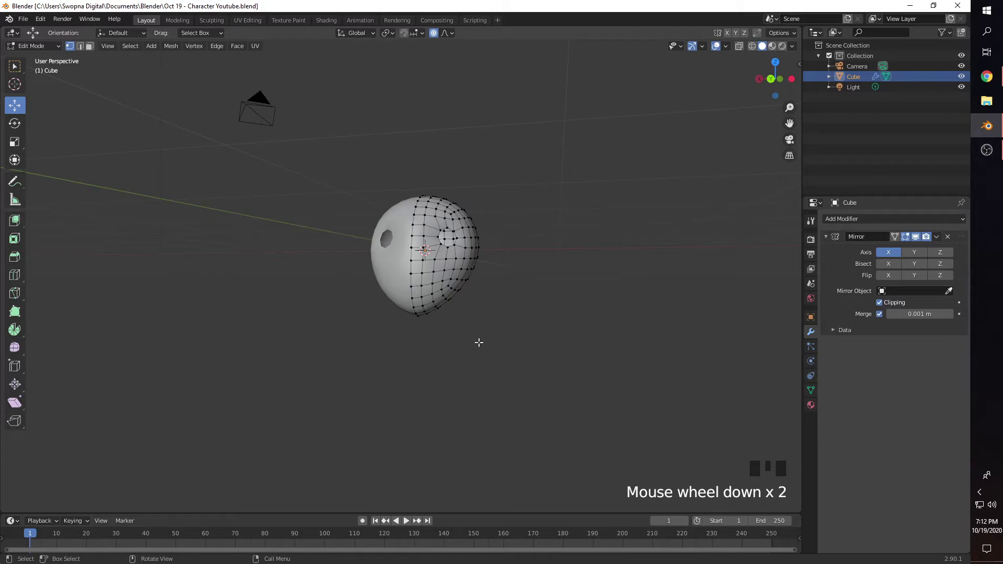
Turn off proportional editing for the head mesh
middle_drag(442, 355, 393, 294)
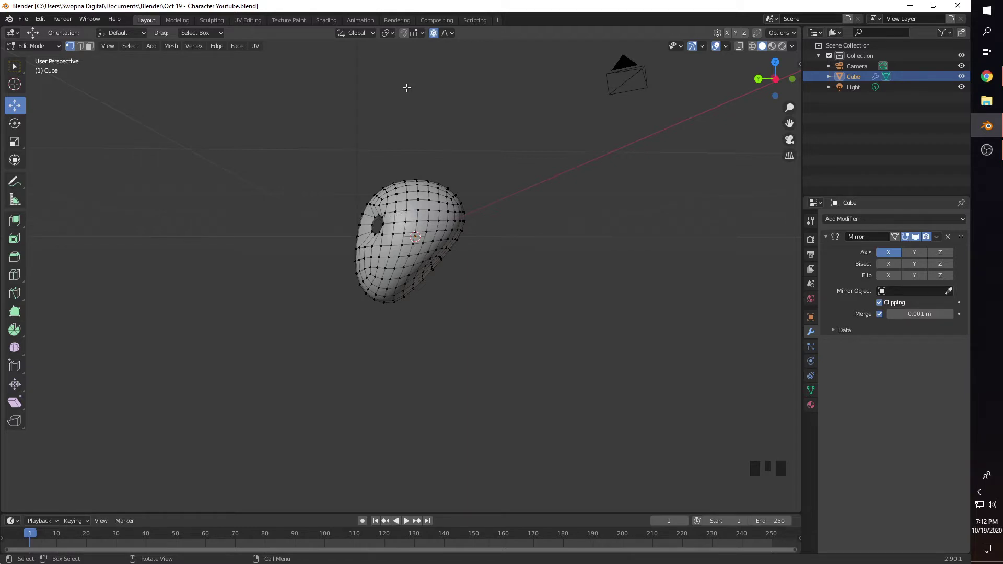
key(o)
middle_drag(378, 322, 441, 303)
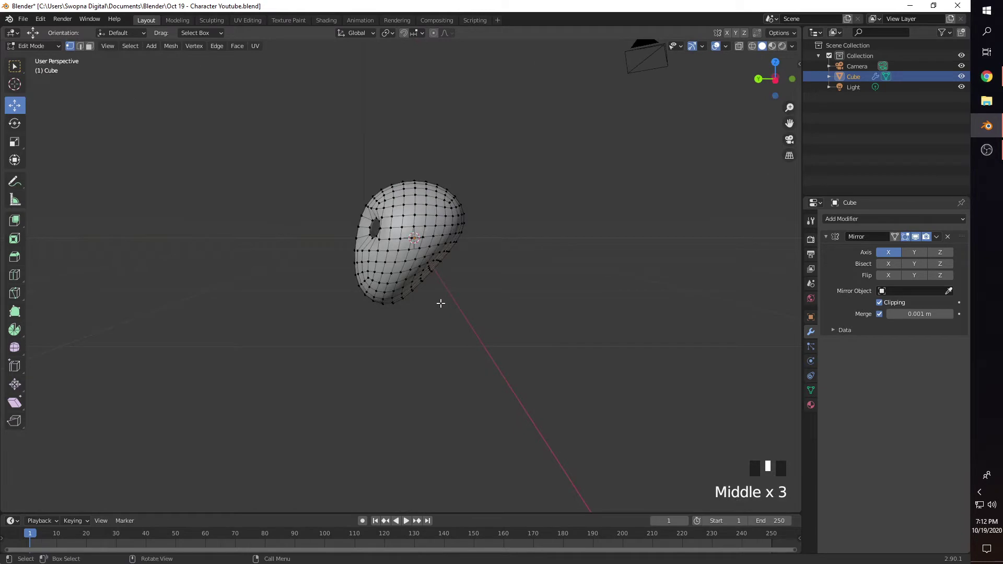
Delete a vertex on the underside of the head to open a hole for the neck
middle_drag(424, 341, 404, 207)
mouse_move(401, 314)
middle_down()
mouse_move(396, 273)
mouse_move(415, 315)
mouse_move(407, 330)
middle_up()
click(394, 279)
middle_drag(390, 290, 387, 278)
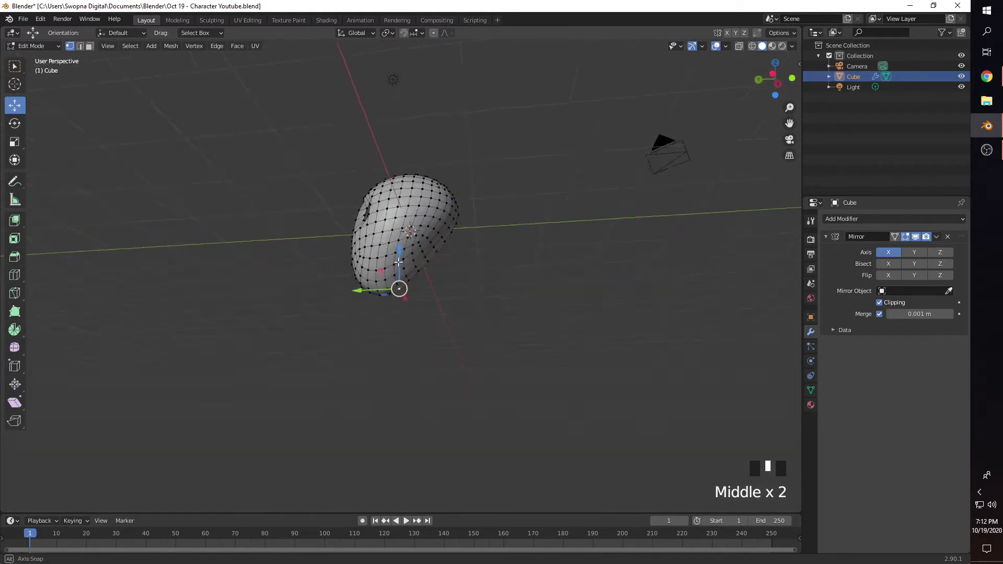
key(x)
click(387, 277)
scroll(382, 283, up, 2)
scroll(382, 284, up, 2)
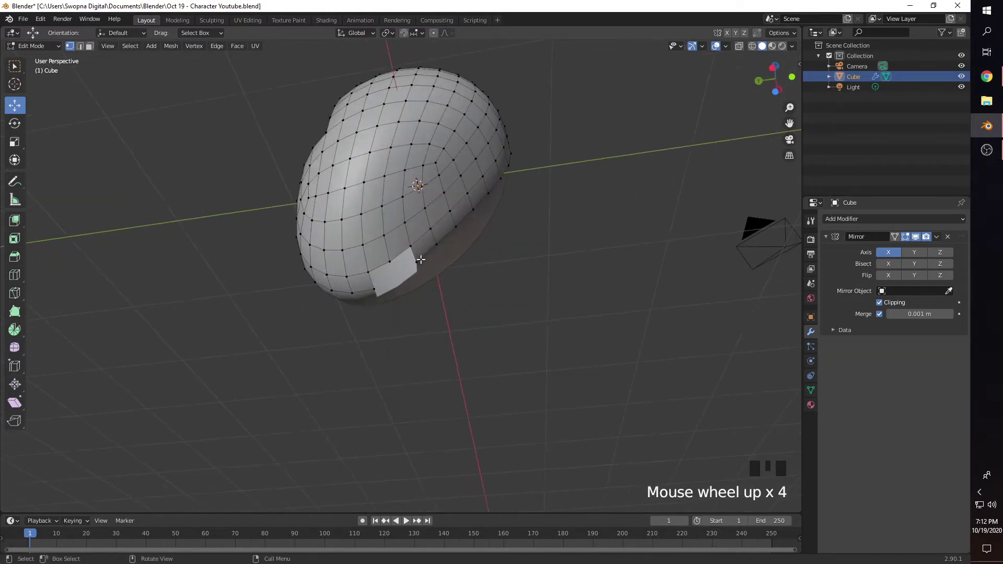
Try to extrude the hole's edge loop downward into a neck
middle_drag(350, 298, 405, 284)
alt+shift+click(395, 259)
key(e)
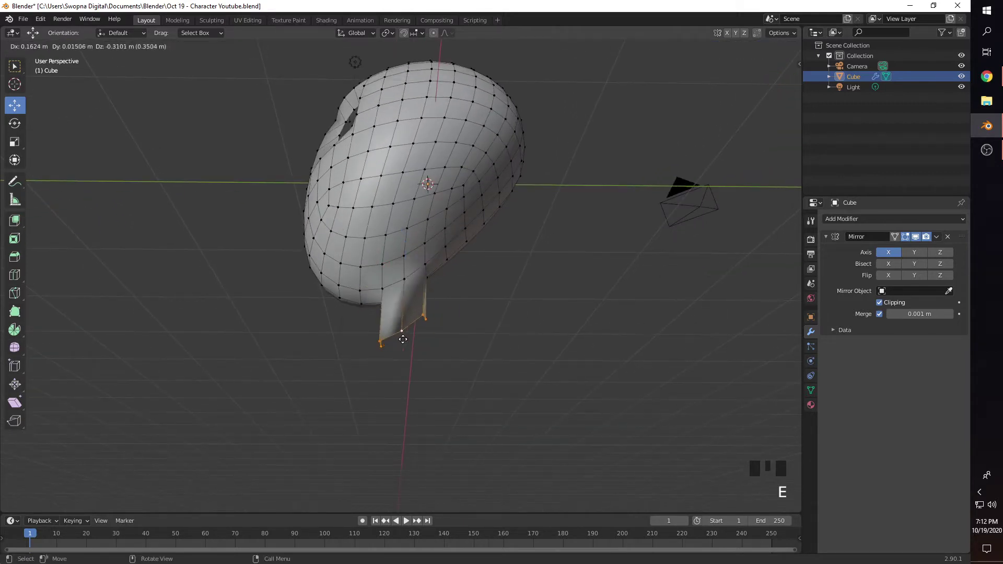
click(401, 333)
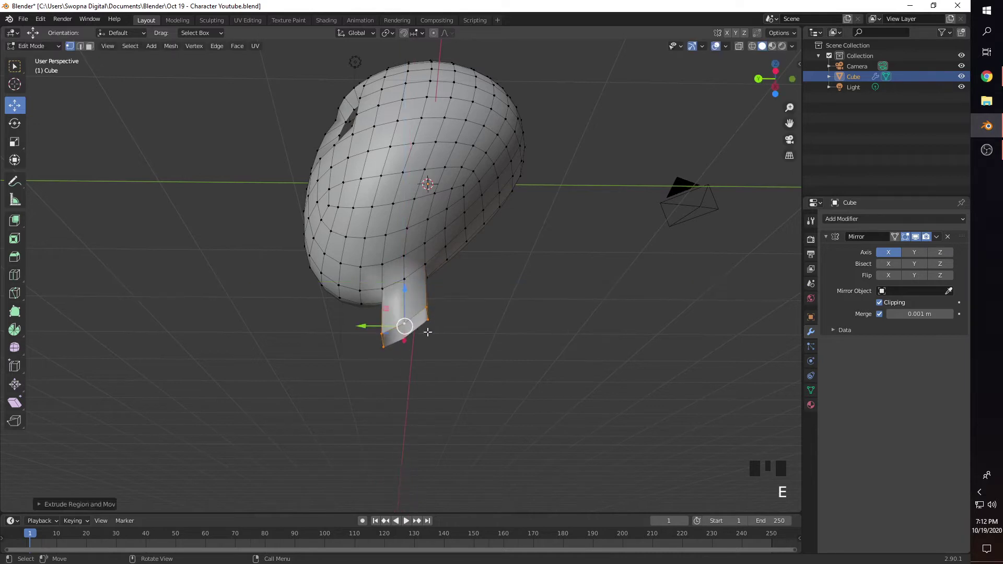
middle_drag(400, 333, 395, 296)
key(ctrl+z)
key(ctrl+z)
key(ctrl+z)
Enlarge the neck hole by deleting one more vertex on its border and two adjacent vertices above it
click(438, 293)
scroll(393, 290, up, 2)
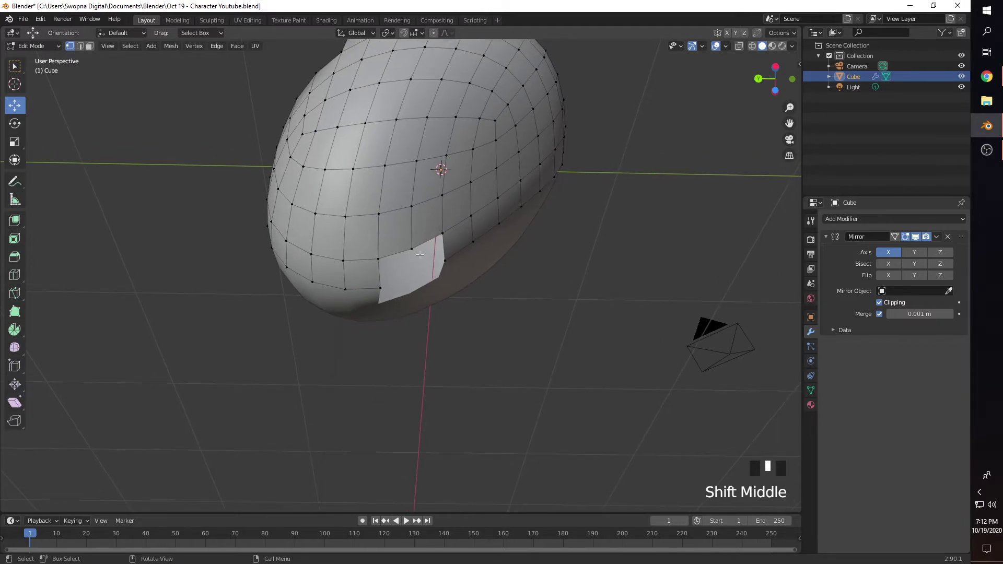
click(444, 259)
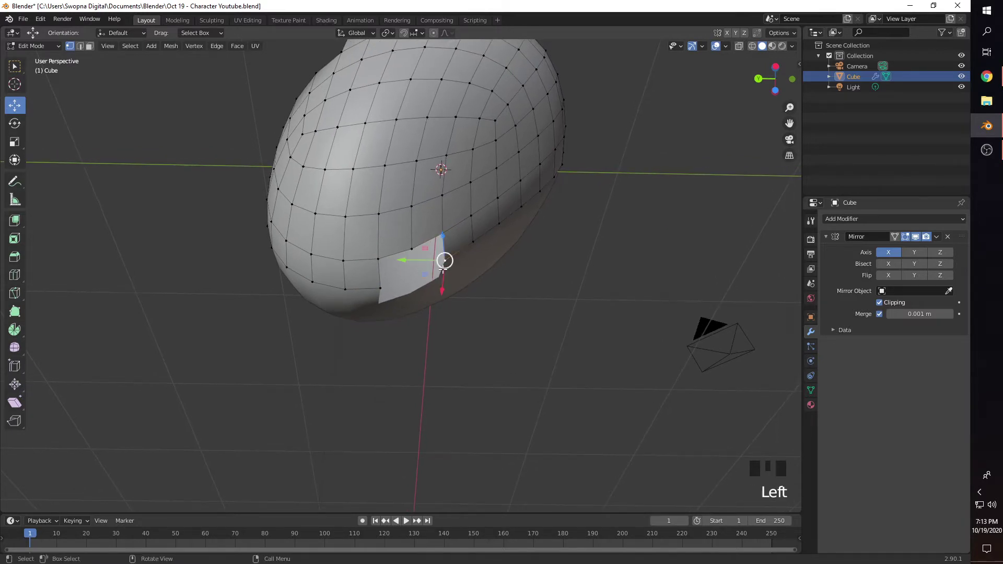
key(x)
click(443, 268)
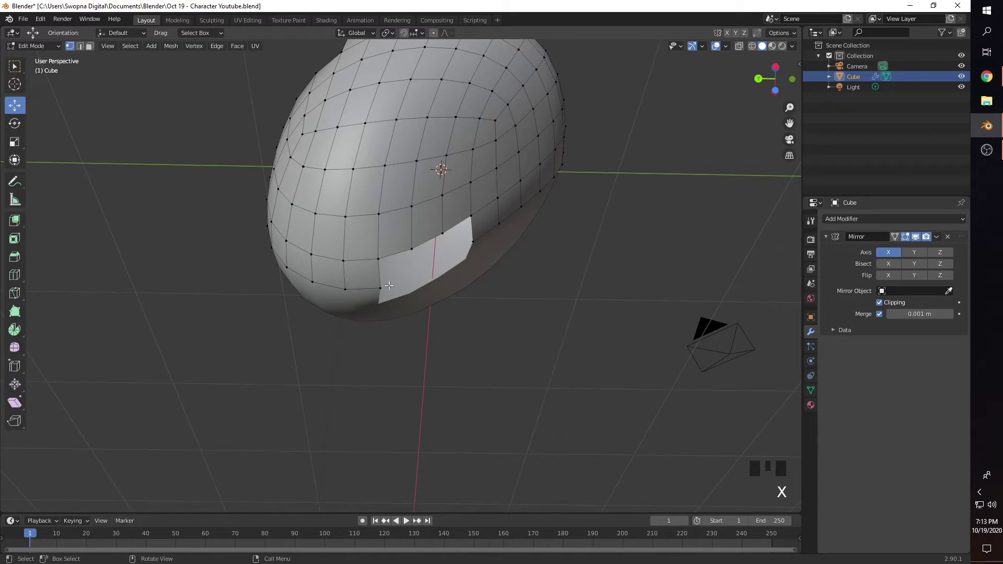
click(411, 249)
key(x)
shift+click(442, 233)
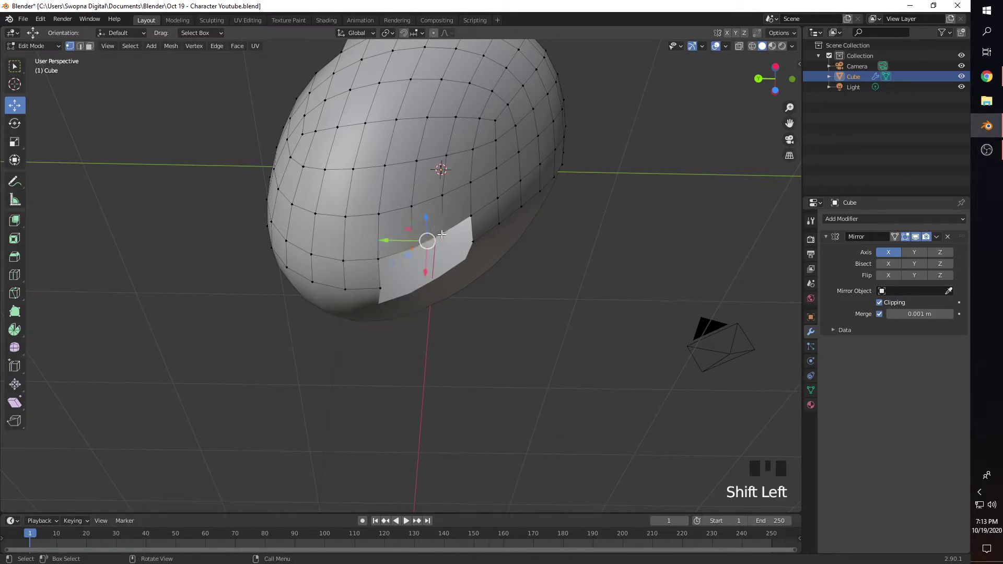
key(x)
click(440, 233)
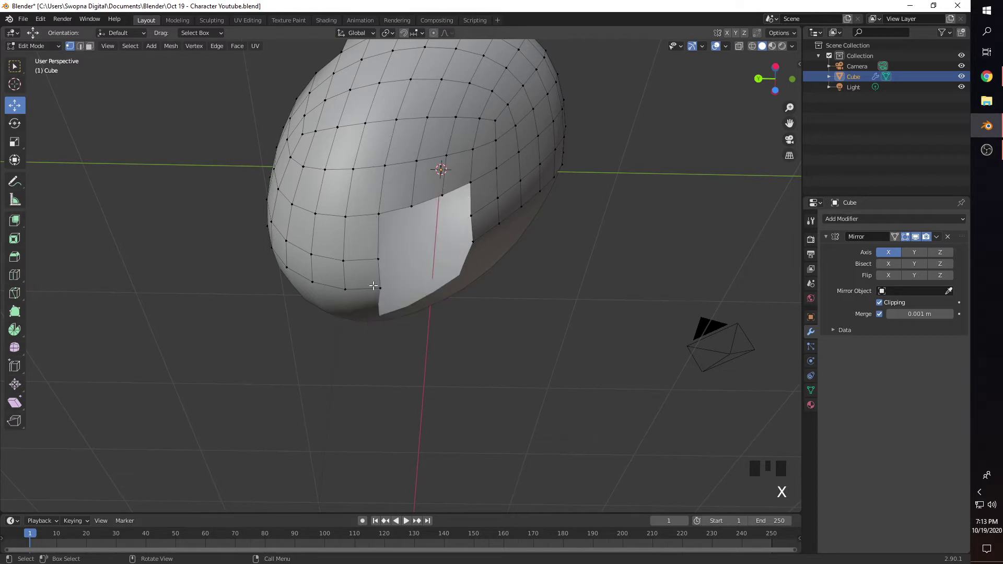
In object mode, add a Subdivision modifier to the head with viewport level 1 and render level 1
middle_drag(454, 302, 456, 329)
scroll(711, 323, down, 2)
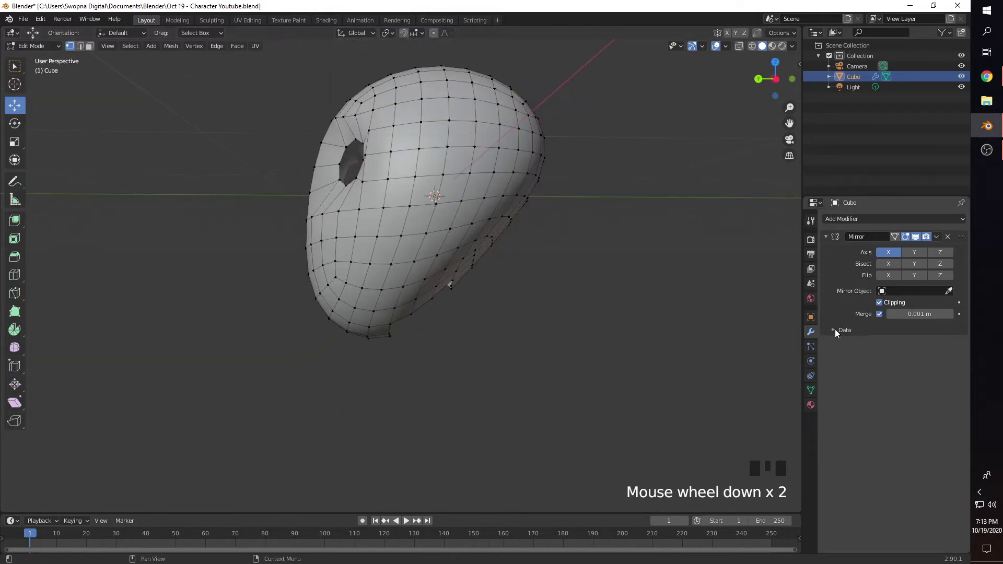
middle_drag(712, 323, 504, 278)
key(Tab)
click(457, 170)
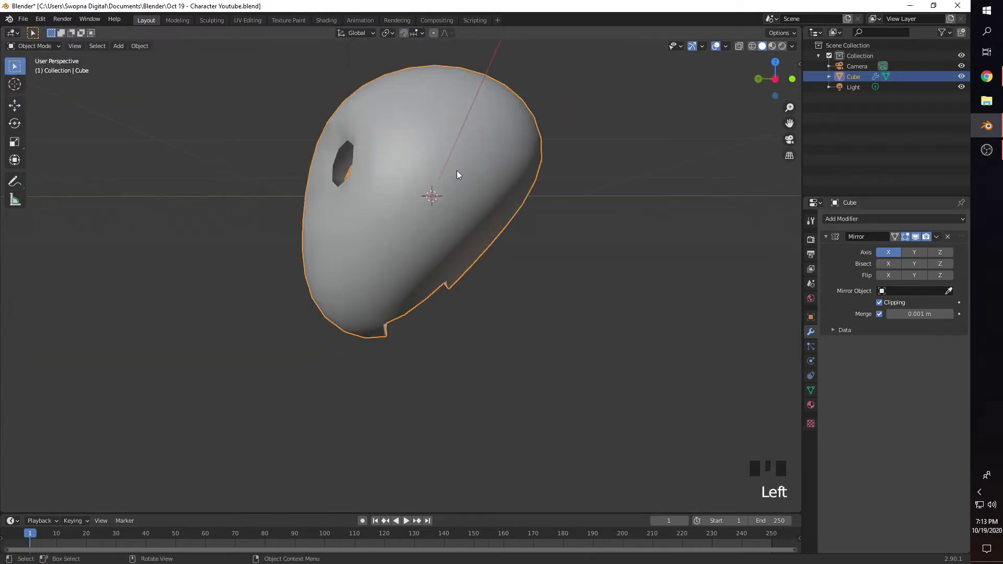
key(ctrl+1)
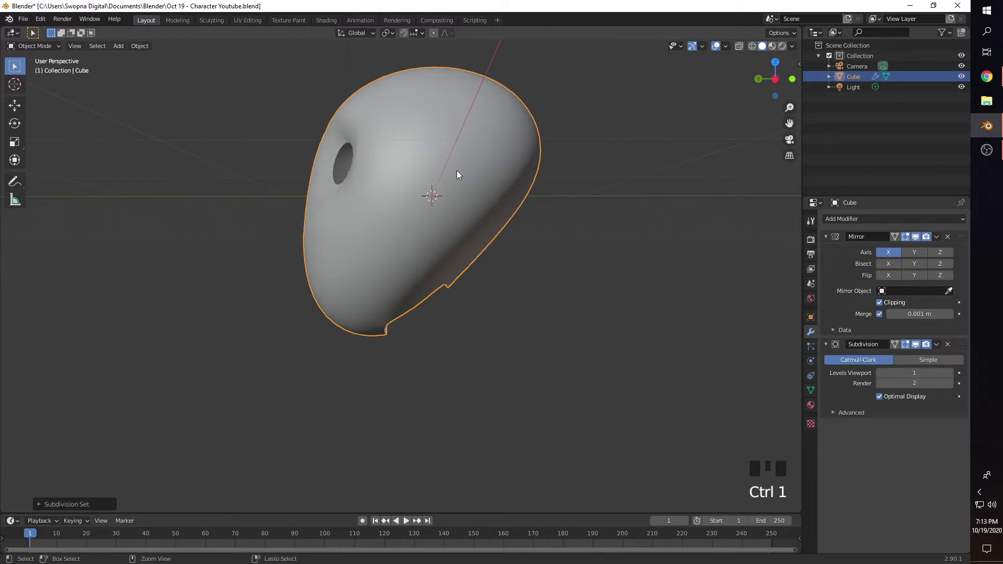
click(883, 385)
click(413, 288)
Return to edit mode and select the edge loop around the neck hole
middle_drag(493, 340, 473, 269)
key(Tab)
scroll(506, 319, up, 3)
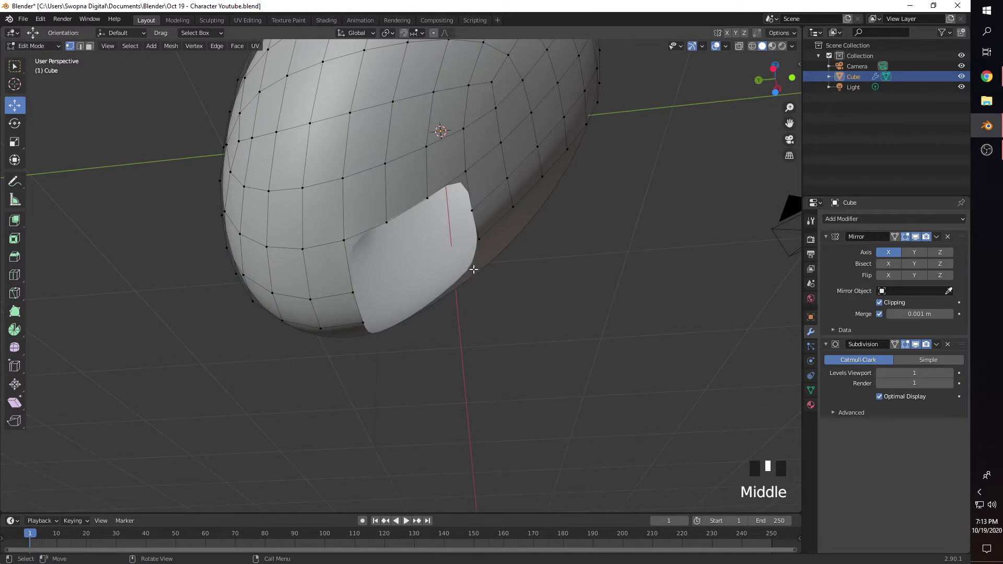
alt+shift+click(361, 271)
middle_drag(360, 272, 408, 286)
Try to extrude the selected hole border downward along the Z axis
key(e)
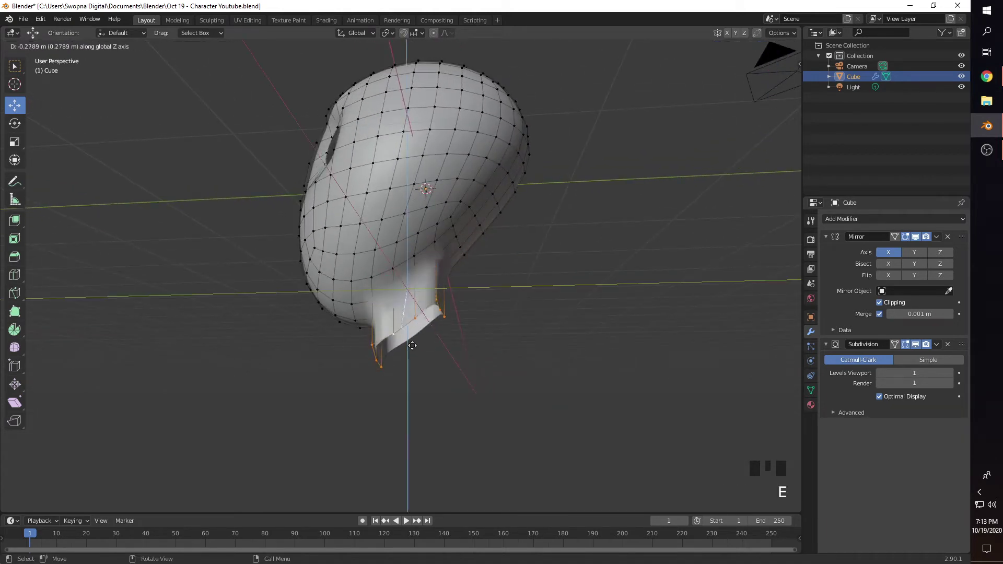
click(412, 372)
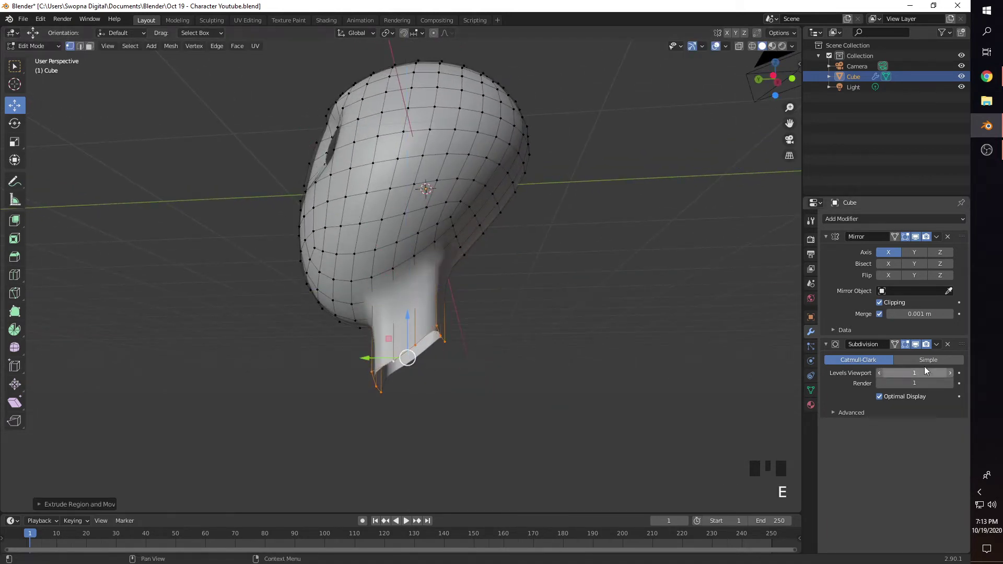
Enable on-cage display for both the Subdivision and the Mirror modifier
click(895, 345)
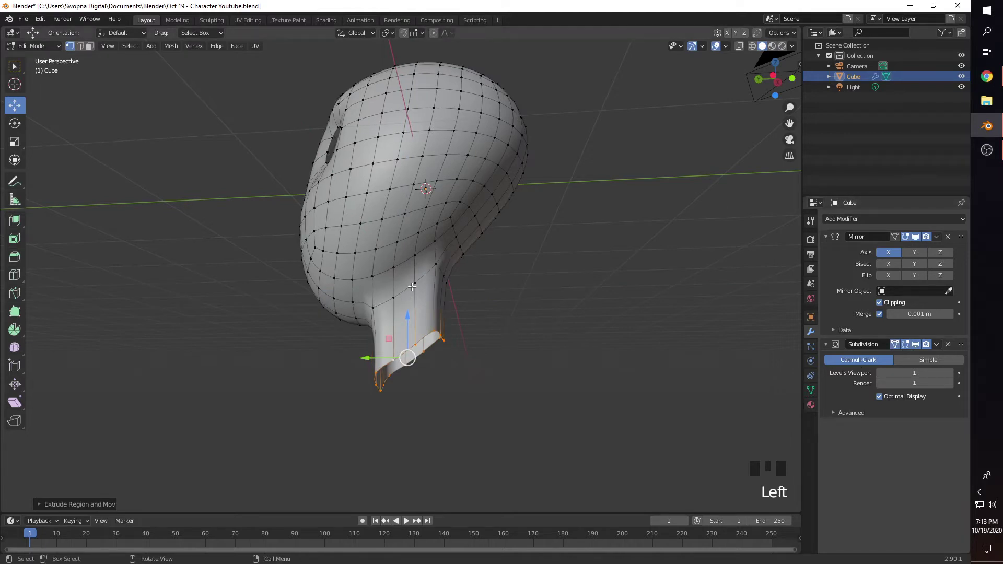
middle_drag(412, 287, 460, 287)
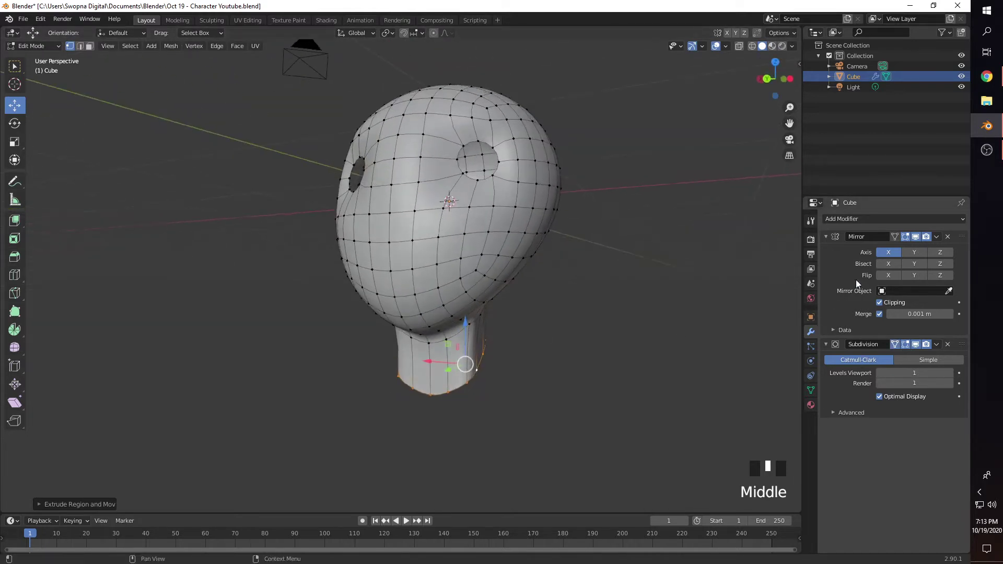
click(895, 238)
mouse_move(495, 358)
middle_down()
mouse_move(488, 336)
mouse_move(443, 313)
mouse_move(491, 352)
middle_up()
middle_drag(406, 356, 440, 258)
Undo the neck extrusion and reshape the hole's edge loop with the LoopTools Circle operation
key(ctrl+z)
scroll(437, 336, up, 3)
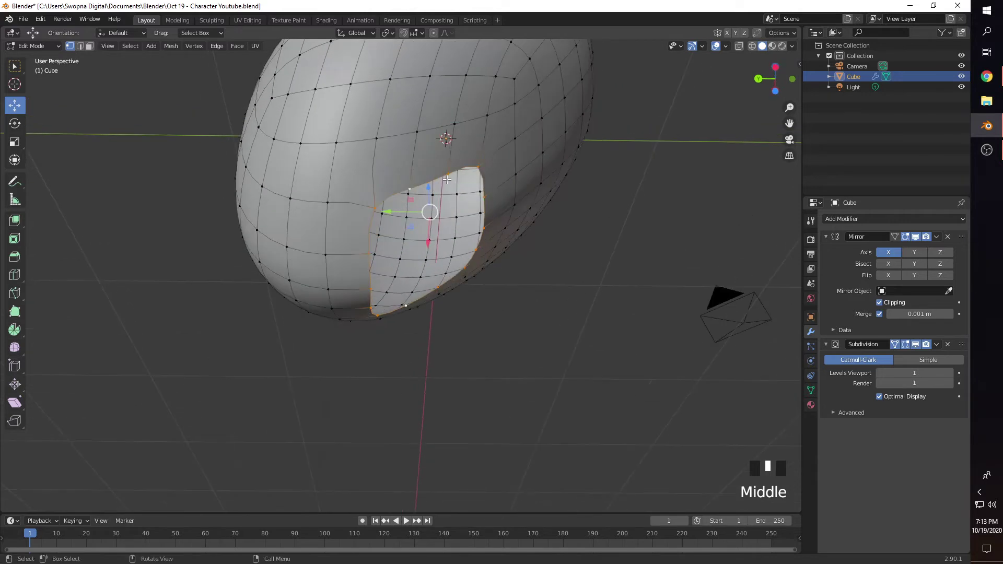
middle_drag(437, 184, 415, 186)
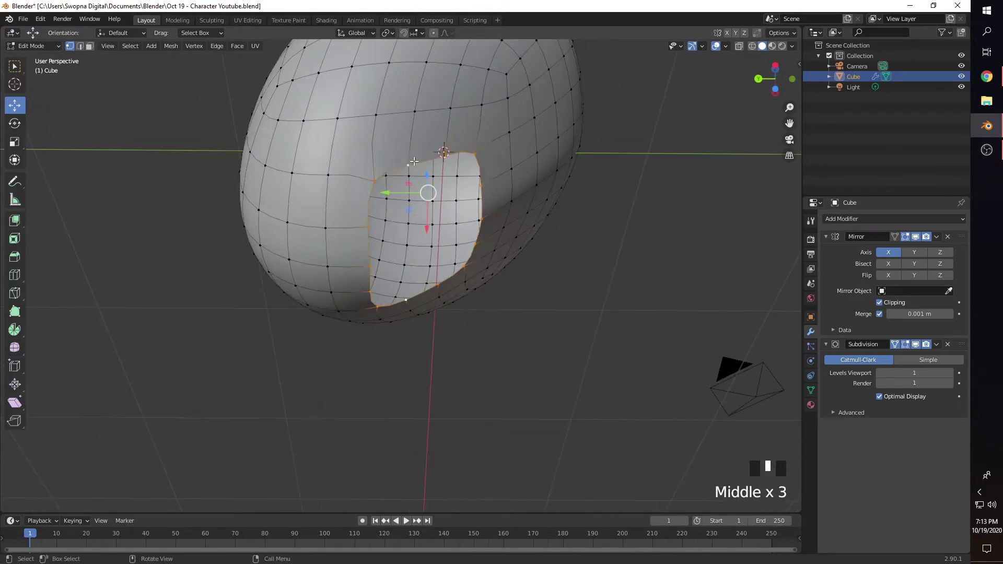
right_click(411, 163)
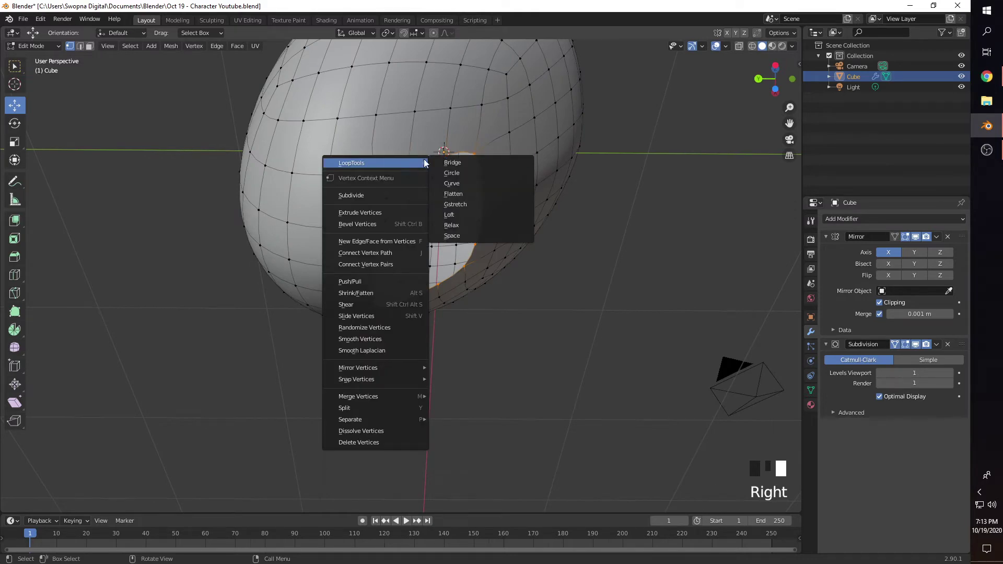
click(453, 173)
middle_drag(410, 164, 477, 259)
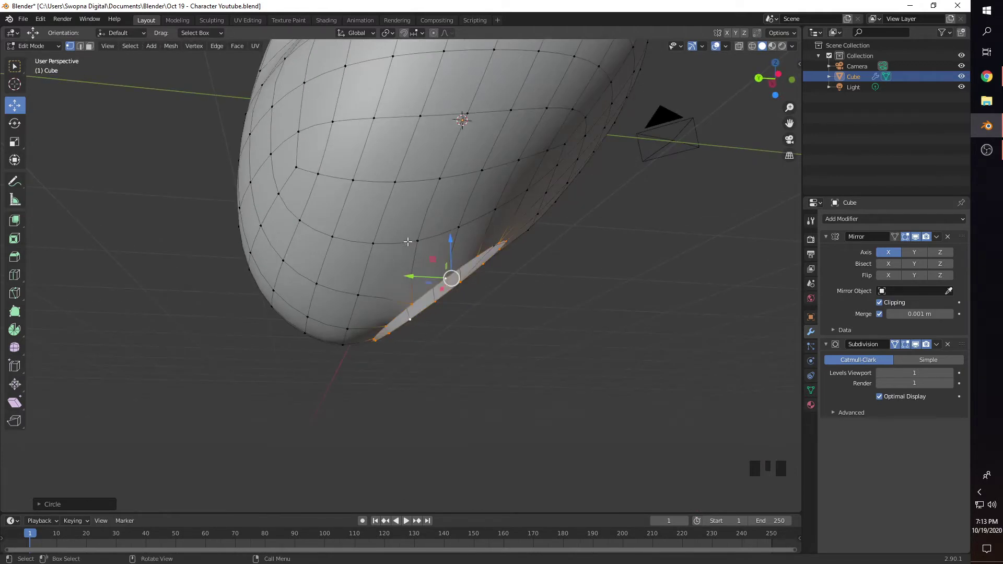
Check the add-on preferences for the Mesh: LoopTools add-on and close the preferences
right_click(409, 268)
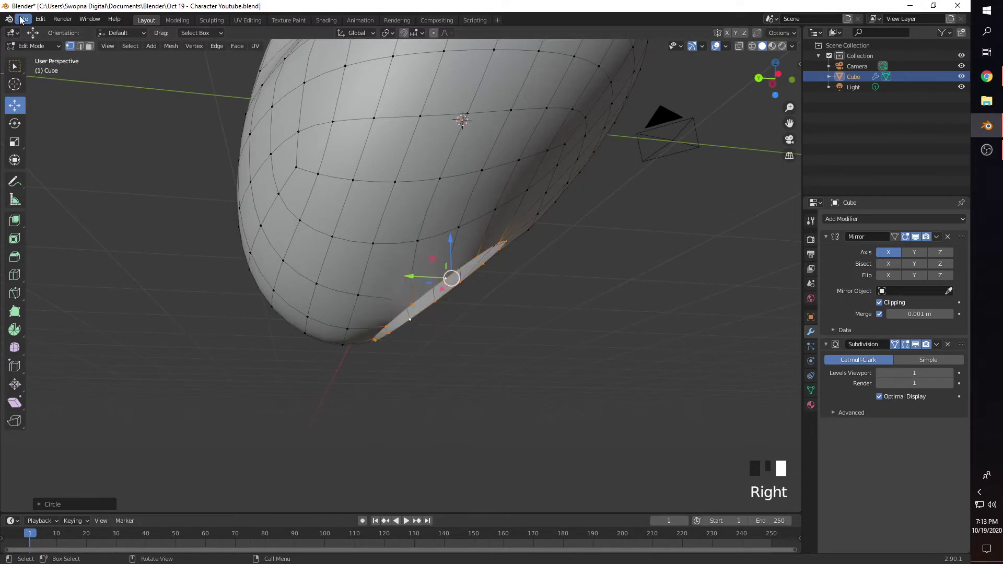
click(39, 19)
click(67, 169)
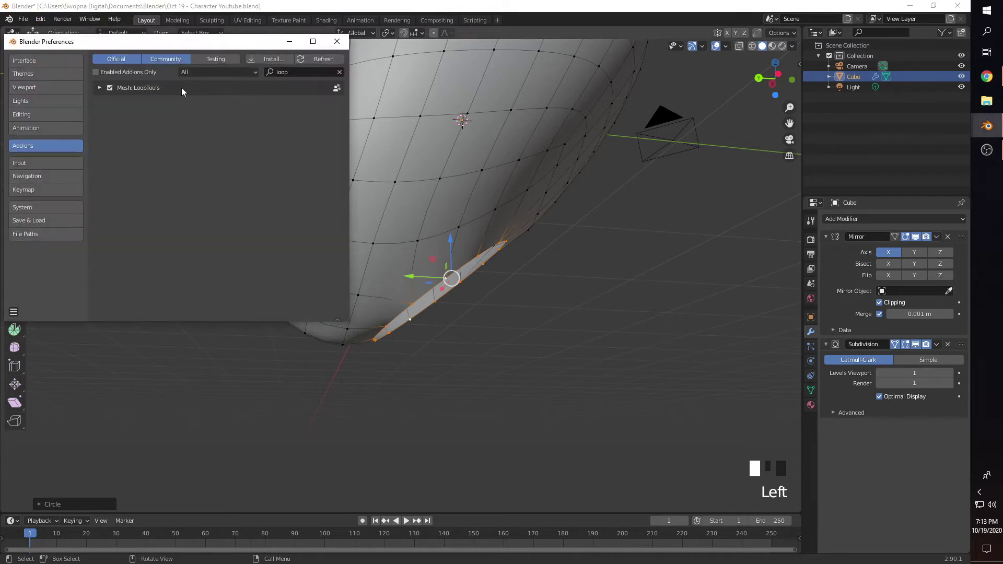
click(294, 72)
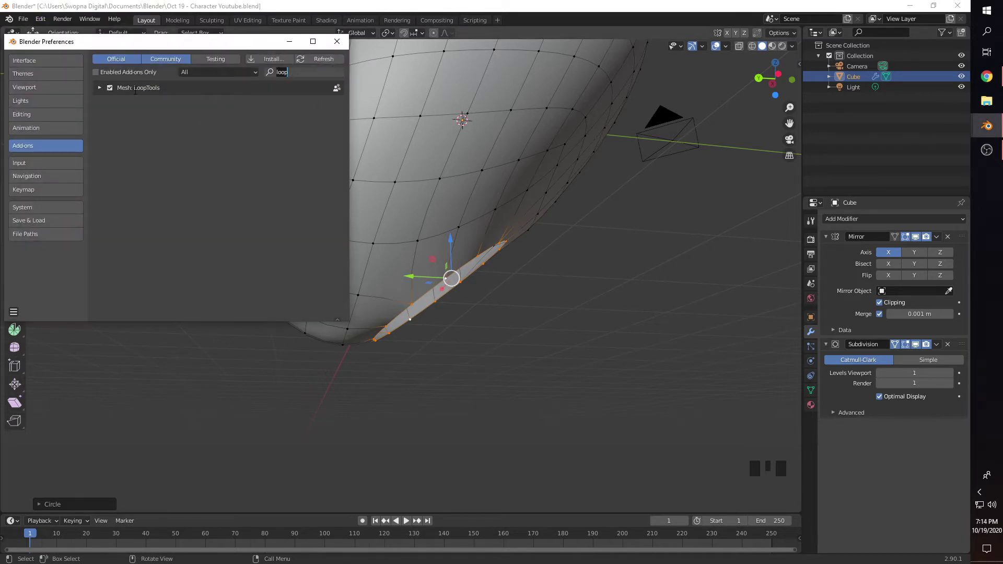
click(337, 41)
Extrude the circular loop downward along the Z axis into a neck and raise its lower end slightly
scroll(404, 258, down, 4)
middle_drag(423, 296, 462, 312)
key(e)
key(z)
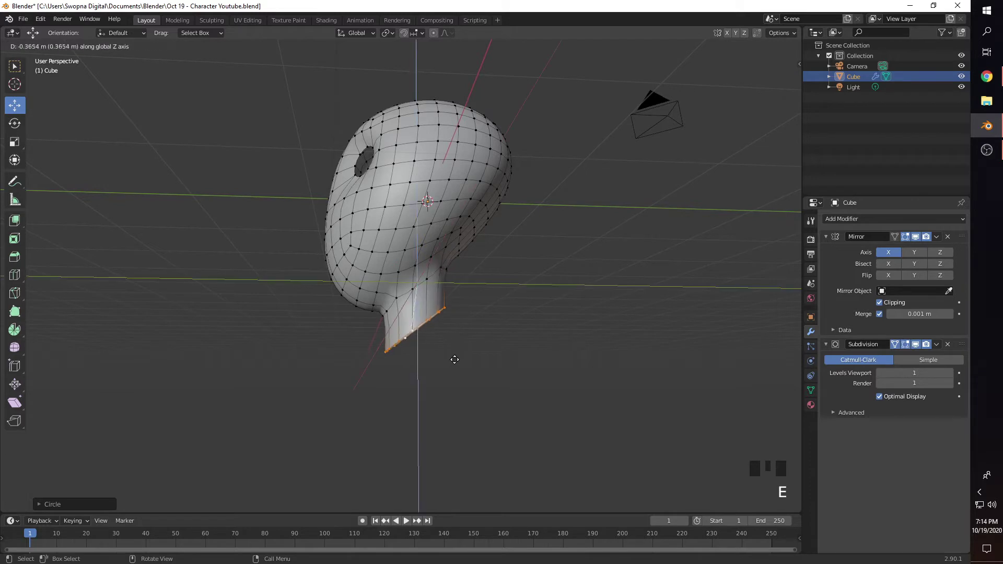
click(451, 367)
middle_drag(458, 281, 561, 301)
drag(453, 306, 456, 289)
middle_drag(455, 289, 473, 350)
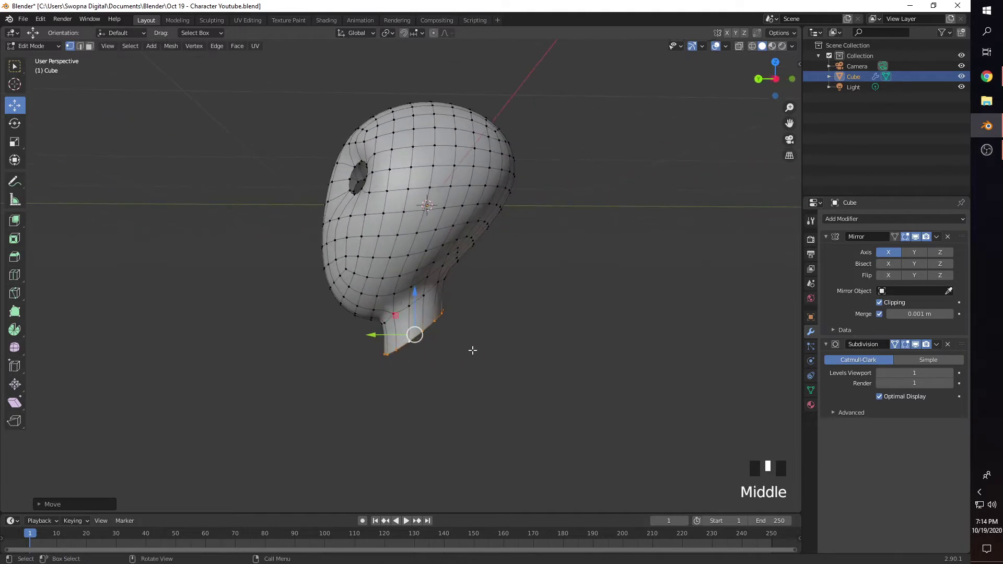
Rotate the neck's end loop about the X axis until it is level, restore the Move tool and deselect
key(shift+space)
key(r)
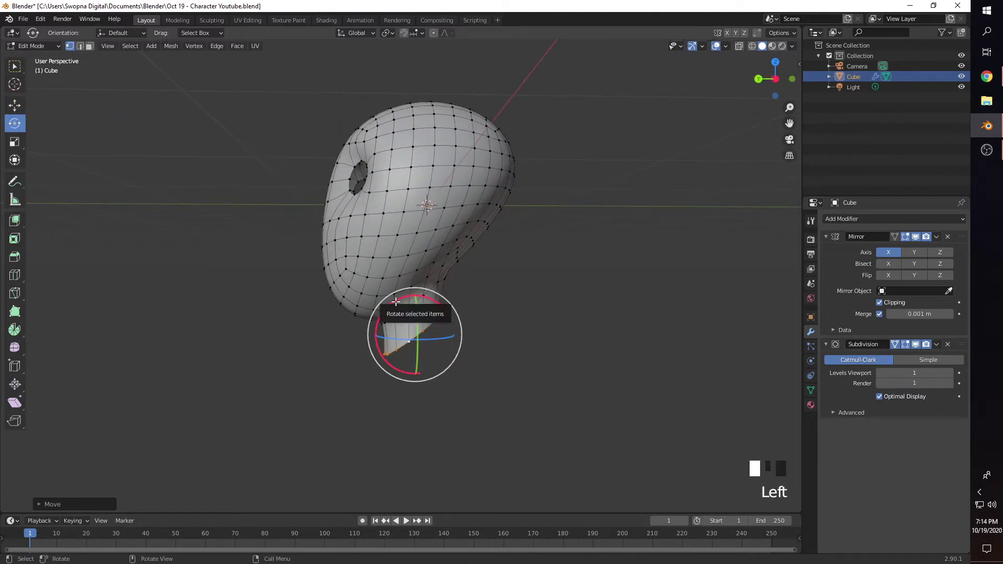
mouse_move(418, 297)
mouse_down()
mouse_move(407, 298)
mouse_move(418, 305)
mouse_up()
key(shift+space)
key(g)
click(529, 327)
Add two loop cuts around the neck
key(ctrl+r)
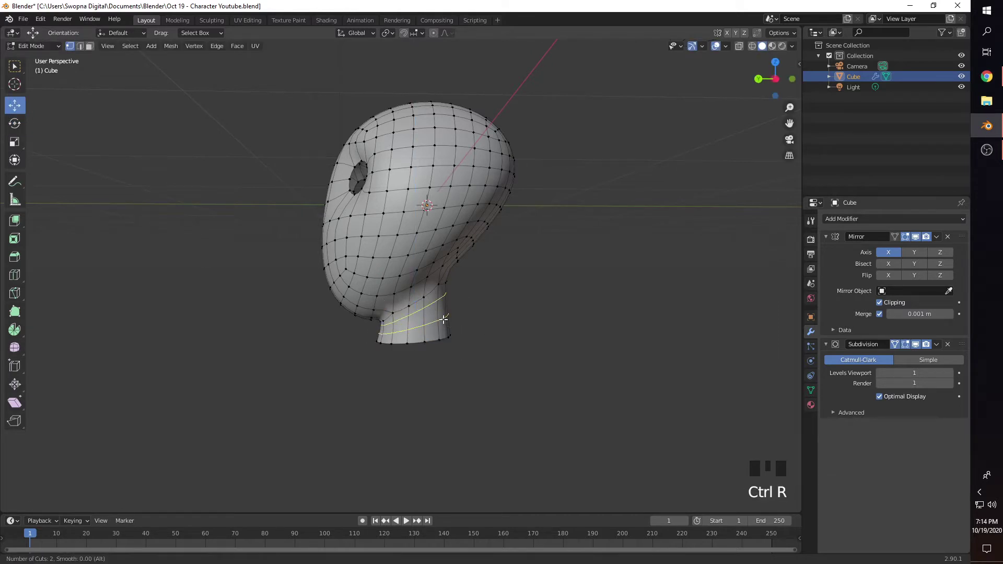
click(443, 320)
click(386, 346)
click(389, 348)
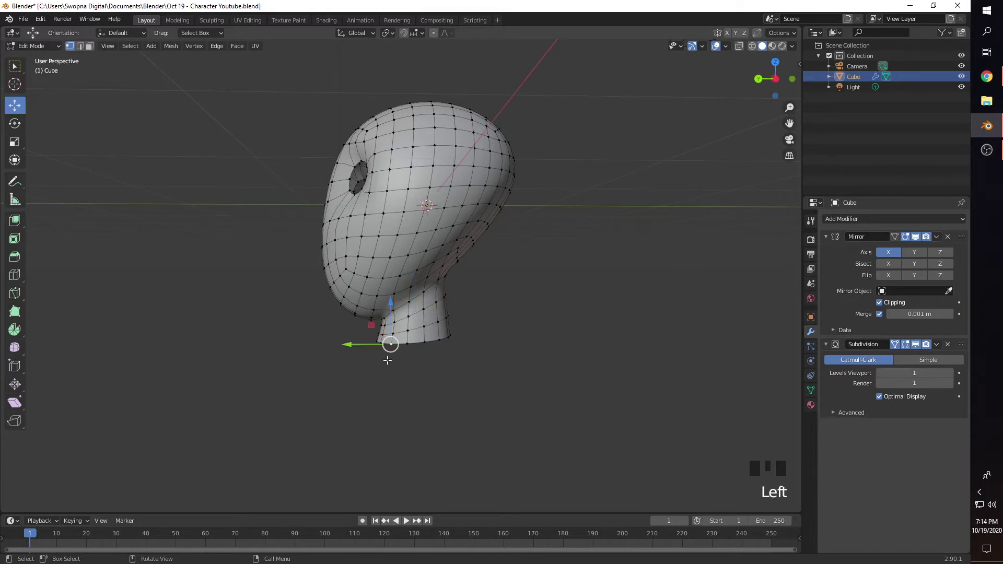
Examine the shape of the head and neck from several angles
middle_drag(388, 348, 387, 402)
scroll(404, 362, up, 2)
click(378, 392)
click(387, 365)
middle_drag(388, 365, 460, 370)
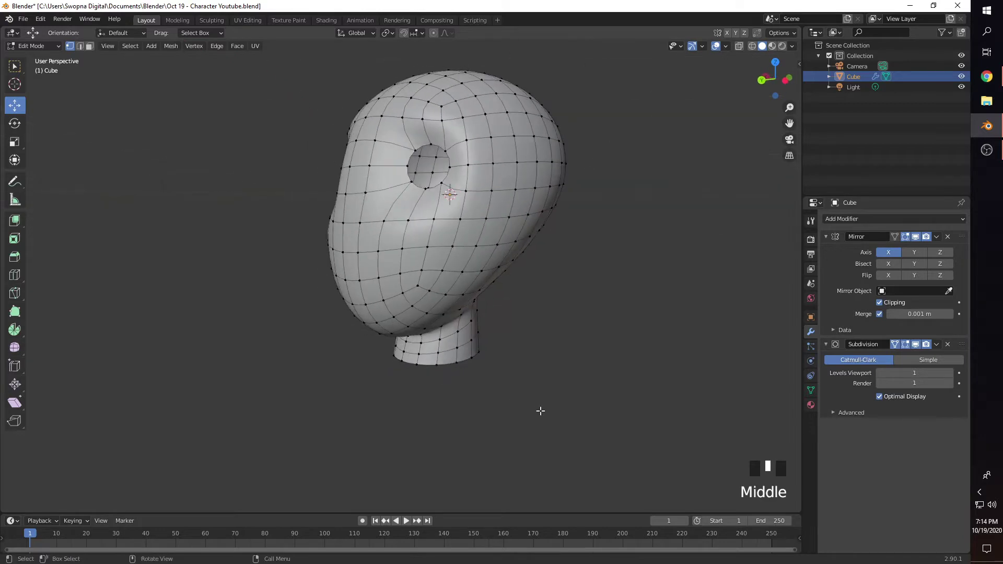
middle_drag(540, 411, 506, 396)
scroll(455, 361, down, 3)
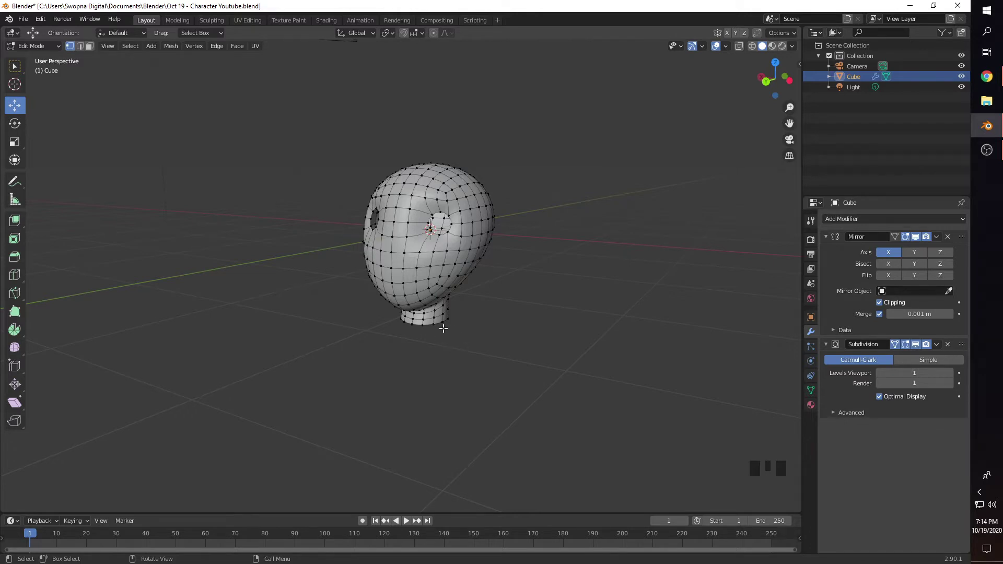
scroll(465, 341, up, 2)
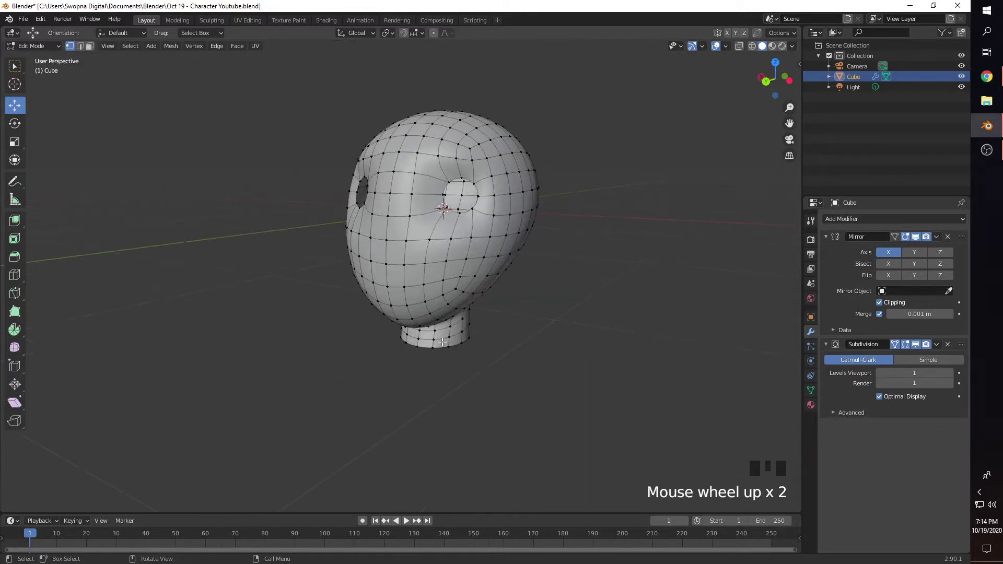
Select the neck's lower edge loop and extrude it downward along the Z axis by about 0.24 m
alt+shift+click(450, 348)
middle_drag(450, 349, 427, 344)
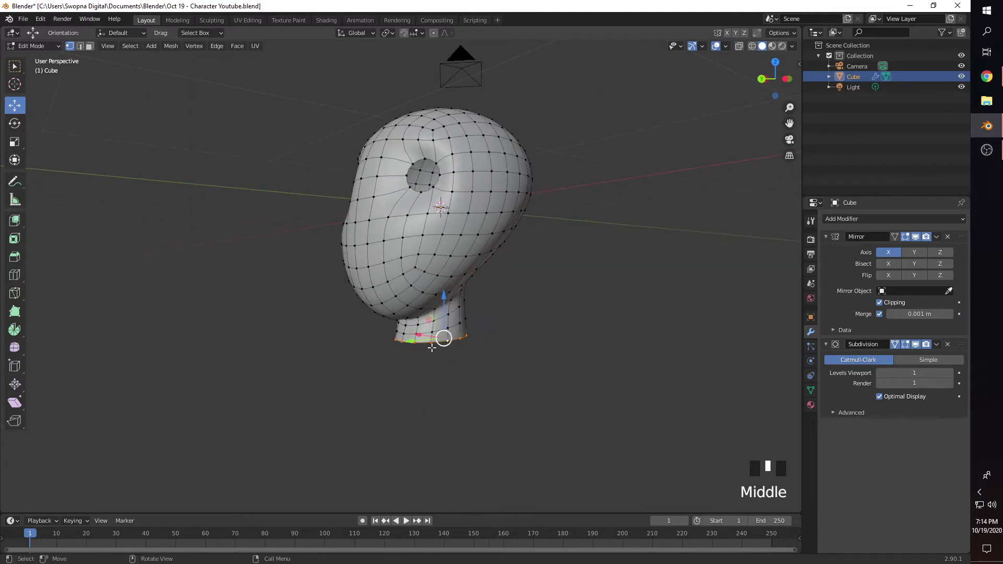
middle_drag(497, 361, 458, 361)
key(e)
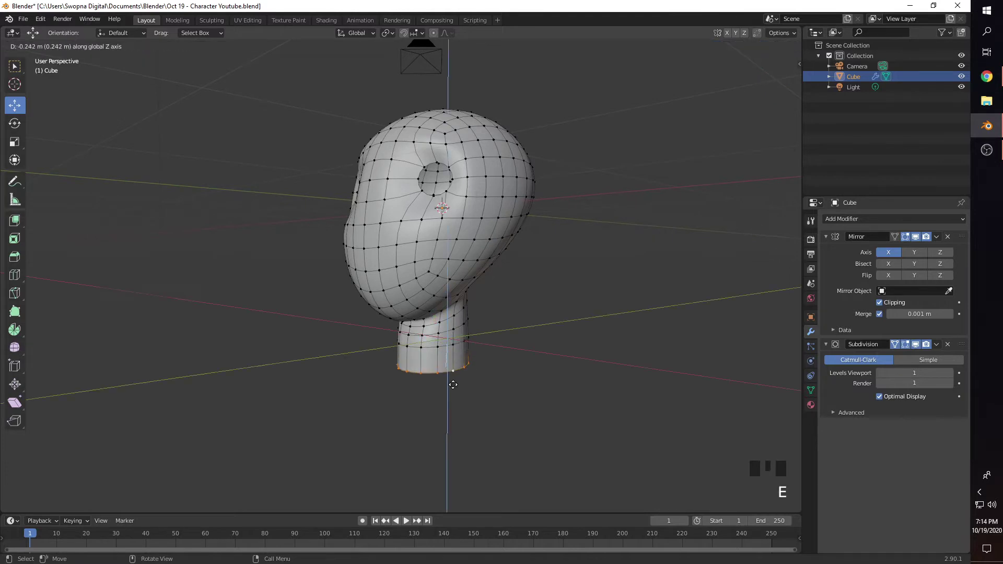
click(451, 391)
Spread the side vertices of the neck's bottom loop outward along X to start a flare, undoing an unwanted edit
middle_drag(440, 397, 515, 383)
click(494, 402)
click(469, 374)
drag(444, 370, 474, 370)
click(469, 374)
key(ctrl+z)
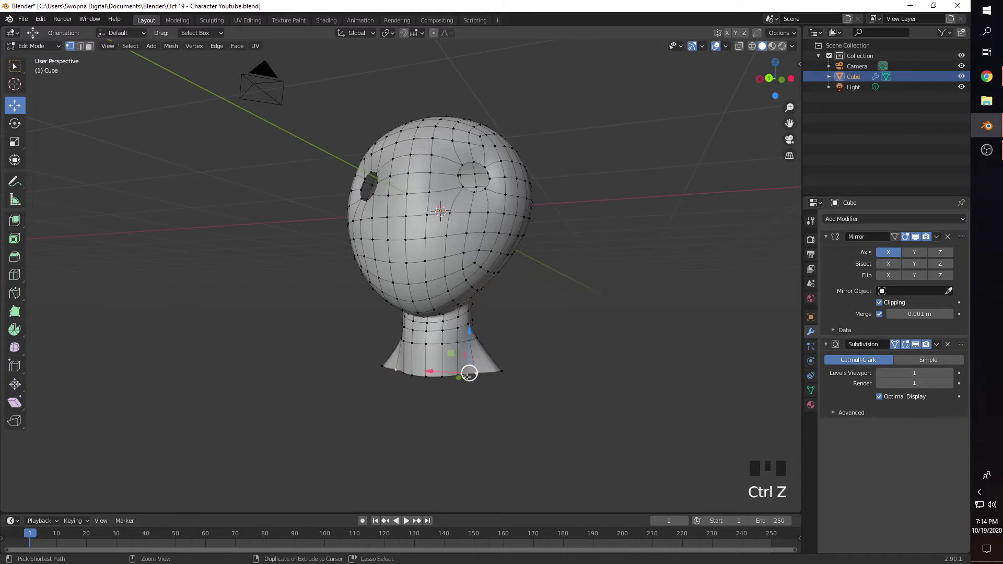
middle_drag(468, 371, 434, 371)
click(431, 369)
mouse_move(431, 370)
mouse_down()
mouse_move(458, 373)
mouse_move(442, 375)
mouse_up()
click(464, 372)
click(454, 374)
Nudge a vertex near the front of the neck's bottom loop forward along the Y axis
middle_drag(519, 401, 448, 391)
click(412, 376)
click(395, 379)
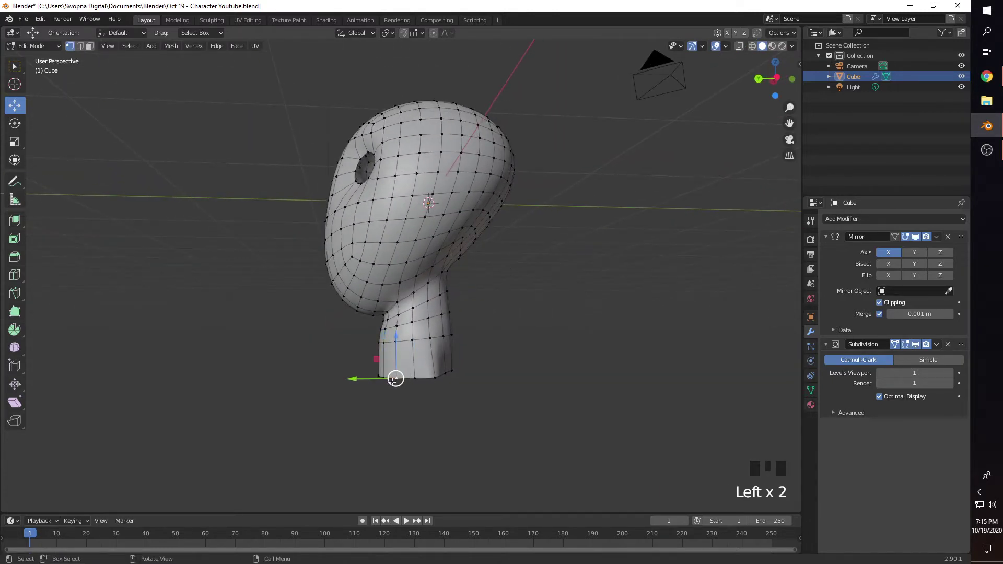
mouse_move(367, 378)
mouse_down()
mouse_move(349, 379)
mouse_move(362, 378)
mouse_up()
click(411, 377)
Adjust the back vertices of the neck's bottom loop along the Y axis, then deselect
click(439, 378)
drag(440, 376, 440, 373)
middle_drag(441, 373, 432, 374)
drag(432, 374, 410, 378)
click(437, 375)
middle_drag(437, 374, 469, 346)
click(441, 406)
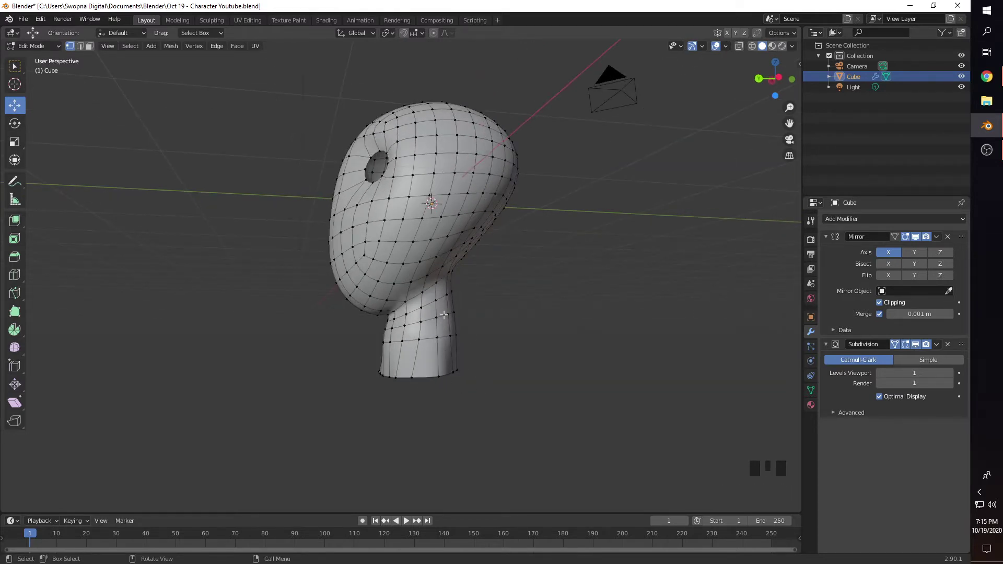
Pull the end vertices of the neck's bottom loop outward along the Y axis to flare the base
middle_drag(461, 373, 450, 369)
scroll(451, 370, up, 2)
shift+middle_drag(490, 397, 465, 383)
click(464, 379)
click(455, 381)
drag(452, 383, 468, 381)
mouse_move(467, 382)
middle_down()
mouse_move(397, 397)
mouse_move(475, 398)
middle_up()
drag(444, 384, 484, 382)
click(466, 386)
click(452, 387)
Shift the remaining back and front vertices of the neck's bottom loop along Y to even out their spacing
mouse_move(484, 382)
middle_down()
mouse_move(397, 373)
mouse_move(432, 410)
mouse_move(499, 390)
middle_up()
drag(447, 385, 414, 390)
click(440, 387)
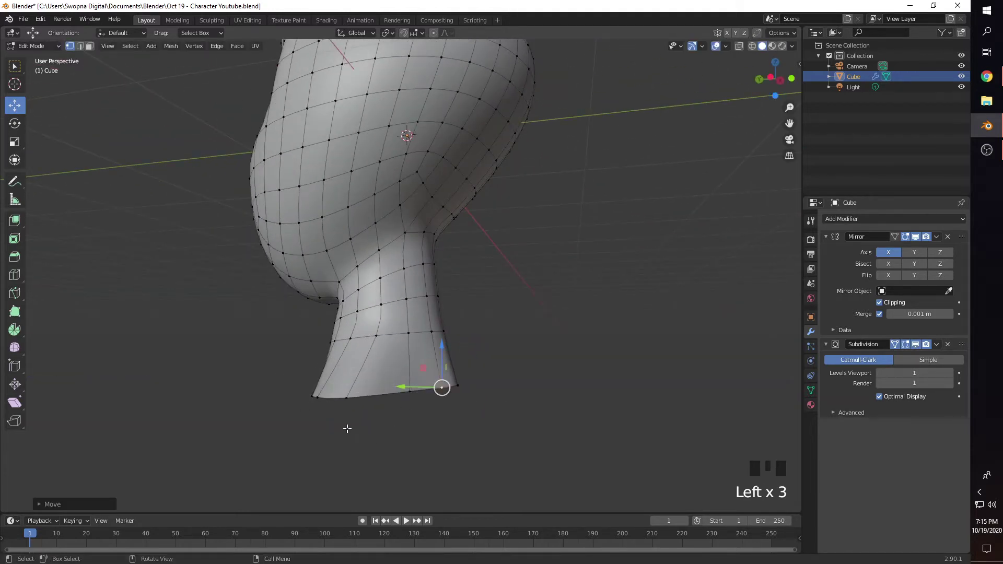
click(331, 402)
drag(309, 401, 322, 400)
click(320, 435)
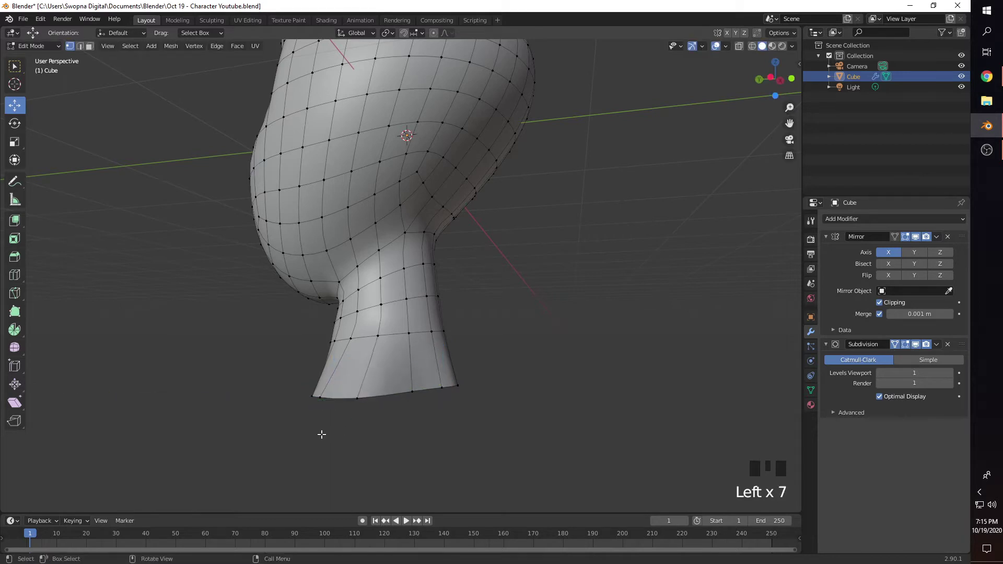
Select the neck's bottom edge loop, make it circular with LoopTools Circle and deselect it
middle_drag(355, 433, 408, 400)
alt+shift+click(395, 315)
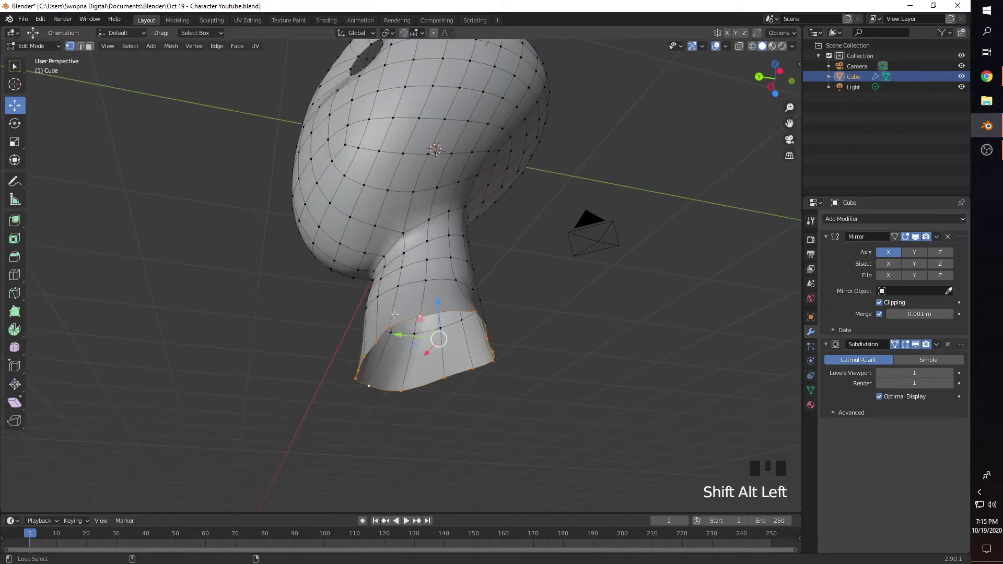
right_click(422, 325)
mouse_move(412, 271)
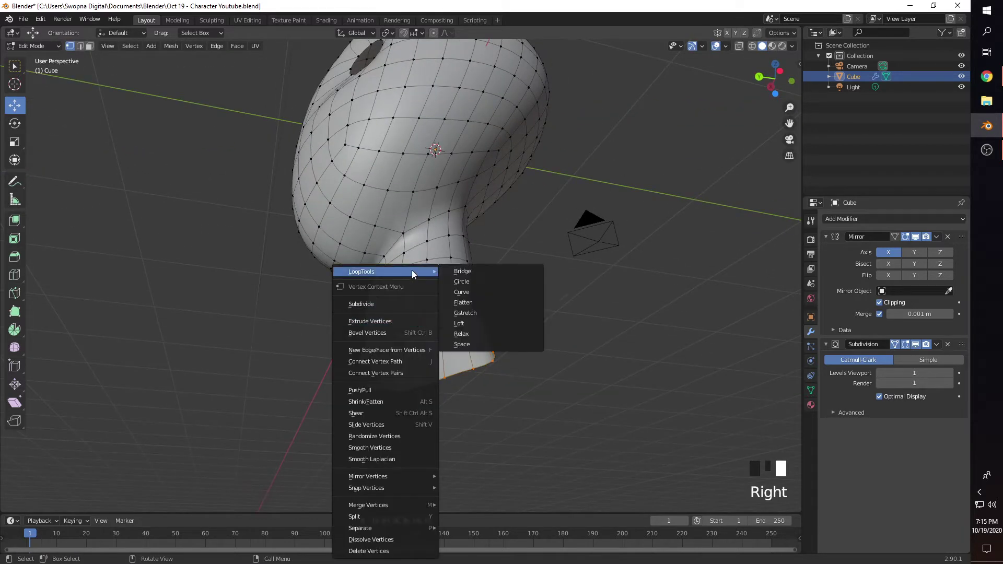
right_click(468, 281)
middle_drag(454, 361, 360, 405)
click(432, 412)
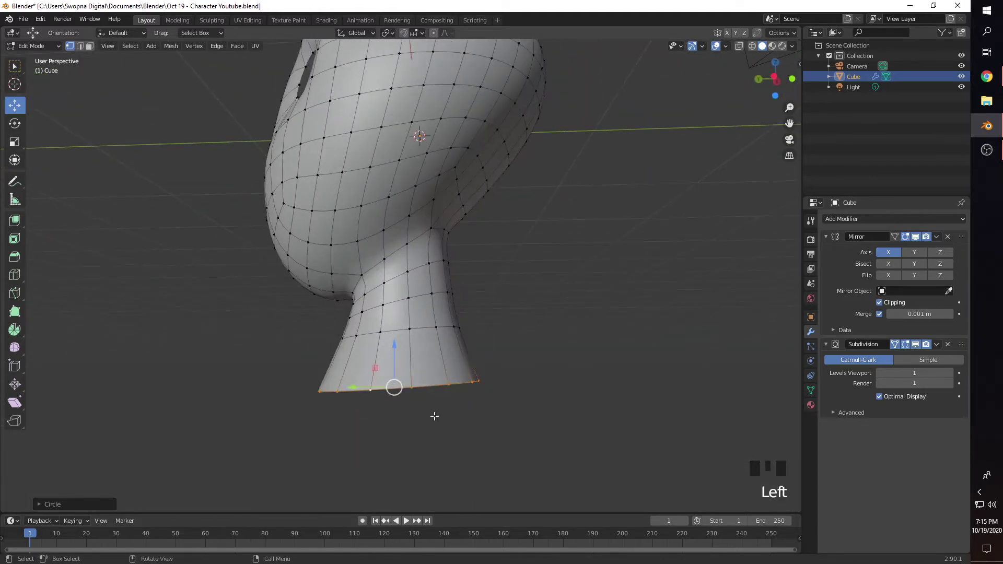
click(423, 407)
Raise the flared bottom loop of the neck along the Z axis to shorten the neck
middle_drag(423, 407, 446, 346)
scroll(454, 385, down, 4)
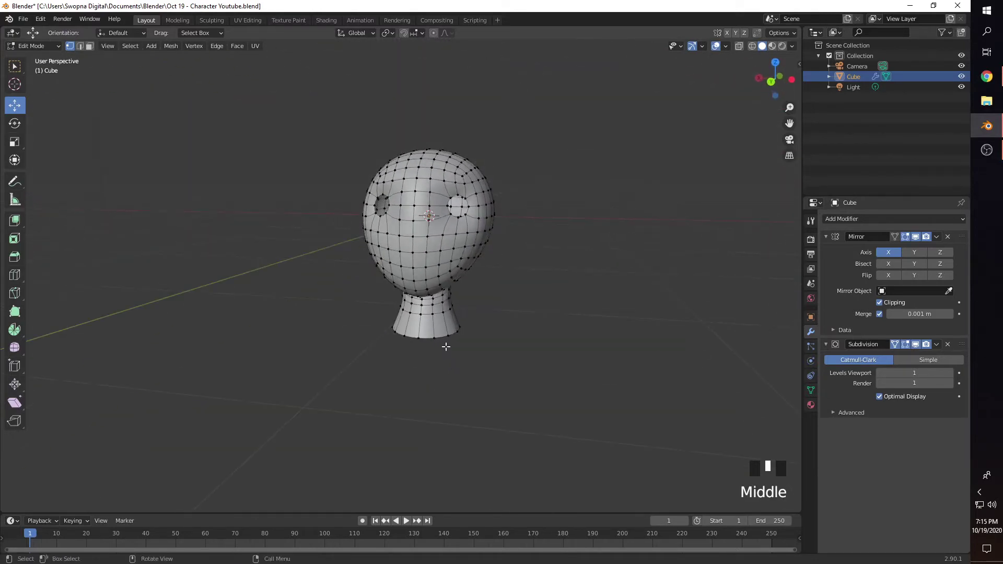
double_click(436, 336)
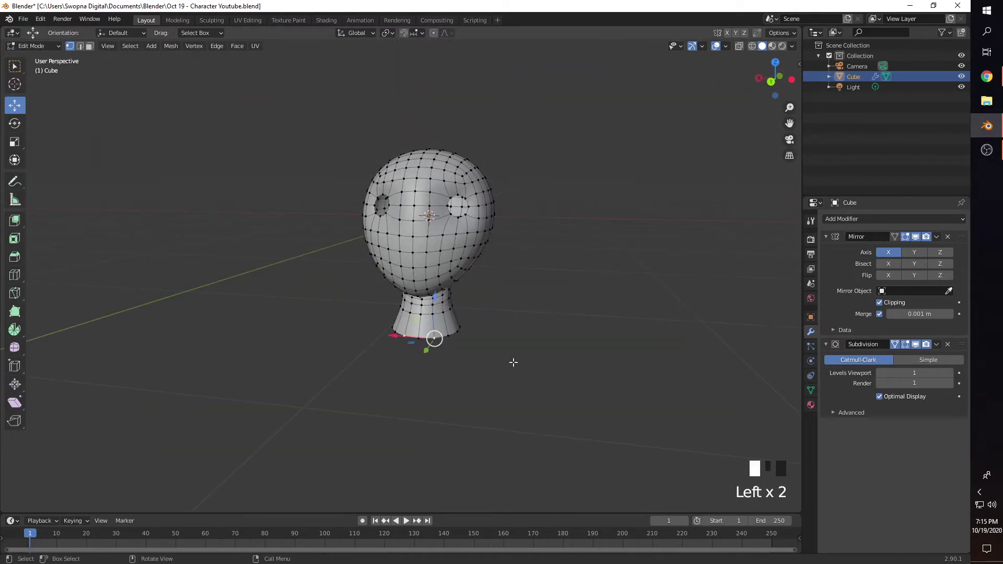
alt+shift+click(437, 333)
drag(448, 302, 449, 278)
click(438, 340)
Extrude the neck's flared bottom loop downward by a short section
middle_drag(439, 340, 365, 335)
alt+shift+click(415, 324)
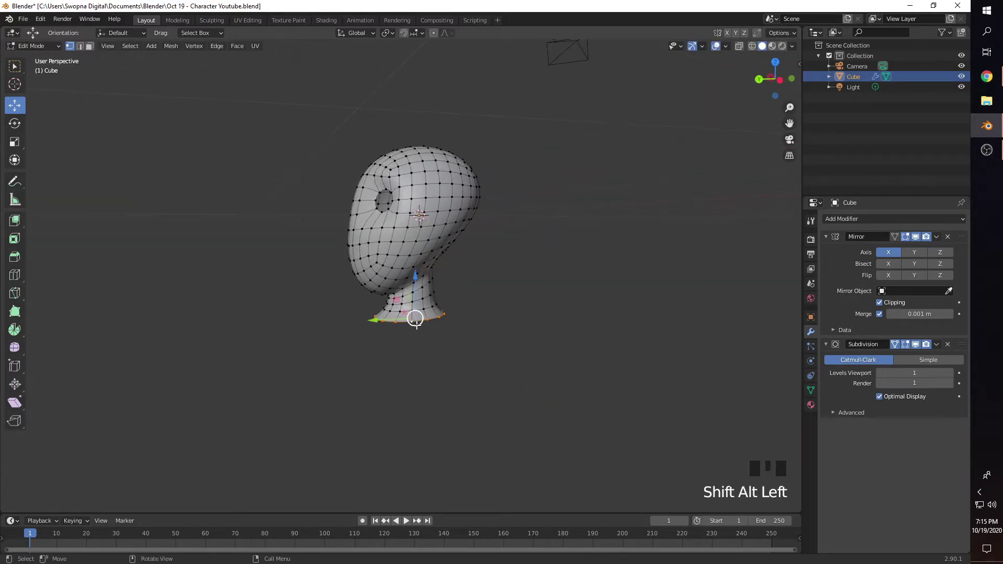
key(e)
click(417, 345)
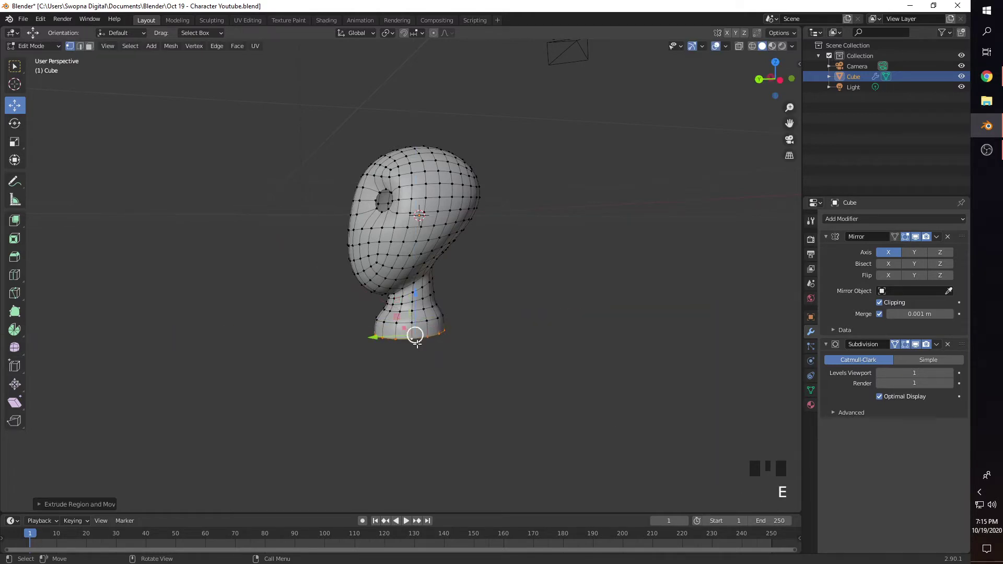
Scale the extruded bottom loop along the X axis to about the width of the head to form shoulders
middle_drag(415, 336, 470, 369)
key(s)
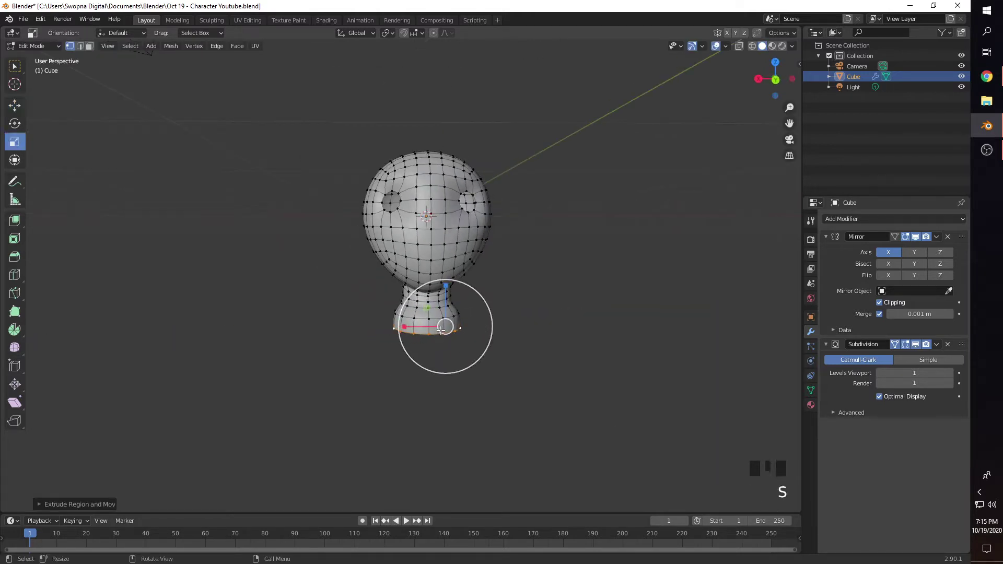
drag(404, 327, 316, 316)
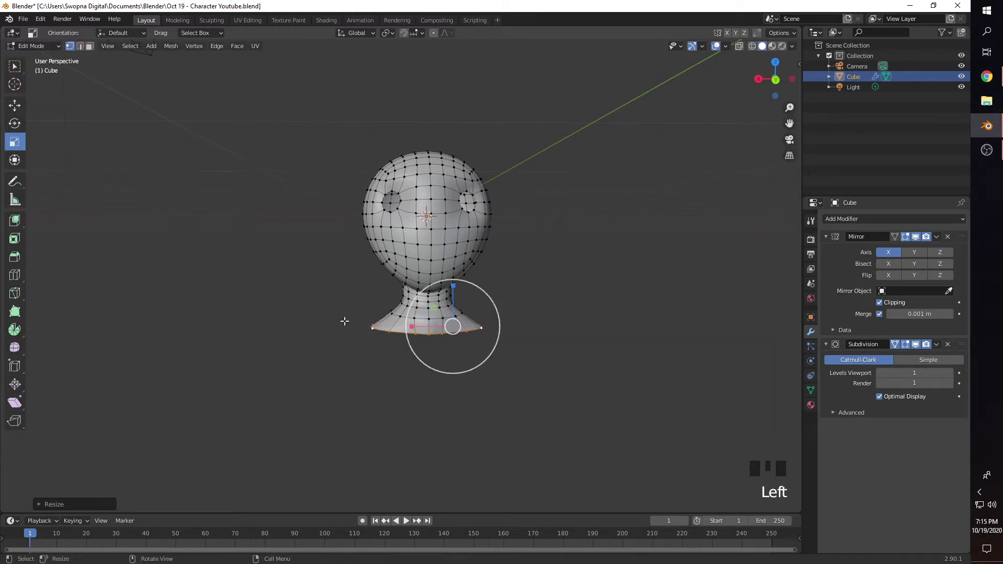
drag(411, 327, 394, 327)
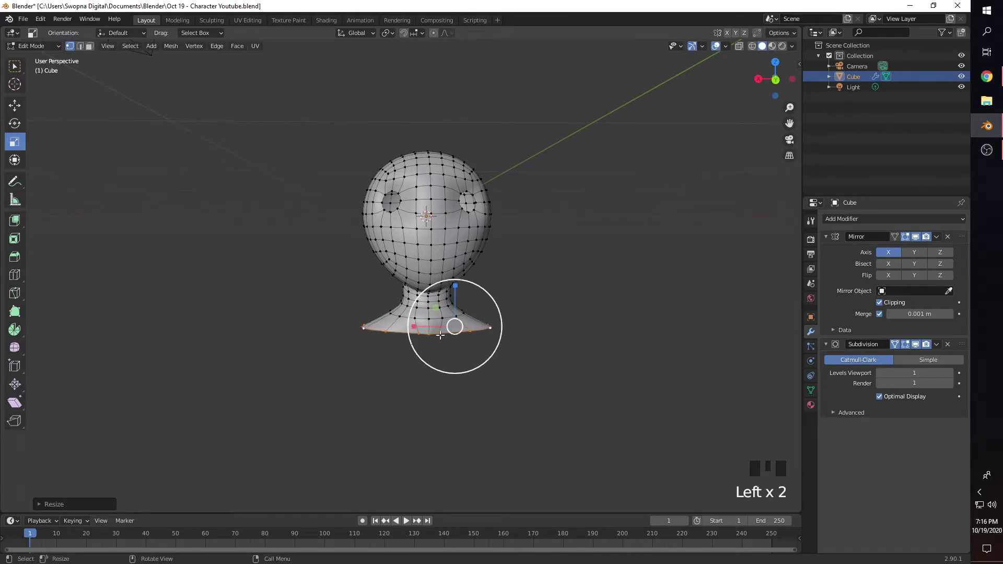
click(392, 382)
Move the vertices beside the centre line of the shoulder loop sideways to space them more evenly
scroll(425, 381, up, 3)
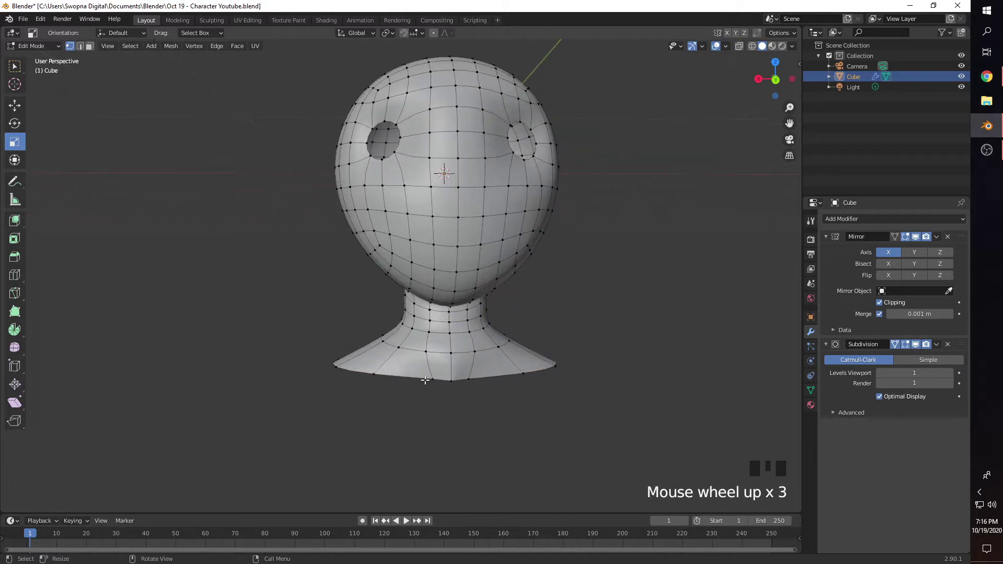
shift+middle_drag(434, 381, 433, 351)
click(433, 351)
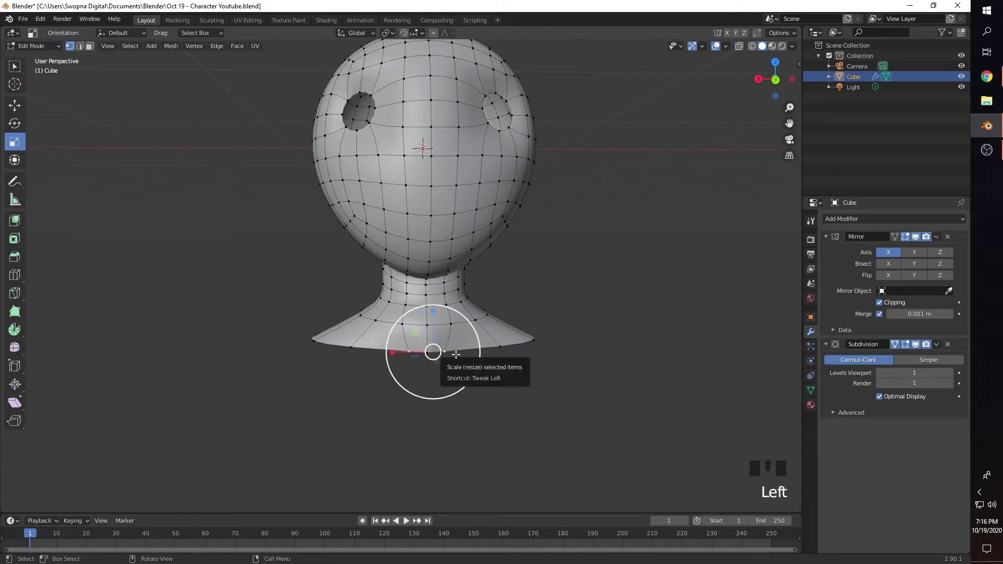
key(g)
mouse_move(433, 352)
mouse_down()
mouse_move(407, 354)
mouse_move(422, 354)
mouse_up()
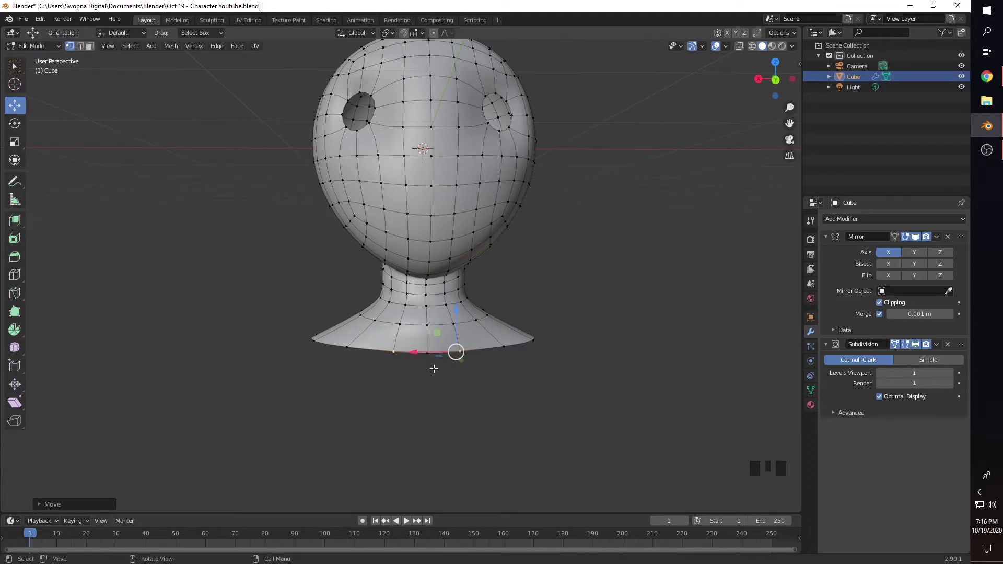
scroll(434, 369, down, 1)
scroll(433, 369, up, 3)
scroll(431, 377, down, 3)
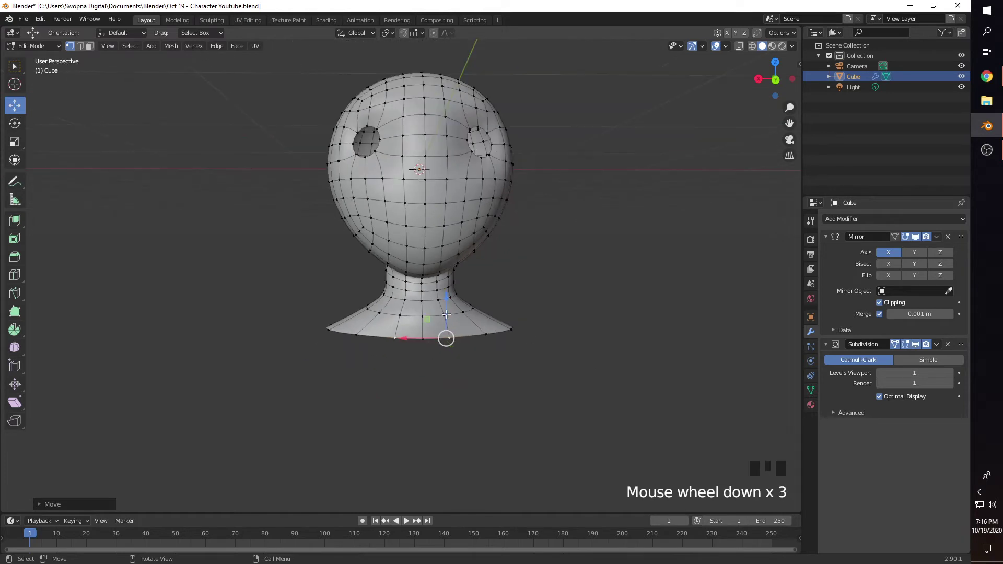
Select a back vertex of the shoulder loop from the side and reposition it along the Y axis
middle_drag(418, 166, 371, 289)
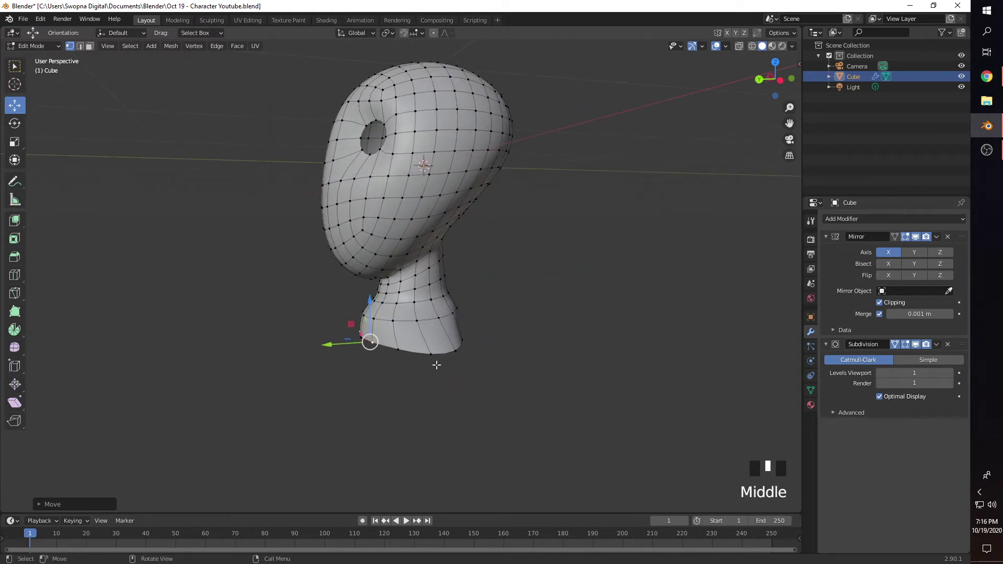
click(469, 340)
click(462, 342)
mouse_move(463, 343)
middle_down()
mouse_move(441, 332)
mouse_move(447, 366)
mouse_move(448, 335)
middle_up()
click(440, 331)
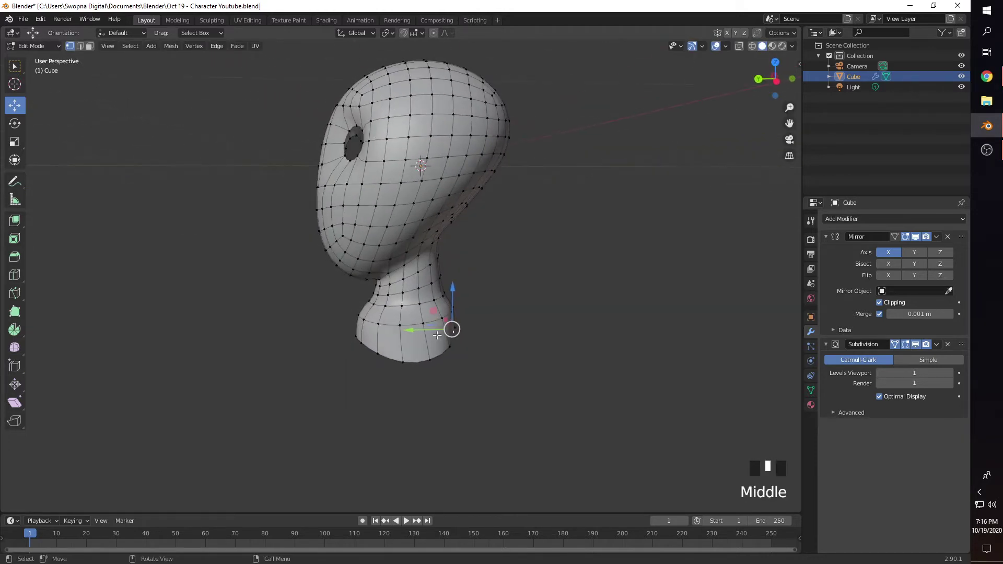
drag(436, 330, 430, 332)
middle_drag(430, 332, 406, 332)
drag(425, 330, 385, 330)
Pull the rear vertices of the shoulder loop outward along Y to flare the back, then deselect
middle_drag(320, 366, 453, 331)
click(456, 330)
click(455, 329)
click(444, 330)
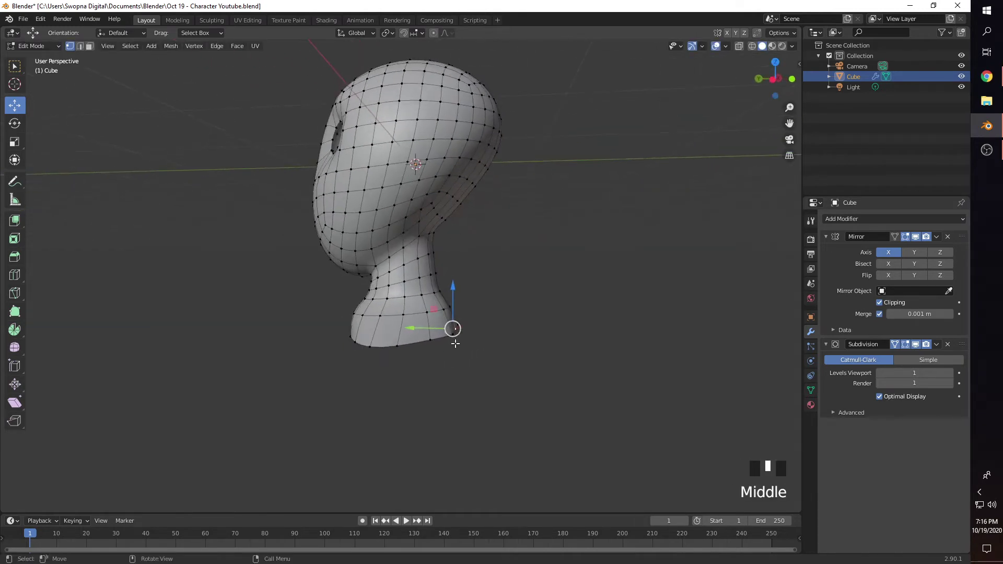
drag(452, 332, 412, 336)
click(442, 336)
click(436, 330)
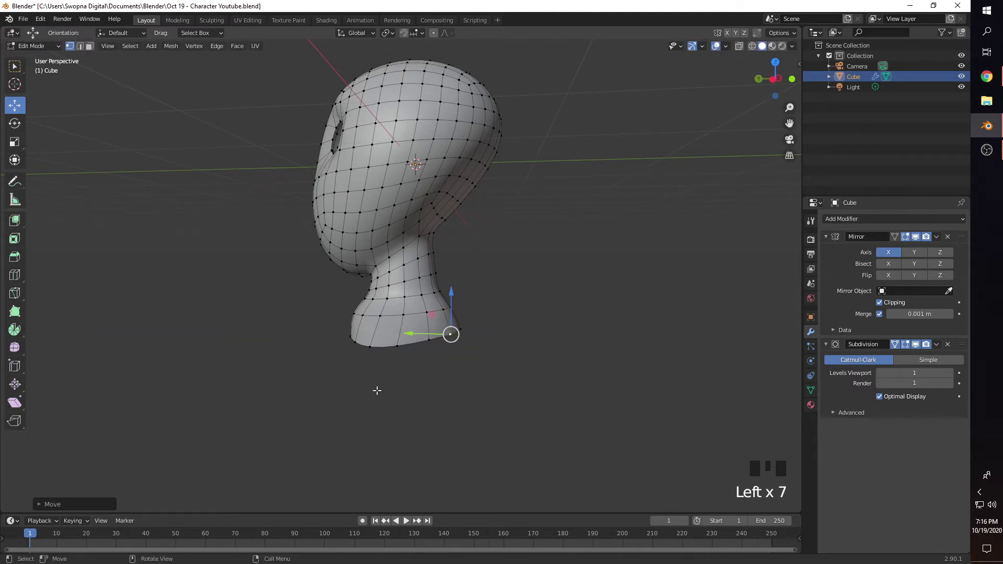
click(376, 390)
Pull the front vertices of the shoulder loop forward along Y and adjust the neighbouring side vertices
middle_drag(322, 373, 354, 353)
click(357, 336)
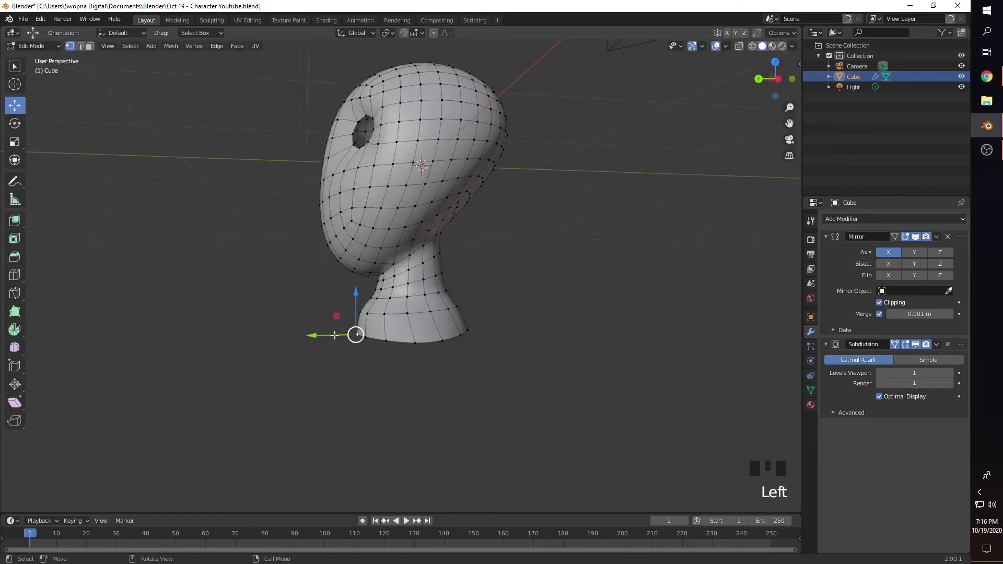
drag(328, 334, 373, 344)
click(365, 339)
click(386, 343)
click(416, 344)
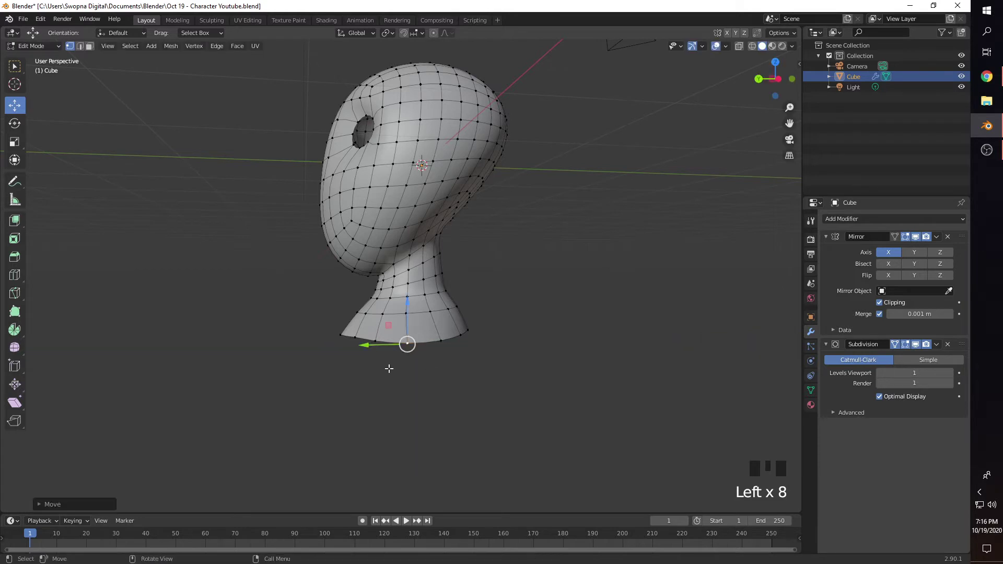
Try to select the shoulder edge loop by vertices, clear the selection and switch to edge select mode
middle_drag(387, 367, 437, 344)
click(459, 318)
alt+shift+click(402, 328)
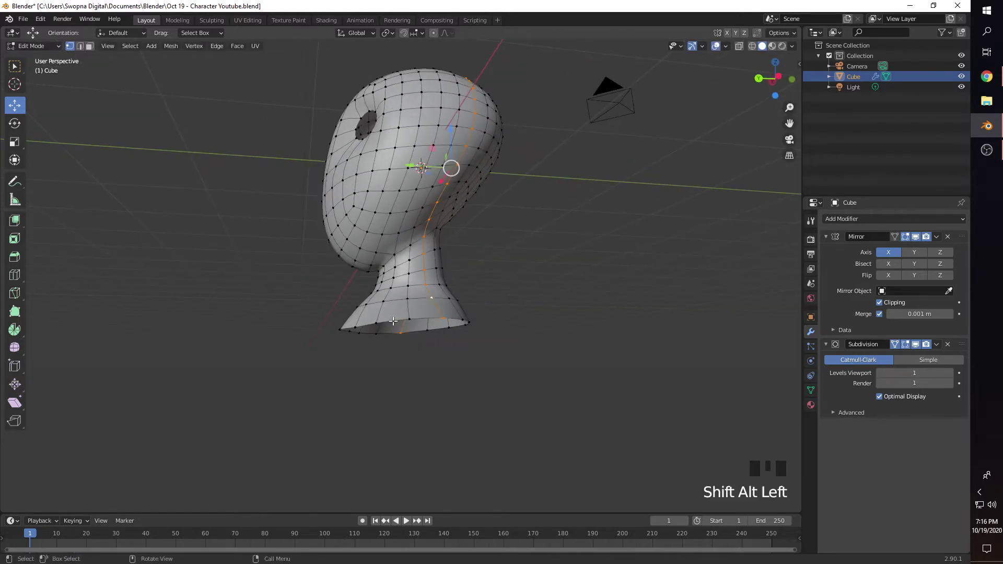
click(393, 361)
alt+shift+click(377, 327)
click(374, 325)
click(457, 383)
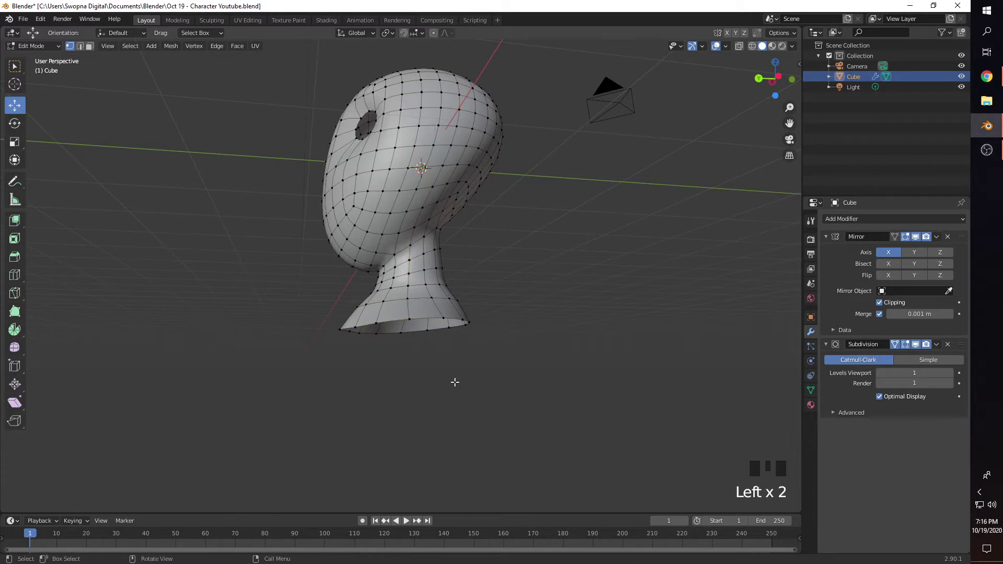
key(2)
Try to make the shoulder edge loop circular with LoopTools Circle, check it from behind and undo it
alt+shift+click(396, 317)
right_click(394, 321)
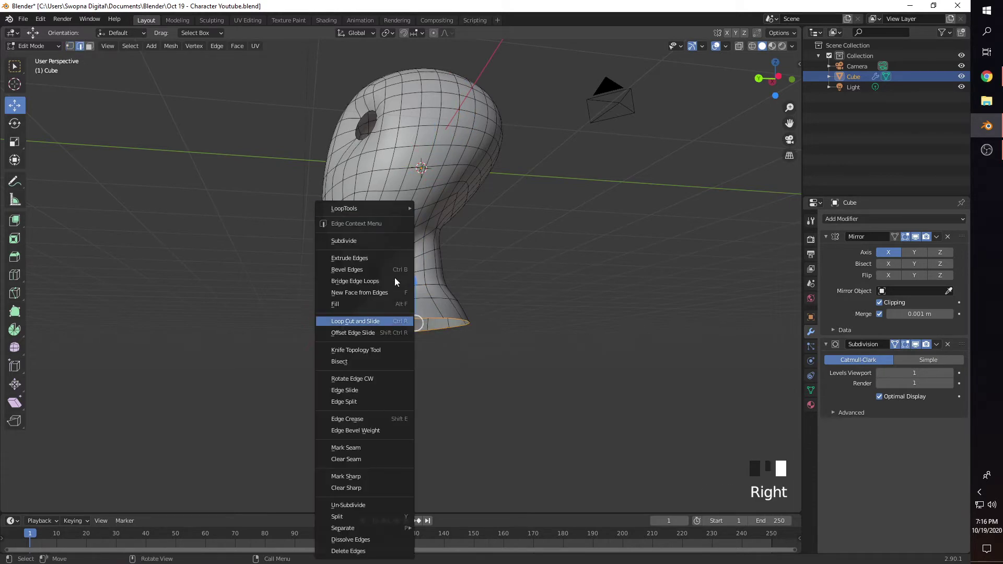
mouse_move(386, 208)
click(446, 219)
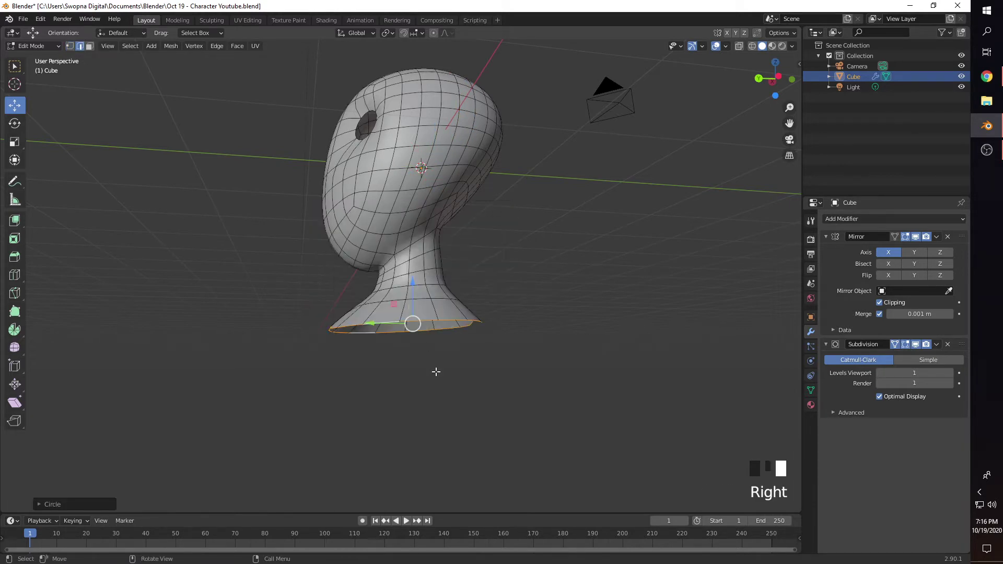
middle_drag(434, 369, 438, 341)
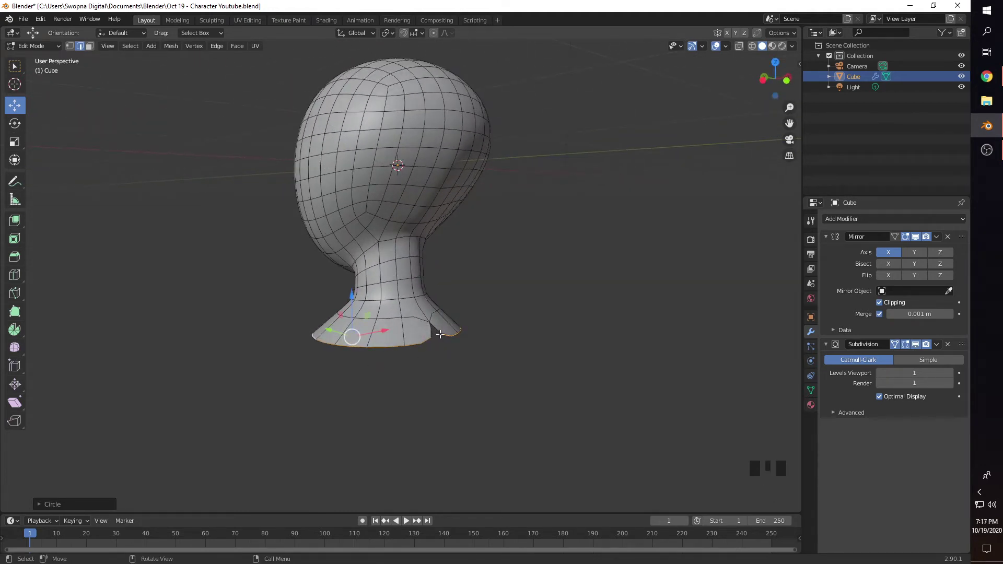
key(ctrl+z)
Reselect the shoulder's bottom edge loop from behind, apply LoopTools Circle again and inspect the back of the base
middle_drag(441, 366, 398, 357)
alt+shift+click(381, 326)
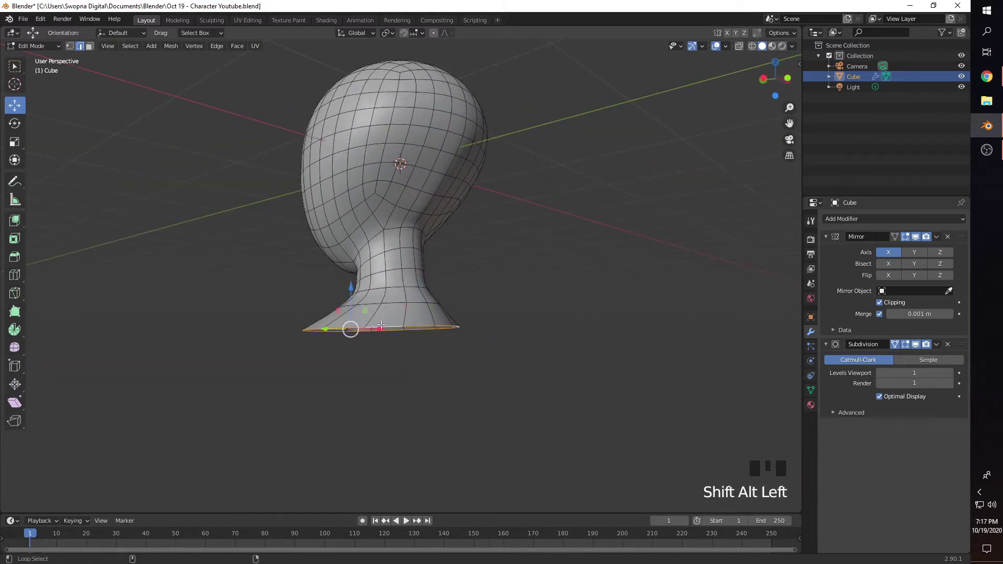
right_click(393, 329)
mouse_move(388, 211)
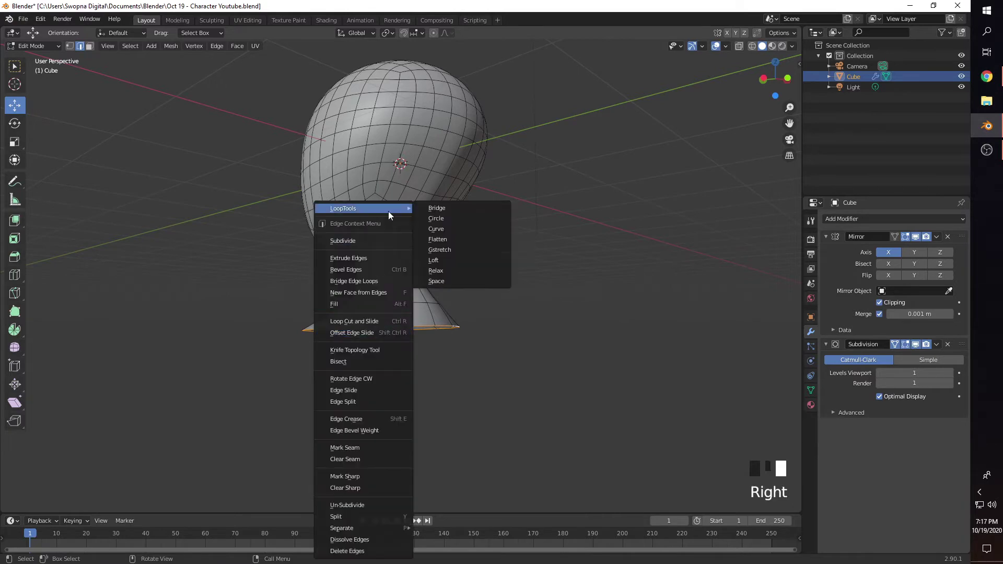
click(444, 219)
mouse_move(439, 351)
middle_down()
mouse_move(413, 359)
mouse_move(423, 358)
middle_up()
scroll(412, 359, up, 2)
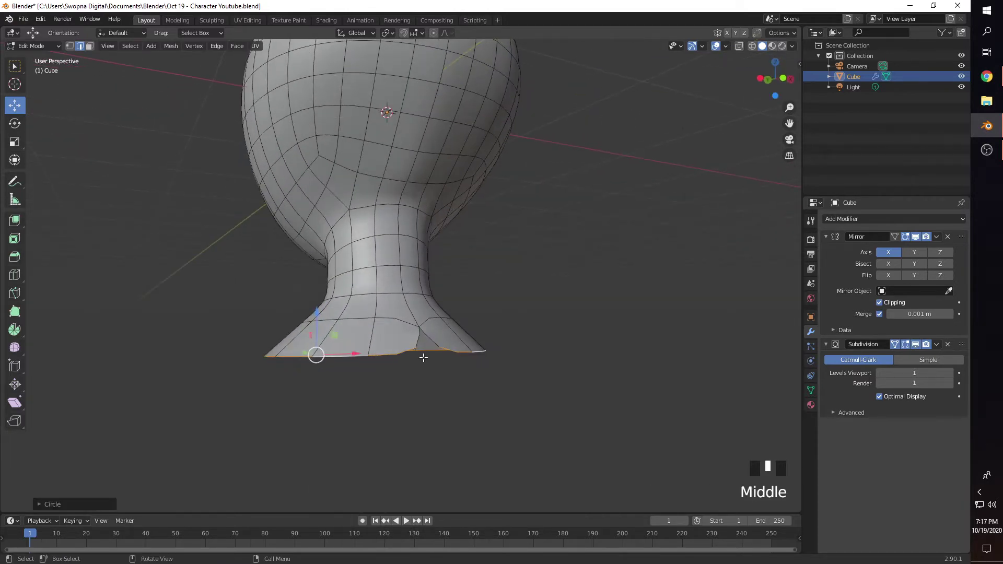
Undo the last LoopTools Circle on the shoulder's bottom loop and check the base from the side
key(ctrl+z)
click(384, 393)
middle_drag(384, 393, 360, 350)
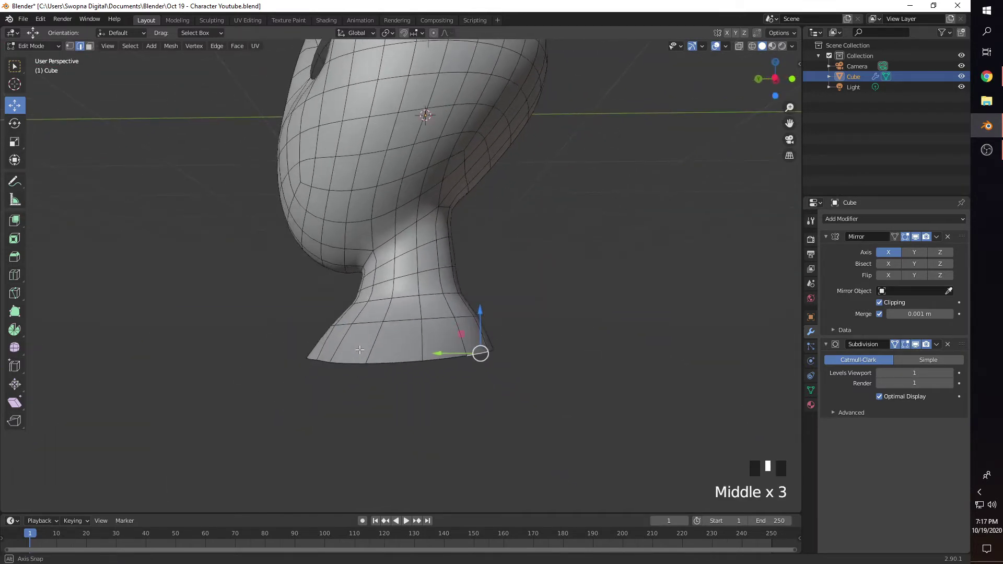
click(343, 374)
key(Tab)
key(Tab)
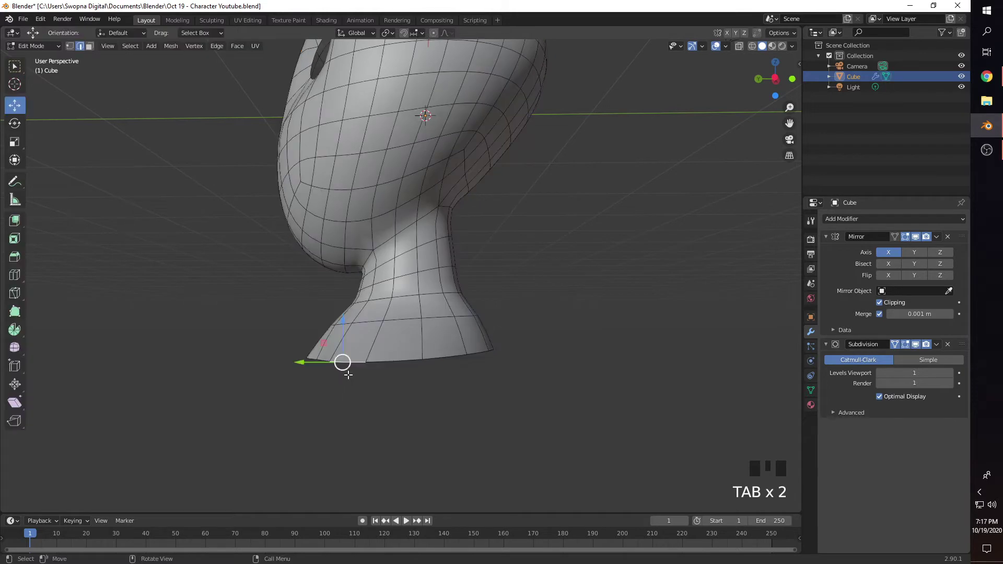
Switch to vertex select and pull the front vertices of the shoulder's bottom loop forward along Y
key(1)
click(324, 362)
middle_click(325, 363)
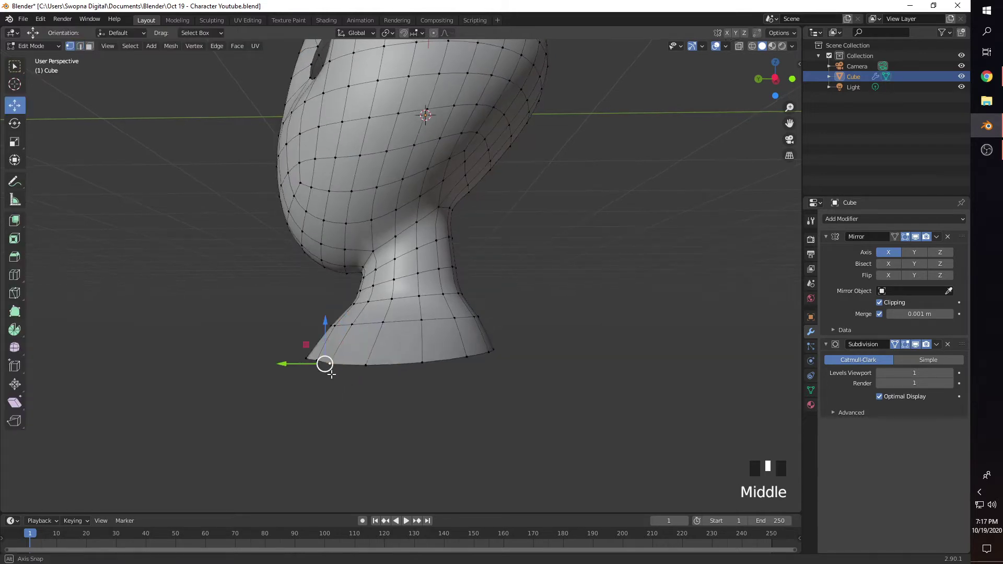
click(321, 359)
drag(320, 358, 295, 363)
click(304, 359)
click(312, 362)
click(328, 365)
click(367, 367)
drag(365, 368, 354, 366)
Reposition the rear vertices of the shoulder's bottom loop and nudge its front vertices forward to round the outline
click(421, 362)
middle_drag(421, 363, 497, 376)
click(493, 368)
drag(492, 368, 481, 386)
click(493, 365)
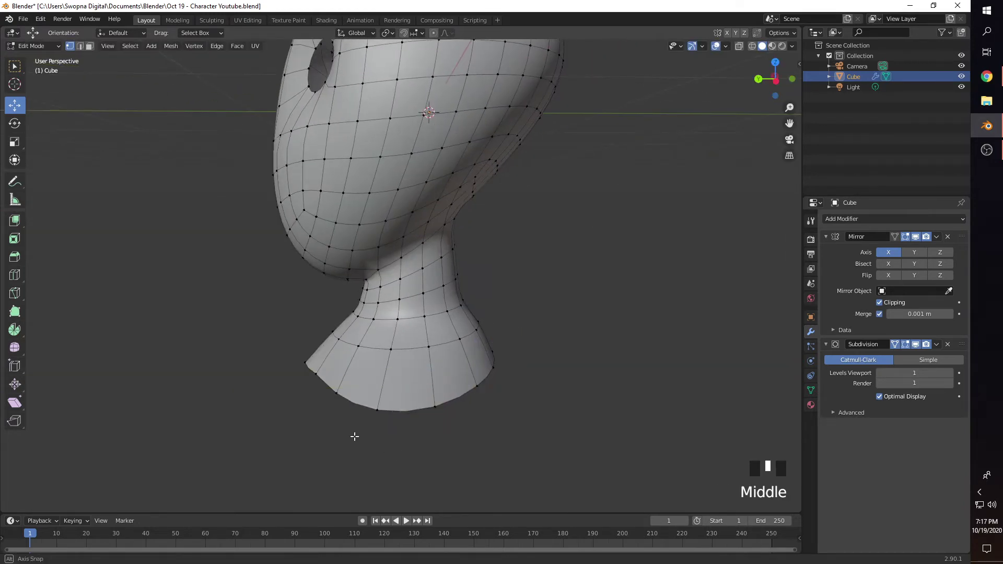
middle_drag(352, 435, 358, 397)
mouse_move(301, 388)
mouse_down()
mouse_move(313, 392)
mouse_move(293, 393)
mouse_up()
click(302, 388)
middle_drag(304, 403, 385, 375)
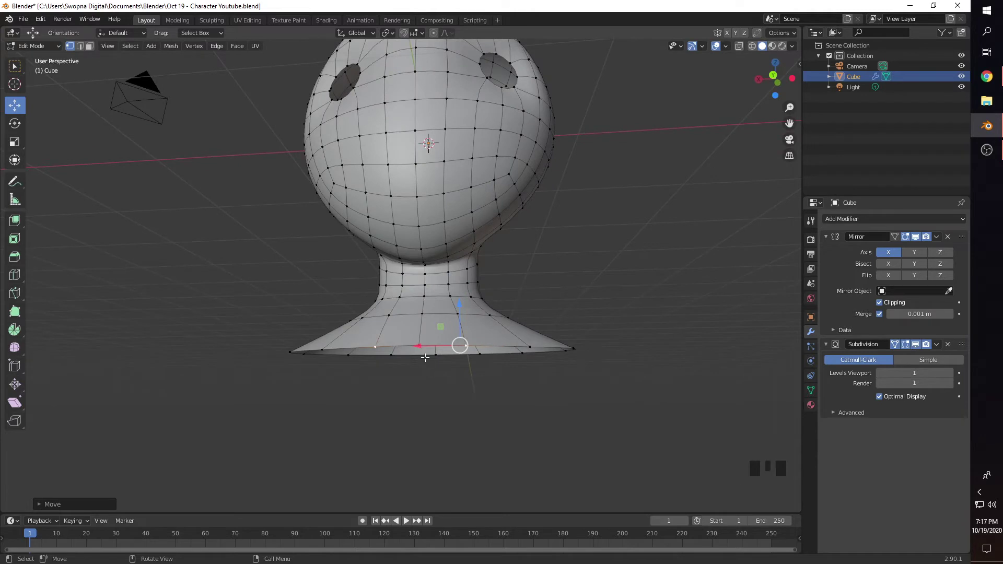
Select the shoulder's bottom edge loop and extrude it about 0.25 m down along Z
click(424, 412)
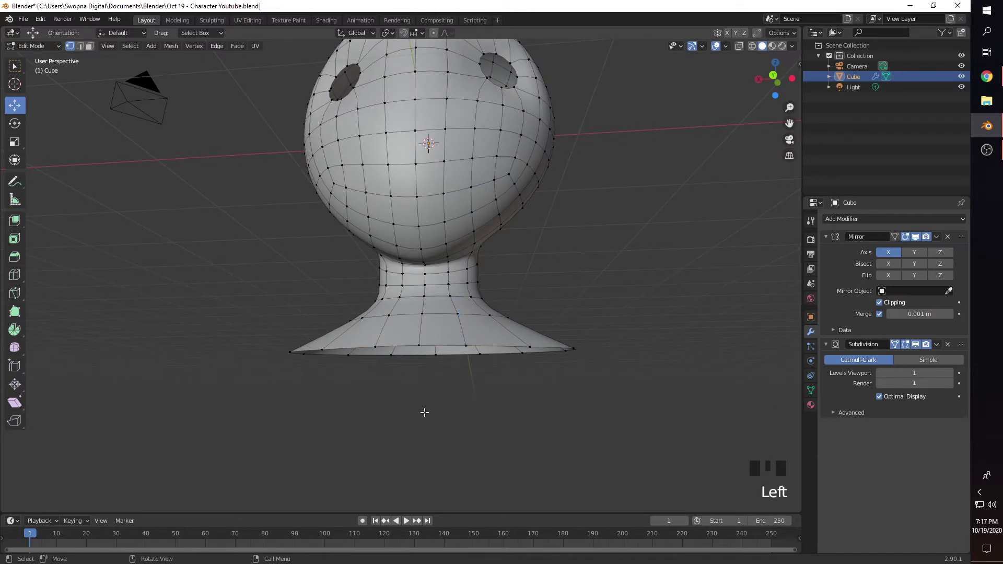
alt+shift+click(449, 353)
scroll(459, 367, down, 2)
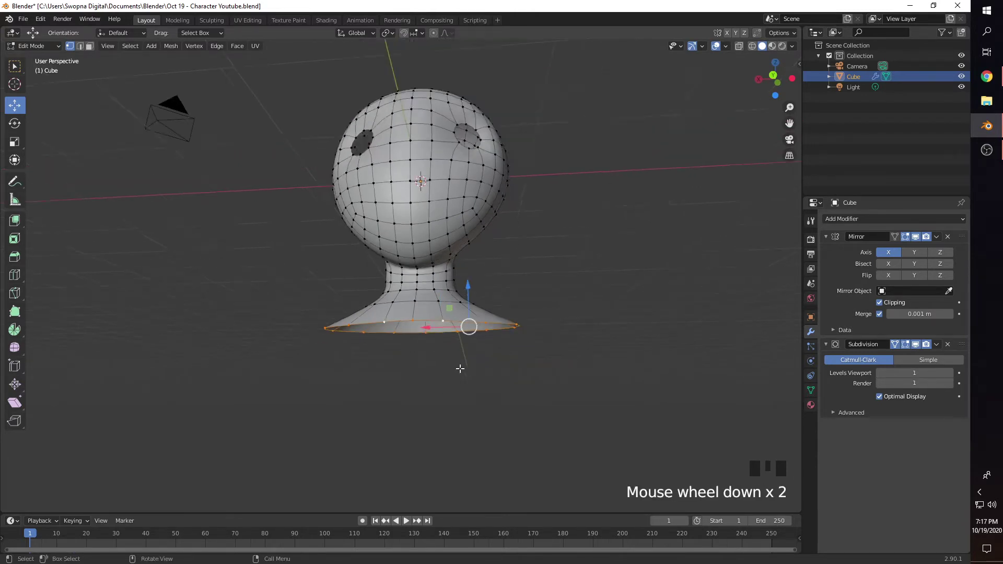
mouse_move(459, 367)
middle_down()
mouse_move(462, 351)
mouse_move(457, 360)
middle_up()
key(e)
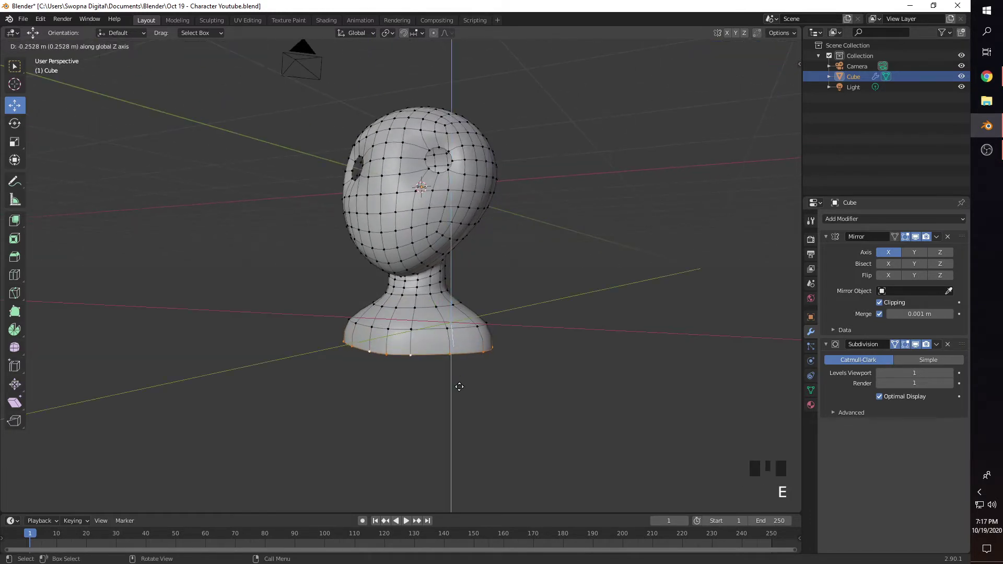
click(459, 389)
middle_drag(459, 393, 441, 403)
Add a centred edge loop around the newly extruded shoulder band and inspect it from the front
key(ctrl+r)
click(417, 358)
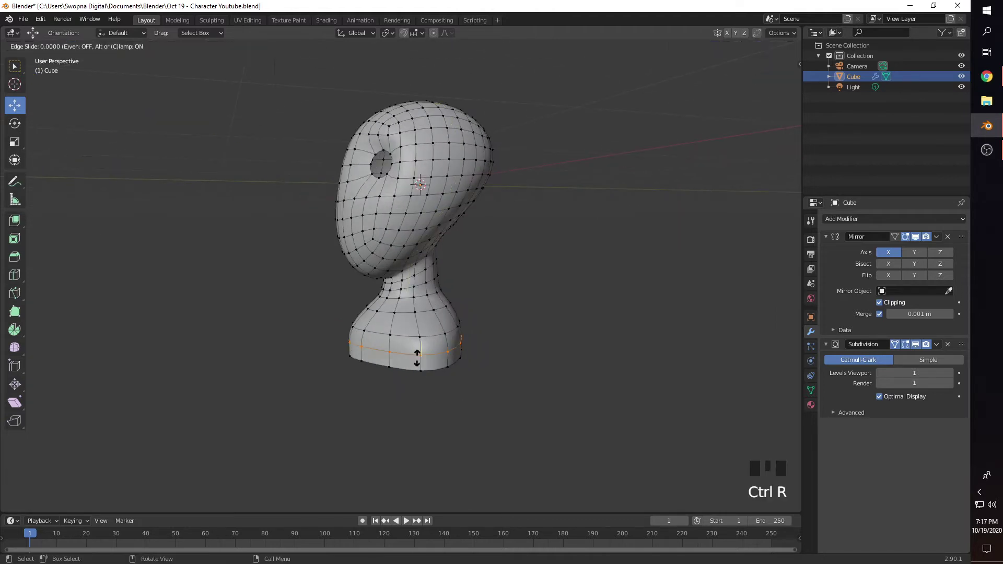
click(417, 359)
middle_drag(383, 403, 480, 397)
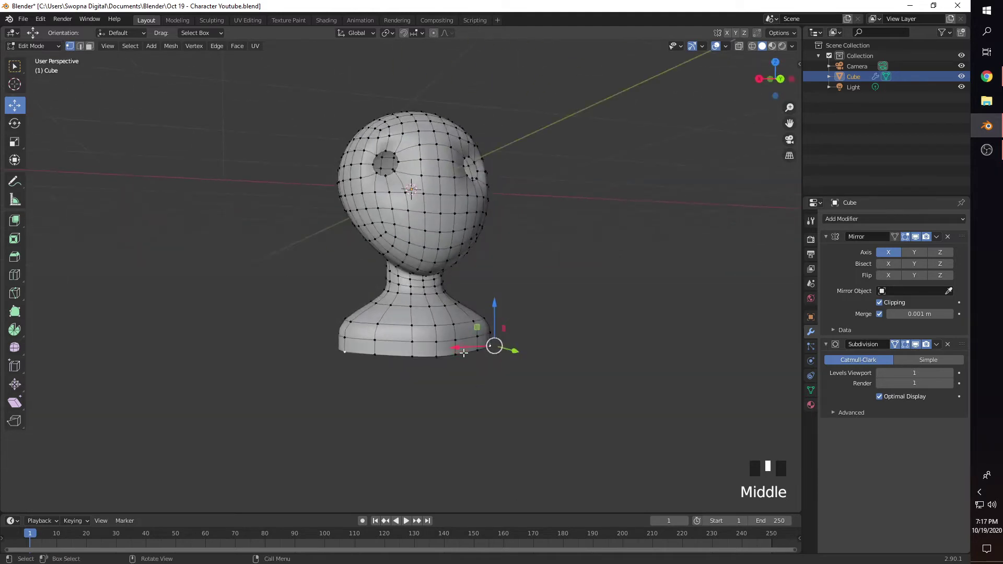
scroll(447, 355, down, 3)
middle_drag(447, 356, 439, 235)
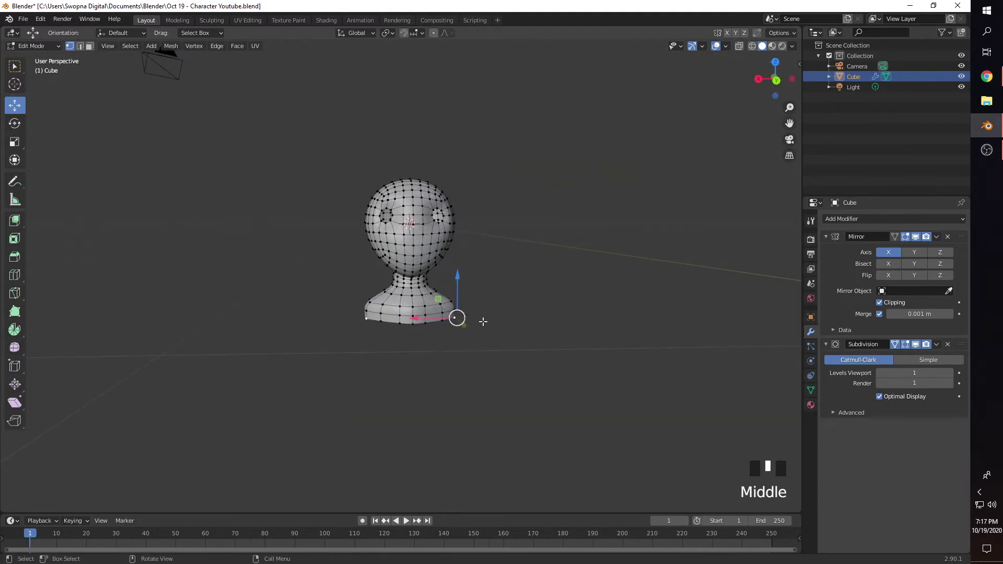
Undo the loop cut and the downward extrusion of the shoulder loop
scroll(482, 323, down, 1)
key(ctrl+z)
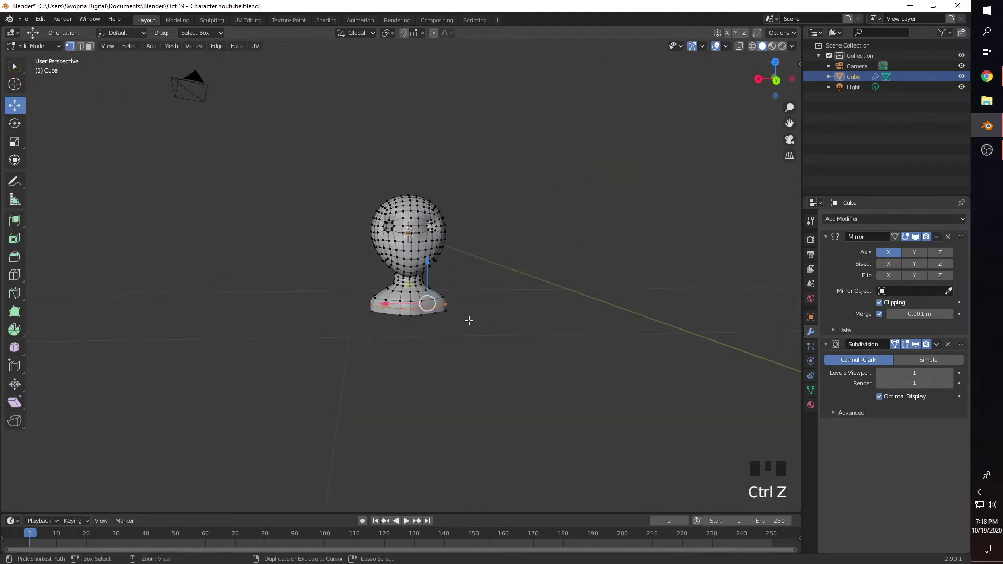
scroll(452, 325, up, 2)
key(ctrl+z)
key(ctrl+z)
key(ctrl+z)
key(ctrl+z)
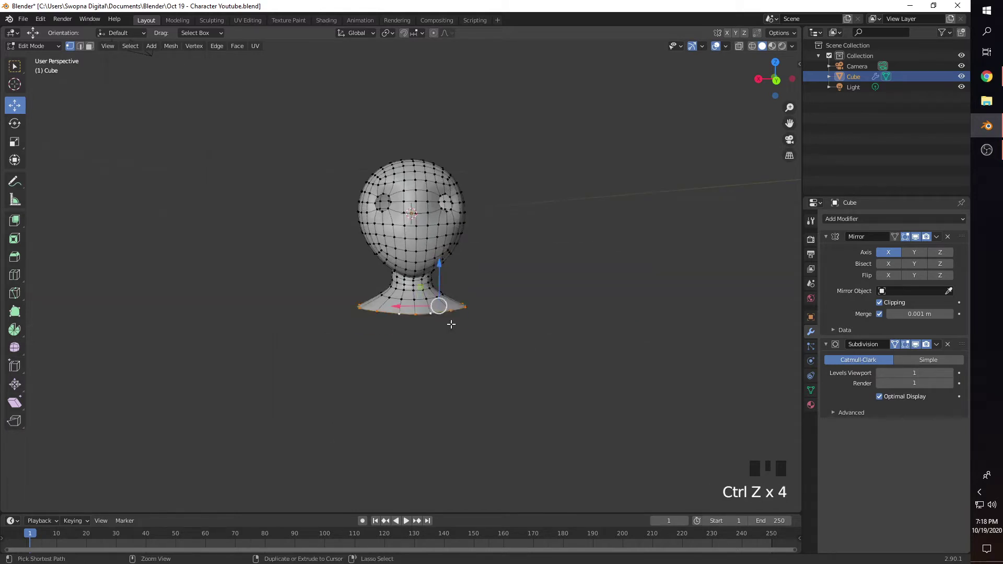
Extrude the selected shoulder loop about 0.2 m straight down along Z
scroll(434, 316, down, 2)
middle_drag(434, 316, 428, 320)
scroll(437, 320, up, 2)
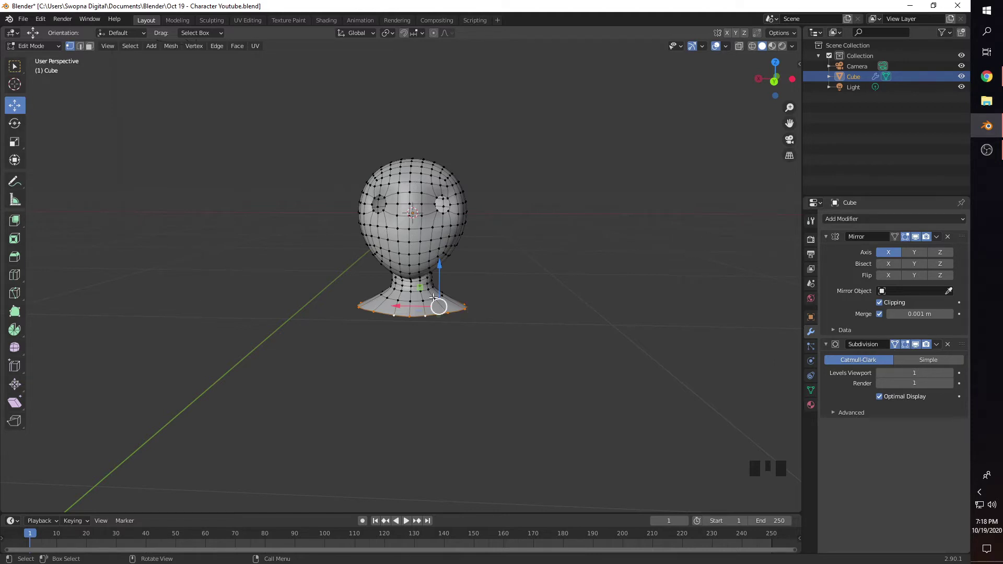
scroll(425, 314, down, 1)
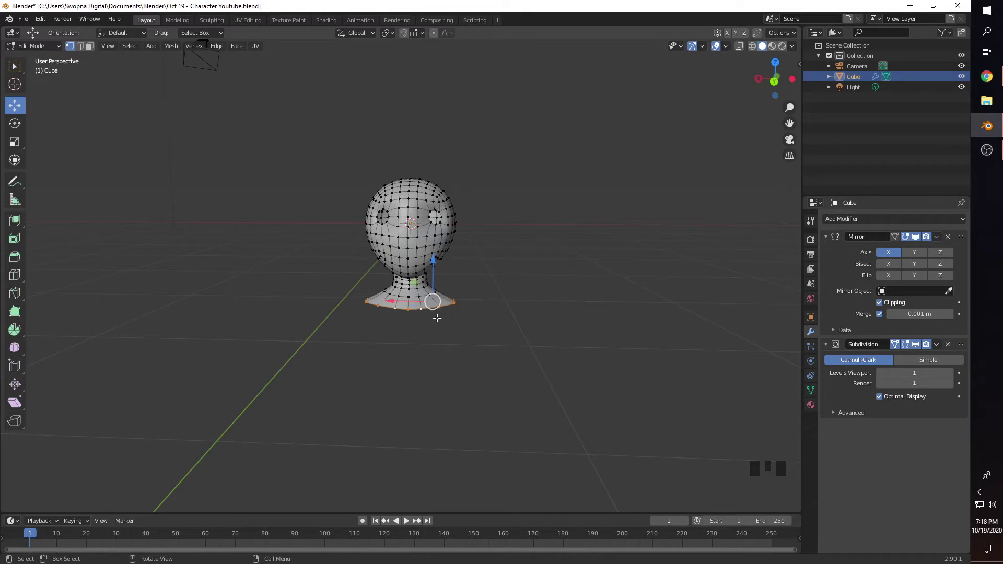
key(e)
key(z)
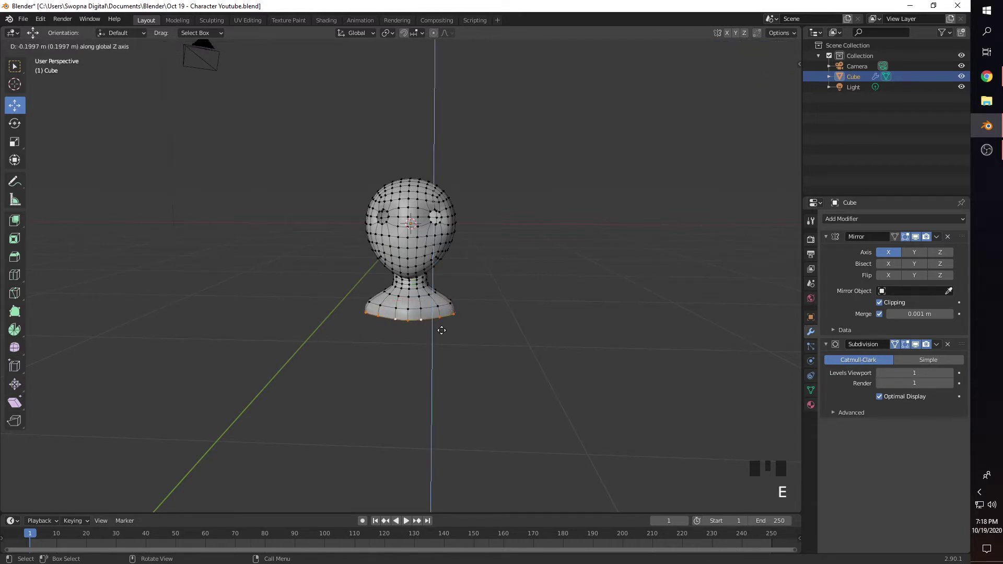
click(442, 333)
middle_drag(447, 340, 444, 339)
Move the outer side and neighbouring front vertices of the bottom loop outward along X to widen the shoulders
click(456, 331)
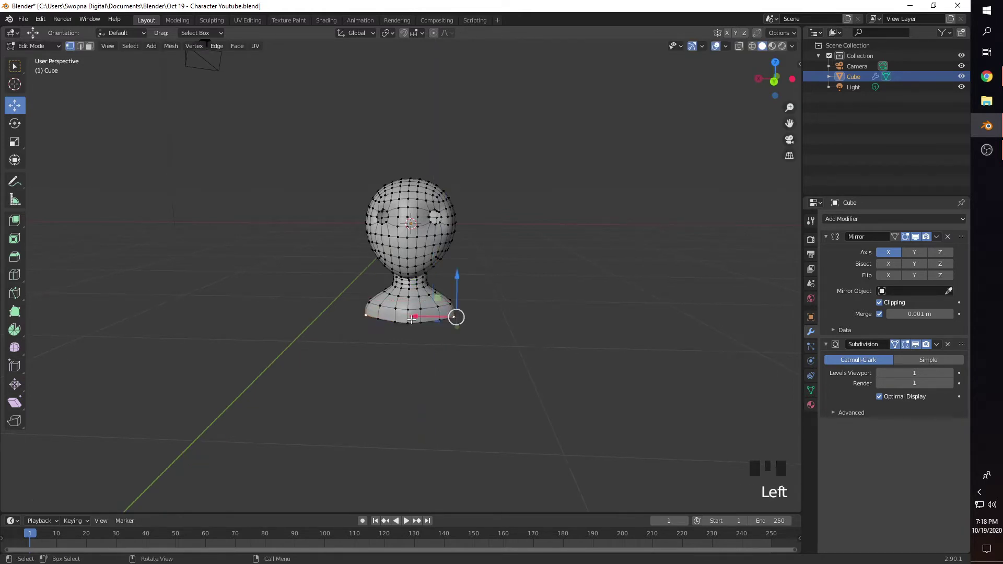
drag(438, 318, 410, 325)
click(444, 323)
click(419, 327)
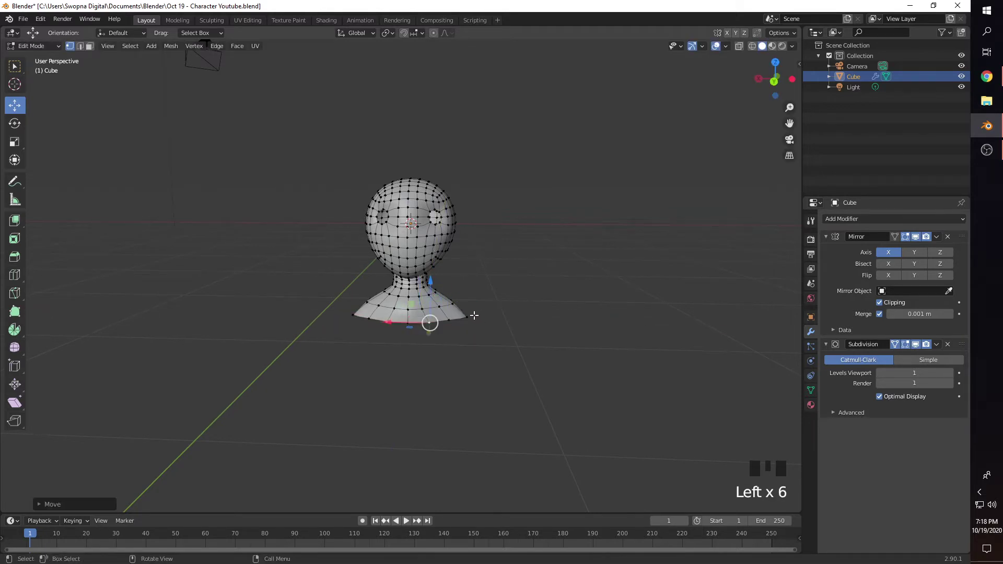
Move the rear side vertices of the bottom loop outward along X to widen the back of the shoulders
middle_drag(465, 317, 342, 340)
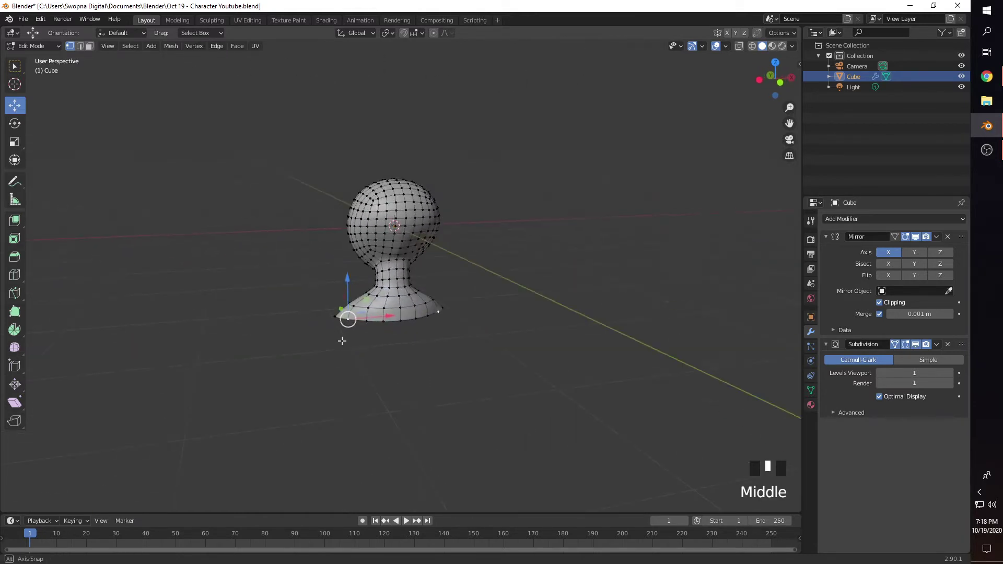
click(361, 334)
click(331, 317)
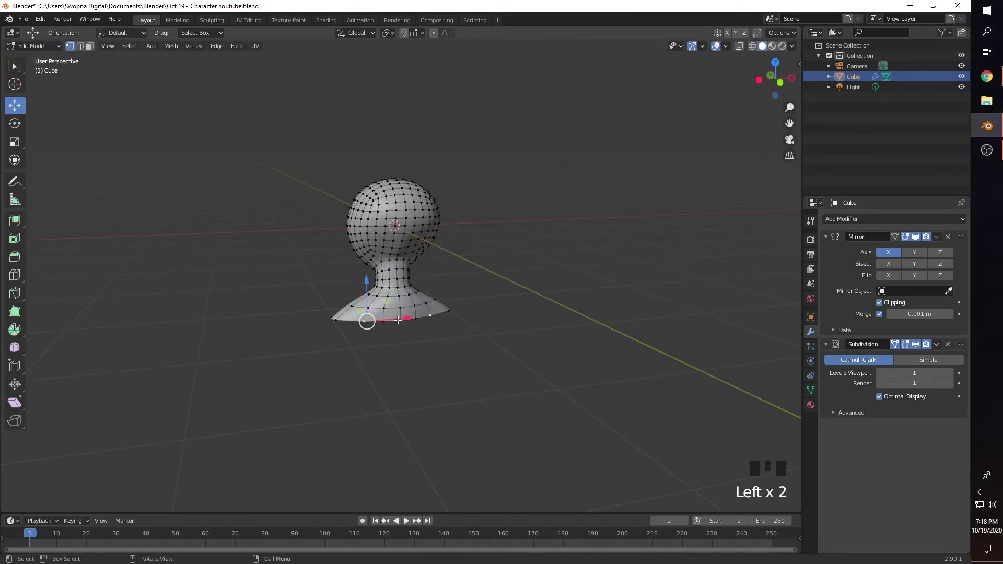
drag(365, 315, 385, 335)
click(383, 325)
Adjust a rear vertex of the bottom loop from the side, clear the selection and check the front
middle_drag(386, 335, 412, 320)
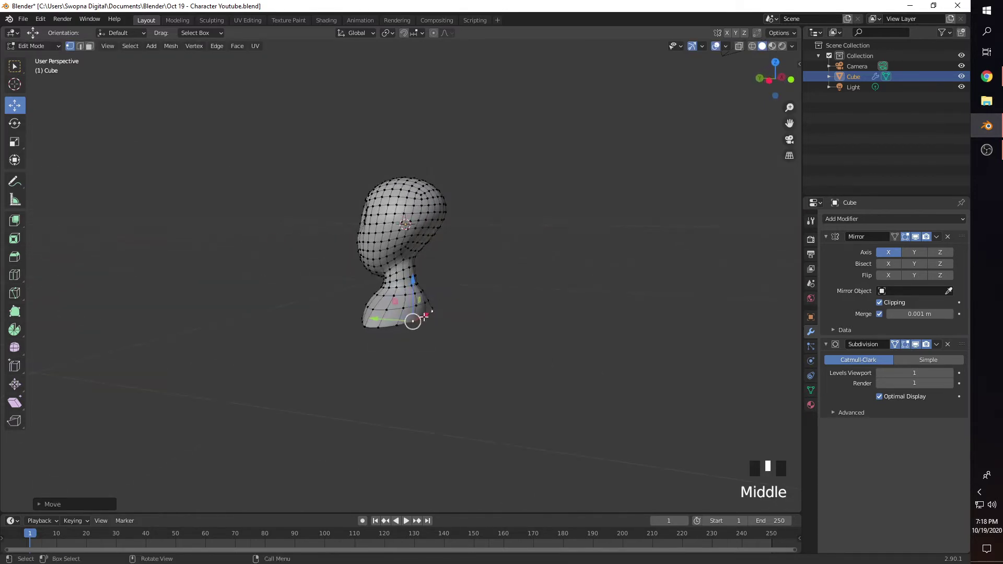
click(411, 318)
drag(412, 318, 409, 317)
click(376, 340)
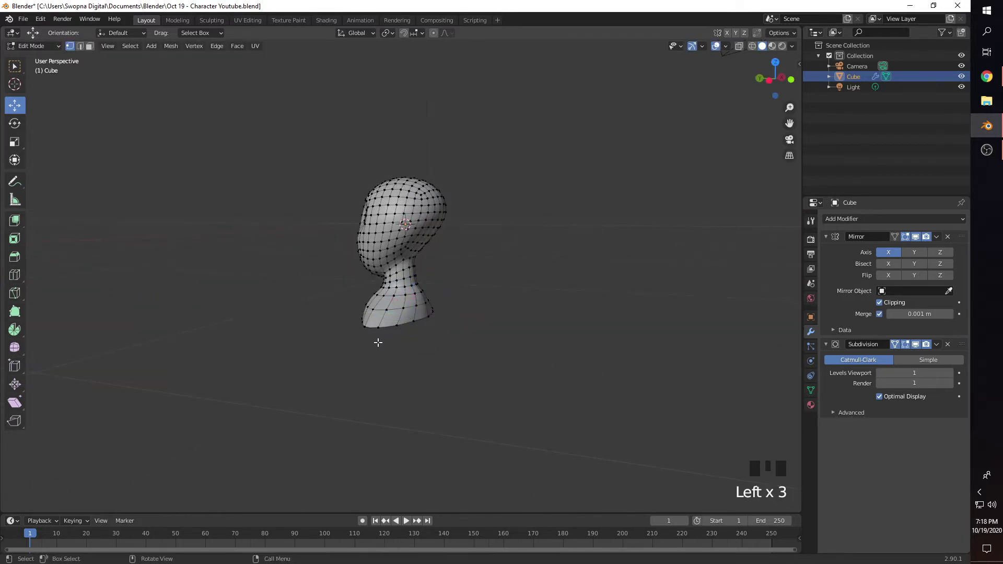
middle_drag(376, 340, 473, 325)
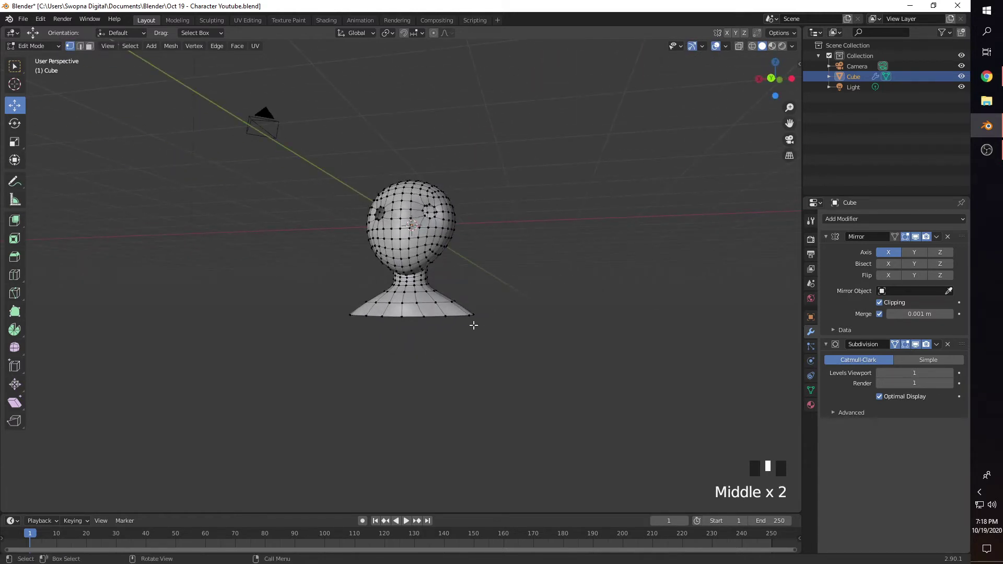
Select the widened bottom edge loop and extrude it about 0.5 m down along Z to form the chest
alt+shift+click(443, 315)
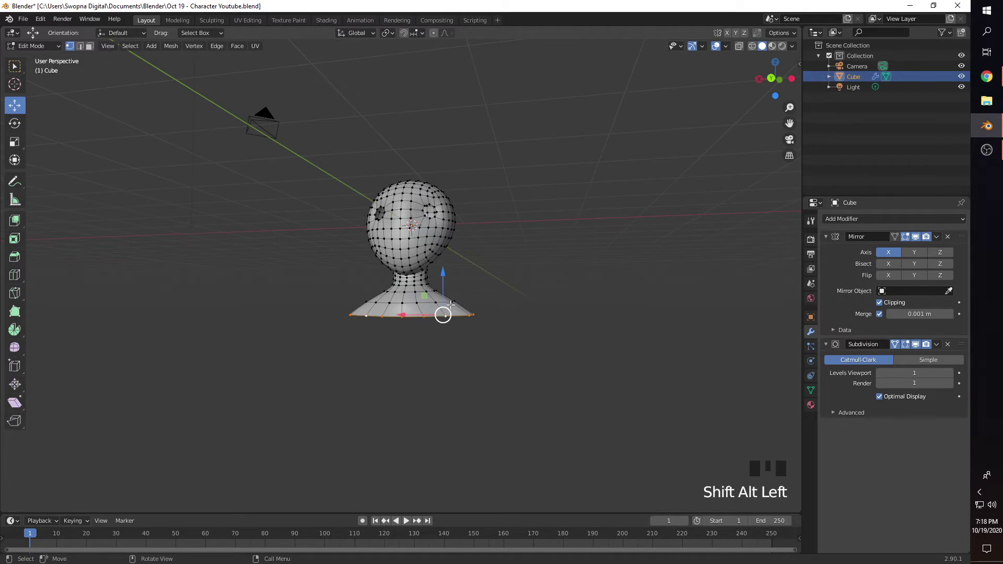
key(e)
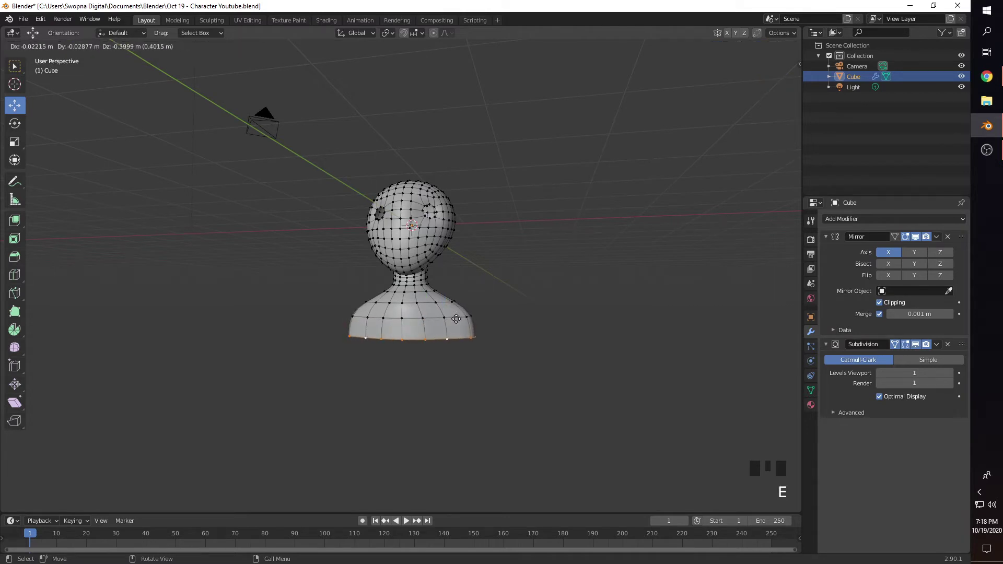
key(z)
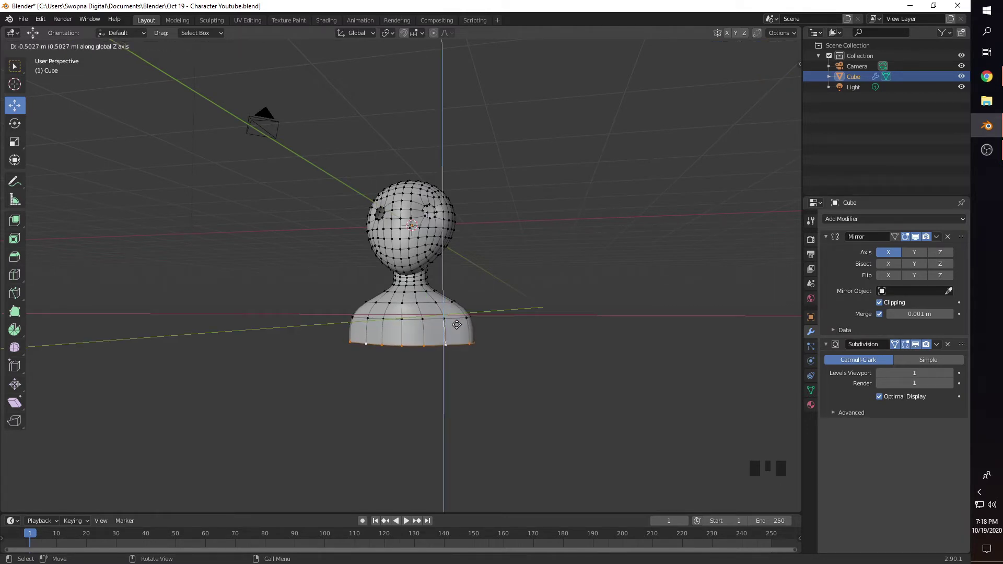
click(454, 324)
scroll(535, 336, up, 3)
Try to extrude an arm outward from the chest's side face in face select mode and undo it
middle_drag(535, 335, 427, 345)
click(469, 355)
click(469, 356)
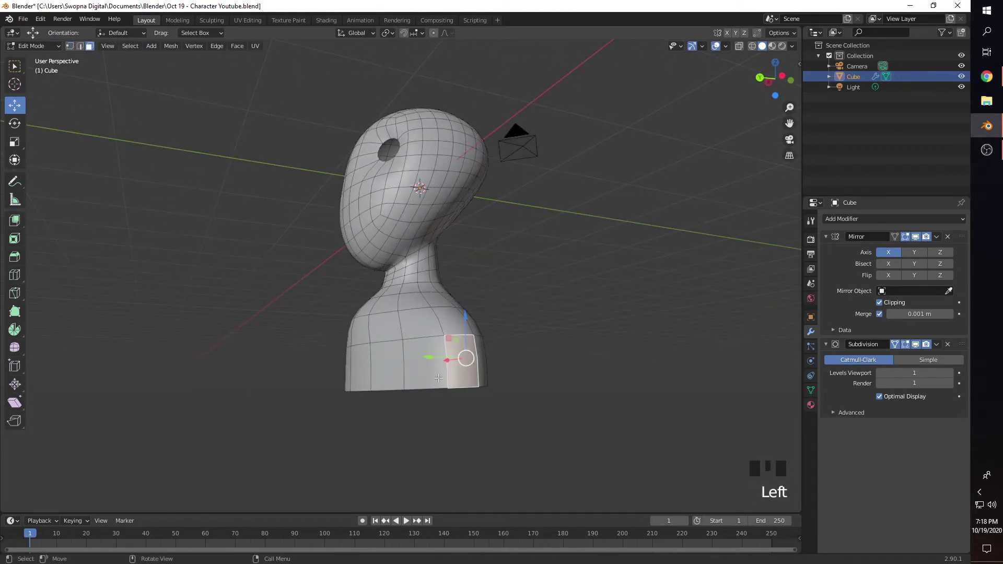
scroll(412, 387, down, 3)
middle_drag(413, 387, 473, 394)
key(e)
click(557, 406)
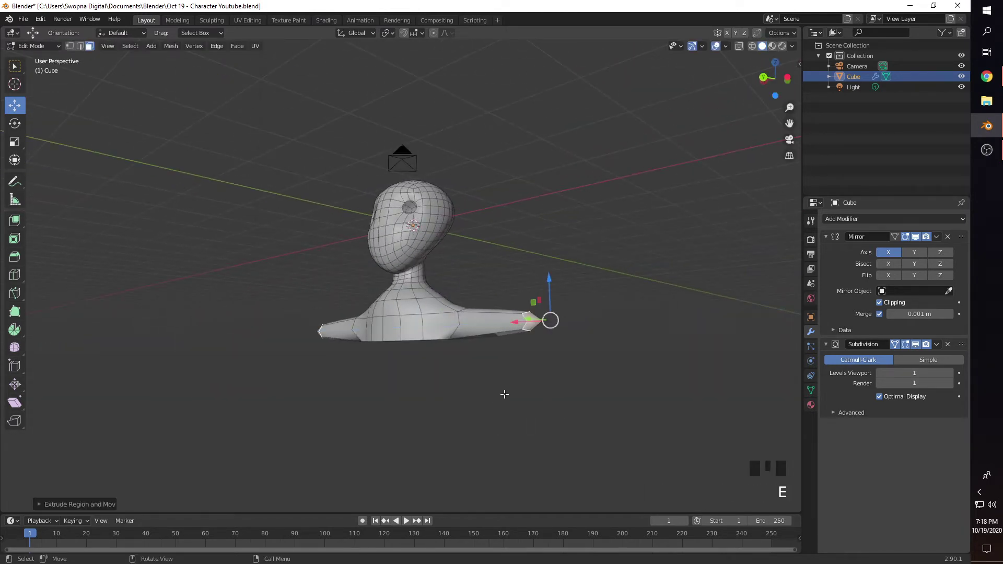
drag(428, 377, 498, 404)
middle_drag(409, 359, 443, 375)
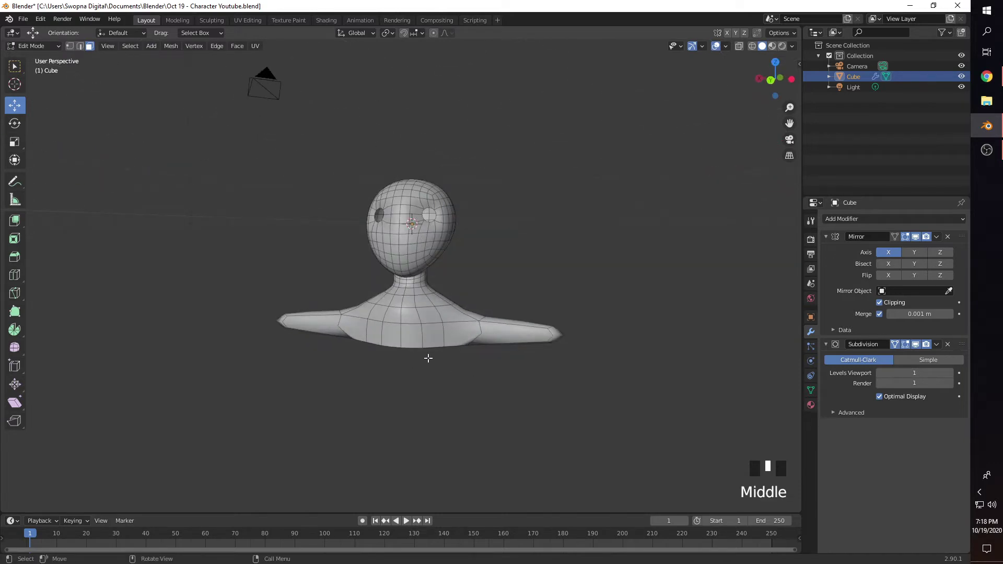
key(ctrl+z)
key(ctrl+z)
scroll(426, 365, down, 2)
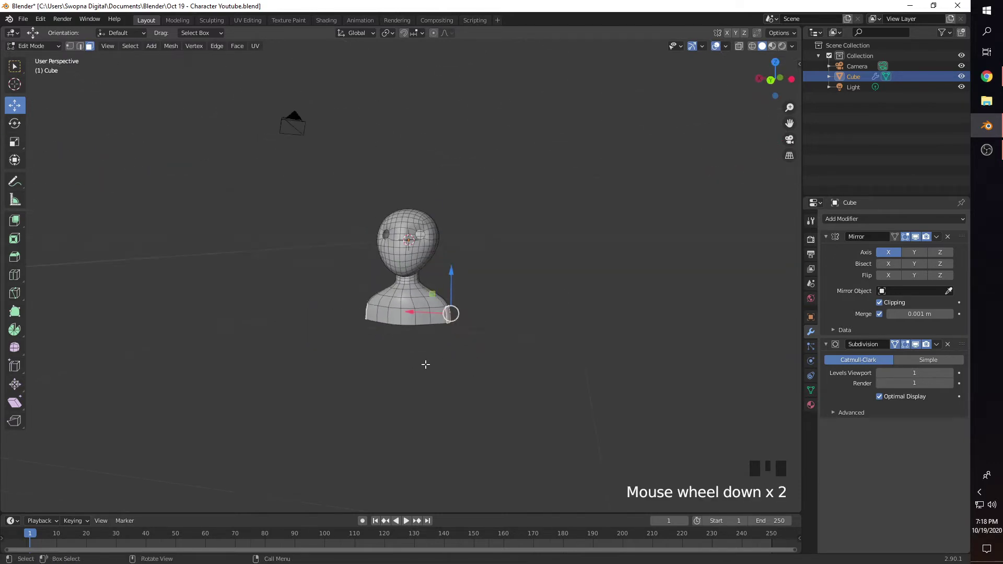
Switch to vertex select, select the chest's bottom edge loop and extrude it downward into a long torso
middle_drag(426, 364, 515, 340)
click(516, 340)
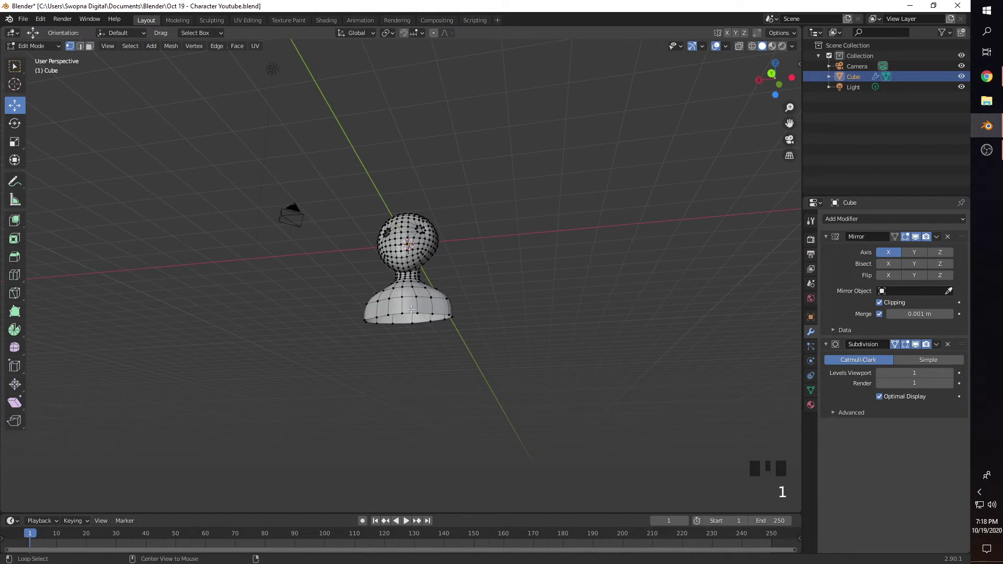
alt+shift+click(413, 320)
middle_drag(419, 358, 425, 354)
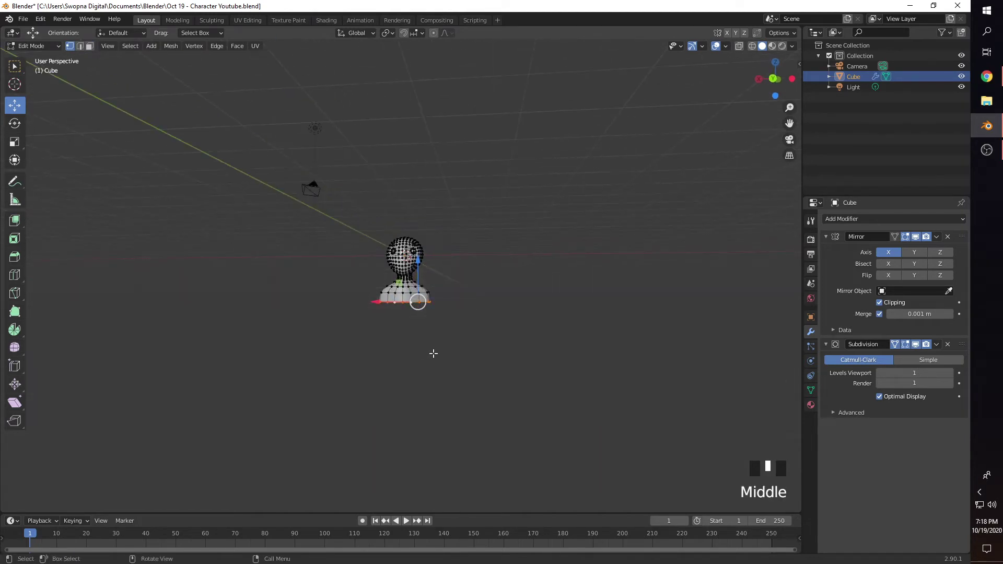
key(e)
click(441, 416)
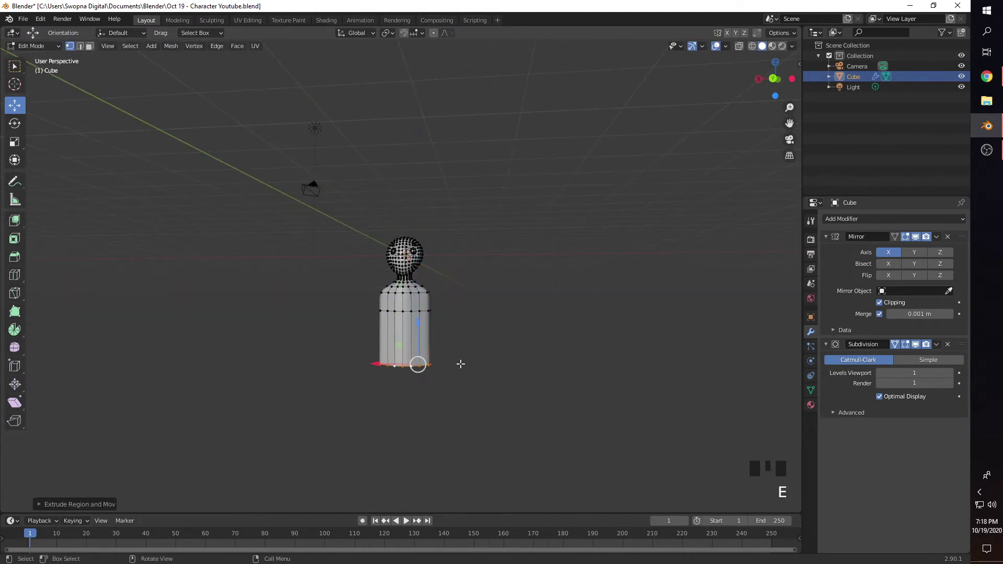
Confirm the long downward torso extrusion, clear the selection and check the torso from the side
scroll(461, 364, up, 4)
click(504, 381)
shift+middle_drag(495, 384, 401, 333)
click(525, 363)
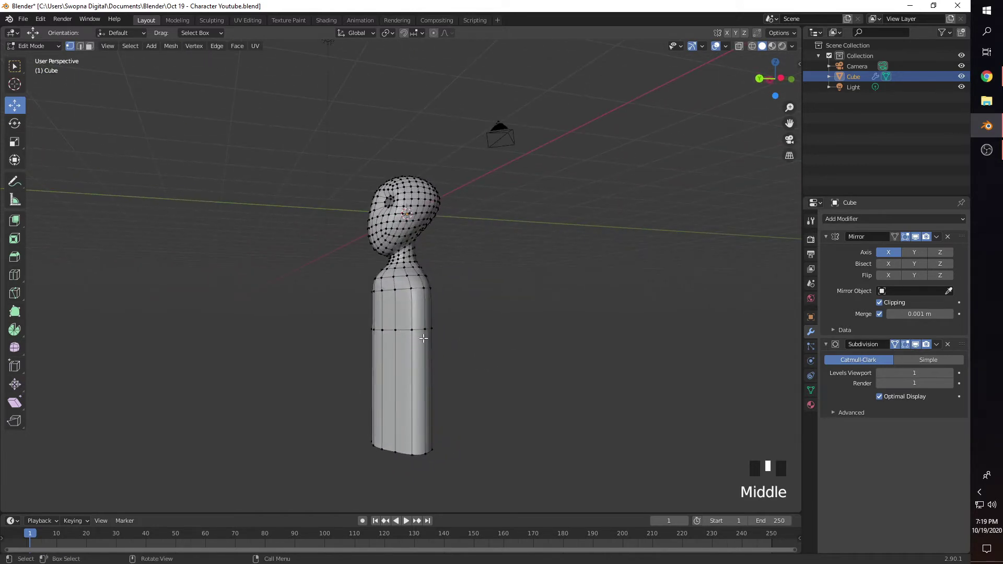
Try to add an edge loop to the upper torso, slid fully up against the chest loop
key(ctrl+r)
click(406, 320)
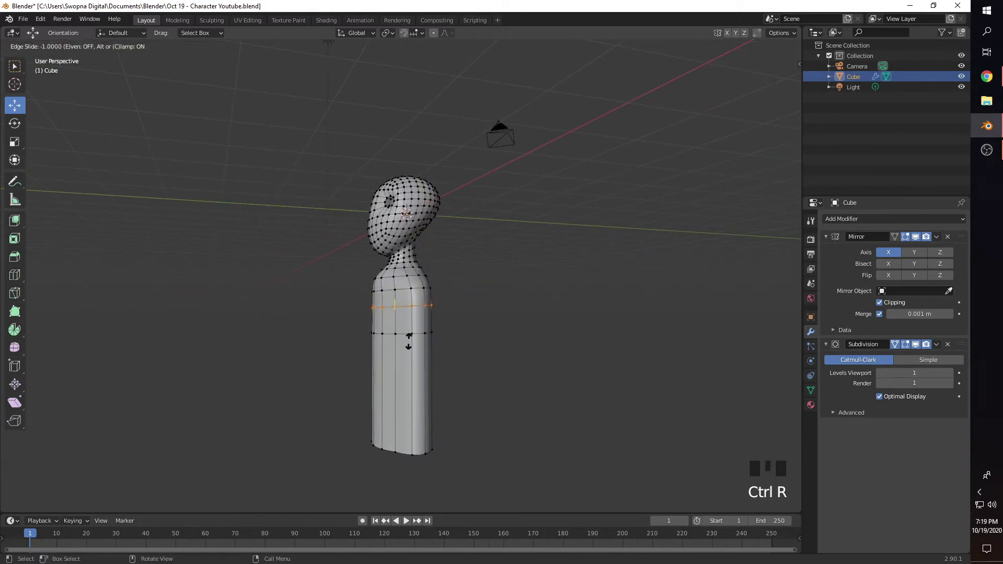
click(408, 319)
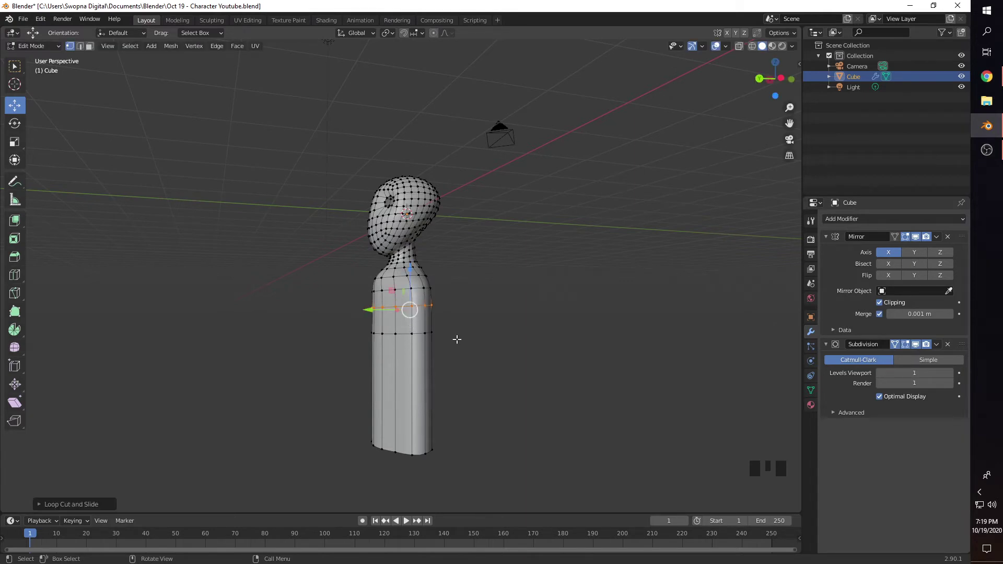
mouse_move(456, 340)
middle_down()
mouse_move(473, 363)
mouse_move(562, 318)
mouse_move(636, 308)
mouse_move(444, 331)
middle_up()
click(515, 343)
Set the Subdivision modifier's type to Simple and inspect the torso from behind
click(908, 362)
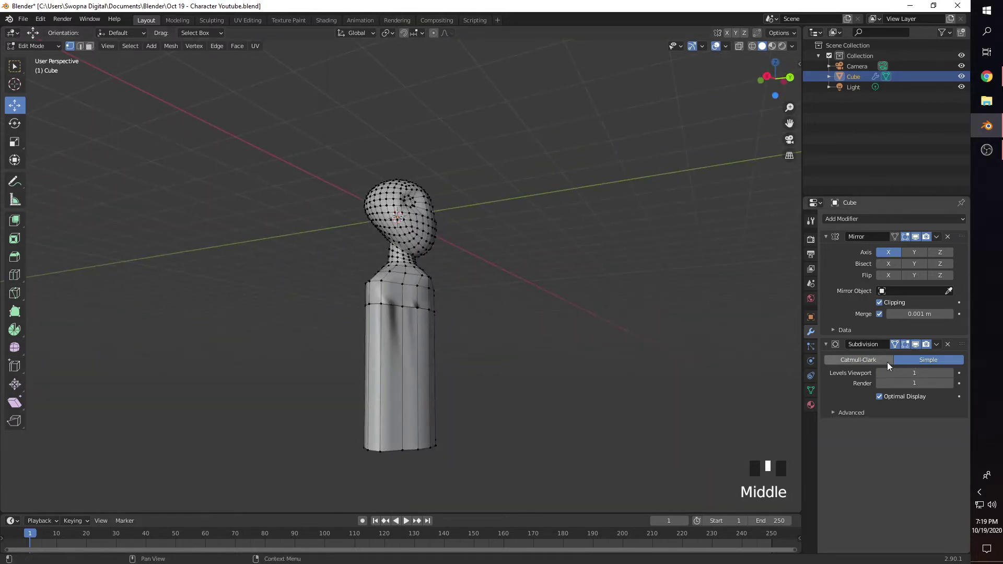
scroll(477, 363, up, 2)
middle_drag(477, 363, 446, 311)
middle_drag(685, 347, 653, 353)
Undo the edge loop just added to the upper torso
key(ctrl+z)
key(ctrl+z)
key(ctrl+z)
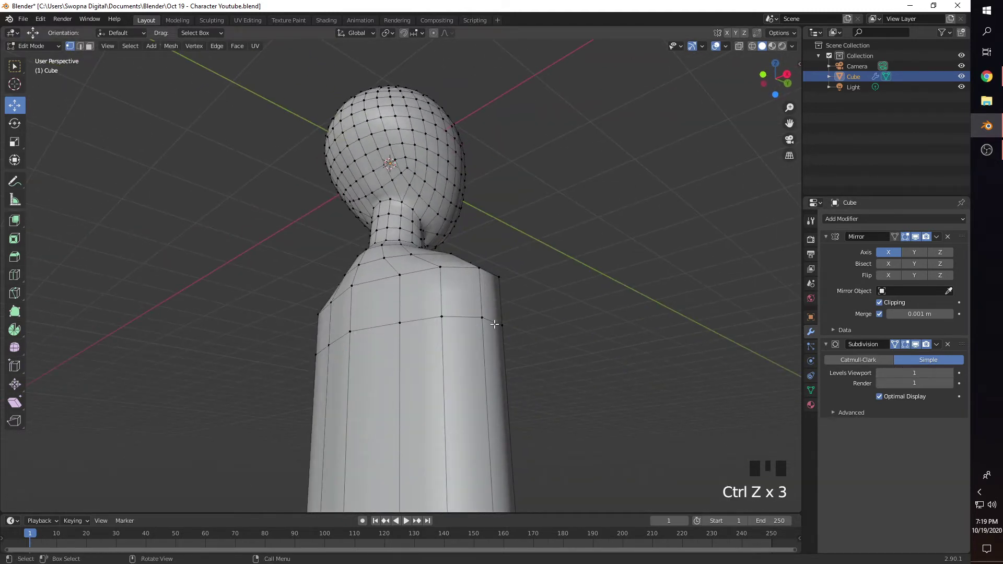
Add an edge loop around the torso and slide it up to just below the existing chest loop
middle_drag(516, 346, 470, 376)
key(ctrl+r)
click(418, 393)
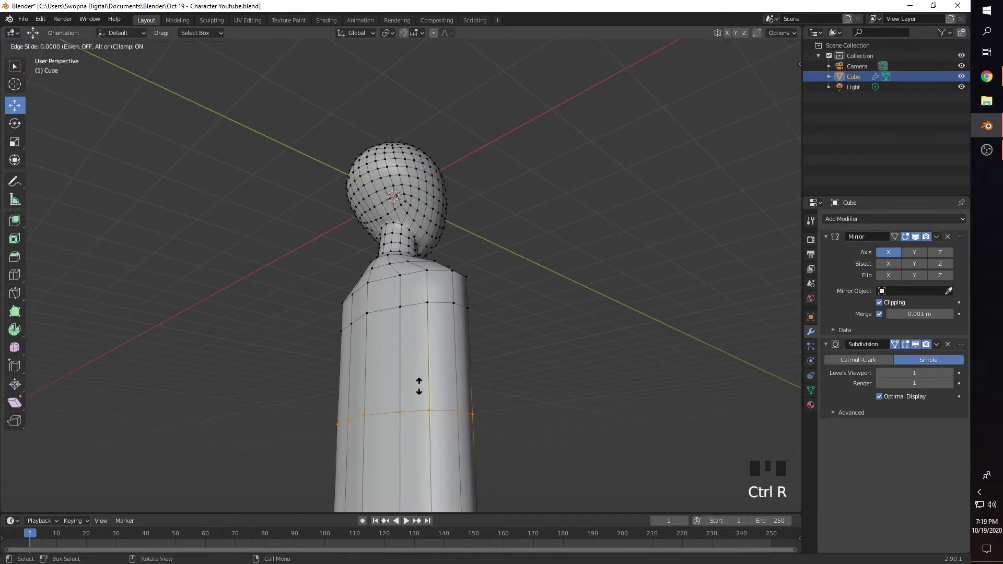
click(426, 311)
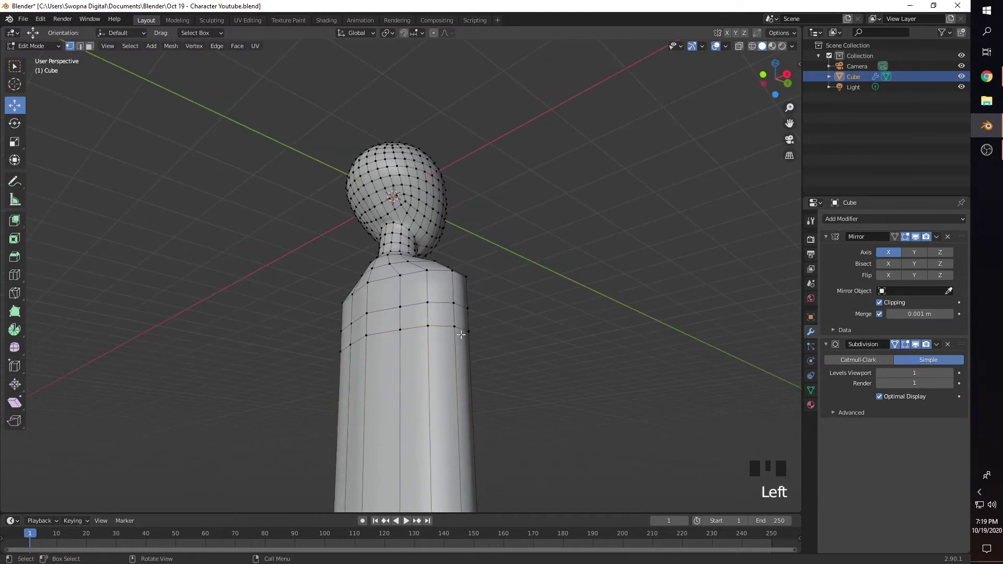
Select the upper chest edge loop and move it slightly up toward the shoulders
alt+shift+click(371, 314)
drag(371, 313, 379, 293)
middle_drag(376, 324, 496, 385)
In face select mode, select the chest's upper side face below the shoulder and extrude it outward into a short arm stub
key(3)
click(438, 326)
scroll(441, 372, down, 3)
key(e)
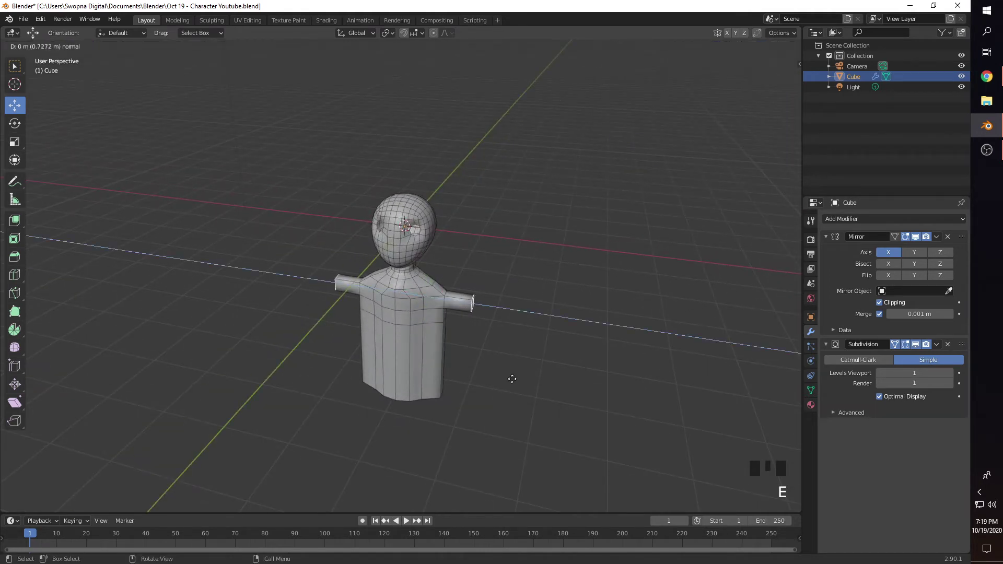
click(496, 376)
scroll(494, 377, up, 5)
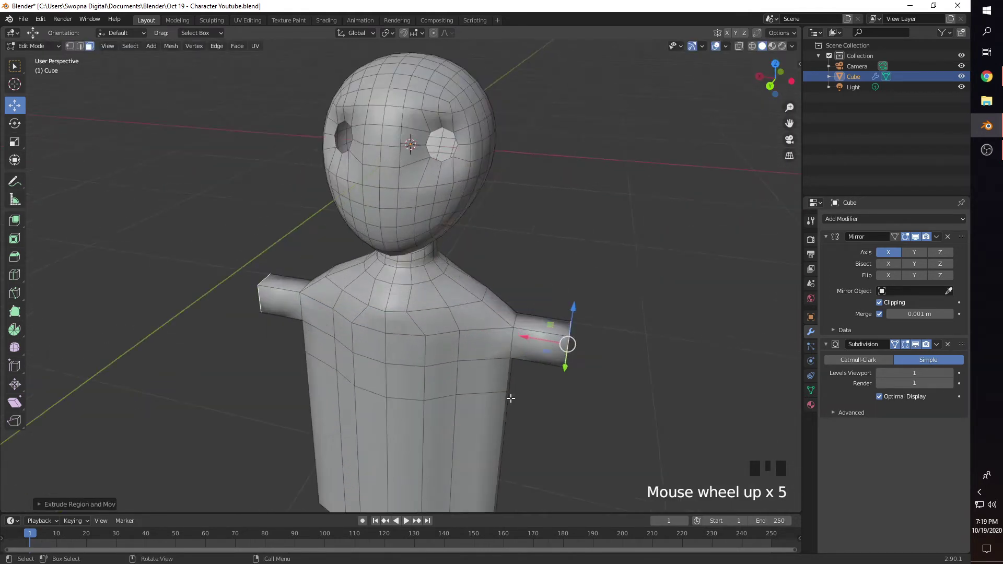
shift+middle_drag(511, 399, 465, 286)
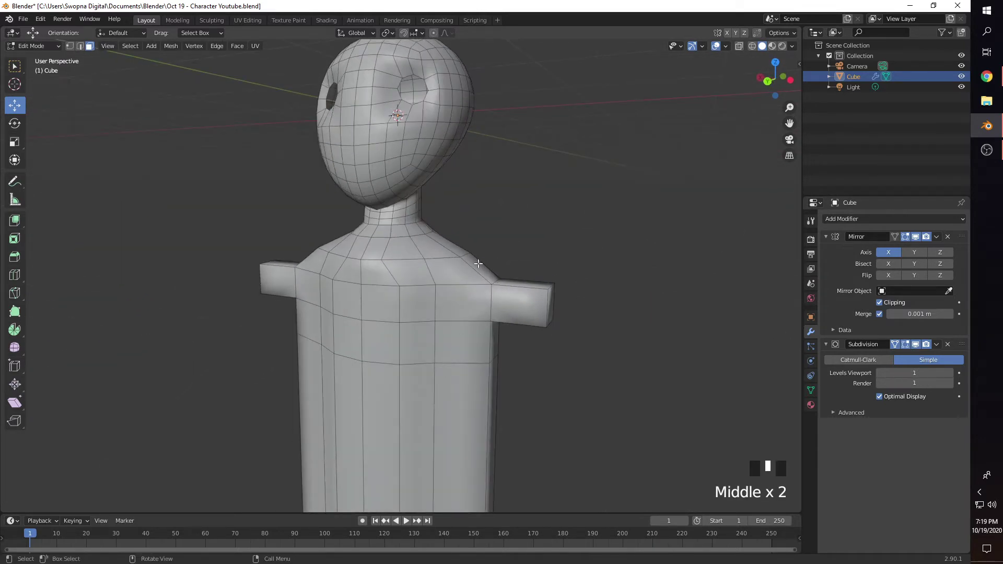
Preview the body in Object Mode, return to vertex editing and adjust the front vertices between neck and shoulder
key(Tab)
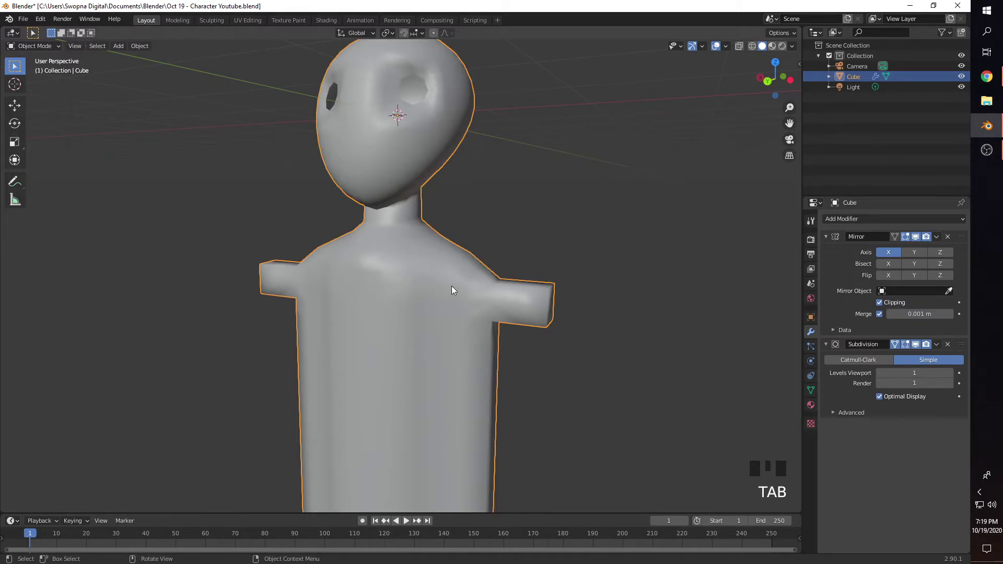
key(Tab)
key(1)
click(460, 258)
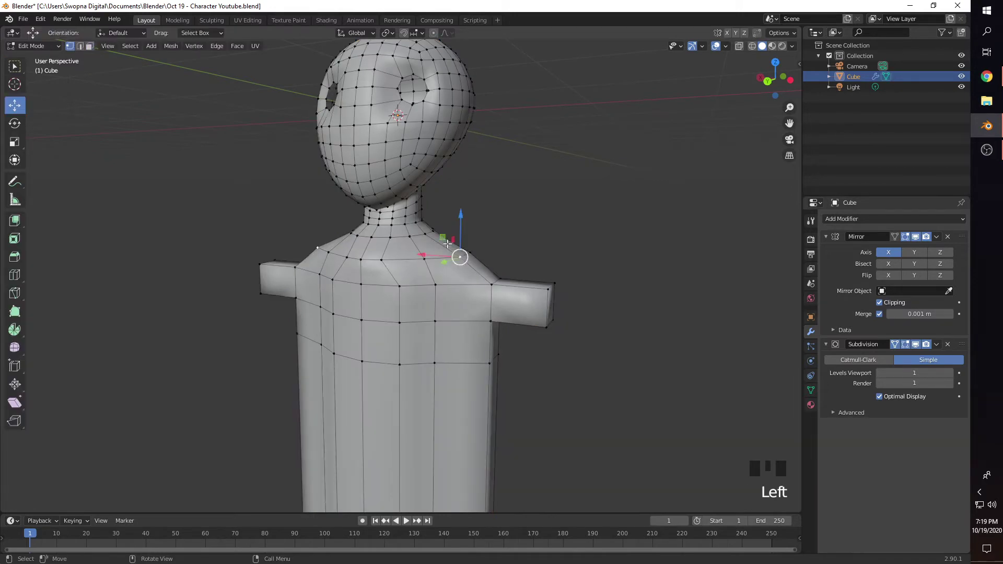
drag(448, 244, 443, 242)
click(433, 255)
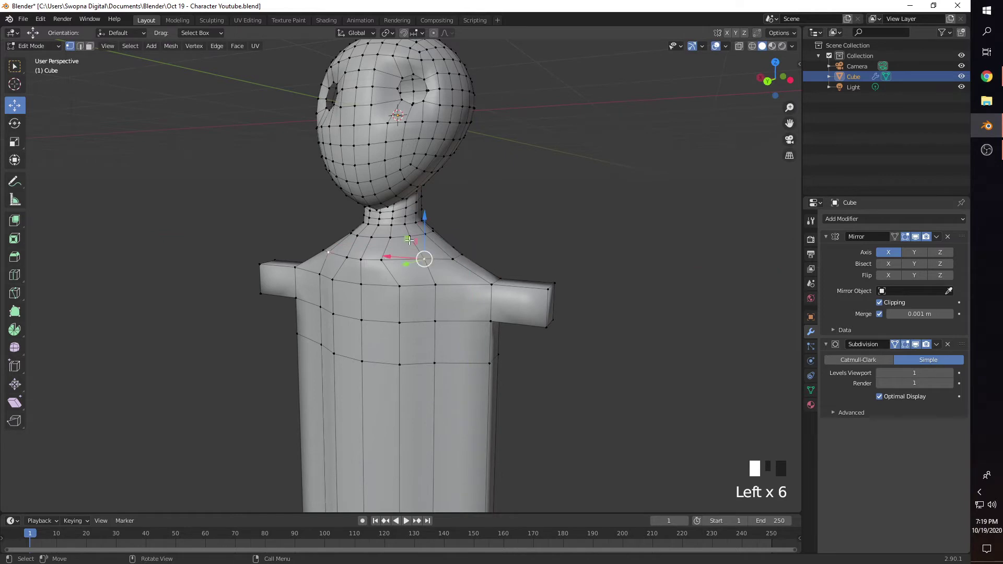
click(424, 258)
From the side, move the front shoulder vertex backward along Y to smooth the upper chest
middle_drag(424, 258, 328, 256)
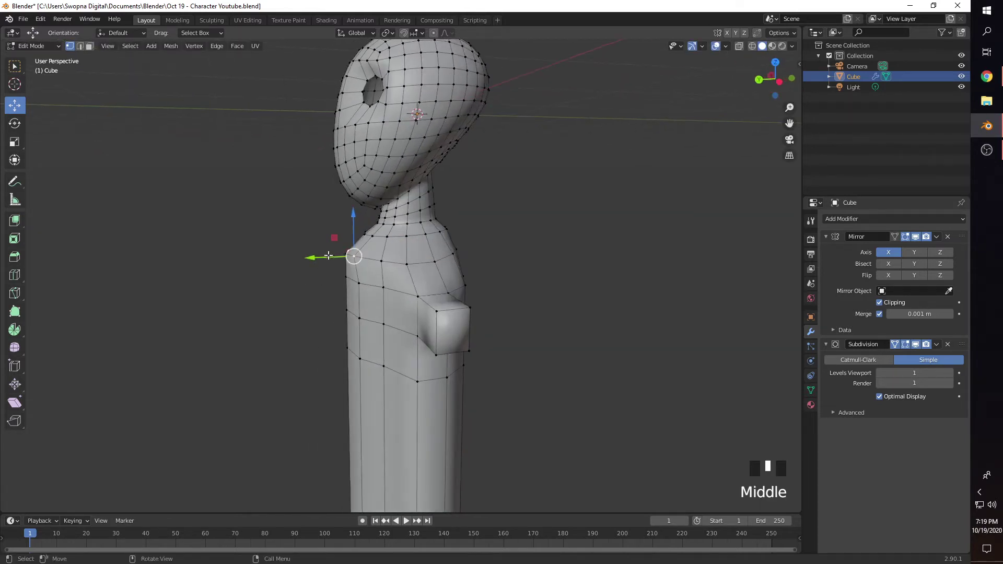
drag(328, 255, 370, 248)
click(361, 255)
click(380, 261)
Box-select the arm stub's end vertices and delete them, leaving an open hole at the shoulder
middle_drag(401, 307, 486, 319)
middle_click(522, 290)
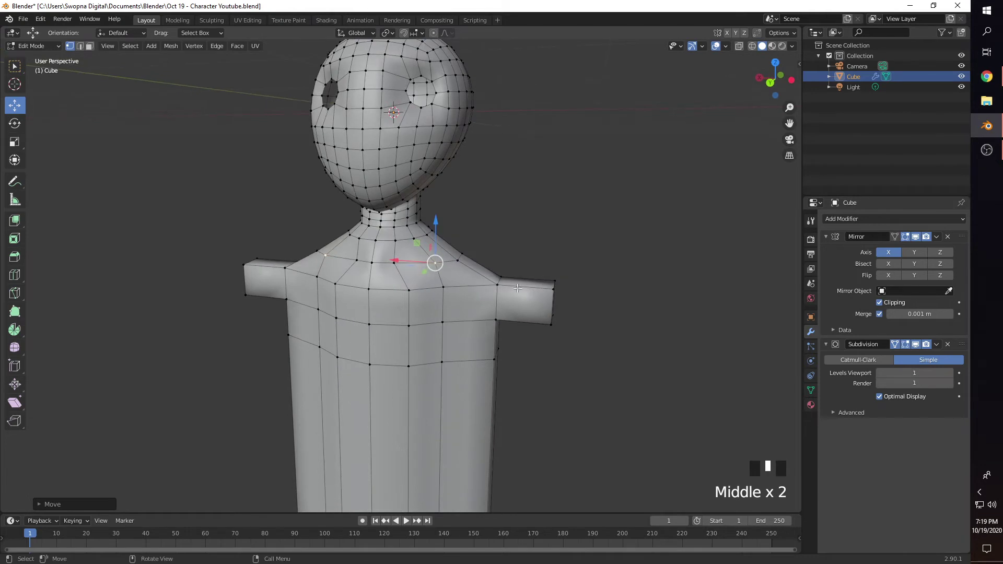
middle_drag(522, 291, 491, 306)
click(482, 300)
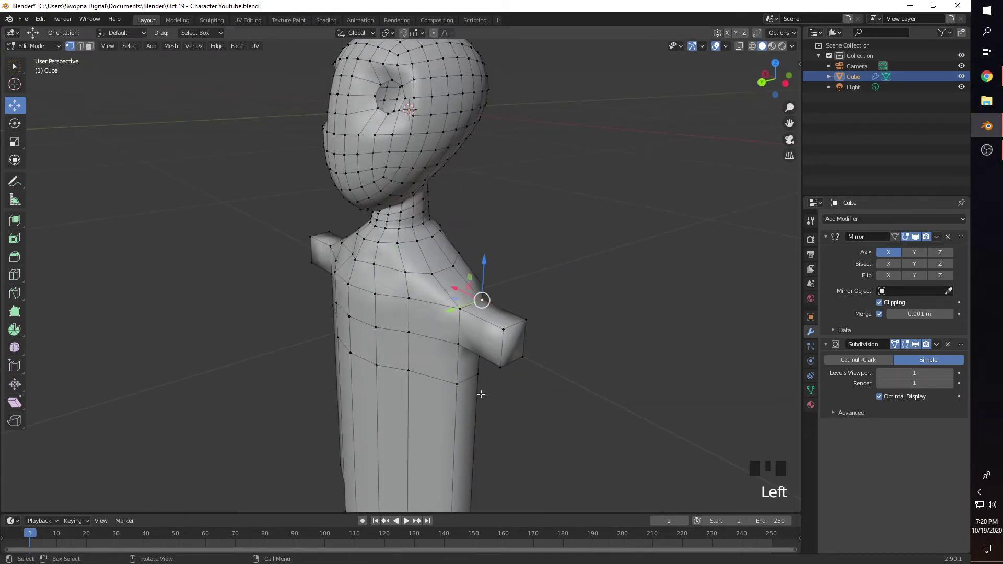
middle_drag(480, 395, 531, 383)
drag(622, 394, 548, 260)
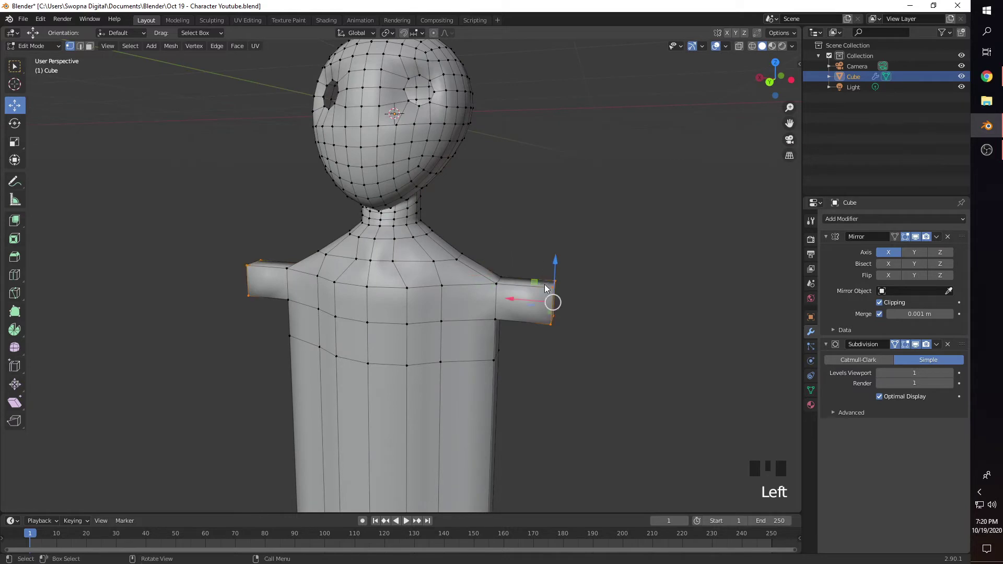
key(z)
key(x)
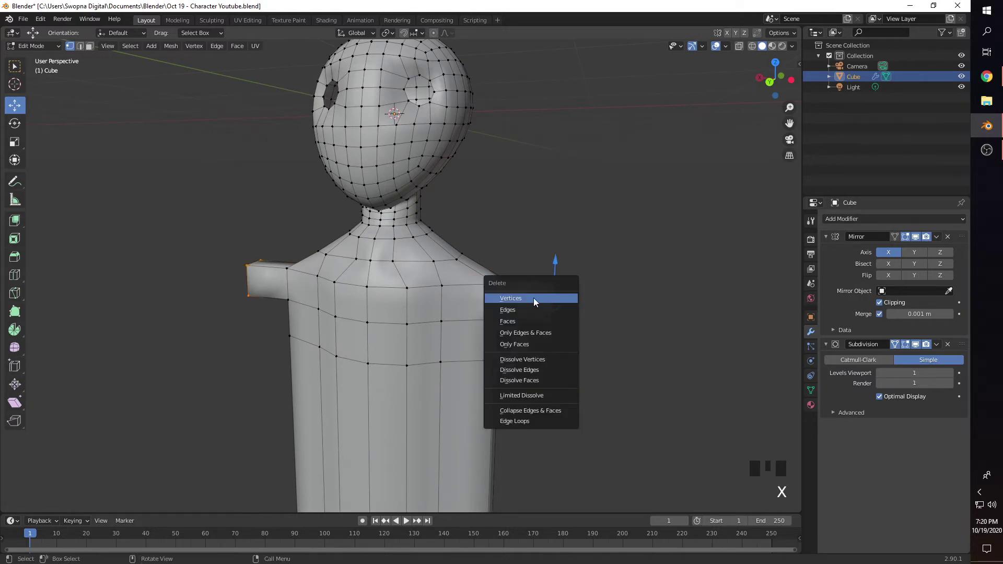
click(534, 298)
Select the edge loop around the arm opening and round it with LoopTools Circle
middle_drag(547, 327, 512, 281)
scroll(494, 320, up, 2)
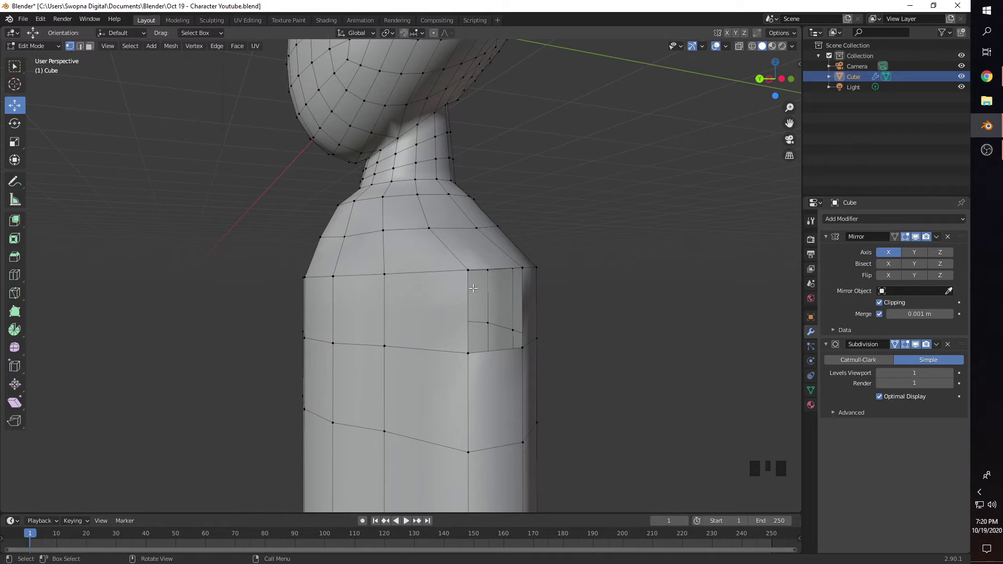
alt+shift+click(492, 309)
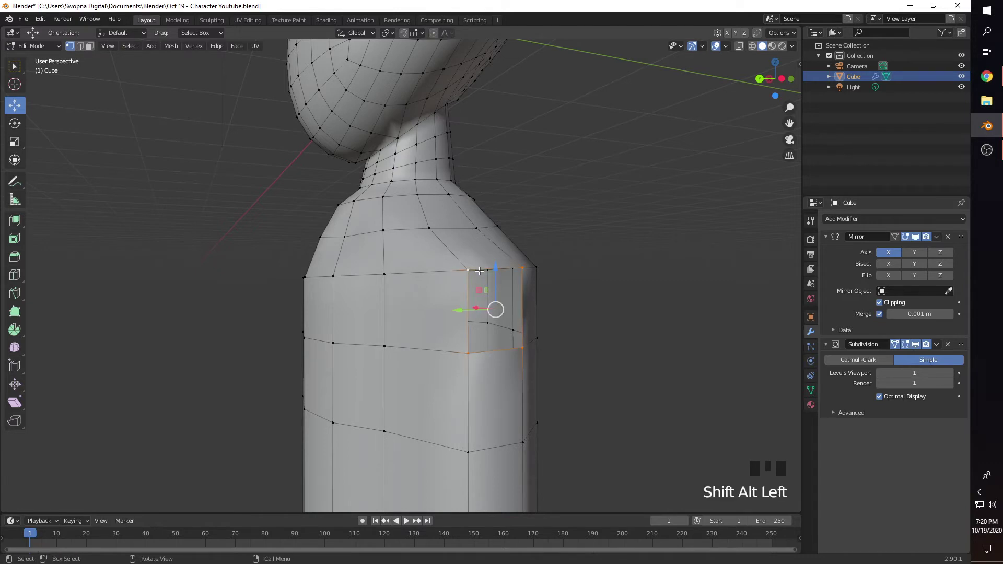
right_click(480, 270)
mouse_move(476, 271)
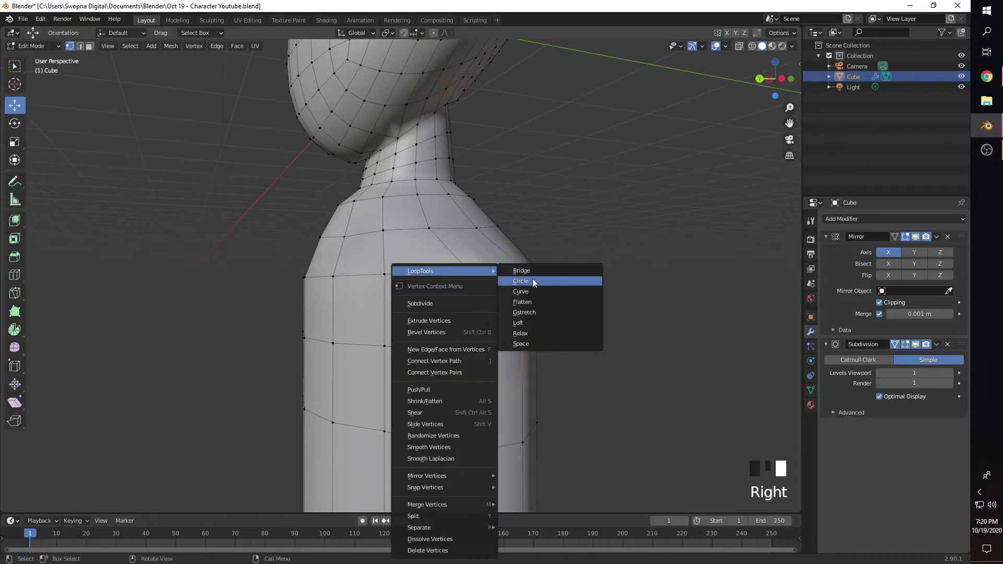
click(532, 279)
Adjust the scale of the arm opening's loop and set the Subdivision modifier back to Catmull-Clark
middle_drag(499, 286, 499, 292)
key(s)
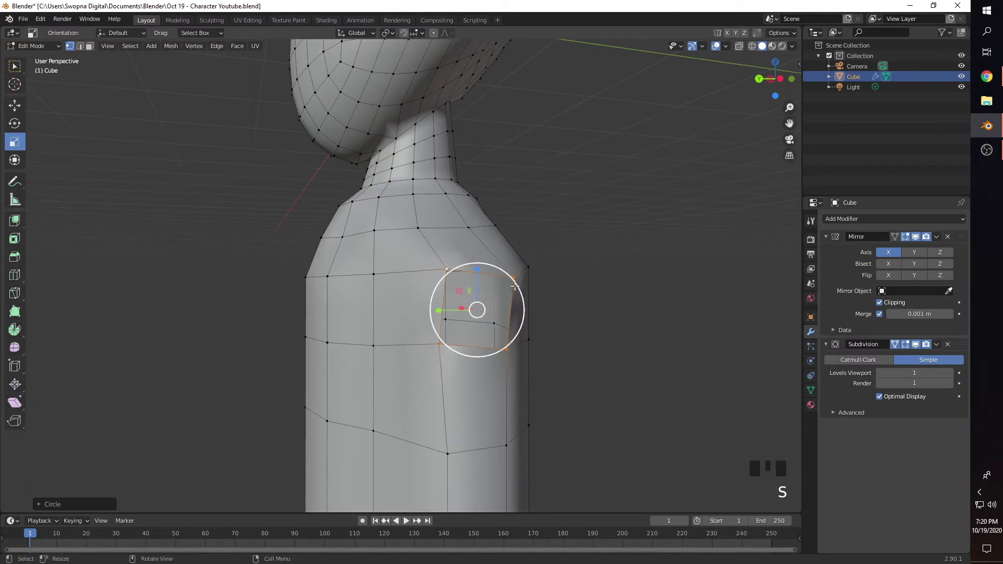
click(509, 285)
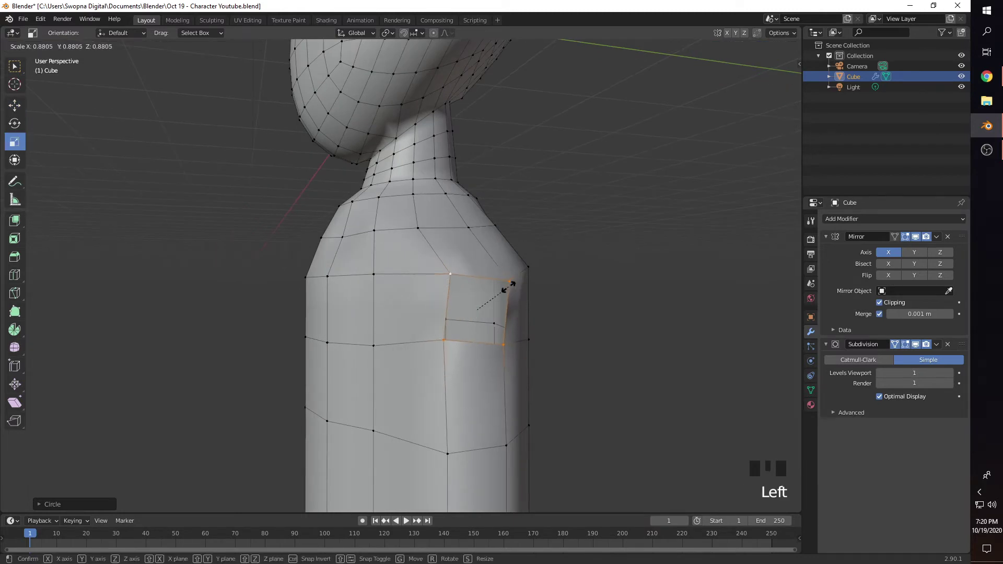
click(862, 360)
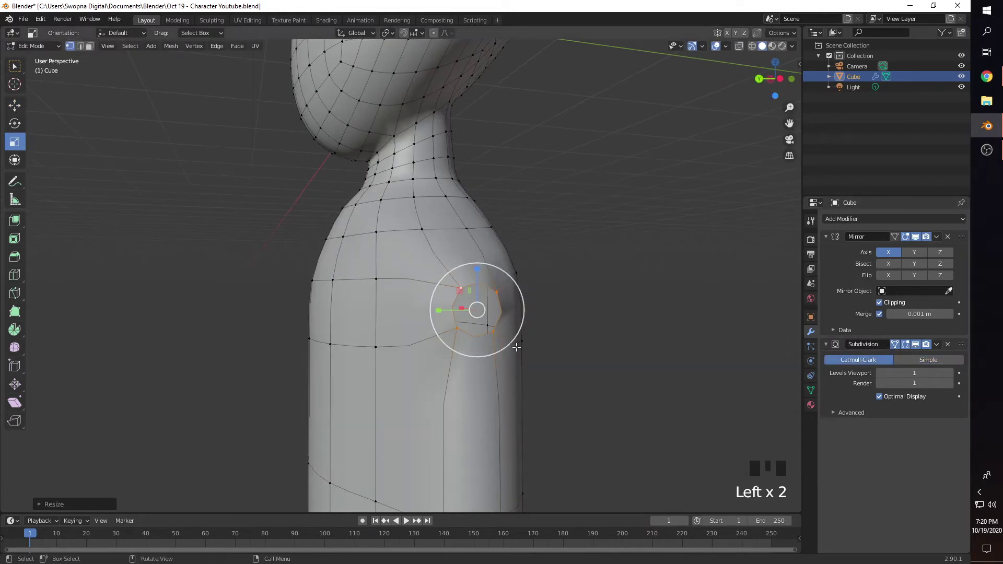
drag(520, 293, 531, 293)
Extrude the arm opening's loop outward by about 0.8 m to form an arm
middle_drag(531, 294, 465, 305)
scroll(517, 330, up, 3)
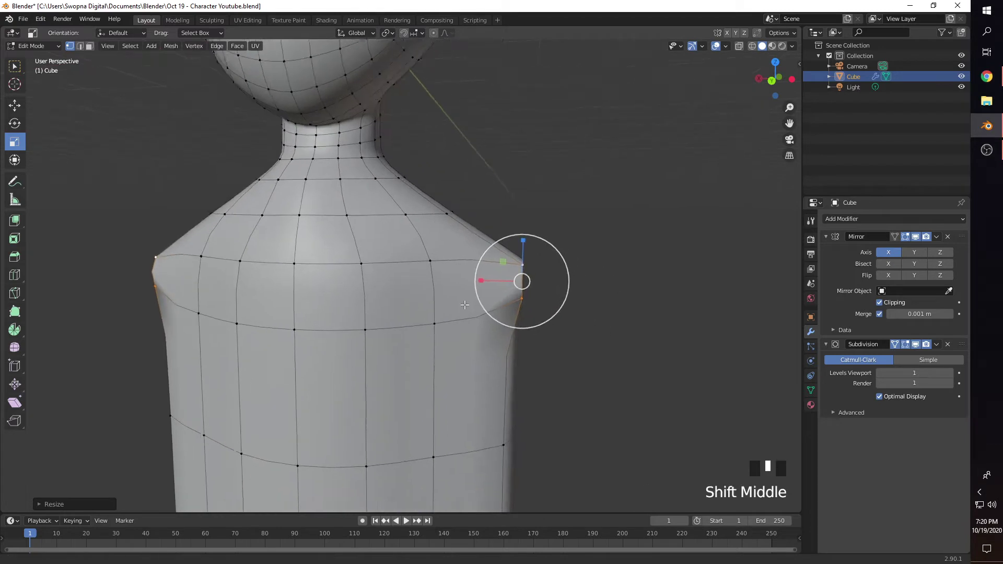
key(e)
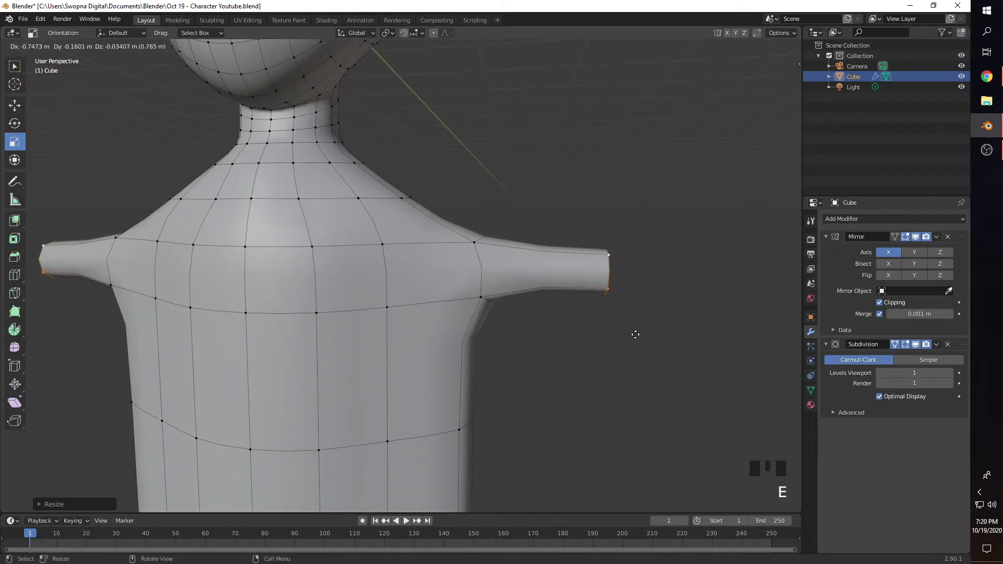
click(635, 342)
Add an edge loop around the middle of the extruded arm and clear the selection
key(ctrl+r)
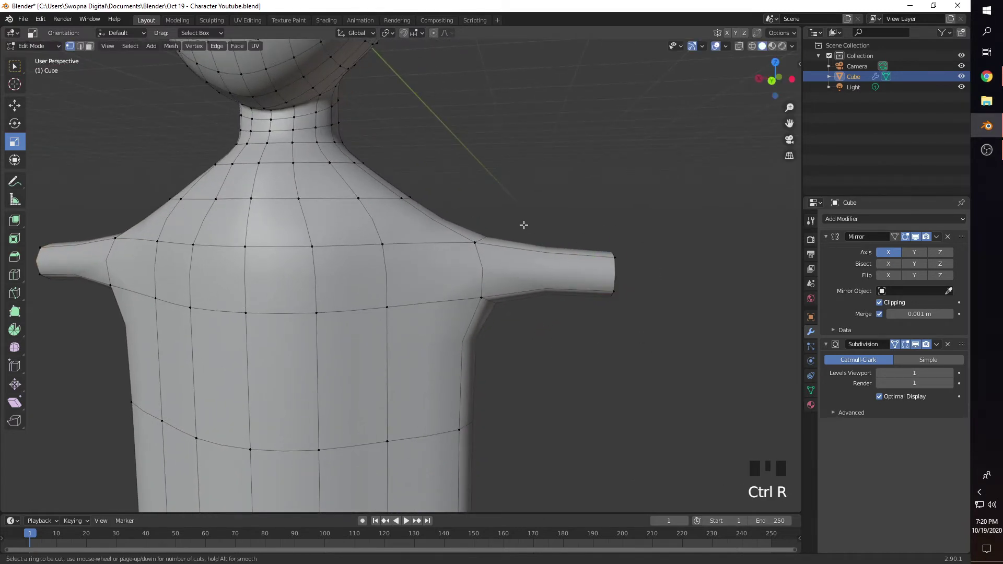
click(522, 293)
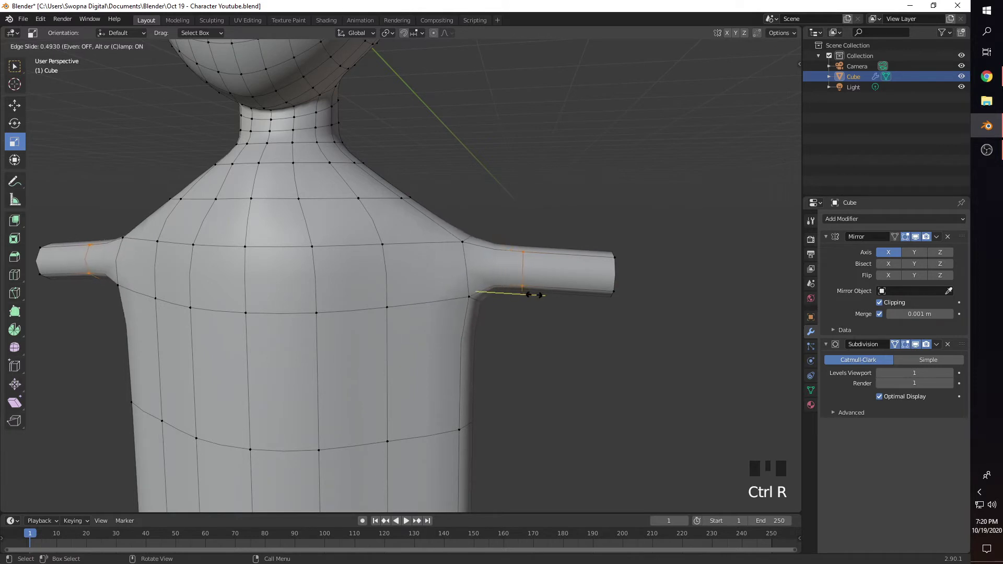
click(534, 299)
click(555, 368)
Check the thin arm from the side and undo its edge loop and extrusion
scroll(544, 311, down, 4)
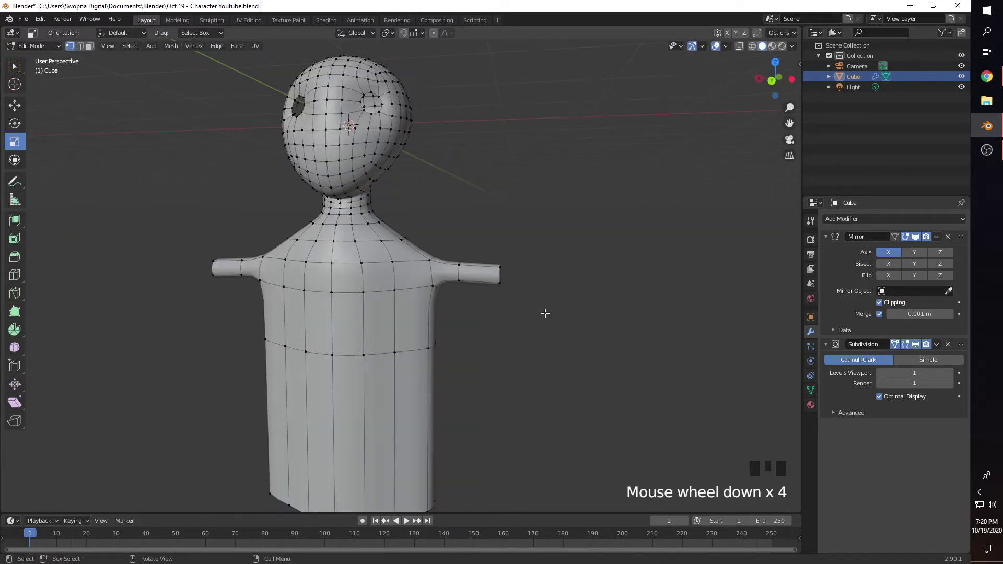
middle_drag(544, 312, 450, 276)
scroll(444, 277, down, 3)
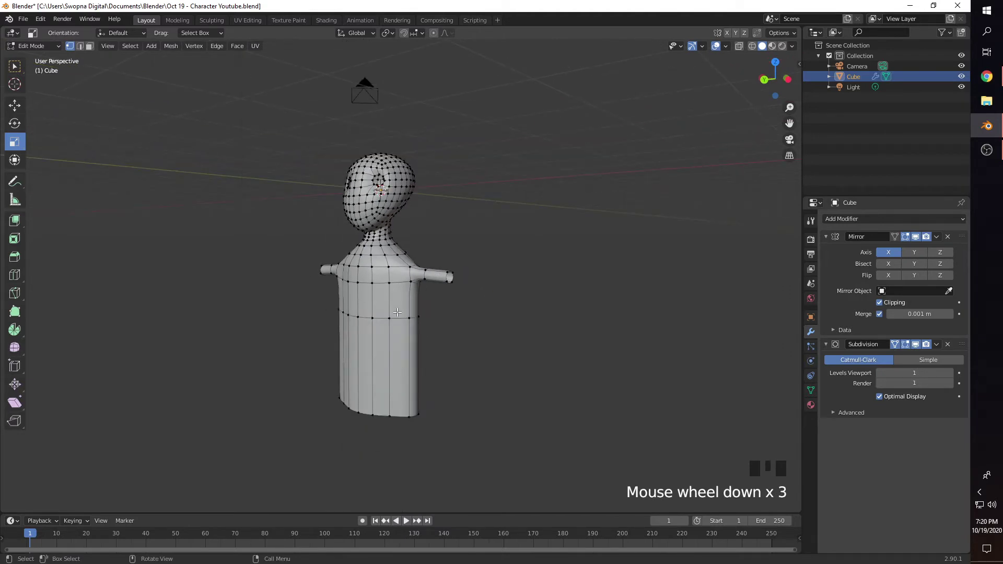
key(ctrl+z)
key(ctrl+z)
key(ctrl+z)
key(ctrl+z)
key(ctrl+z)
key(ctrl+z)
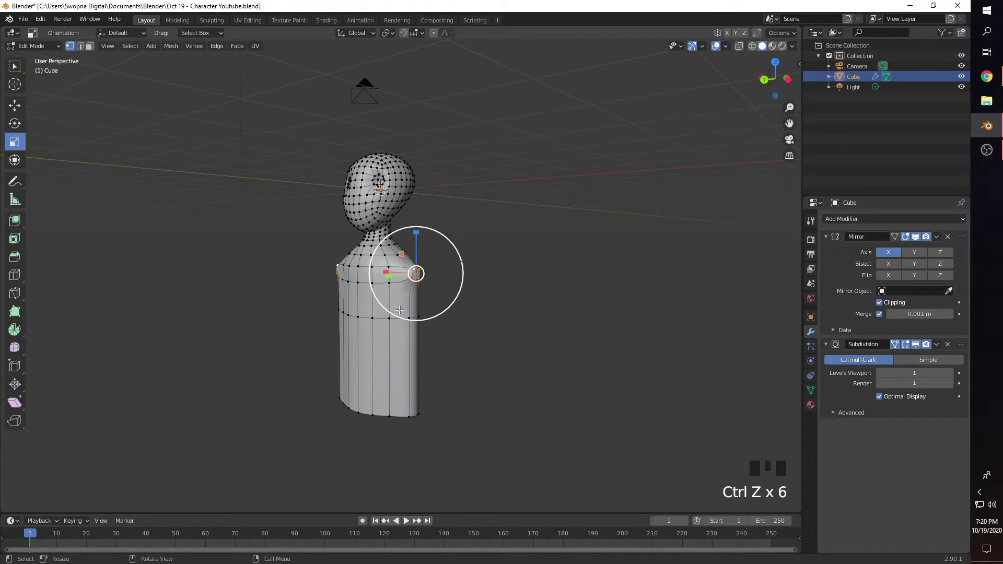
Scale up the selected arm opening loop, clear the selection and view the opening from the side
scroll(403, 313, up, 5)
middle_drag(418, 282, 431, 259)
scroll(436, 250, up, 1)
drag(436, 250, 462, 252)
click(231, 249)
middle_drag(231, 249, 384, 285)
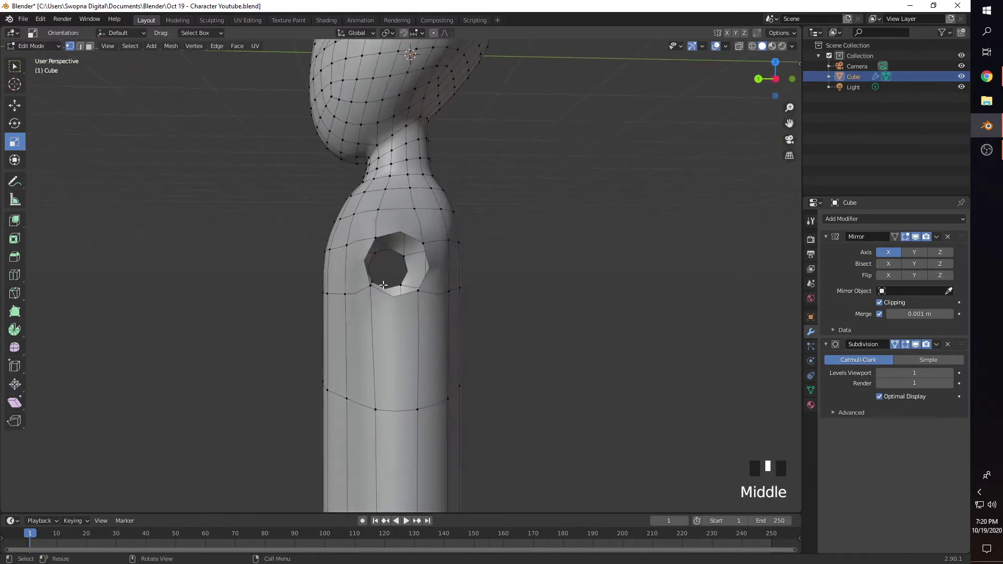
Reselect the edge loop around the arm opening and scale it up further
alt+shift+click(376, 241)
click(414, 242)
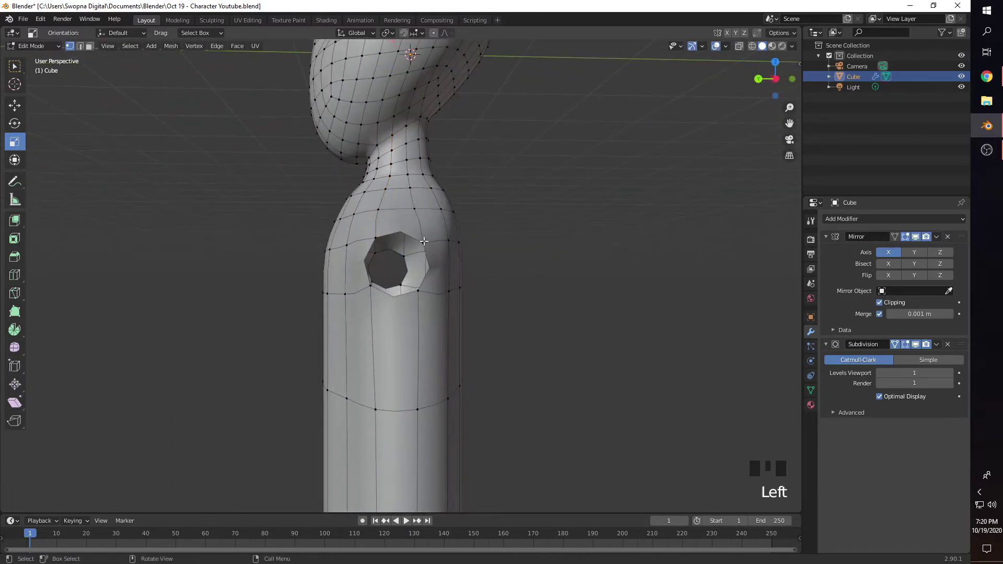
alt+shift+click(419, 243)
drag(419, 243, 453, 247)
Extrude the selected arm opening loop outward along the X axis by about 1.5 m to form the arm
middle_drag(321, 344, 430, 349)
scroll(430, 350, down, 6)
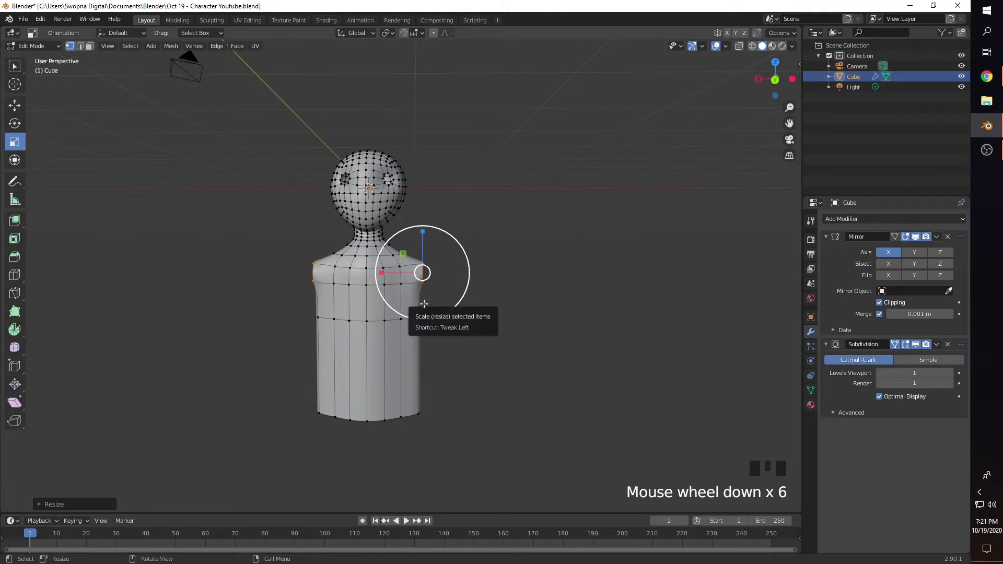
key(e)
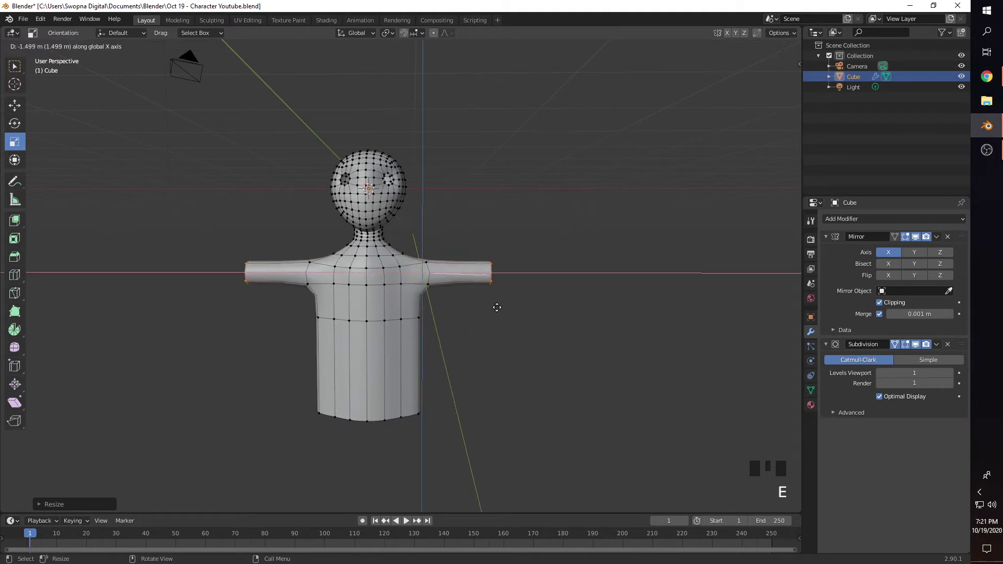
click(491, 275)
scroll(433, 341, up, 3)
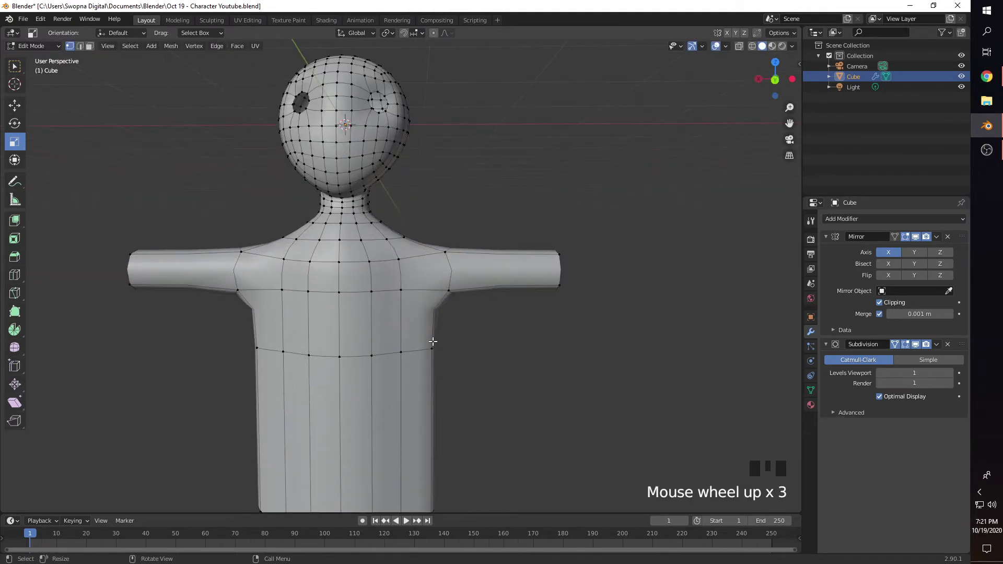
Move the vertices at the shoulder and armpit joint inward toward the torso
click(449, 255)
key(g)
drag(439, 245, 408, 290)
click(440, 292)
click(470, 335)
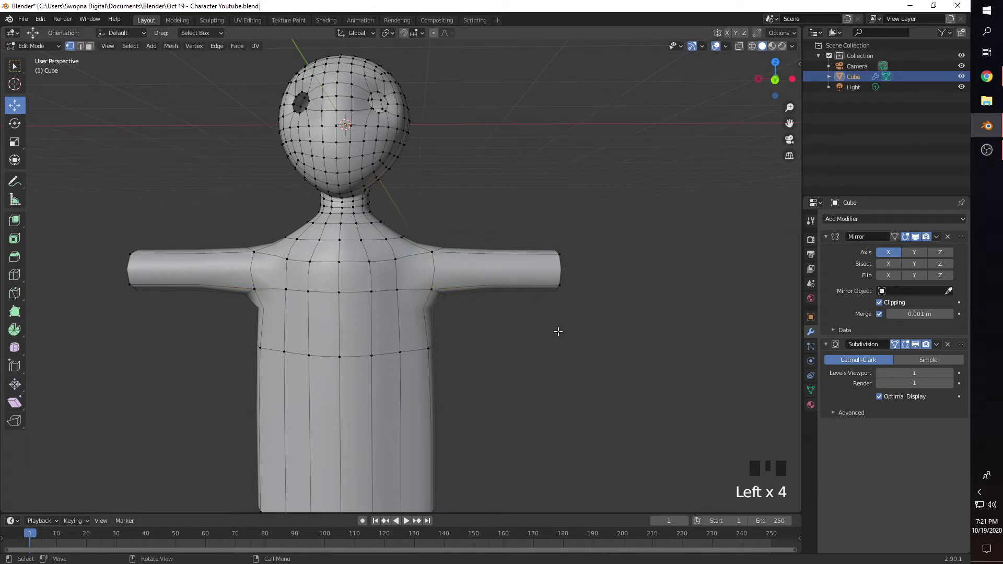
Add an edge loop around the upper arm, slid toward the shoulder, and clear the selection
key(ctrl+r)
click(494, 282)
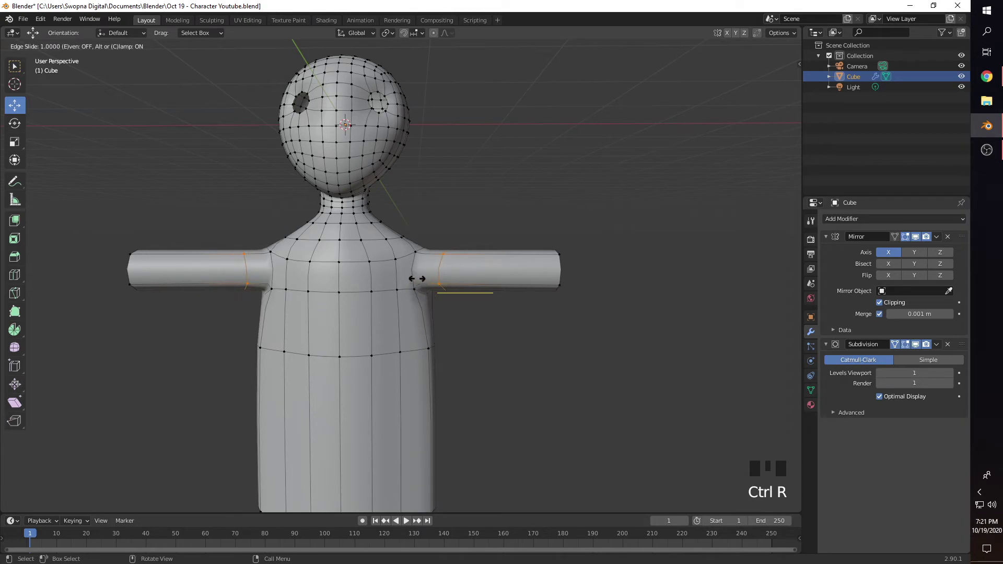
click(477, 279)
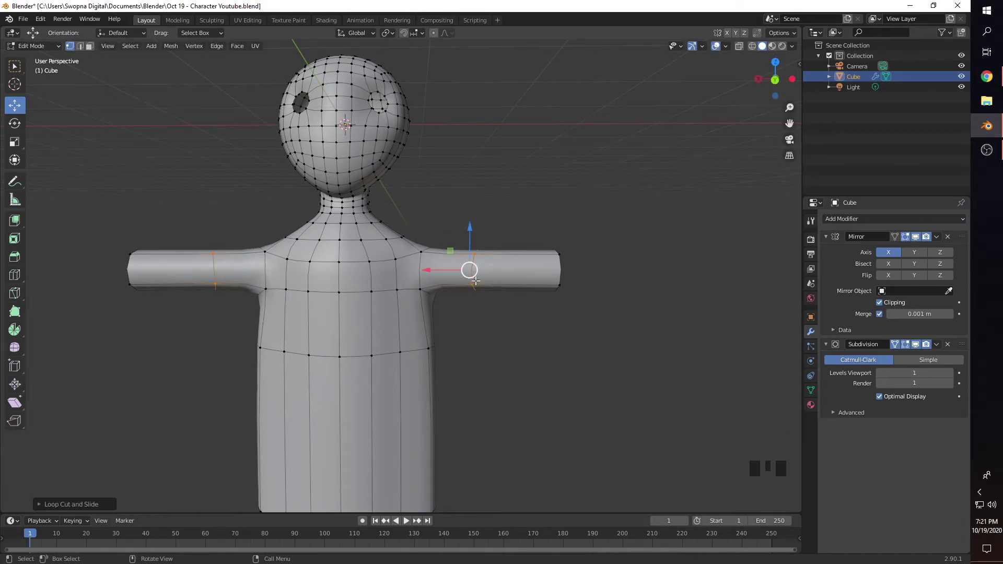
click(461, 302)
scroll(329, 298, down, 2)
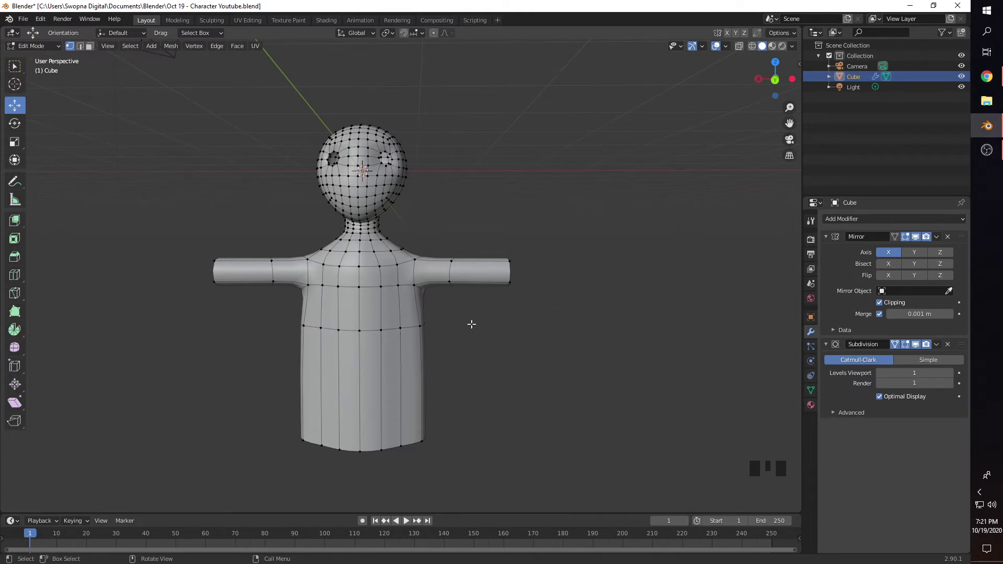
key(ctrl+r)
scroll(407, 362, up, 2)
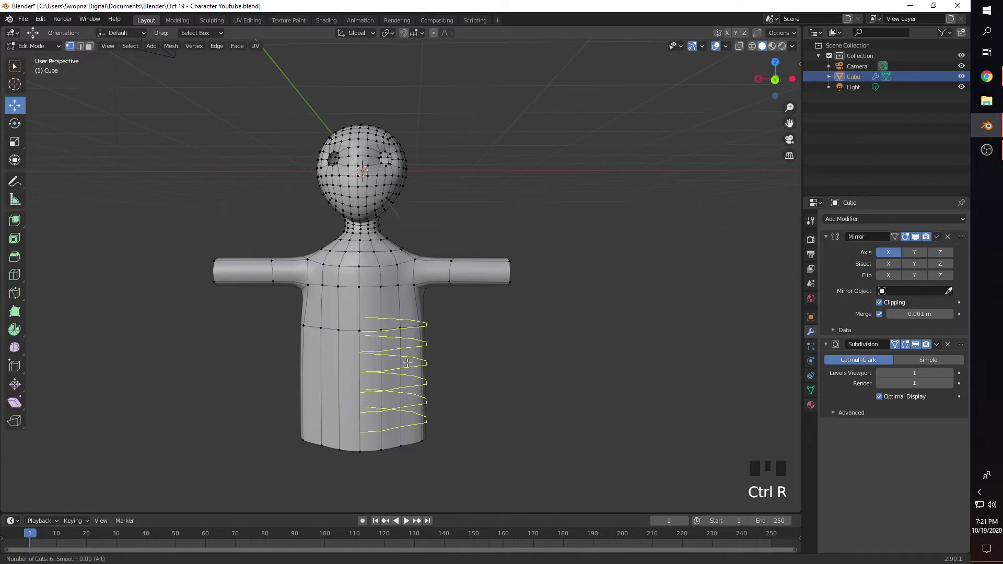
click(407, 366)
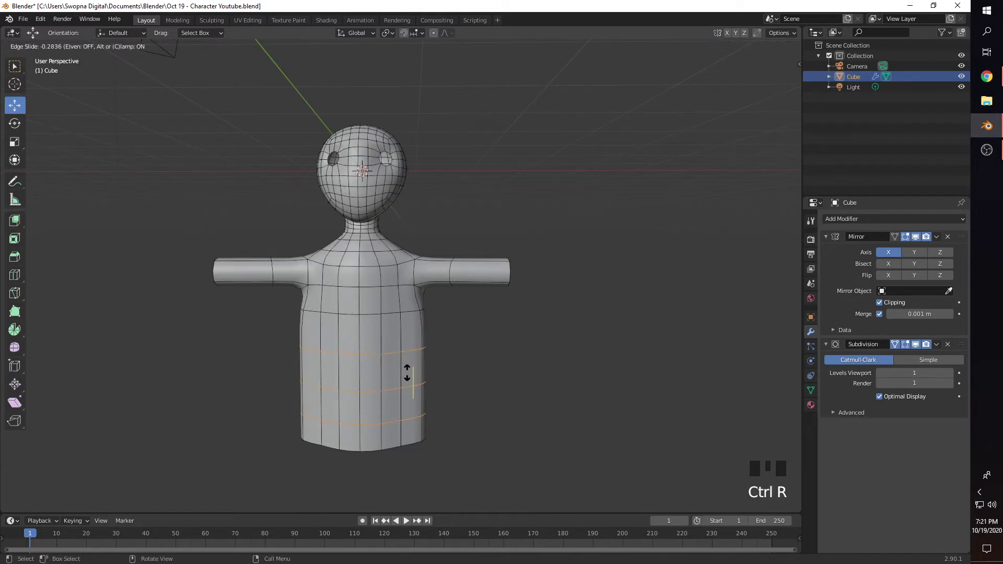
click(408, 373)
click(486, 380)
key(ctrl+z)
key(ctrl+z)
key(ctrl+z)
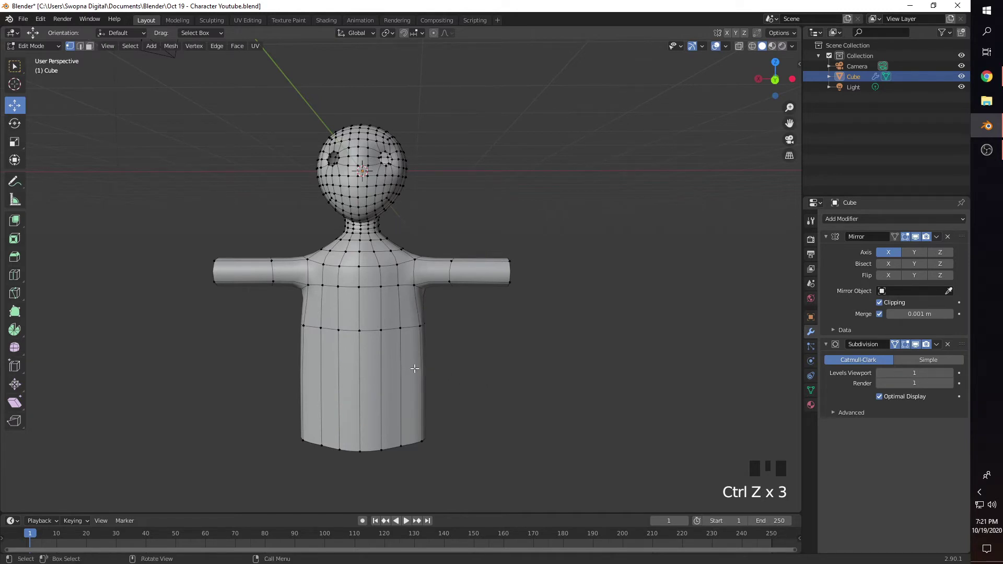
Add five edge loops across the long lower section of the torso
key(ctrl+r)
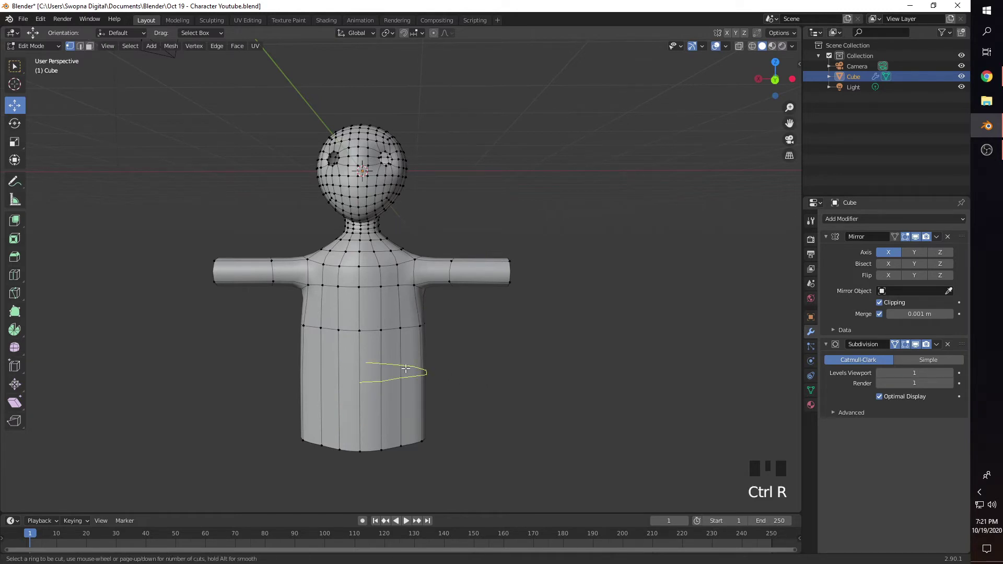
scroll(406, 369, up, 4)
click(406, 369)
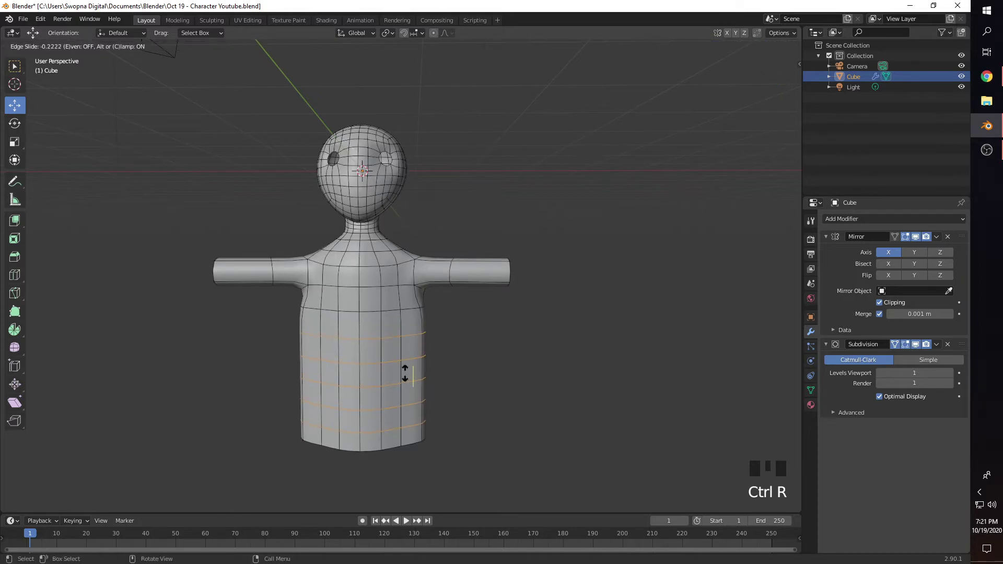
click(405, 371)
mouse_move(430, 381)
middle_down()
mouse_move(393, 366)
mouse_move(475, 375)
mouse_move(417, 388)
middle_up()
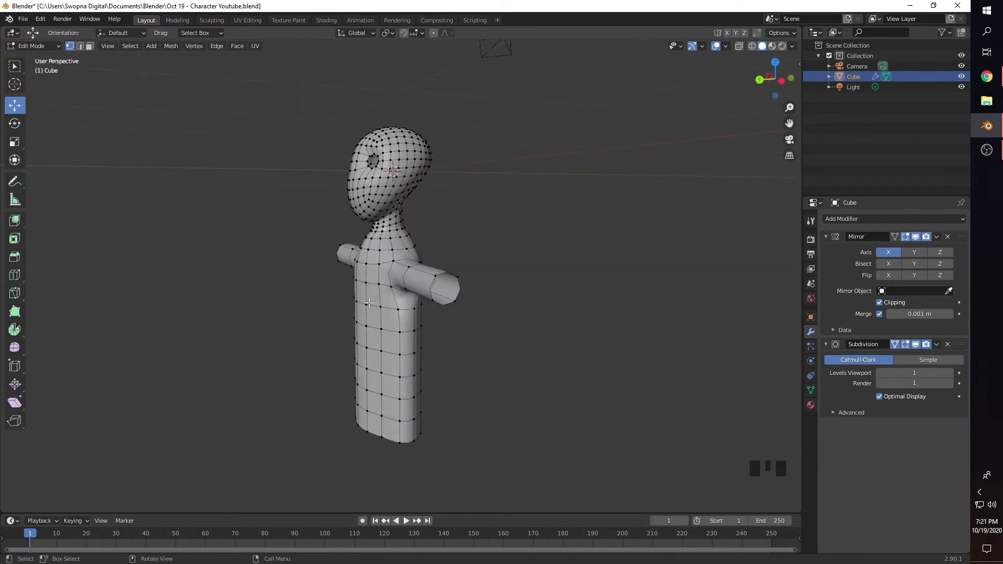
Enable proportional editing and pull a front chest vertex forward along the Y axis
click(371, 282)
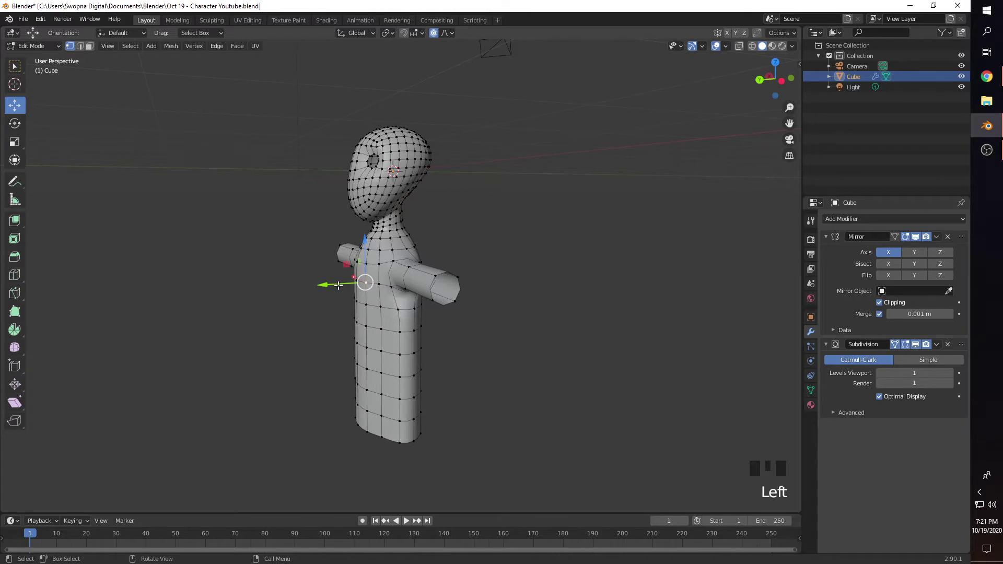
drag(338, 286, 322, 284)
scroll(324, 285, up, 1)
click(307, 300)
middle_drag(307, 300, 347, 297)
Turn off proportional editing and adjust individual chest and upper-chest vertices along the Y axis to round the chest
click(340, 286)
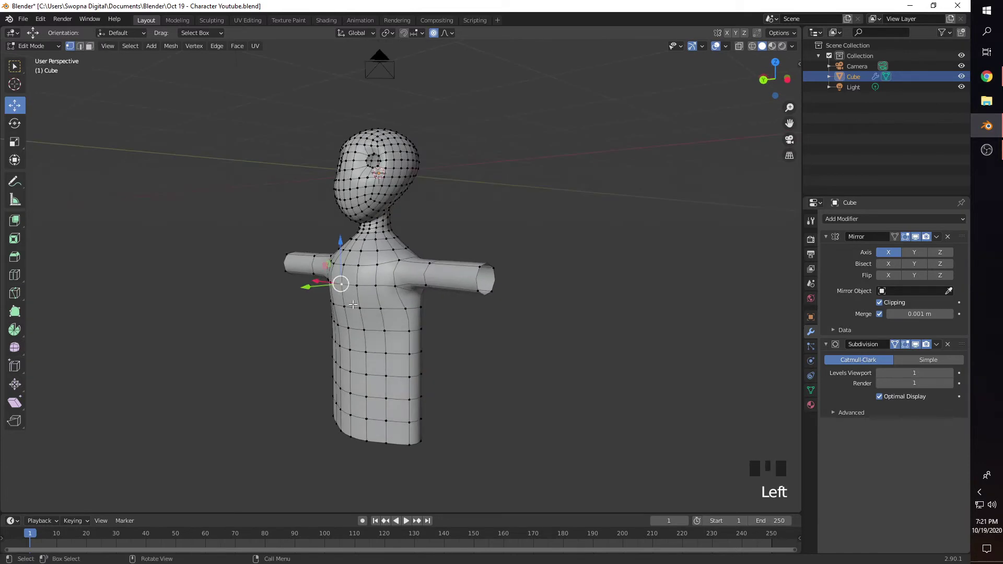
key(o)
drag(325, 289, 327, 285)
mouse_move(327, 285)
middle_down()
mouse_move(319, 305)
mouse_move(336, 284)
middle_up()
click(336, 285)
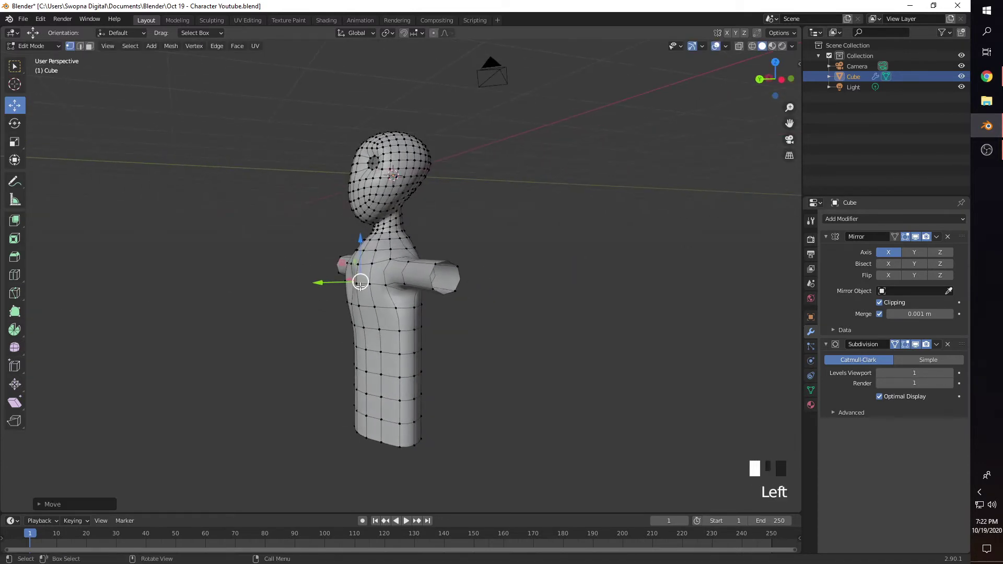
drag(328, 283, 349, 254)
click(359, 265)
click(348, 268)
click(348, 265)
click(360, 251)
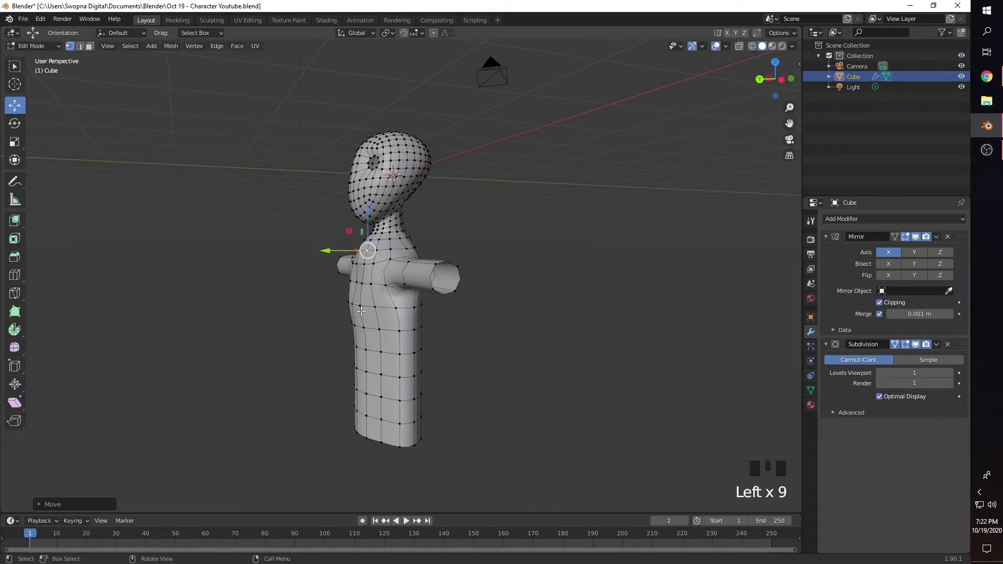
Shape the abdomen by moving its front vertices one after another along the Y axis, working downward from the chest
click(383, 320)
middle_drag(383, 320, 364, 329)
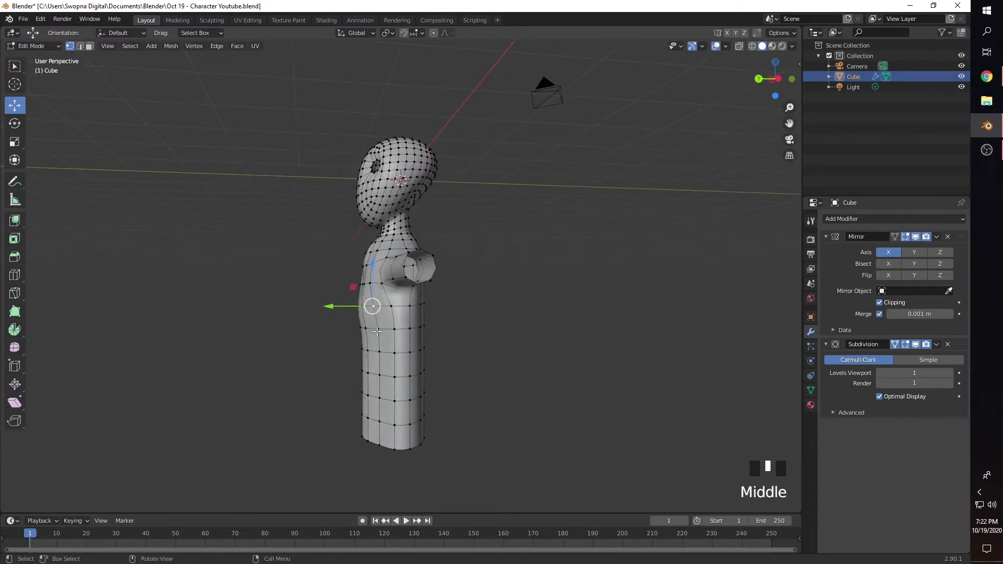
click(363, 330)
drag(363, 329, 338, 352)
click(364, 349)
click(377, 351)
drag(346, 356, 346, 373)
click(379, 375)
middle_drag(345, 373, 437, 375)
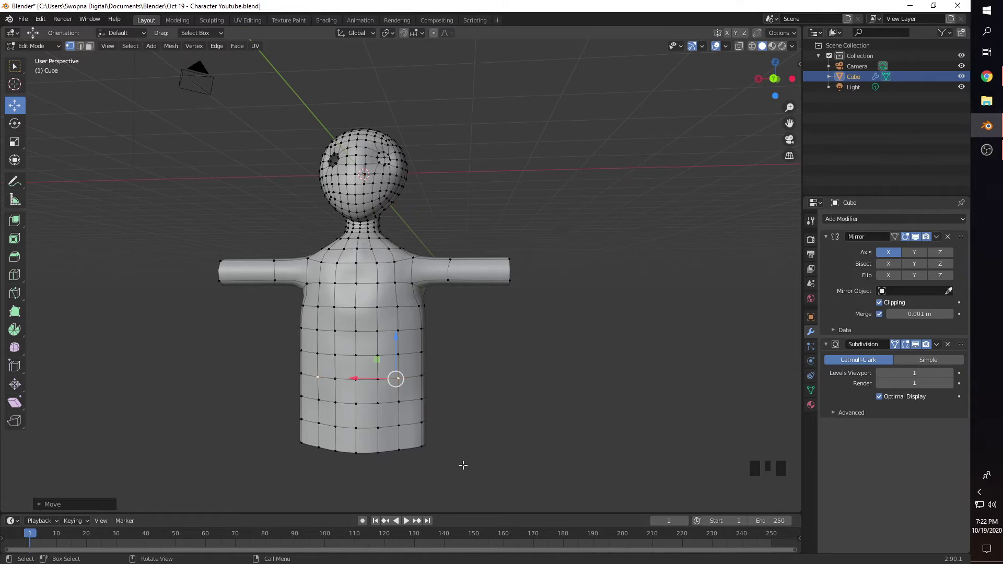
Narrow the waist by pulling its side vertex inward along the X axis with proportional editing and an adjusted influence radius
click(424, 378)
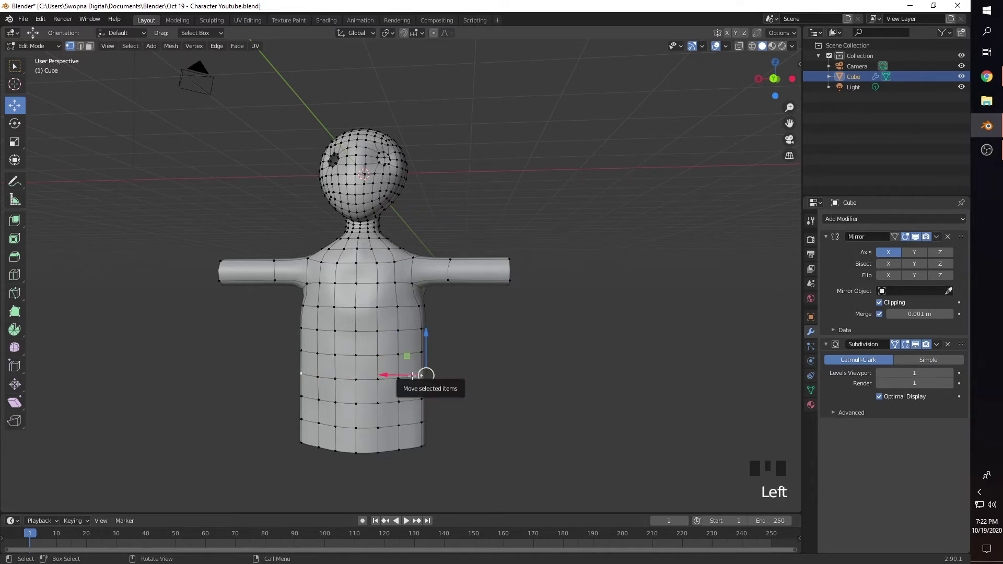
key(o)
drag(389, 377, 374, 377)
scroll(375, 377, down, 5)
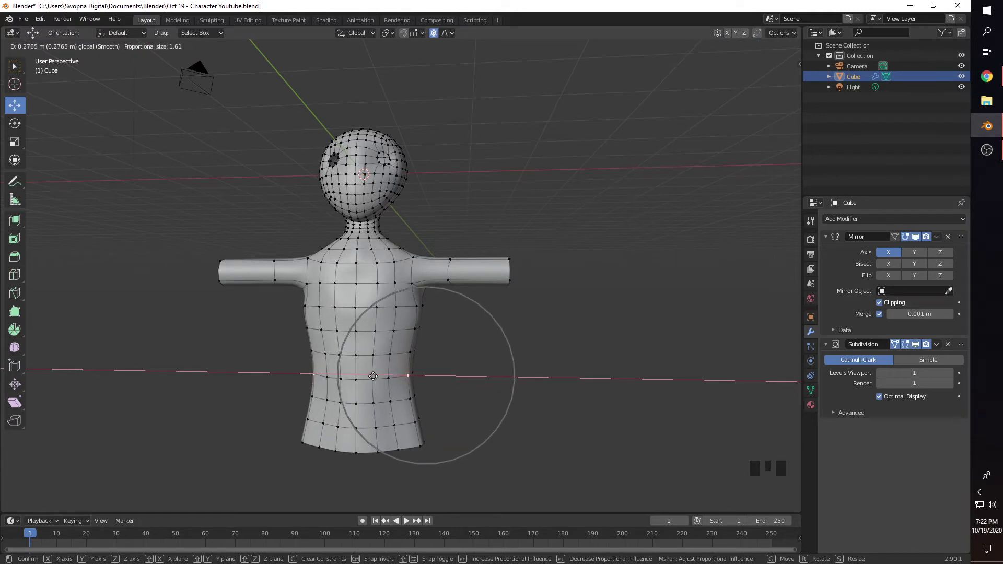
click(375, 377)
Widen the hips by moving the side vertex of the torso's bottom edge outward along the X axis with proportional editing
click(423, 447)
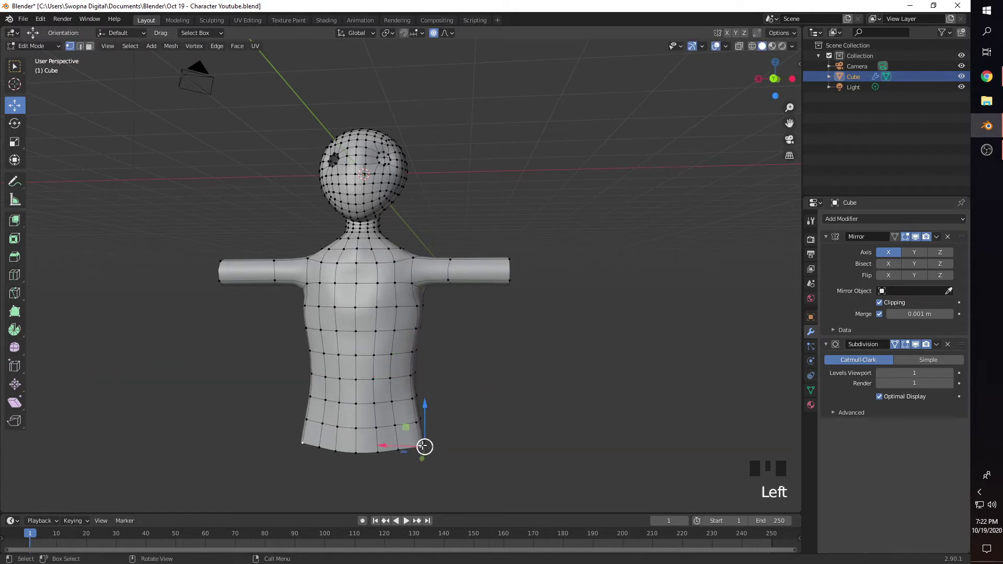
drag(392, 448, 413, 448)
click(454, 378)
scroll(450, 378, down, 3)
middle_drag(448, 376, 395, 362)
scroll(394, 362, up, 3)
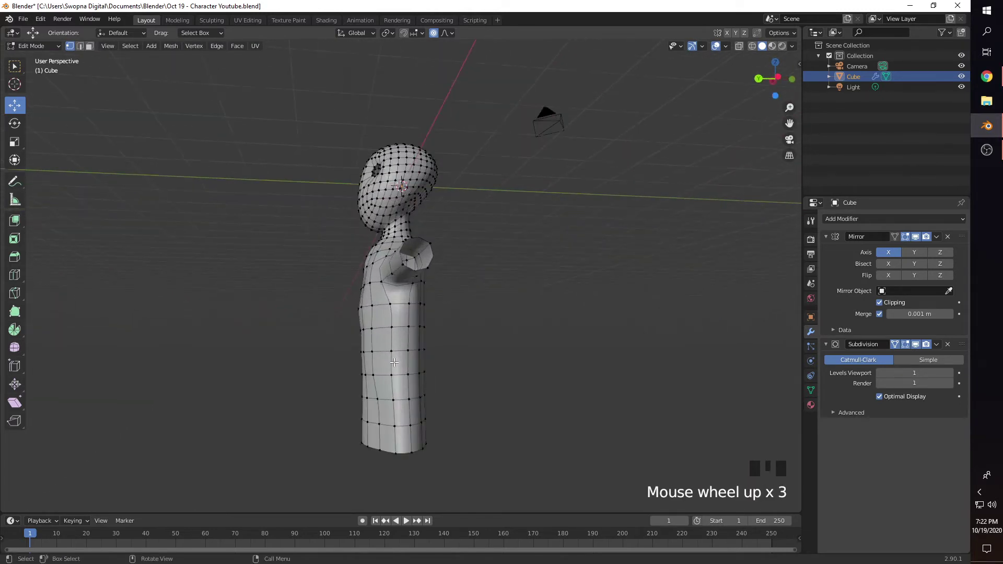
middle_drag(410, 282, 389, 411)
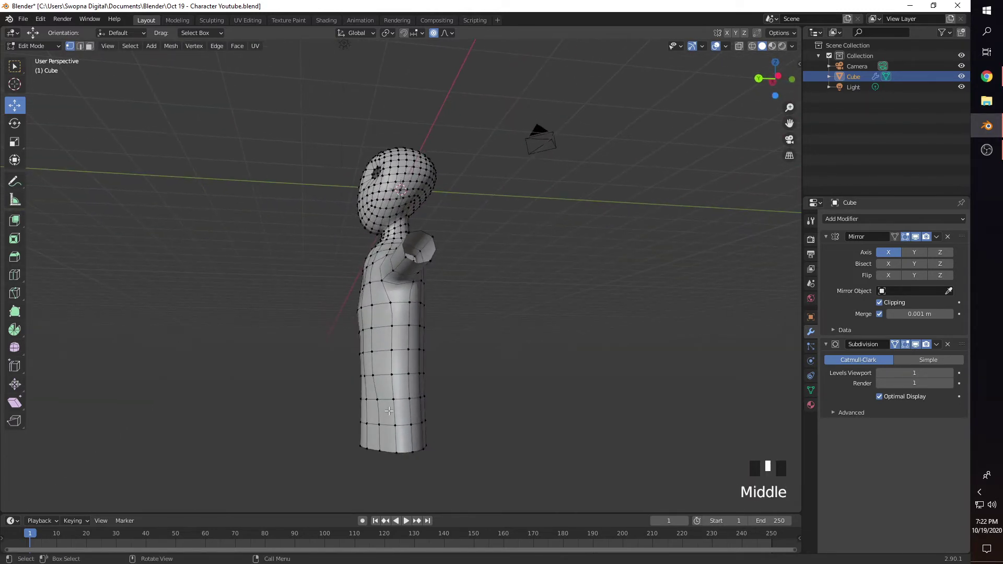
Adjust a front abdomen vertex from the side and fine-tune the bottom hip vertex along the X axis
click(369, 375)
drag(360, 375, 390, 350)
middle_drag(390, 349, 433, 447)
click(433, 449)
drag(418, 451, 415, 450)
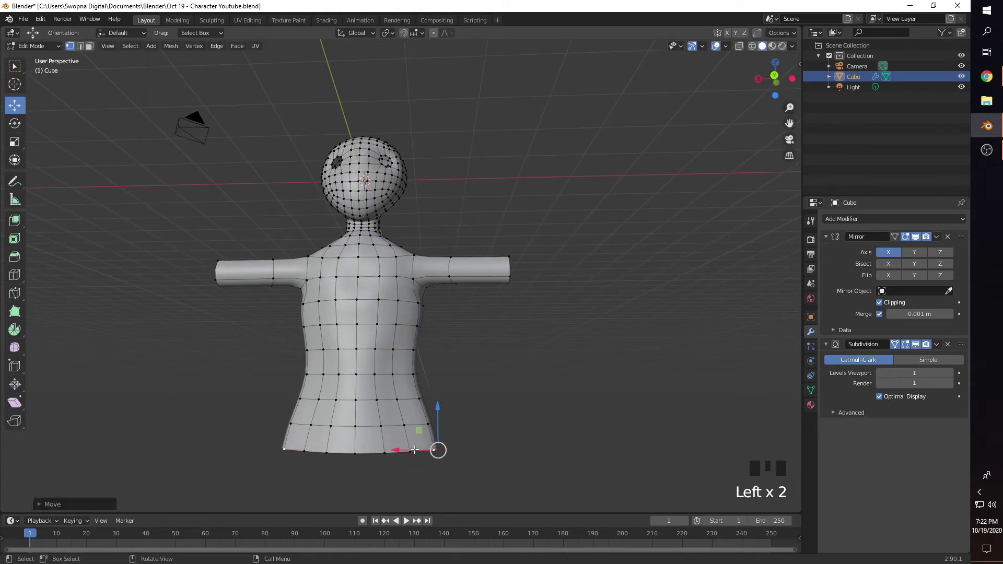
Select the edge loop around the torso's bottom opening and extrude it straight down about 1 m with proportional editing off
scroll(435, 385, down, 3)
mouse_move(434, 385)
middle_down()
mouse_move(430, 362)
mouse_move(390, 385)
mouse_move(381, 360)
mouse_move(397, 338)
mouse_move(424, 380)
middle_up()
scroll(423, 360, up, 3)
scroll(454, 394, down, 4)
alt+shift+click(405, 303)
alt+shift+click(398, 340)
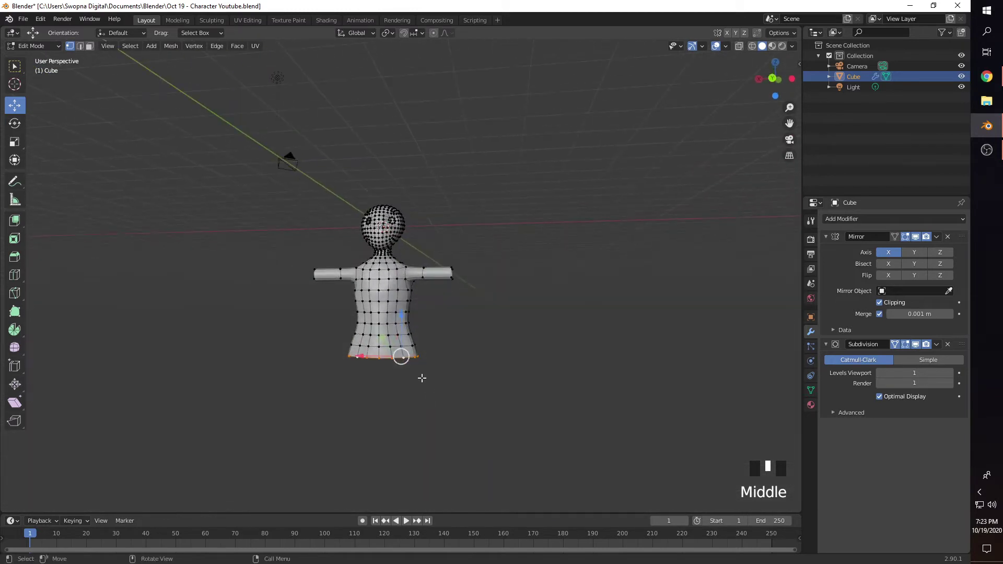
key(e)
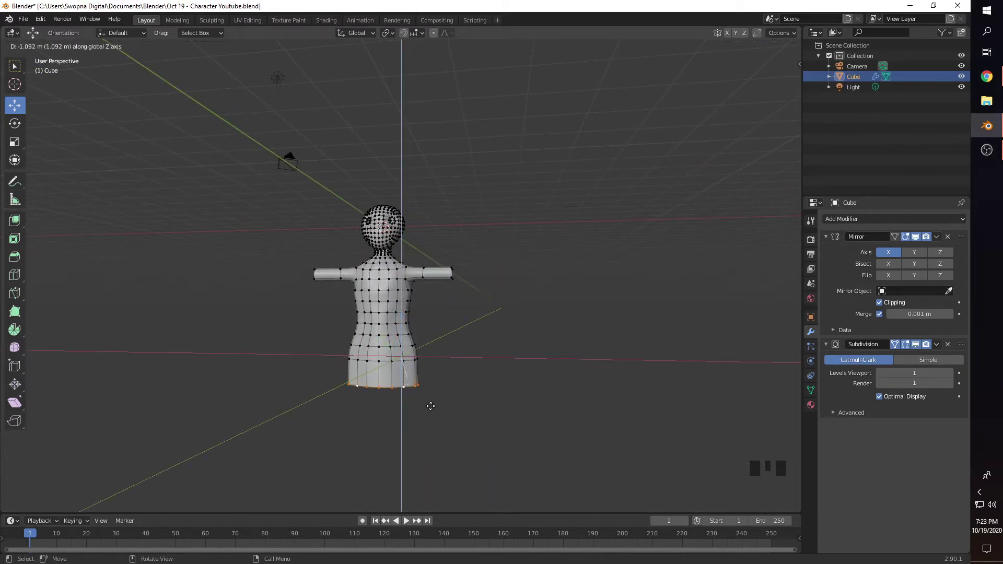
click(431, 402)
click(450, 387)
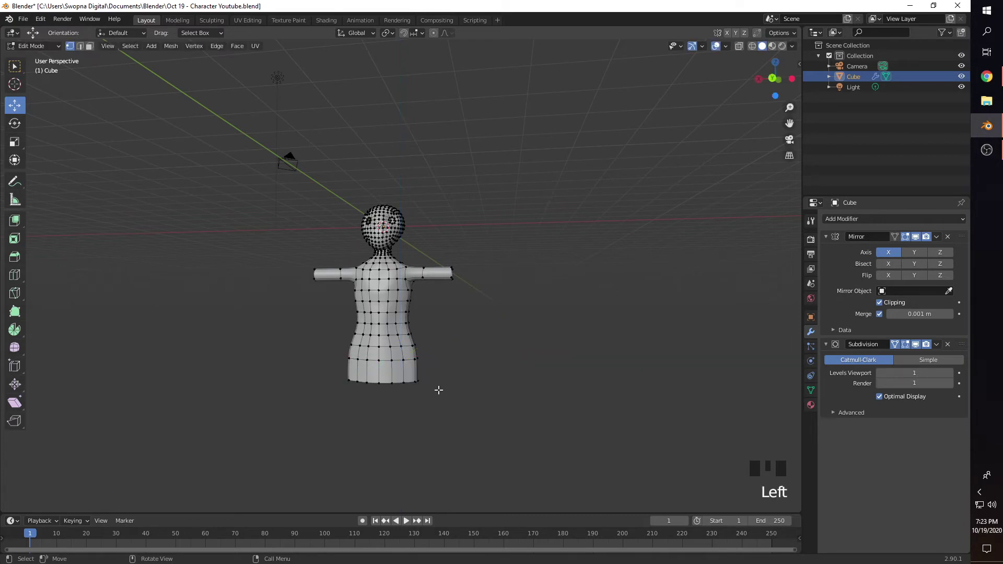
key(ctrl+r)
click(412, 368)
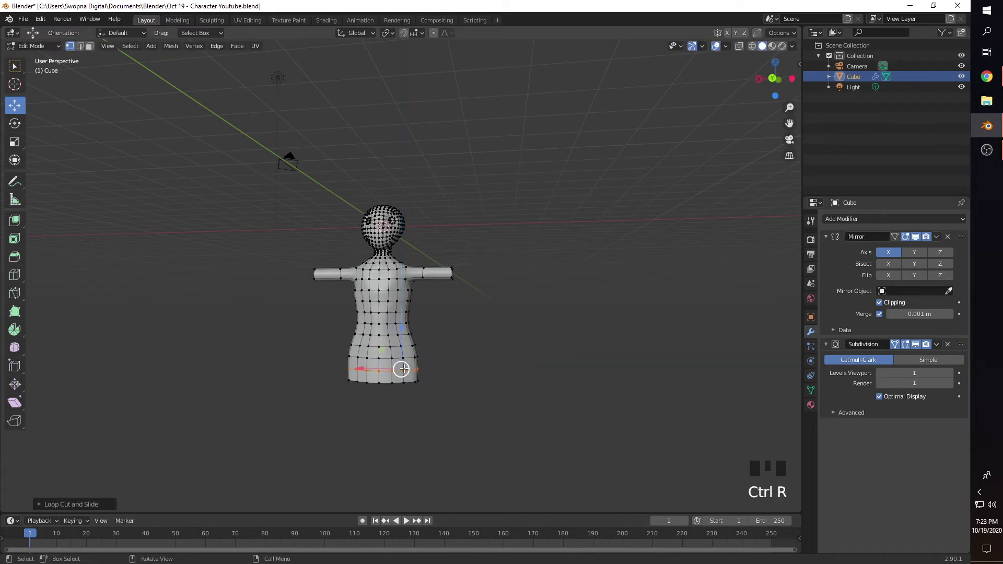
click(453, 374)
key(ctrl+z)
key(ctrl+z)
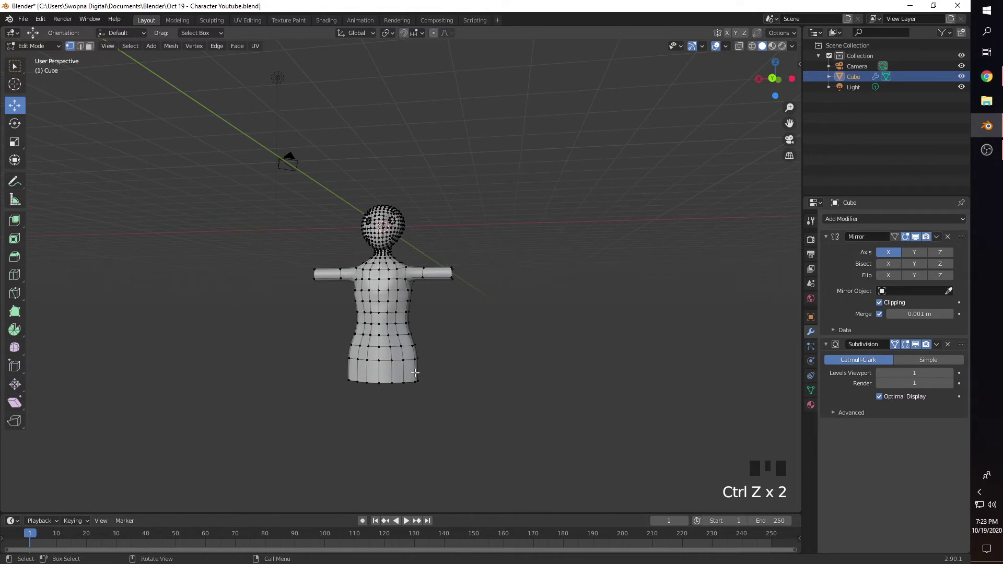
Loop-cut the newly extruded hip section around its circumference
key(ctrl+r)
click(400, 370)
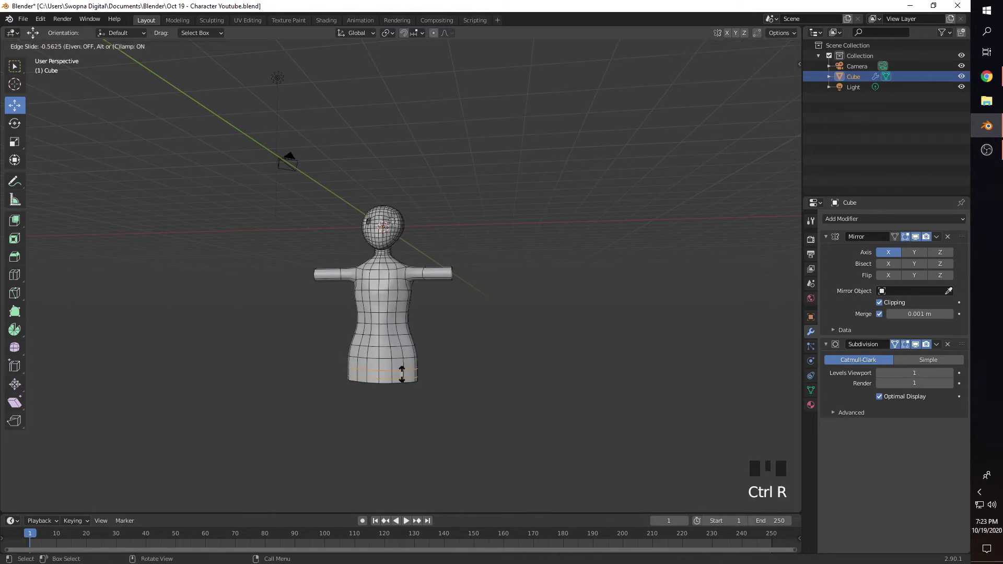
click(401, 370)
middle_drag(461, 405, 490, 351)
scroll(434, 387, up, 1)
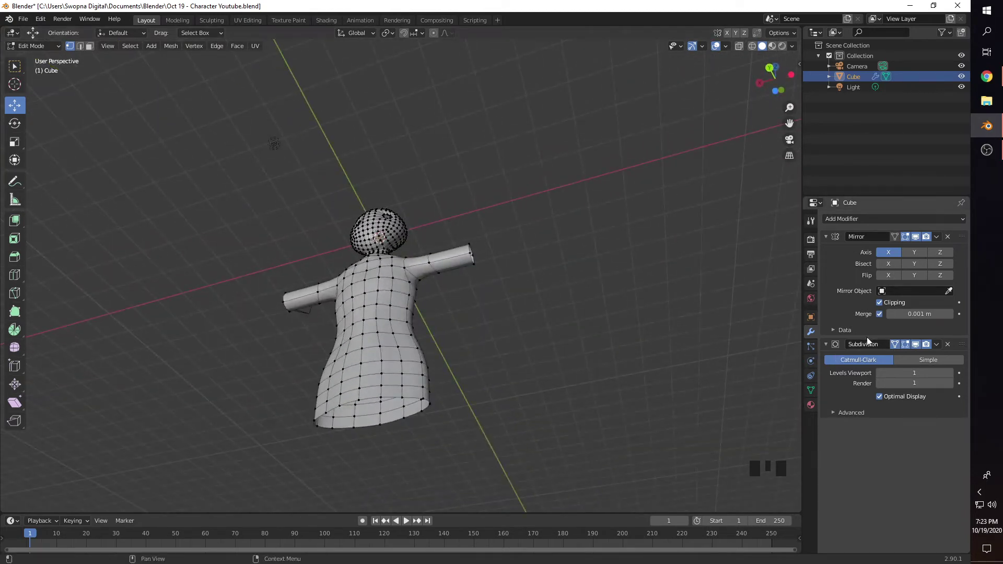
middle_drag(394, 420, 367, 380)
click(368, 380)
shift+click(393, 382)
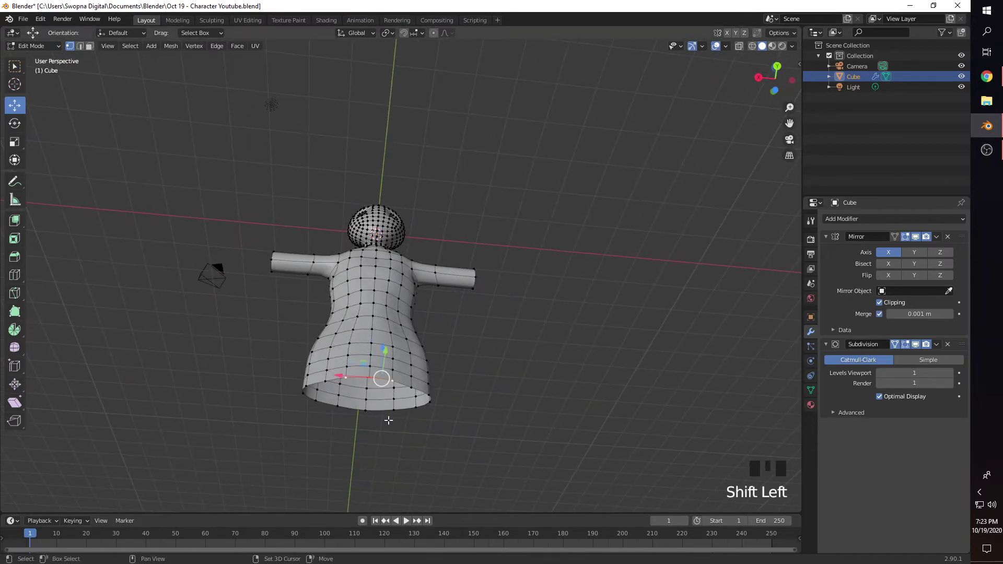
middle_drag(385, 419, 369, 383)
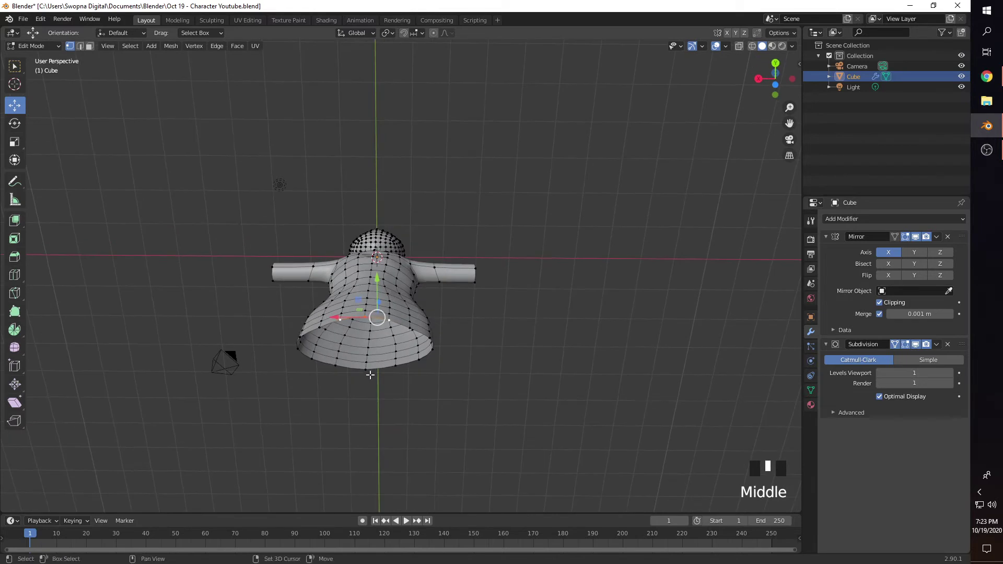
shift+click(366, 370)
shift+click(395, 367)
click(423, 393)
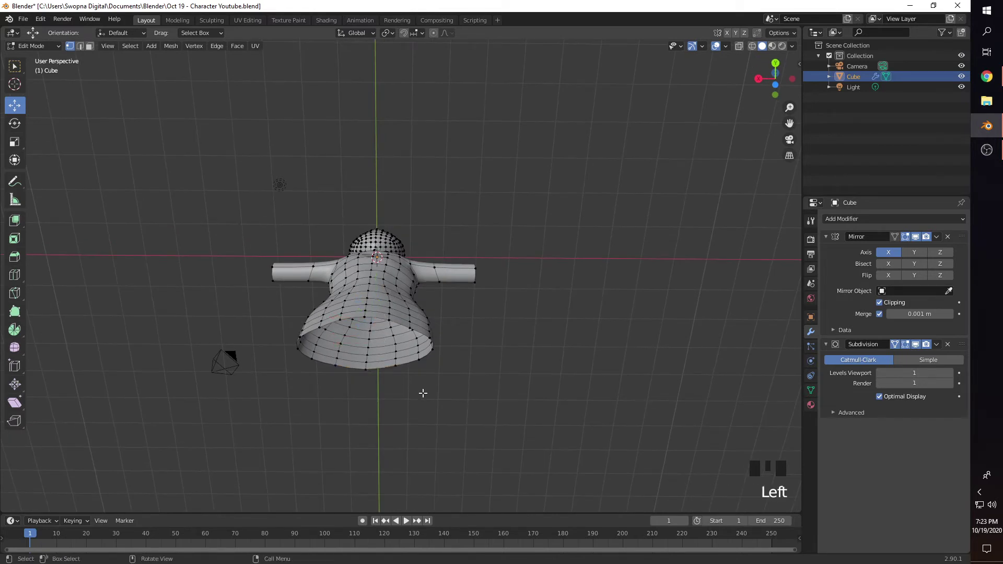
Select the middle vertices on the front and back rims of the hip opening and fill a crotch face between them
click(365, 319)
shift+click(336, 365)
shift+click(386, 367)
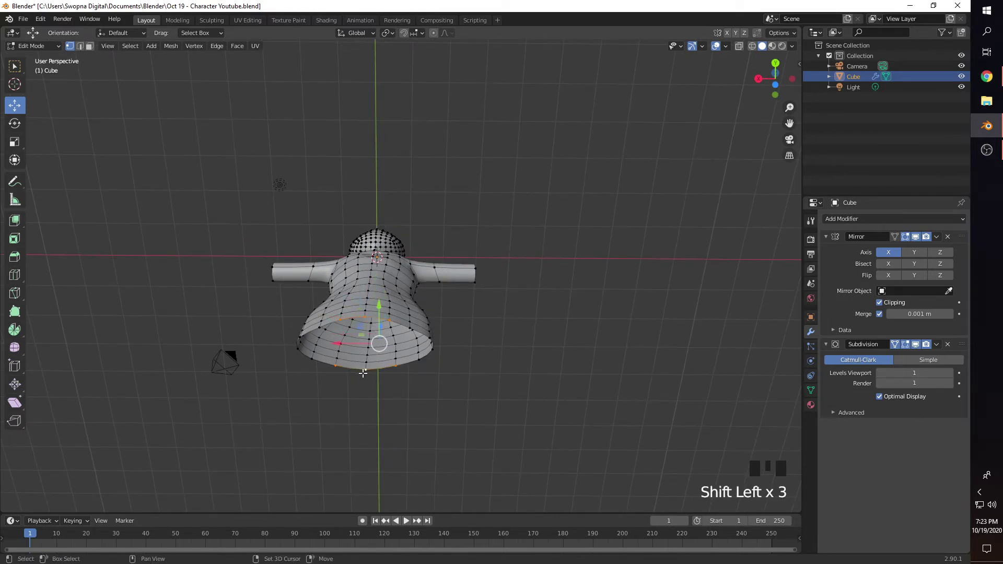
key(f)
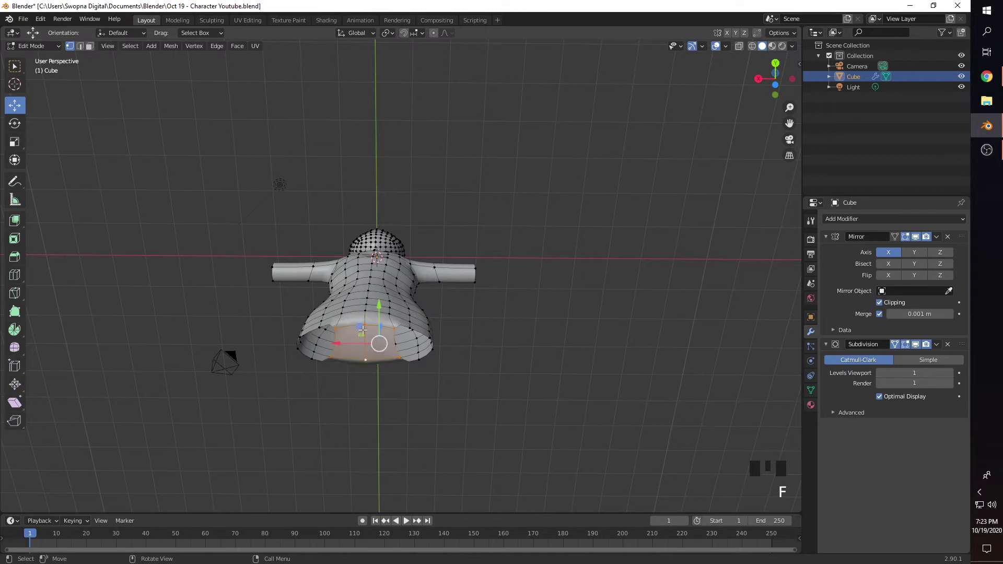
Scale the crotch face narrower along the X axis and select the edge loop around the leg opening
key(s)
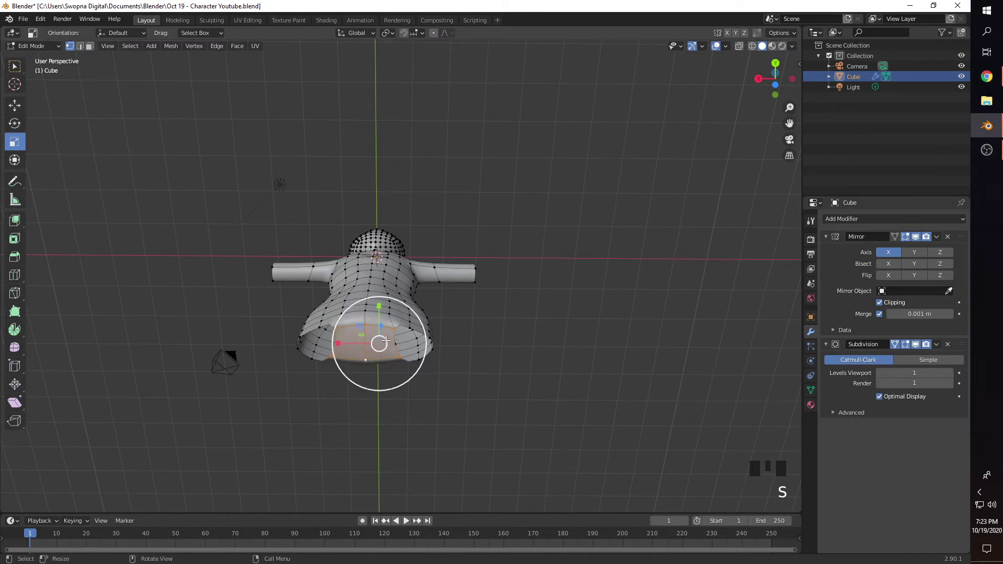
drag(345, 344, 349, 343)
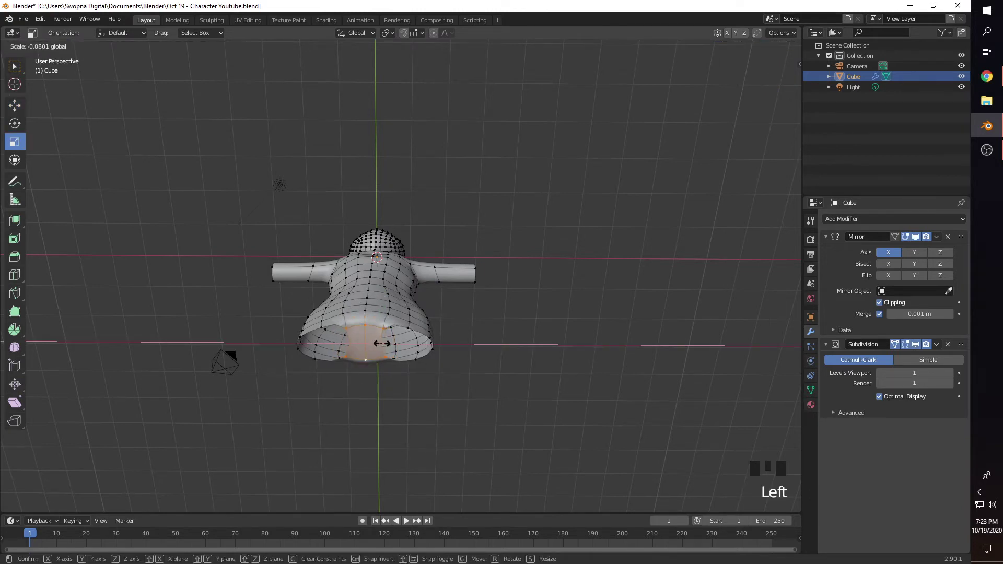
drag(372, 345, 337, 345)
middle_drag(402, 358, 415, 377)
click(511, 378)
click(505, 407)
alt+shift+click(409, 370)
scroll(411, 371, down, 2)
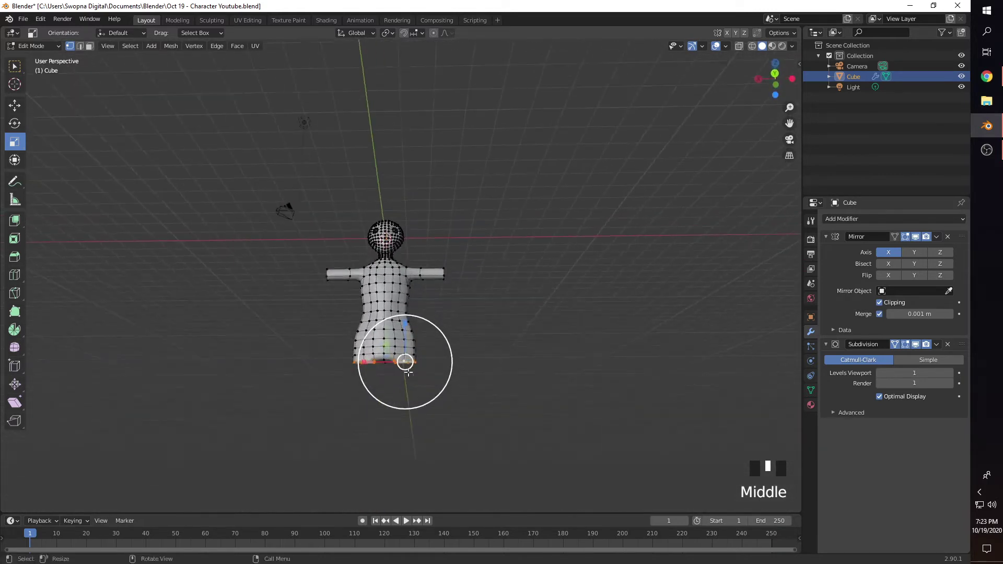
scroll(414, 368, down, 1)
key(e)
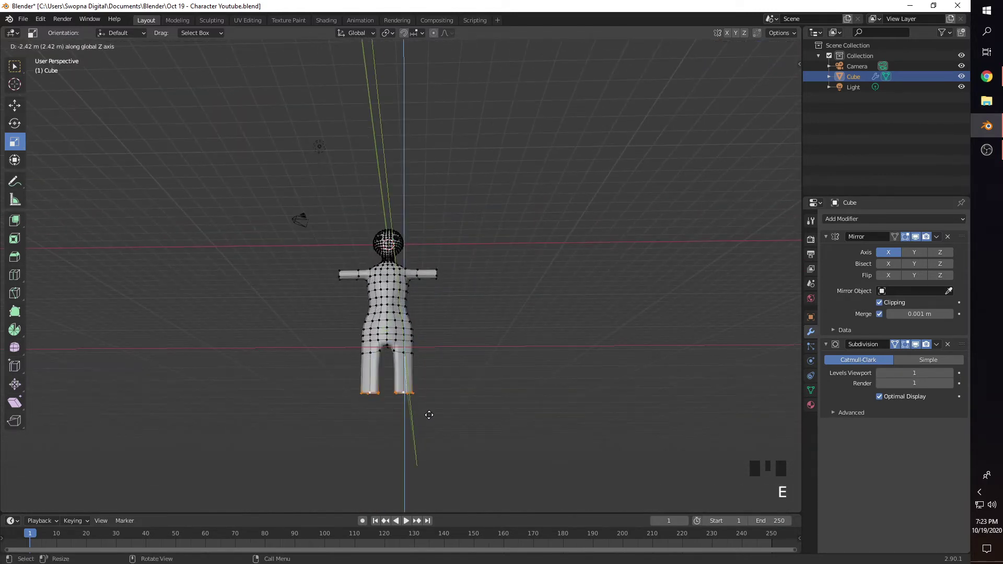
click(427, 423)
middle_drag(408, 376, 390, 344)
key(ctrl+z)
Round the leg opening's edge loop with LoopTools Circle and resize the resulting loop slightly
scroll(407, 382, up, 4)
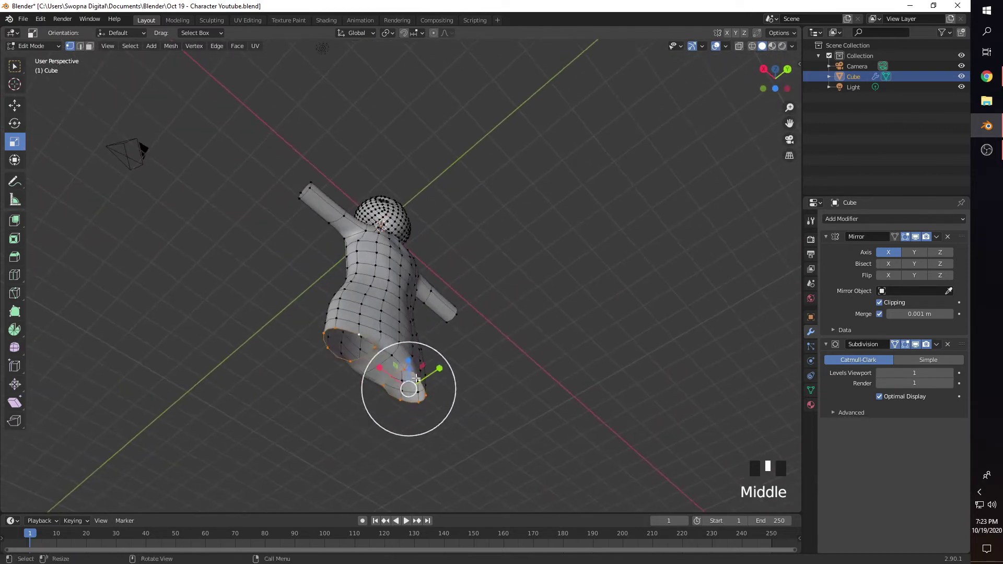
right_click(380, 284)
mouse_move(392, 272)
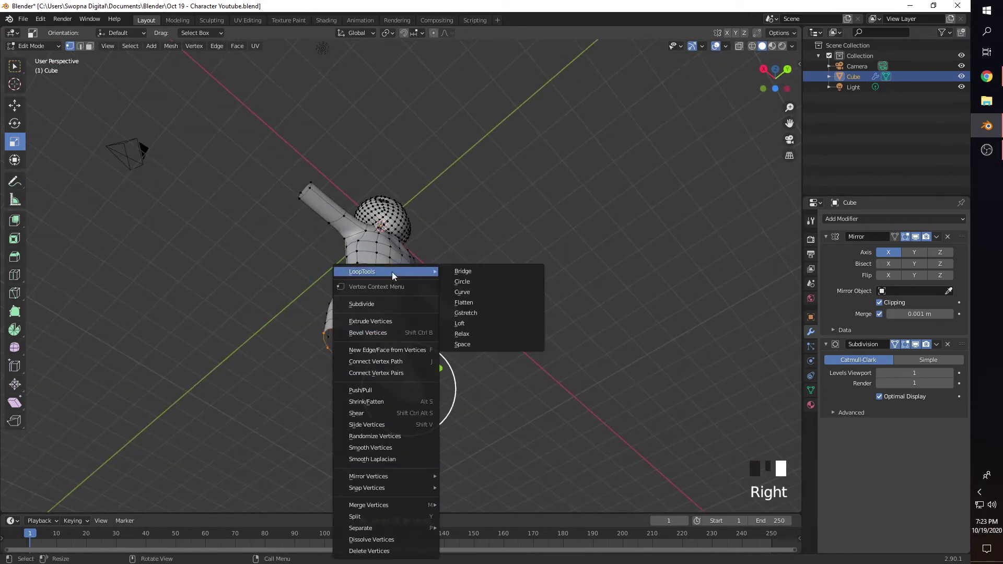
click(474, 281)
middle_drag(430, 386, 456, 355)
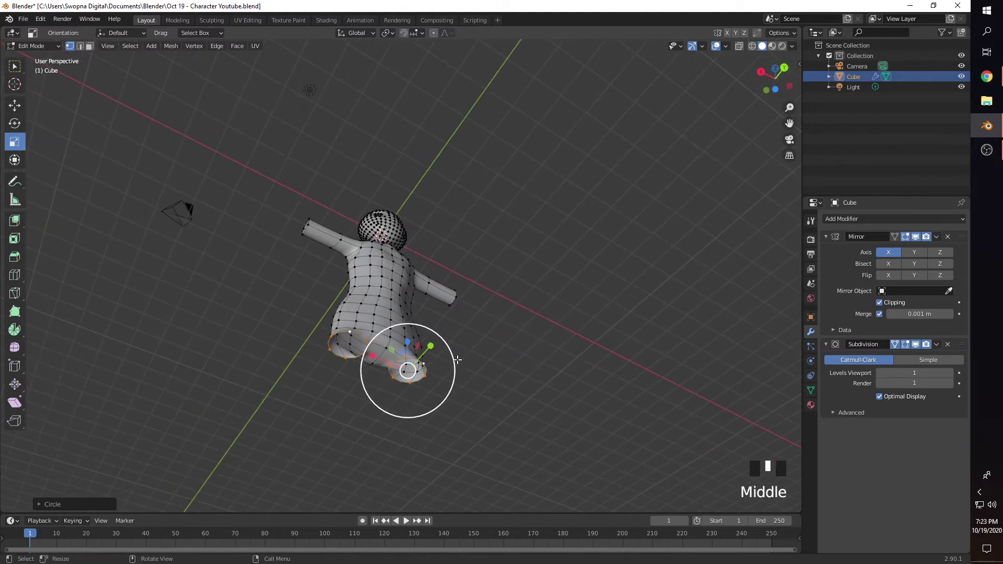
drag(456, 356, 451, 366)
middle_drag(450, 365, 471, 392)
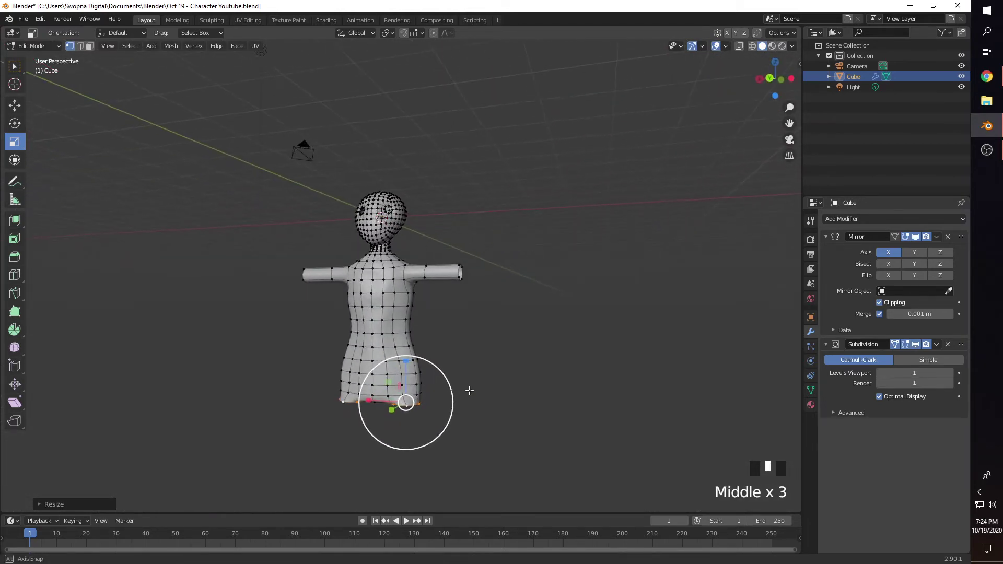
Extrude the leg opening loop straight down along the Z axis a little over 2.6 m to form the legs
scroll(457, 389, down, 2)
key(e)
key(z)
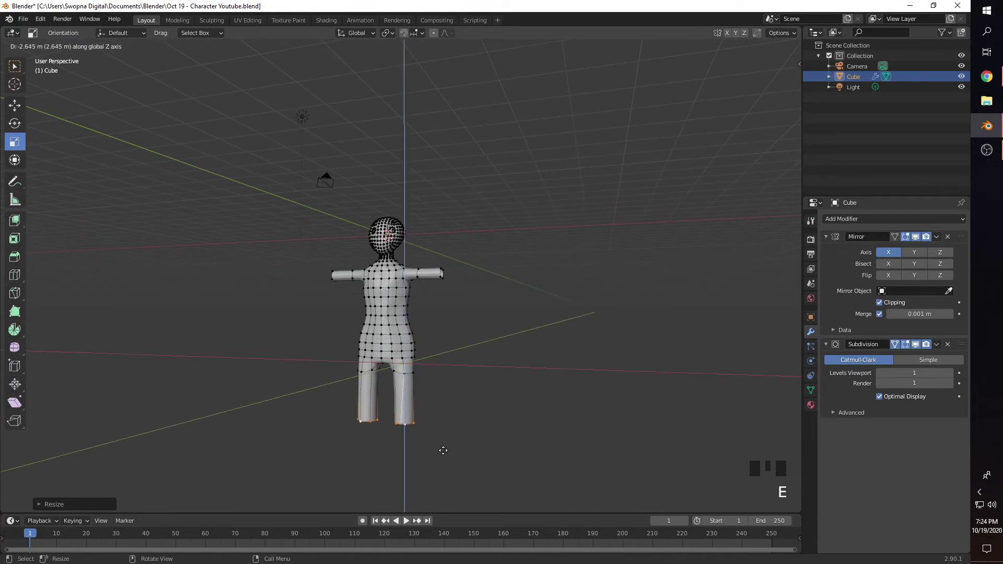
click(448, 459)
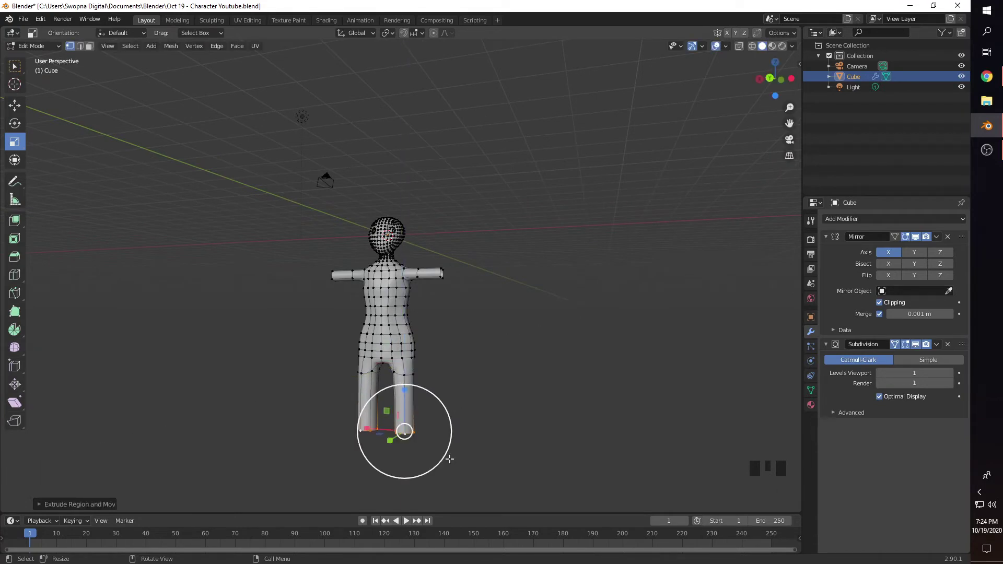
click(462, 410)
middle_drag(463, 410, 450, 411)
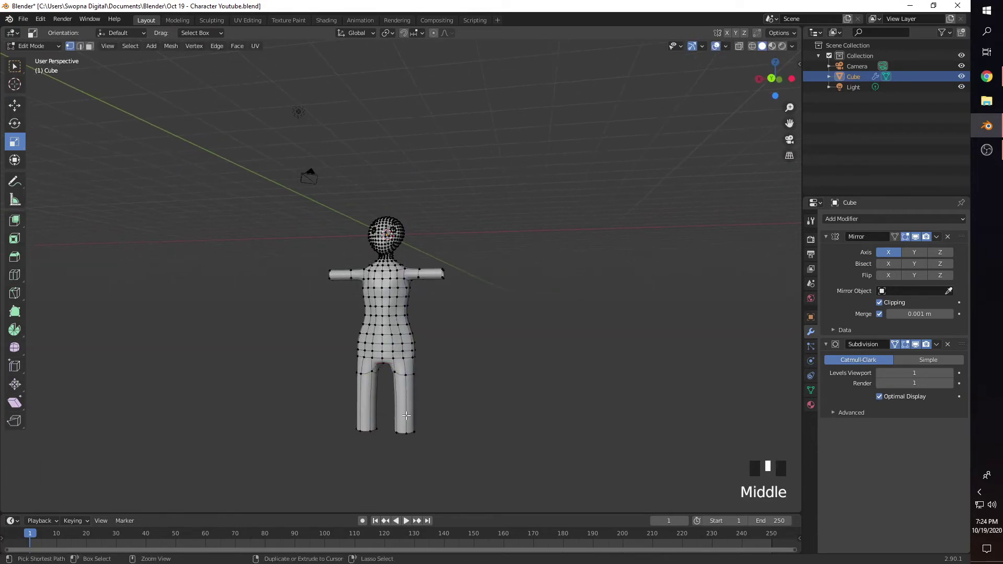
key(ctrl+r)
click(408, 415)
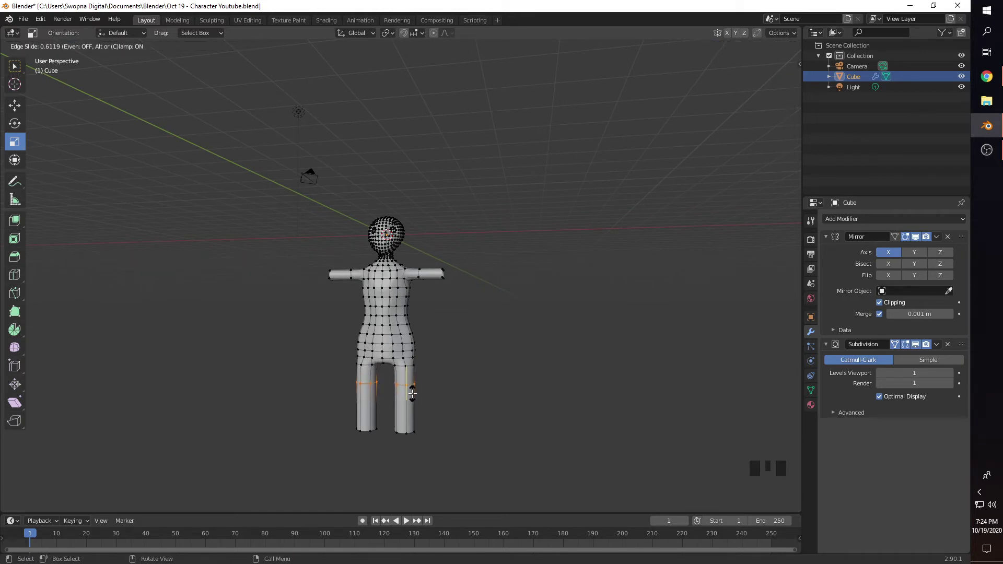
click(413, 394)
key(ctrl+z)
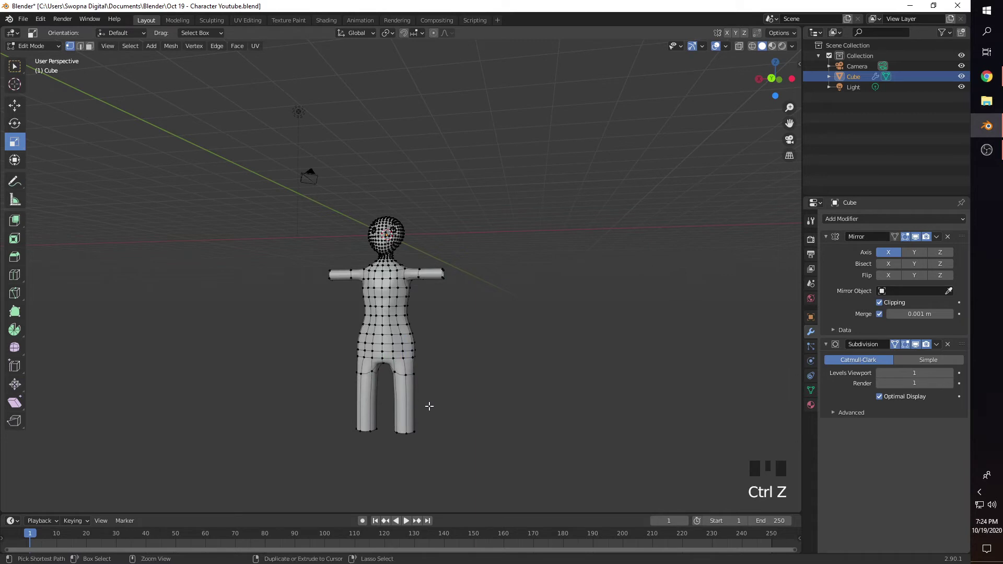
Loop-cut the leg around its circumference with four evenly spaced cuts
key(ctrl+r)
scroll(416, 402, up, 3)
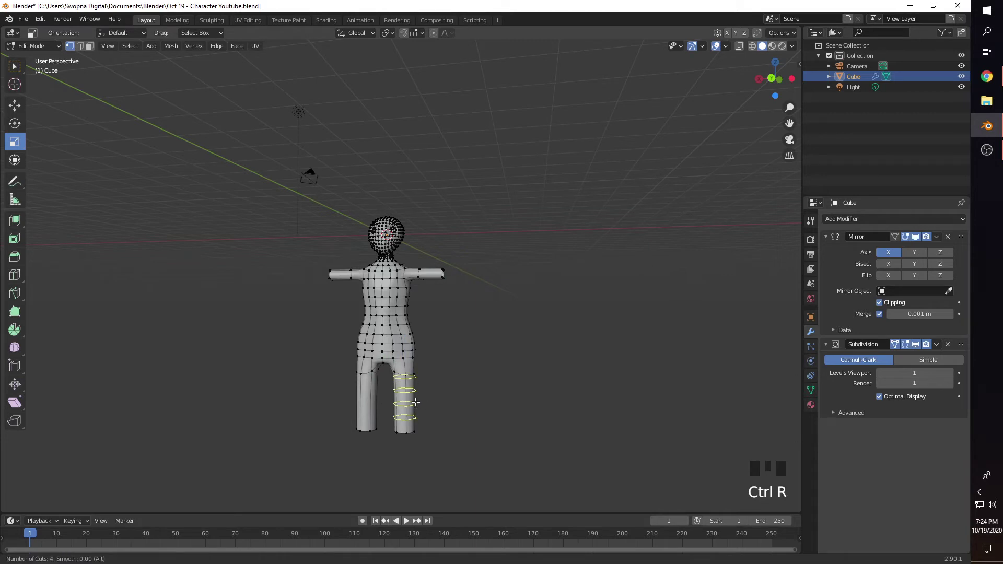
click(416, 402)
click(416, 399)
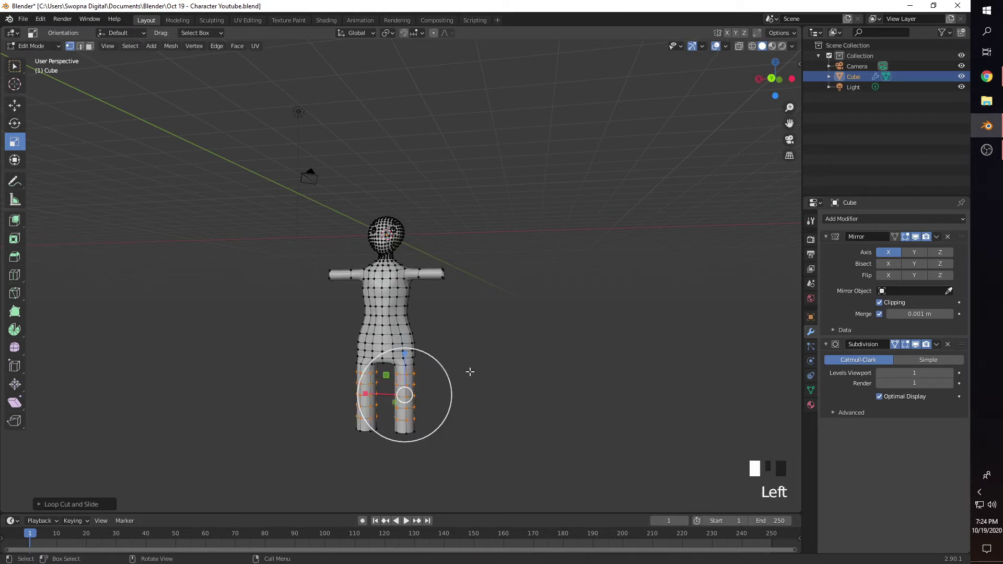
Lower the crotch vertices between the legs by moving them down along the Z axis
scroll(468, 372, up, 4)
middle_drag(468, 371, 365, 434)
click(356, 415)
key(g)
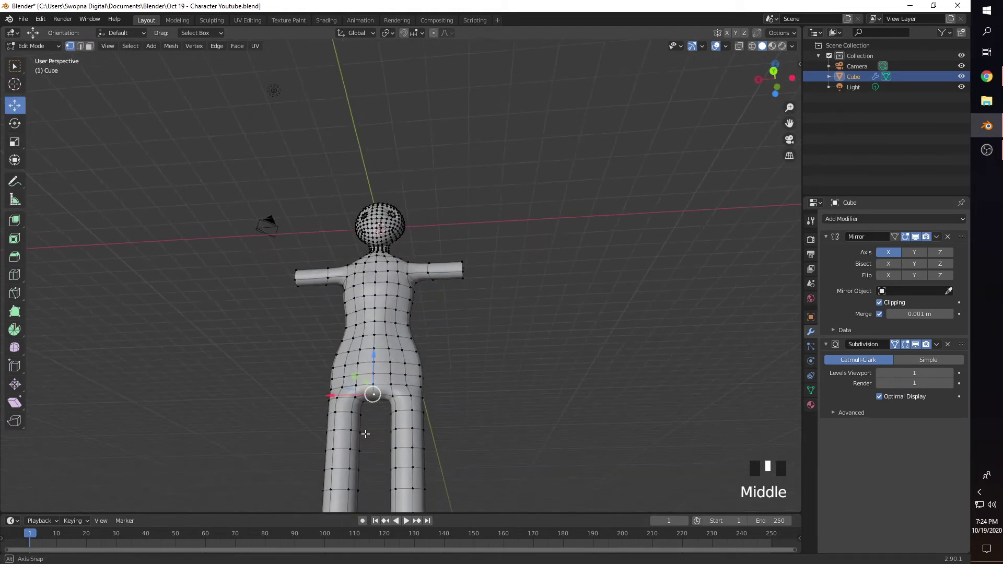
click(374, 360)
click(382, 394)
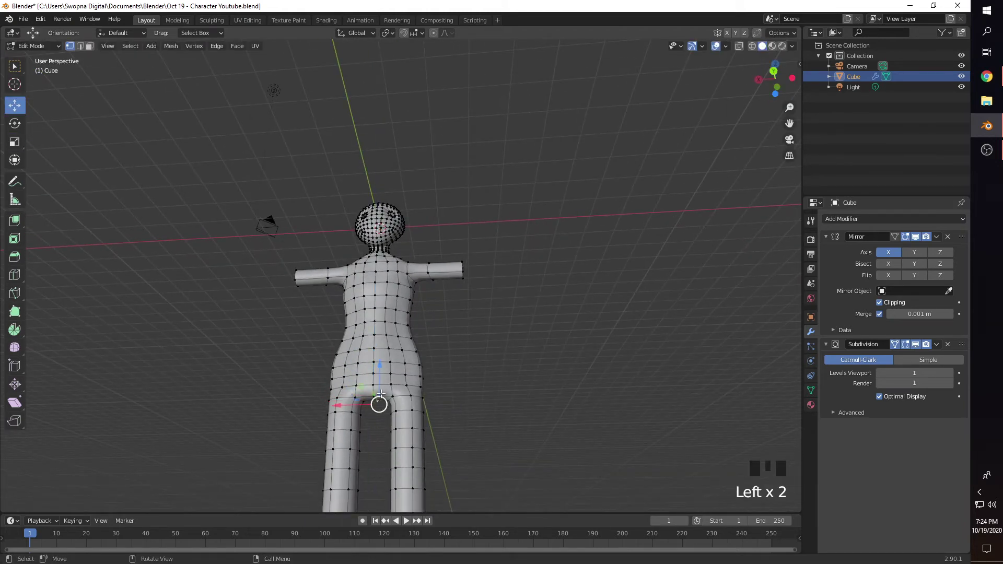
drag(383, 373, 381, 383)
middle_drag(381, 382, 380, 393)
click(393, 401)
drag(376, 403, 373, 413)
Pull the rear hip vertices backward along the Y axis from the side to bulge out the buttocks
scroll(390, 419, down, 2)
middle_drag(390, 419, 405, 403)
scroll(406, 403, up, 4)
mouse_move(389, 456)
middle_down()
mouse_move(439, 459)
mouse_move(393, 453)
middle_up()
click(422, 459)
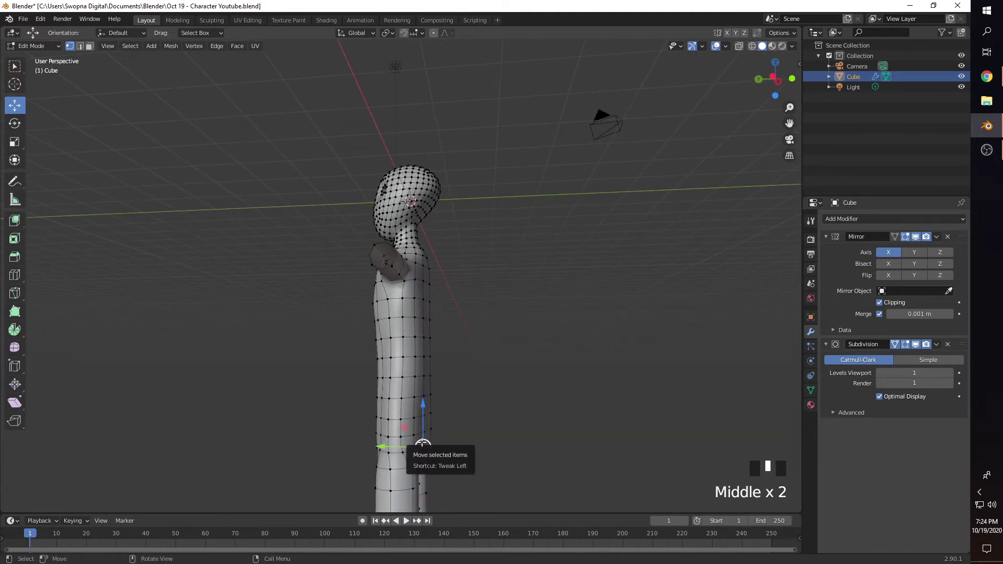
key(o)
drag(388, 448, 422, 397)
scroll(413, 447, up, 2)
scroll(420, 447, down, 3)
key(ctrl+z)
click(434, 415)
middle_drag(493, 419, 402, 418)
middle_drag(440, 423, 370, 439)
Refine the buttock curve by shifting the vertices on and just above the bulge along the Y axis
click(380, 444)
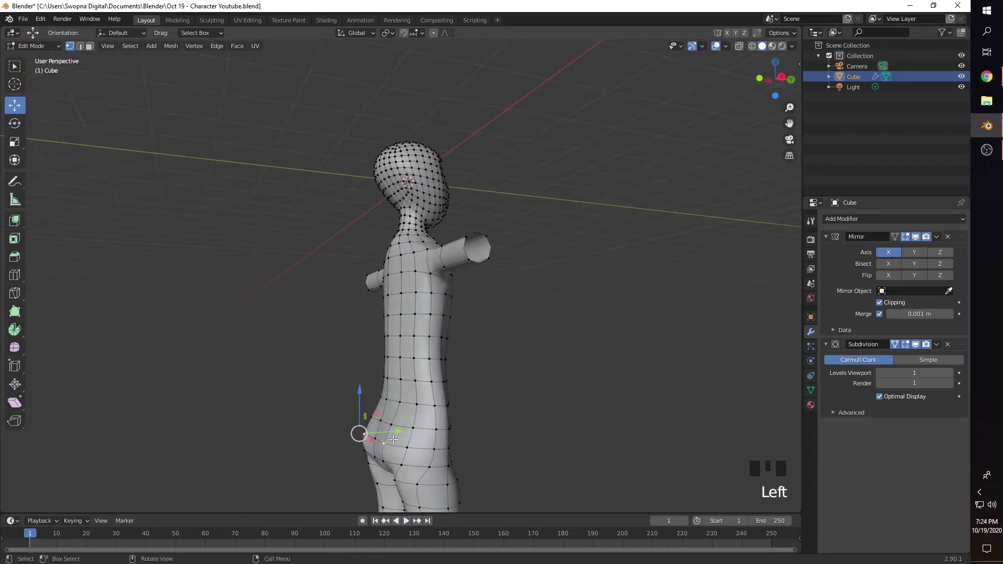
click(377, 437)
mouse_move(404, 438)
mouse_down()
mouse_move(393, 424)
mouse_move(401, 426)
mouse_up()
click(380, 422)
click(396, 426)
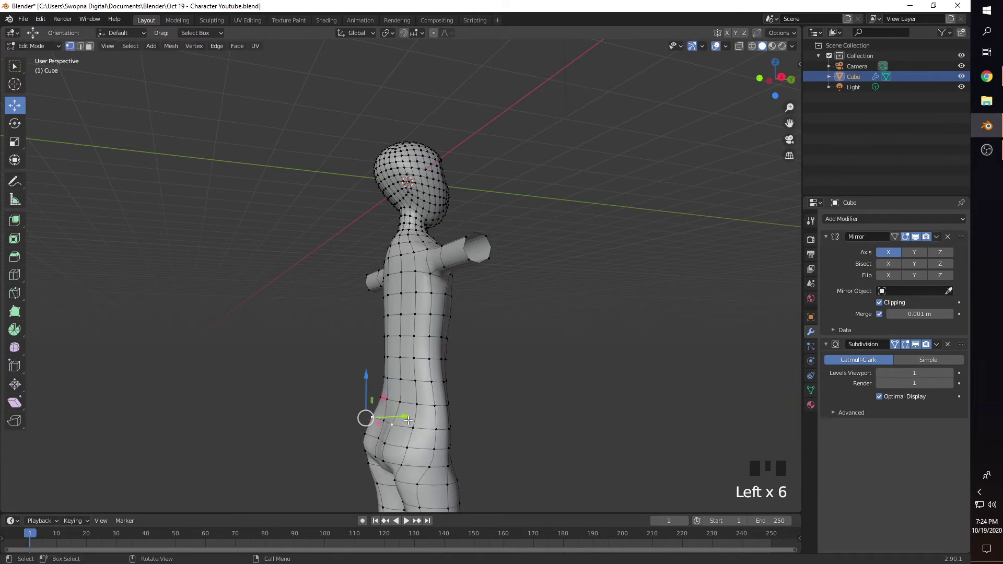
middle_drag(407, 419, 379, 421)
drag(399, 417, 411, 419)
Move the rear vertices at the waist forward along the Y axis to hollow the lower back
click(383, 380)
drag(403, 378, 408, 378)
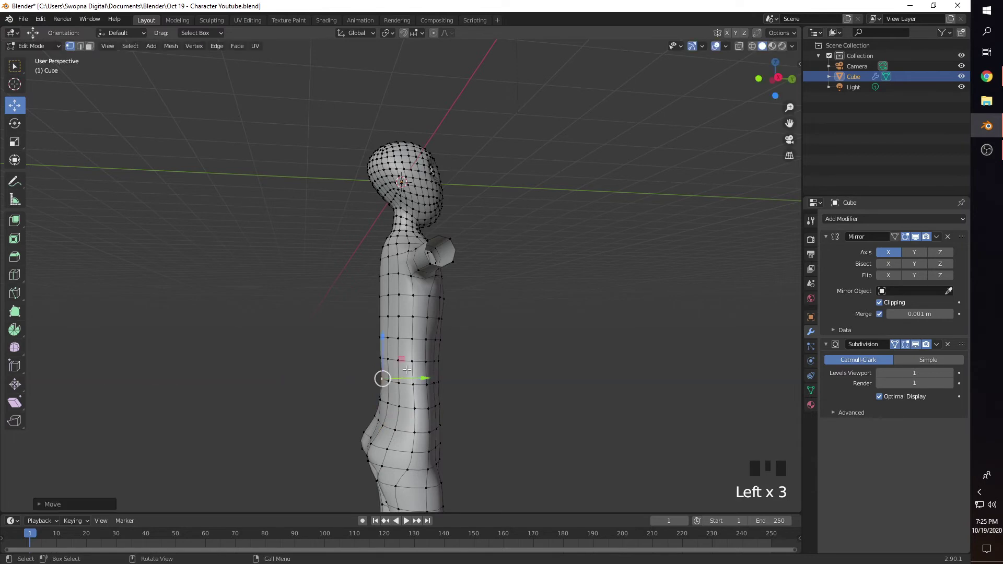
mouse_move(379, 333)
middle_down()
mouse_move(361, 330)
mouse_move(393, 324)
mouse_move(382, 328)
middle_up()
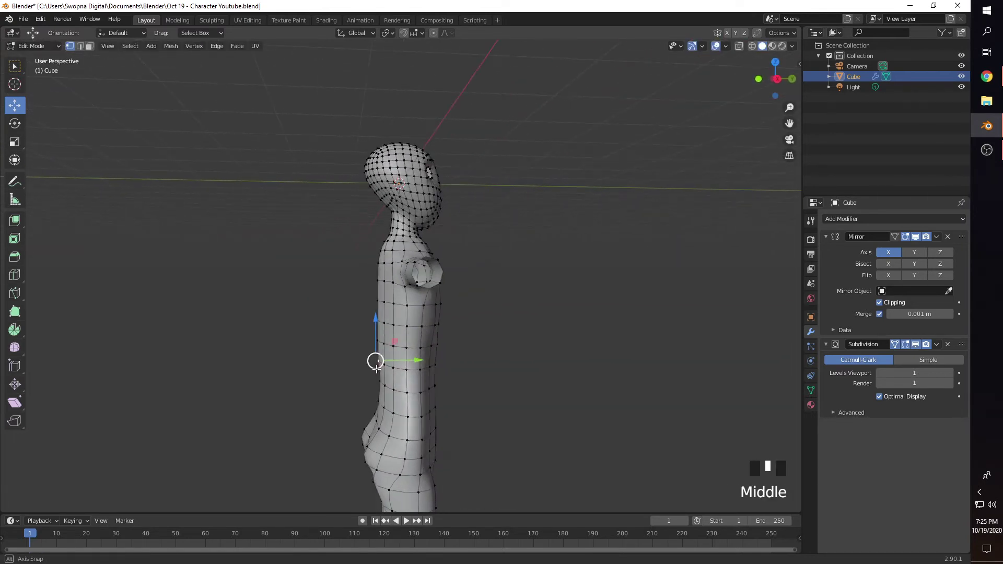
drag(419, 361, 406, 341)
click(382, 344)
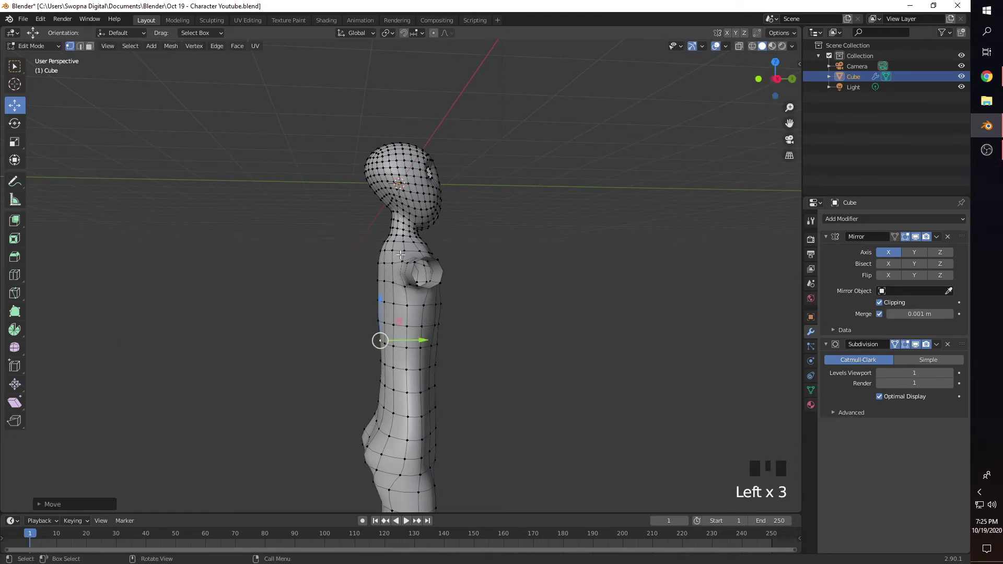
Move the rear vertices of the upper back backward along the Y axis to round the back's profile
click(374, 282)
drag(400, 282, 395, 283)
click(375, 302)
click(377, 320)
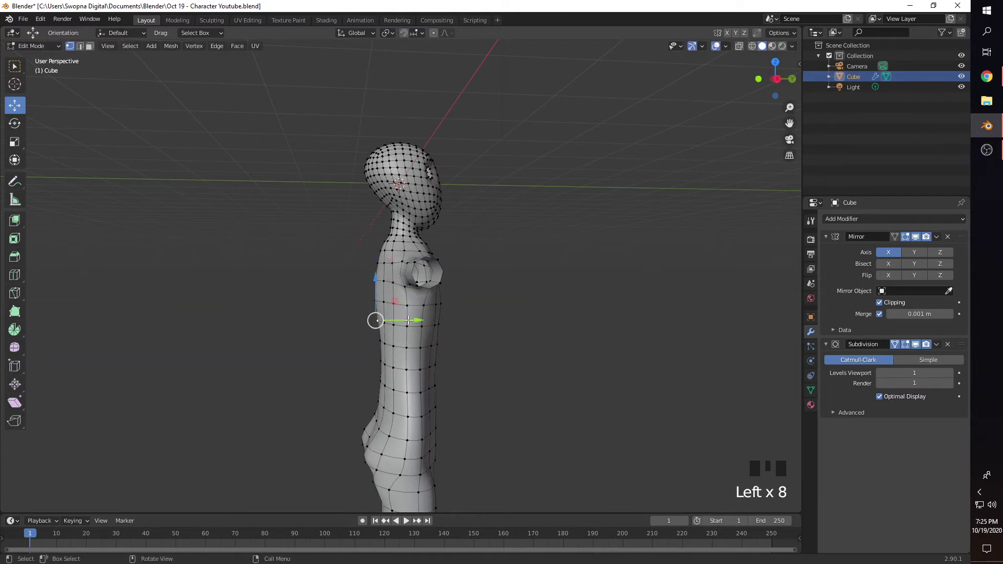
drag(411, 320, 404, 320)
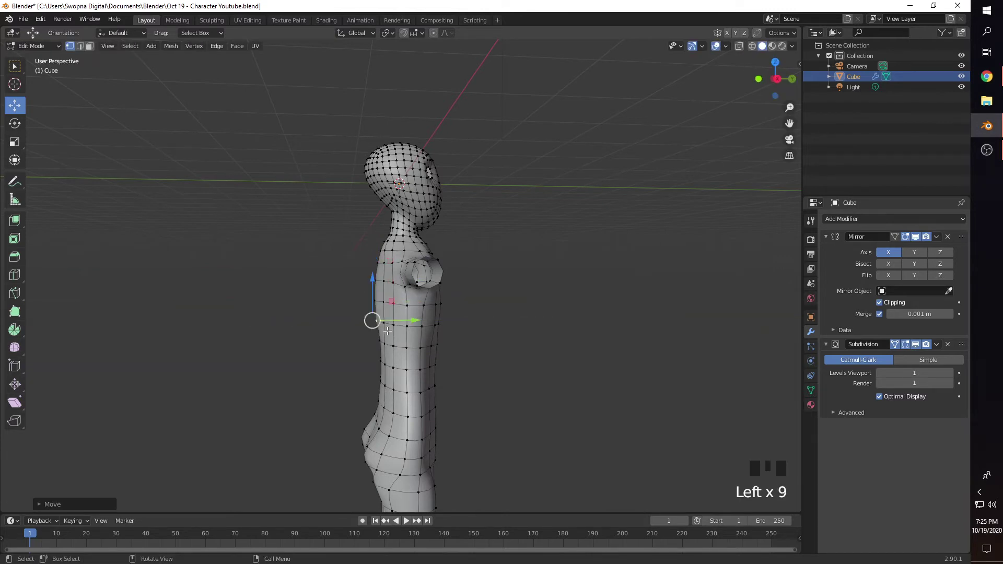
middle_drag(387, 331, 424, 334)
click(509, 349)
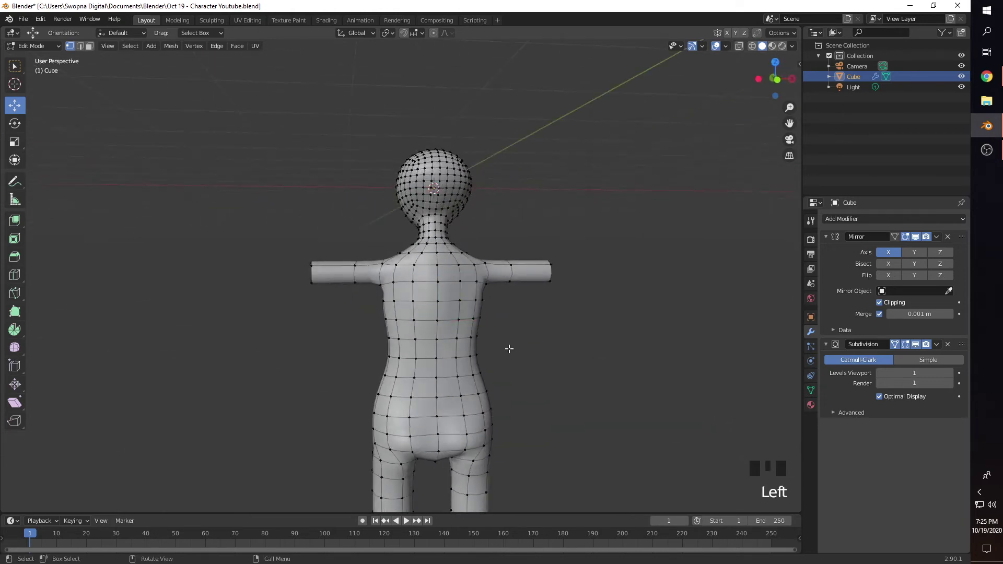
key(ctrl+r)
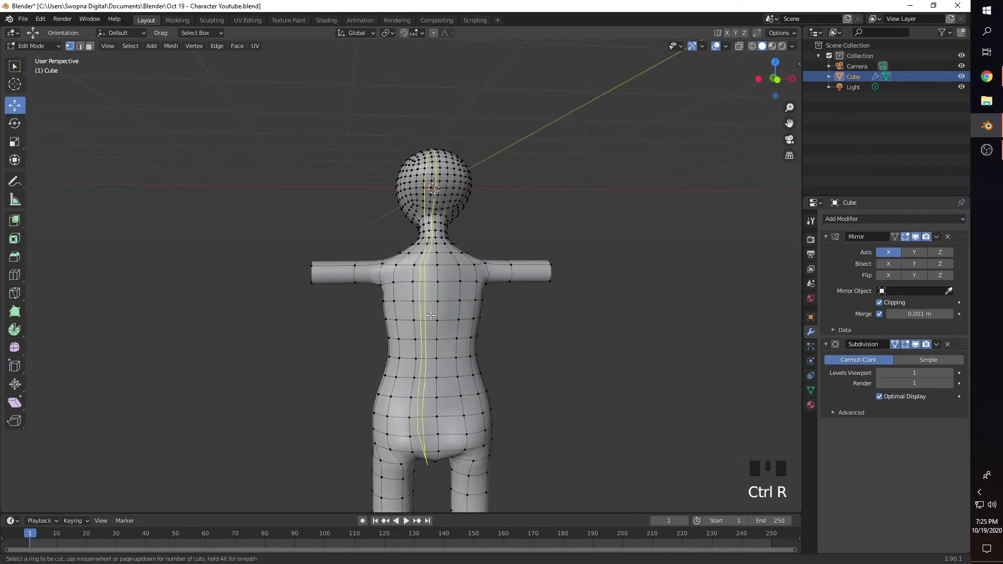
click(430, 312)
click(598, 352)
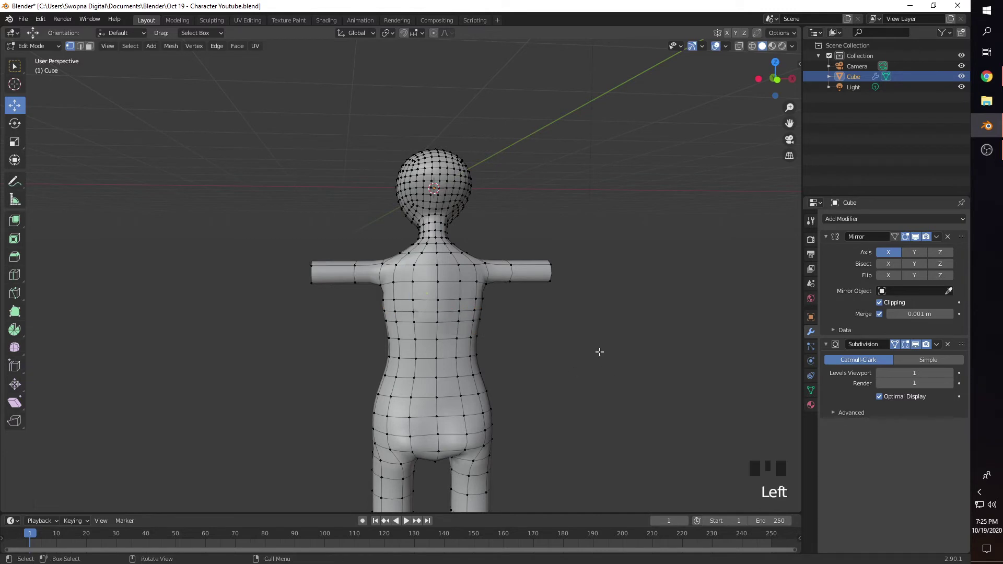
key(ctrl+z)
key(ctrl+z)
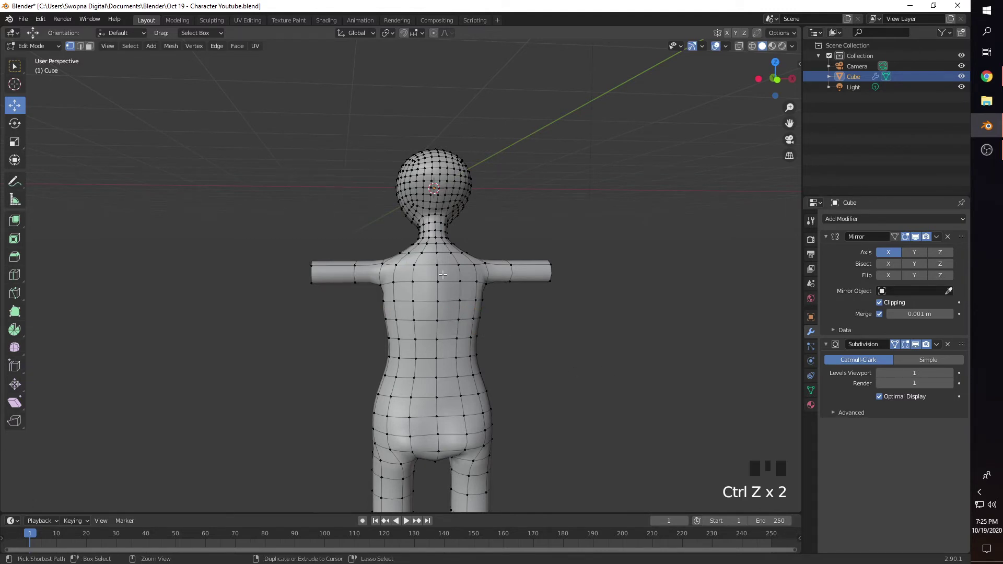
Add a vertical loop cut beside the back's centre line and slide it toward the middle seam
key(ctrl+r)
click(433, 287)
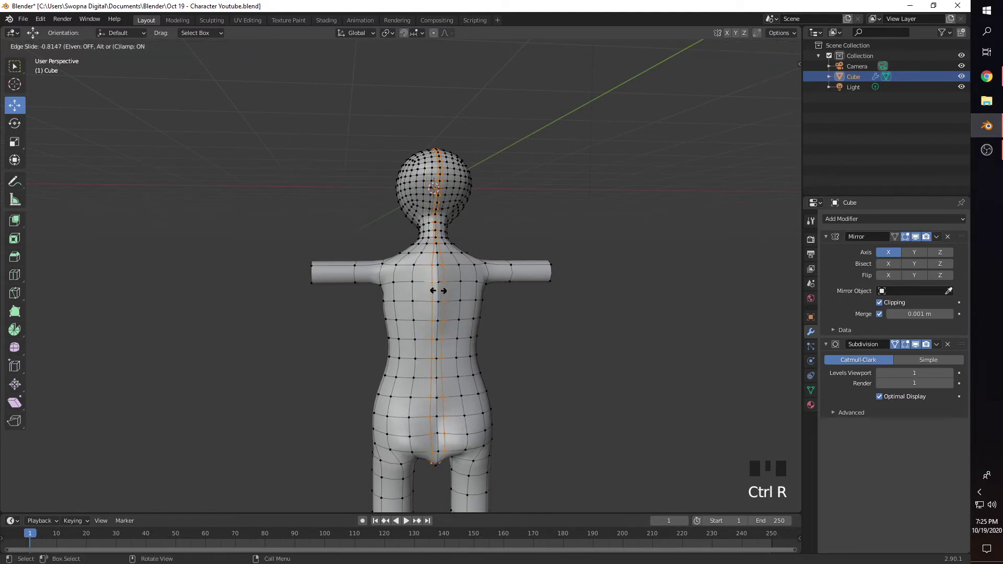
Try a vertical loop cut slid close to the body's centre line and inspect the smoothed back in Object Mode
click(537, 334)
middle_drag(538, 334, 523, 338)
key(Tab)
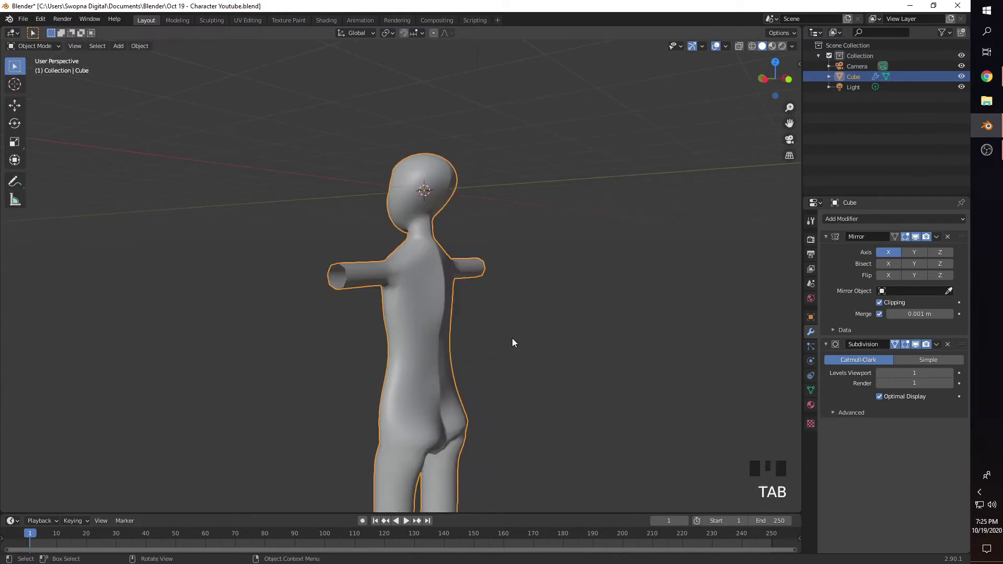
scroll(484, 343, up, 2)
middle_drag(462, 291, 454, 250)
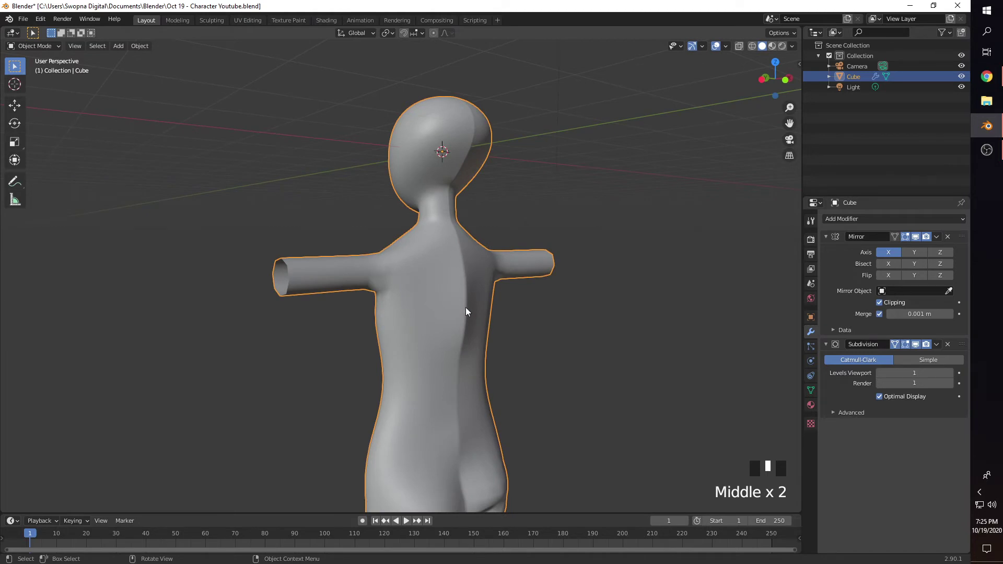
middle_drag(466, 312, 416, 327)
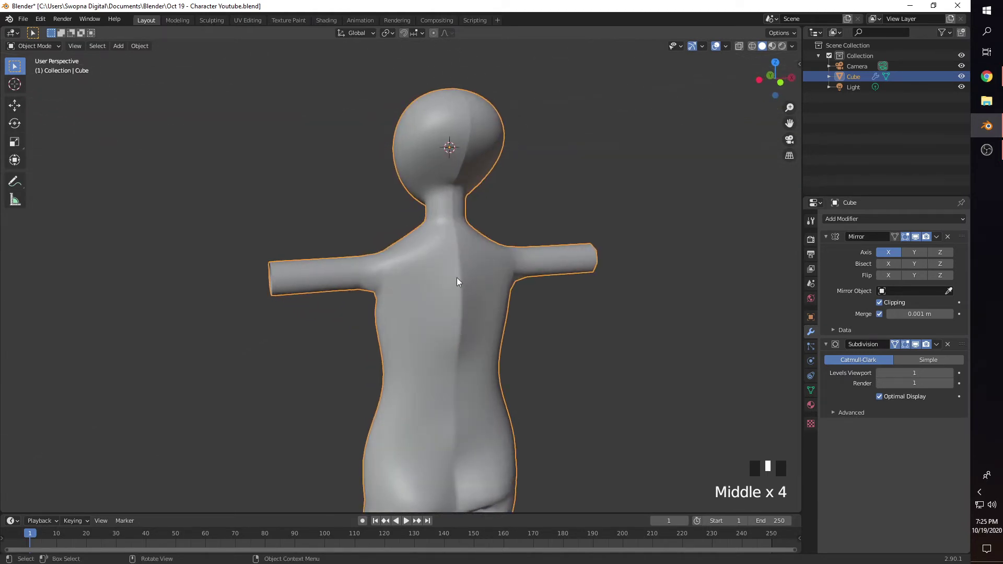
middle_drag(457, 281, 466, 332)
middle_drag(457, 256, 457, 312)
Undo the centre-line loop cut on the body
key(ctrl+z)
key(ctrl+z)
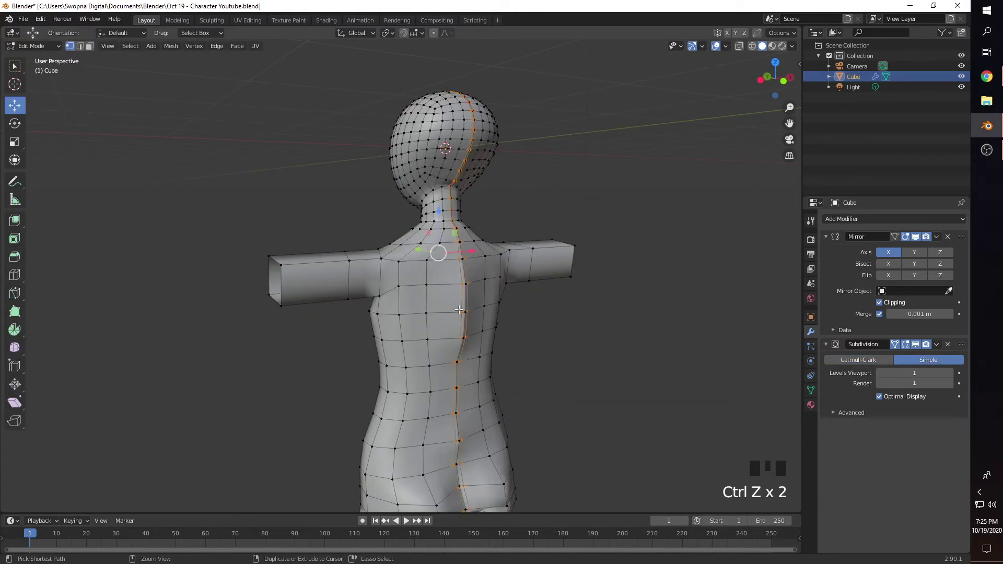
key(ctrl+z)
Set the Subdivision modifier to Catmull-Clark and bring the side of the torso into view
click(450, 261)
middle_drag(449, 262, 517, 321)
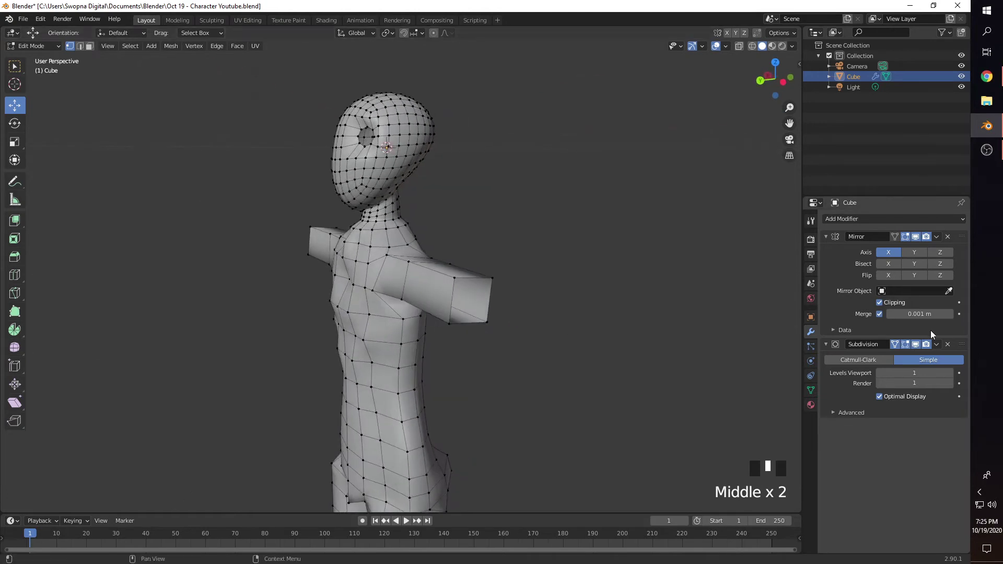
click(888, 360)
middle_drag(522, 360, 531, 372)
click(525, 372)
middle_drag(446, 381, 520, 334)
mouse_move(422, 366)
middle_down()
mouse_move(390, 362)
mouse_move(438, 360)
middle_up()
Pull the front of the belly forward along Y using proportional editing
click(405, 345)
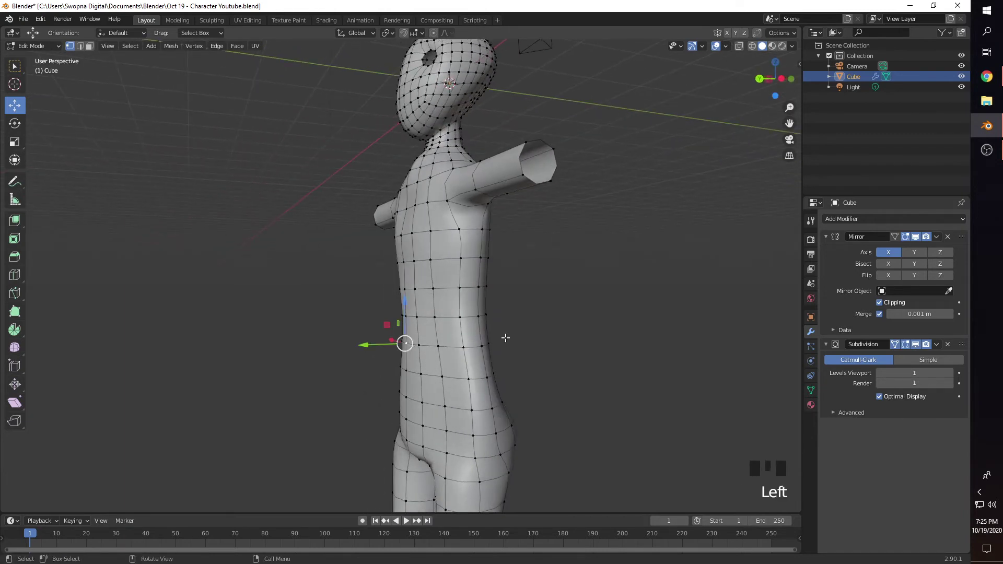
drag(390, 331, 360, 339)
scroll(353, 336, down, 4)
middle_drag(359, 338, 468, 358)
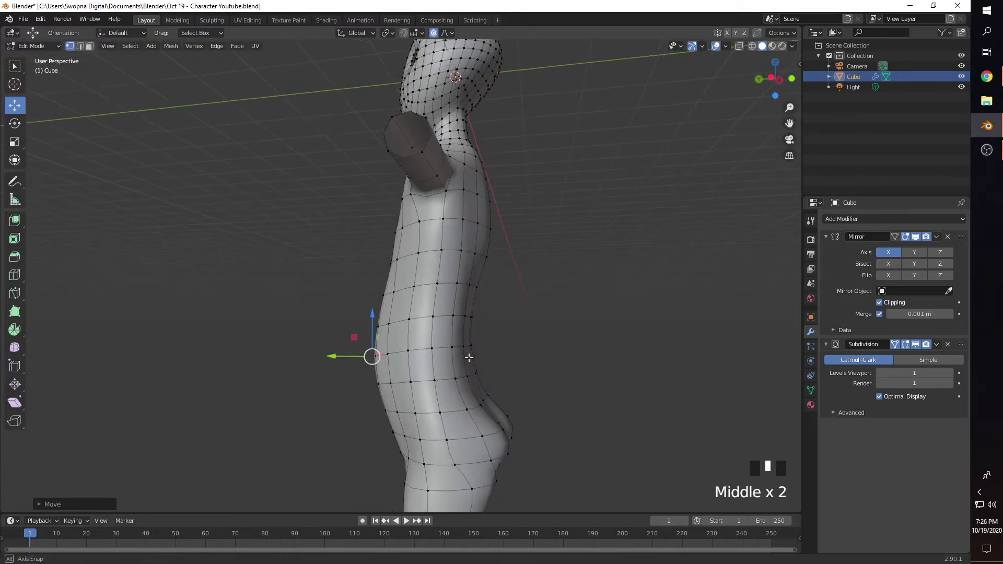
key(o)
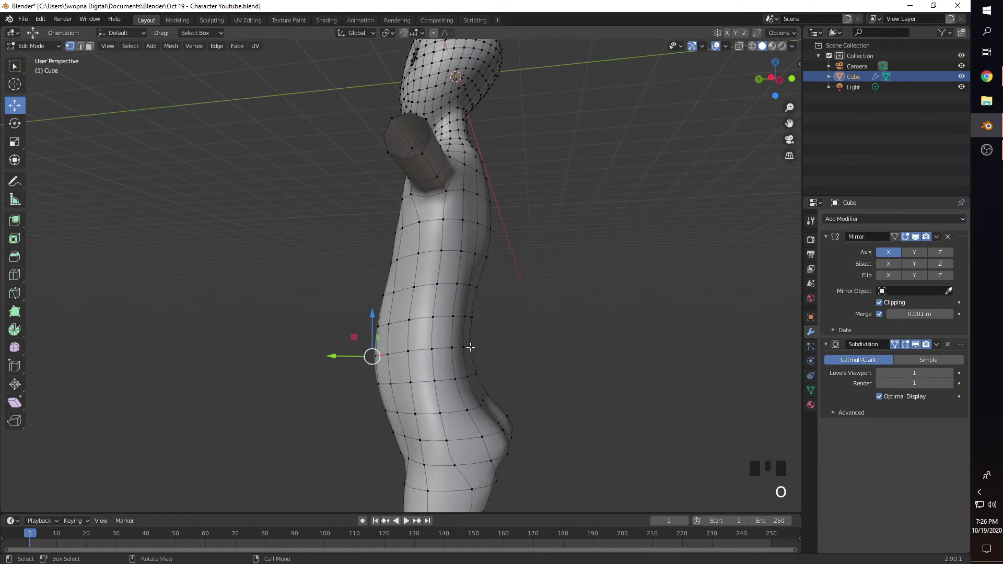
Pull the lower back outward along Y with proportional editing and a smaller influence radius
click(468, 344)
drag(468, 343, 491, 346)
scroll(468, 350, down, 5)
Move the front belly vertices further forward with proportional editing to round out the stomach
click(372, 355)
middle_drag(372, 354, 396, 373)
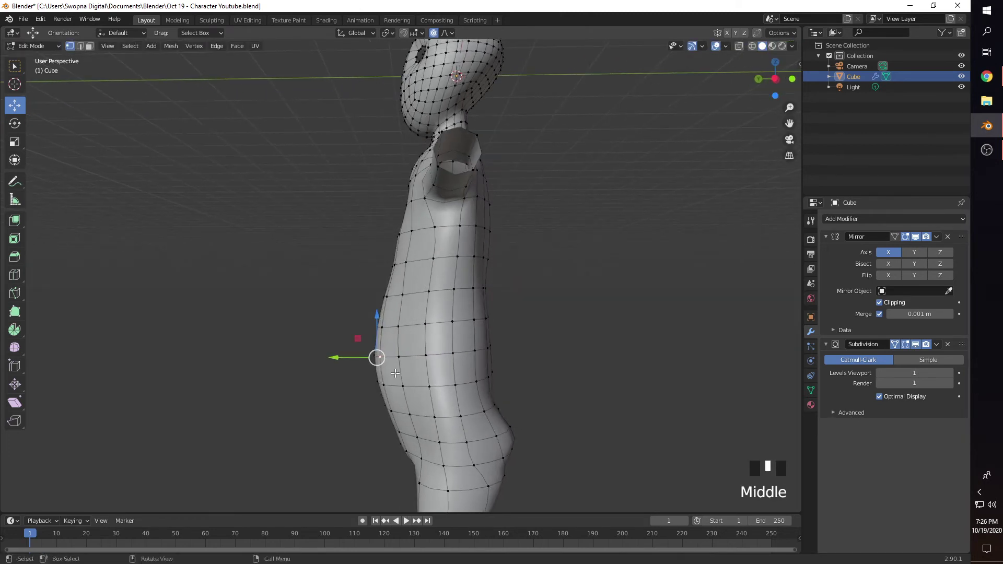
drag(363, 358, 349, 339)
middle_drag(349, 340, 373, 316)
scroll(418, 297, down, 4)
click(388, 316)
mouse_move(372, 316)
mouse_down()
mouse_move(362, 316)
mouse_move(364, 302)
mouse_up()
click(397, 303)
middle_drag(365, 303, 334, 355)
middle_drag(408, 382, 451, 343)
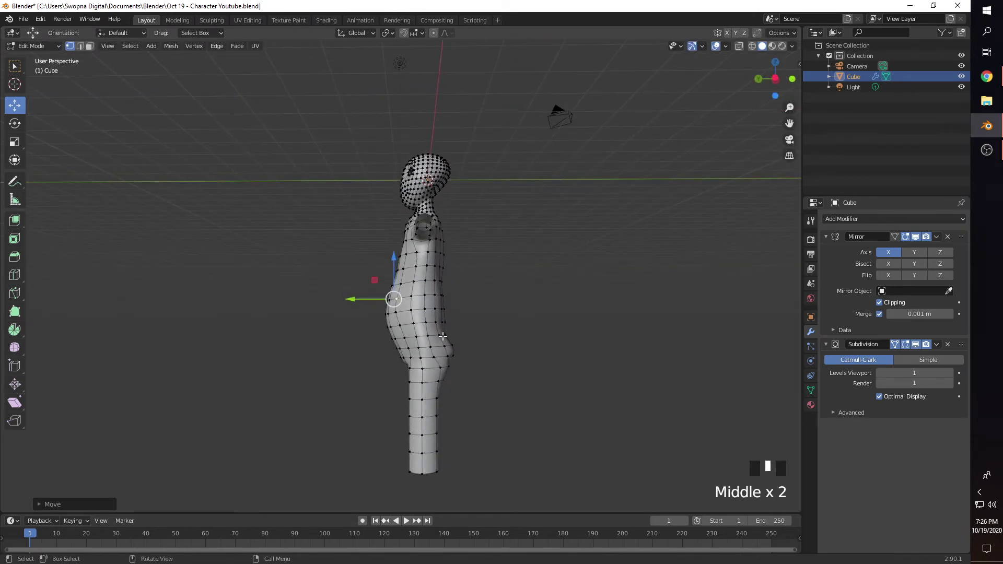
Adjust the lower-back and buttock vertices along Y to refine the rear profile
scroll(443, 337, up, 4)
shift+middle_drag(514, 438, 418, 302)
click(416, 323)
mouse_move(418, 302)
mouse_down()
mouse_move(424, 288)
mouse_move(437, 302)
mouse_up()
click(451, 341)
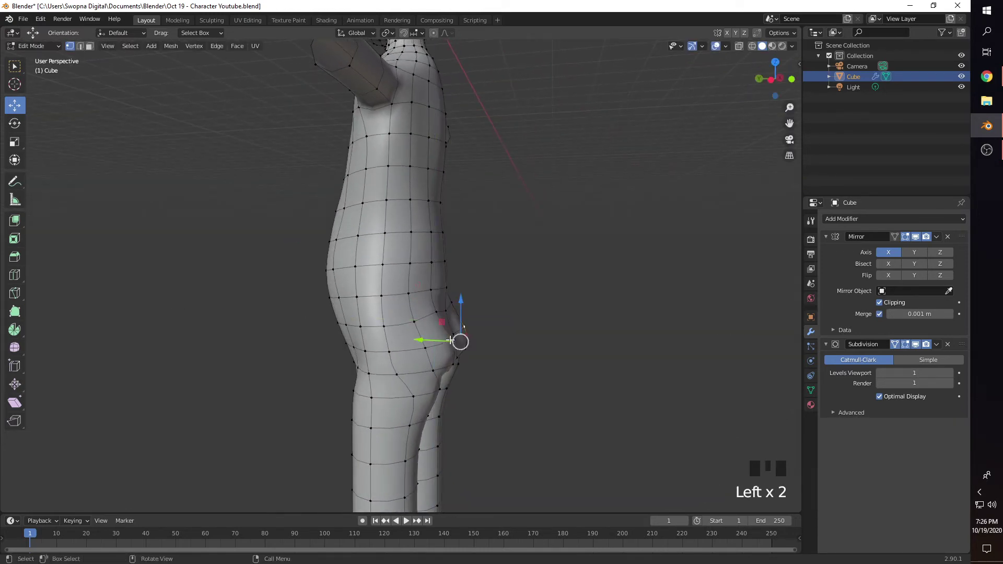
mouse_move(436, 340)
mouse_down()
mouse_move(461, 330)
mouse_move(429, 335)
mouse_move(441, 309)
mouse_move(448, 325)
mouse_up()
click(455, 330)
middle_drag(447, 324, 431, 379)
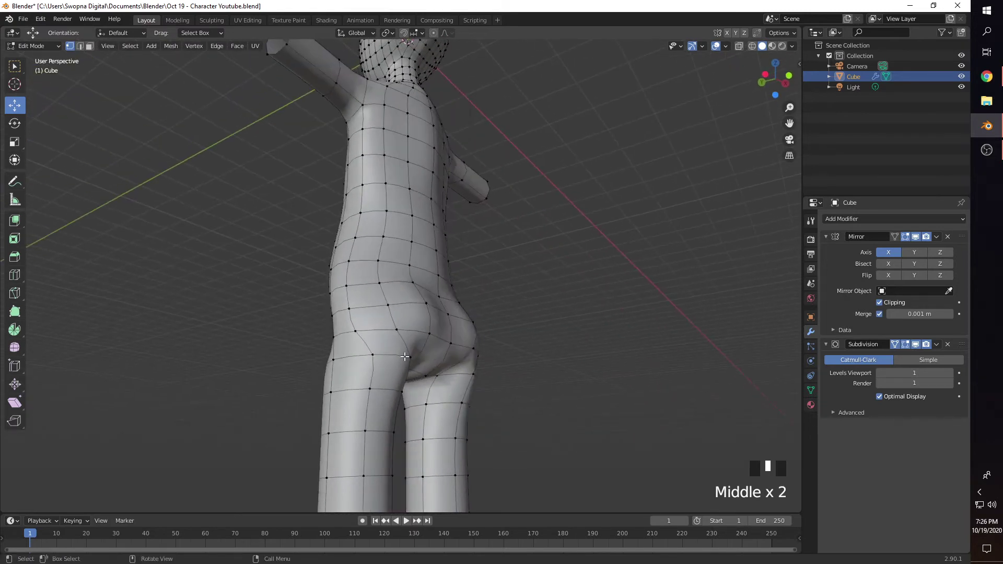
Try a vertical loop cut through the back and leg, and undo it
key(ctrl+r)
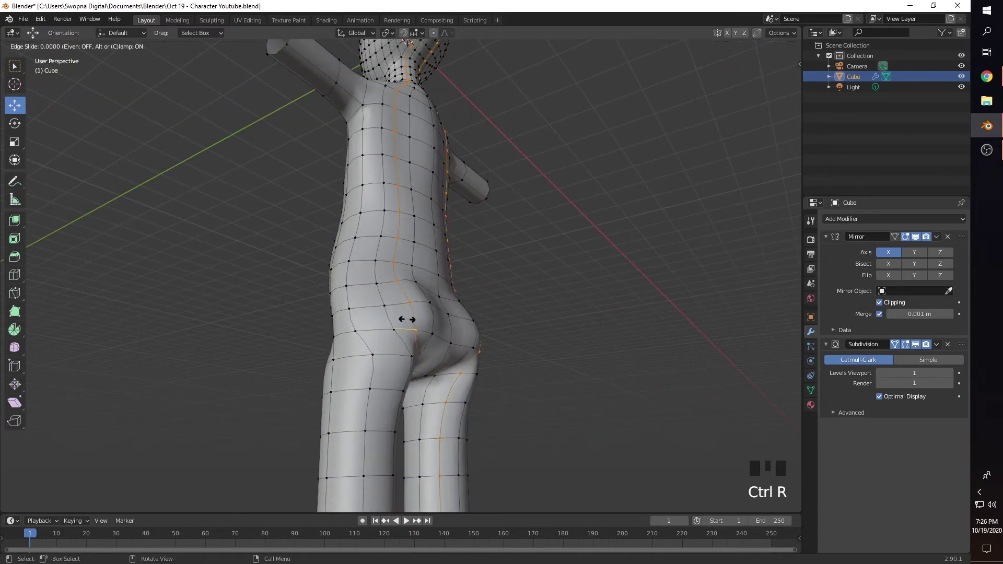
click(381, 157)
key(ctrl+z)
key(ctrl+z)
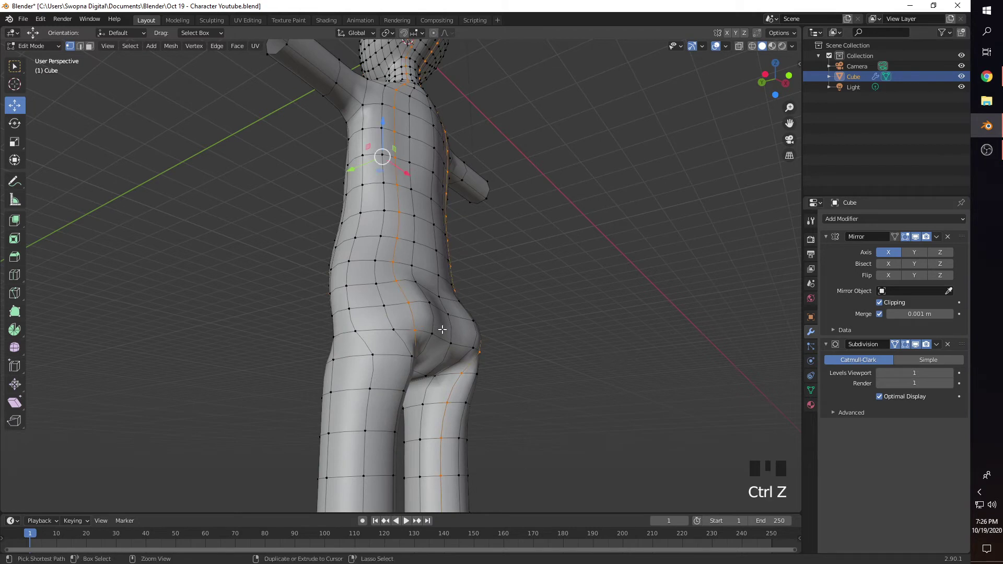
Add a horizontal loop cut around the hips at buttock level
key(ctrl+r)
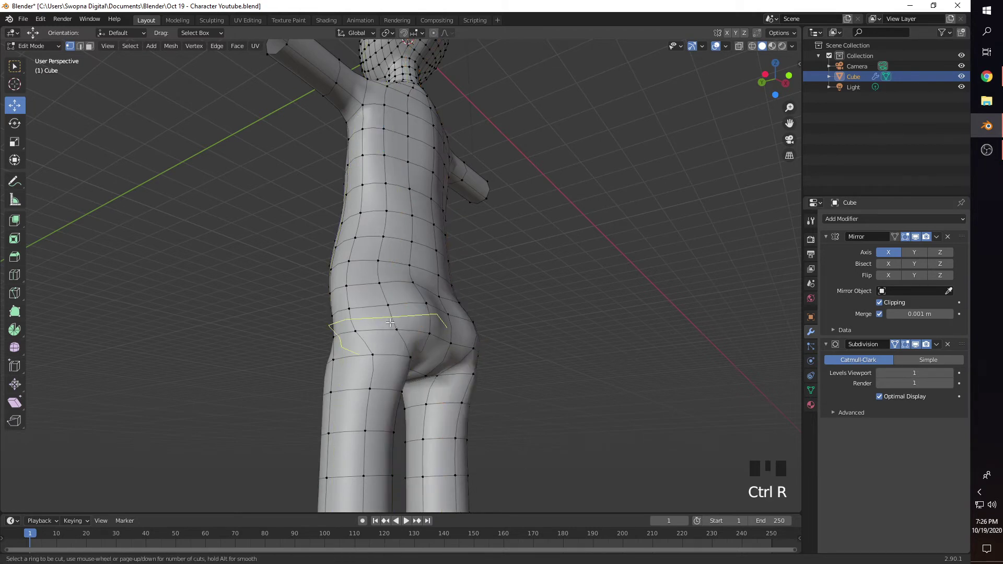
click(391, 322)
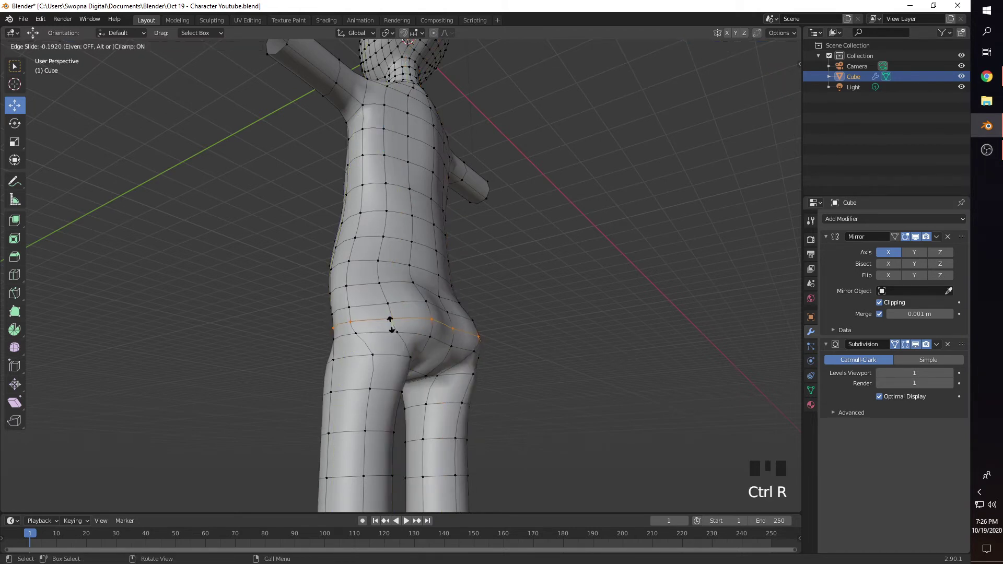
click(392, 327)
middle_drag(392, 327, 471, 360)
click(473, 362)
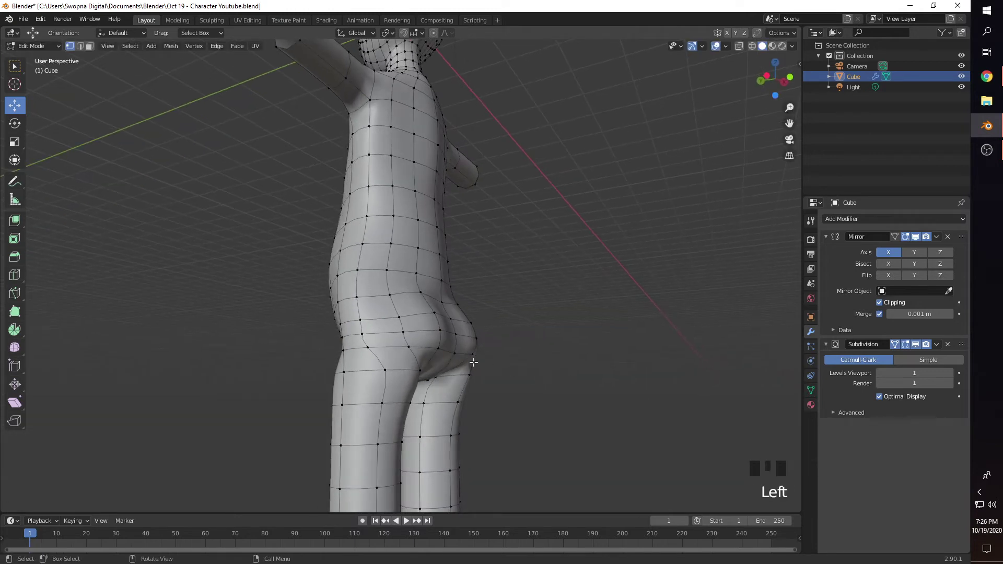
Try another vertical loop cut from the hips, and undo it
key(ctrl+r)
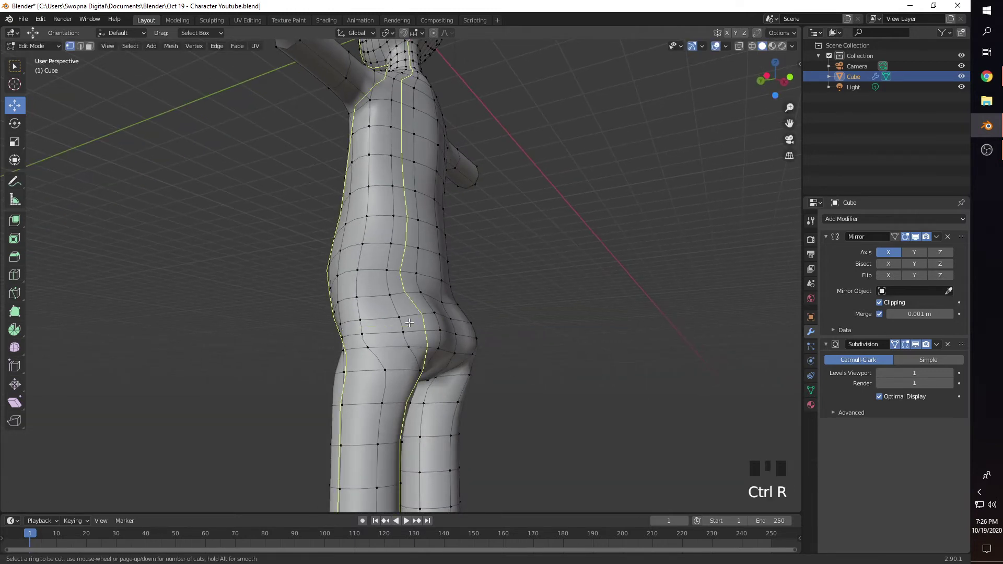
click(409, 328)
click(560, 327)
key(ctrl+z)
key(ctrl+z)
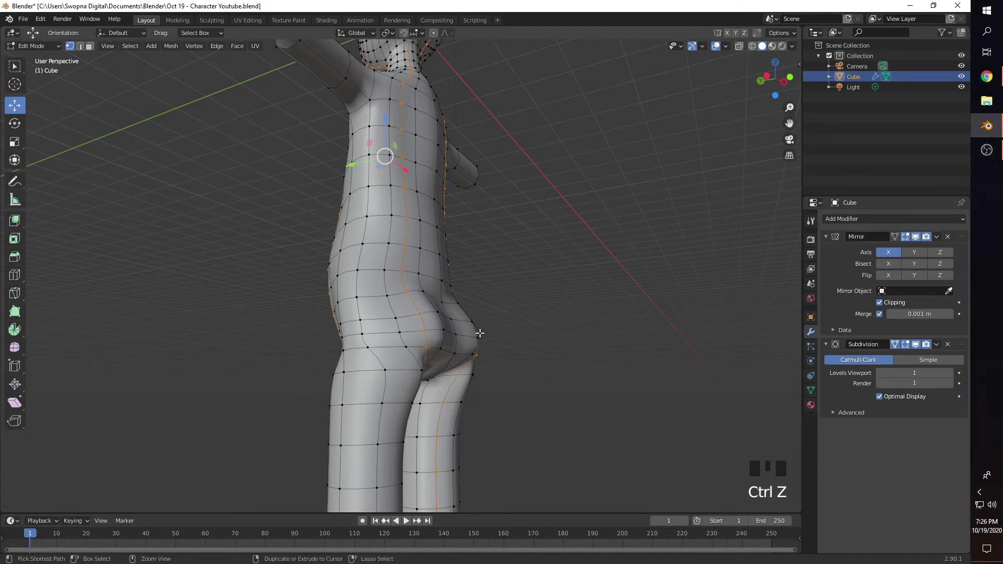
Add a second horizontal loop cut around the hips, left centred between its neighbouring edge loops
key(ctrl+r)
click(405, 327)
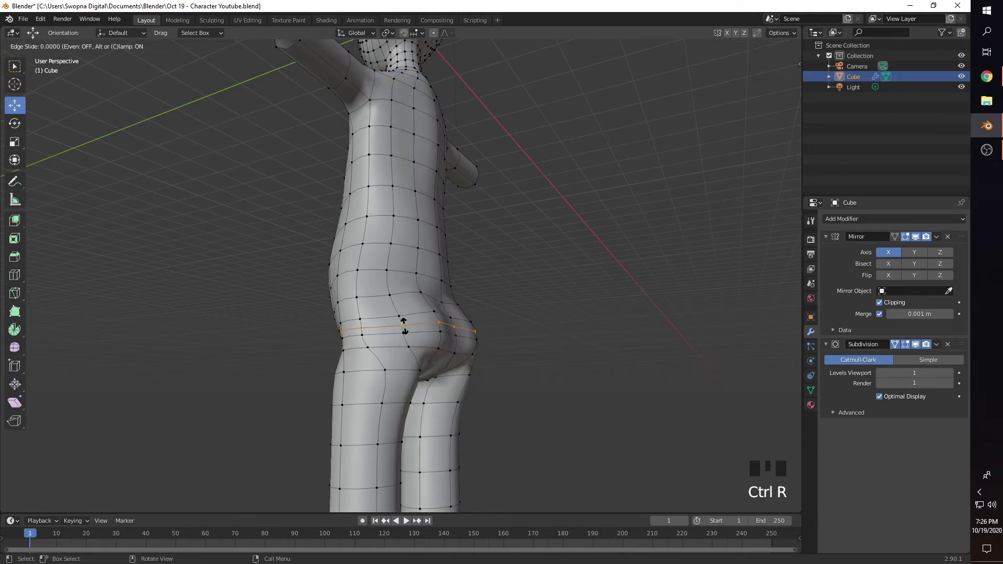
click(403, 324)
middle_drag(520, 369, 526, 392)
Move the rear buttock vertex outward along Y and slightly down with proportional editing
scroll(475, 359, up, 2)
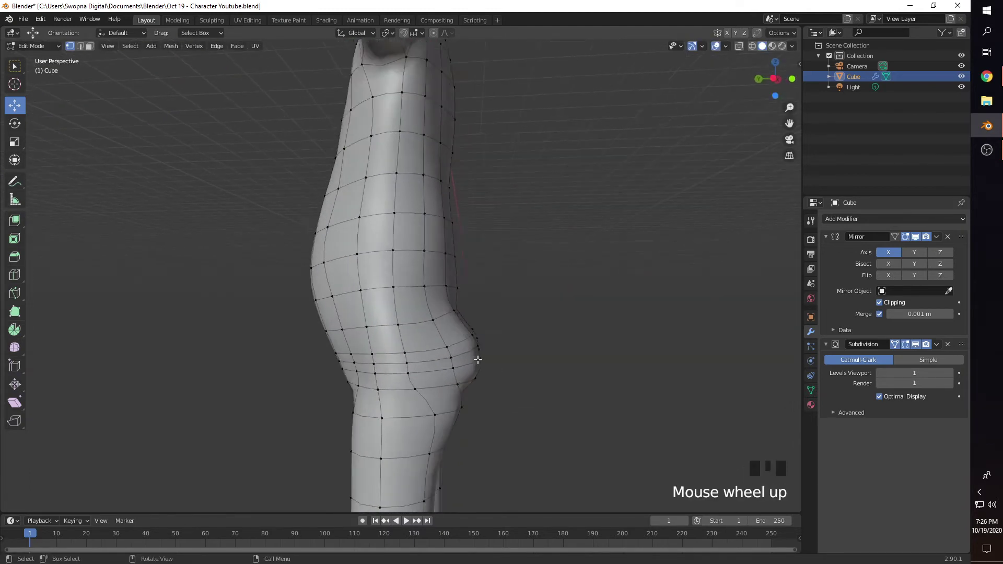
shift+middle_drag(483, 363, 467, 345)
click(494, 335)
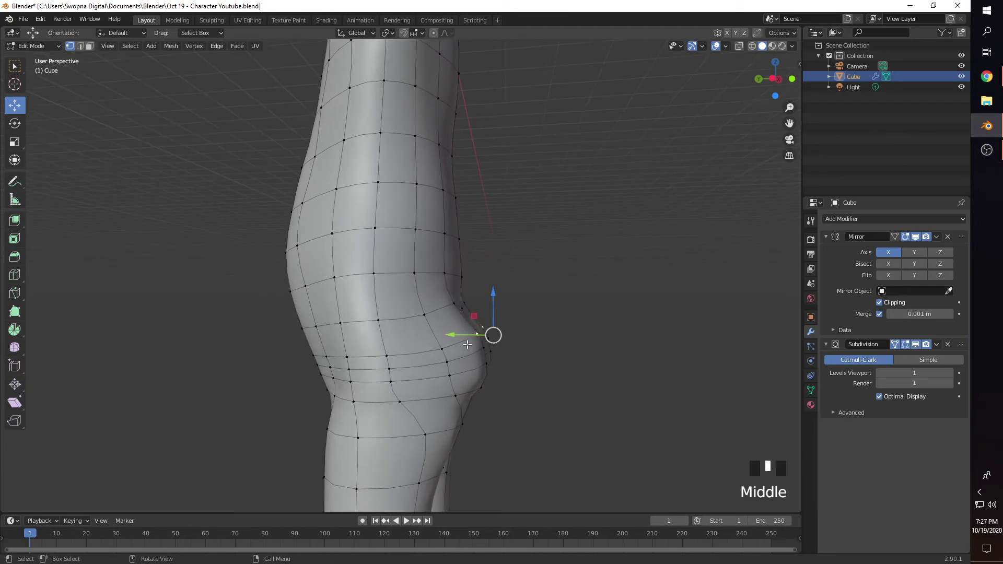
drag(458, 335, 477, 351)
key(o)
scroll(476, 343, up, 6)
scroll(475, 343, down, 3)
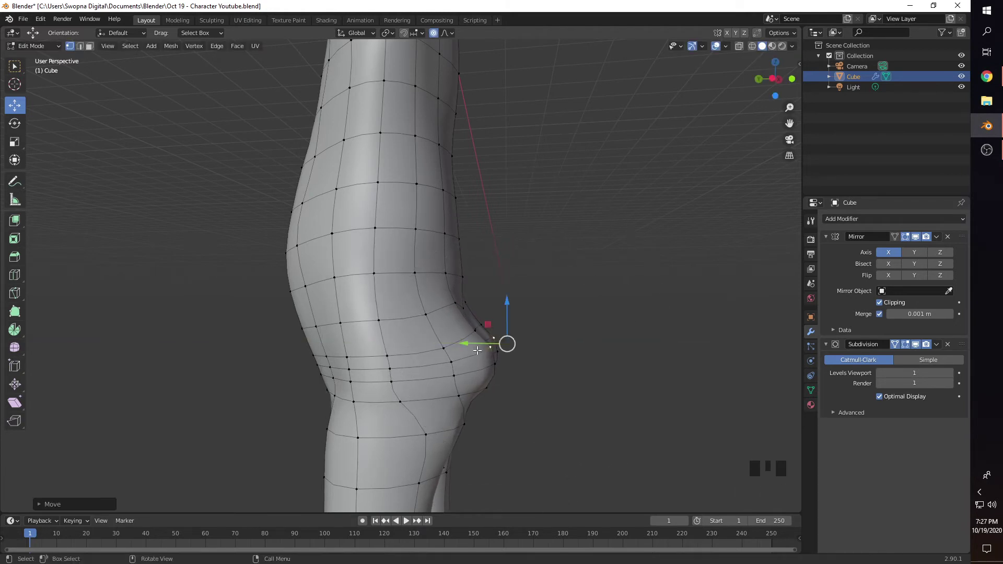
drag(508, 312, 508, 321)
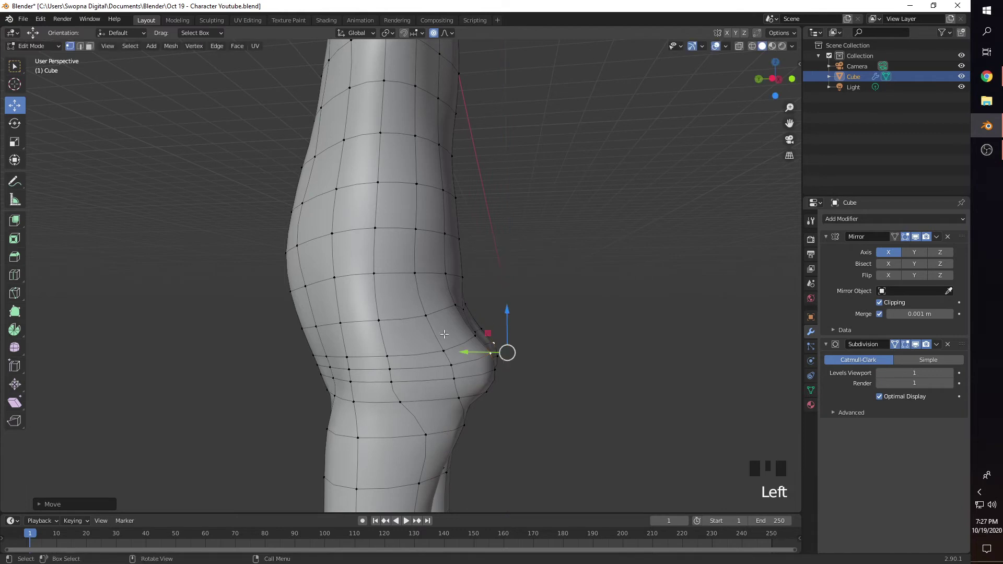
Push the lower-back vertex above the buttocks inward along Y, and turn off proportional editing
click(473, 326)
middle_drag(473, 326, 454, 287)
click(460, 283)
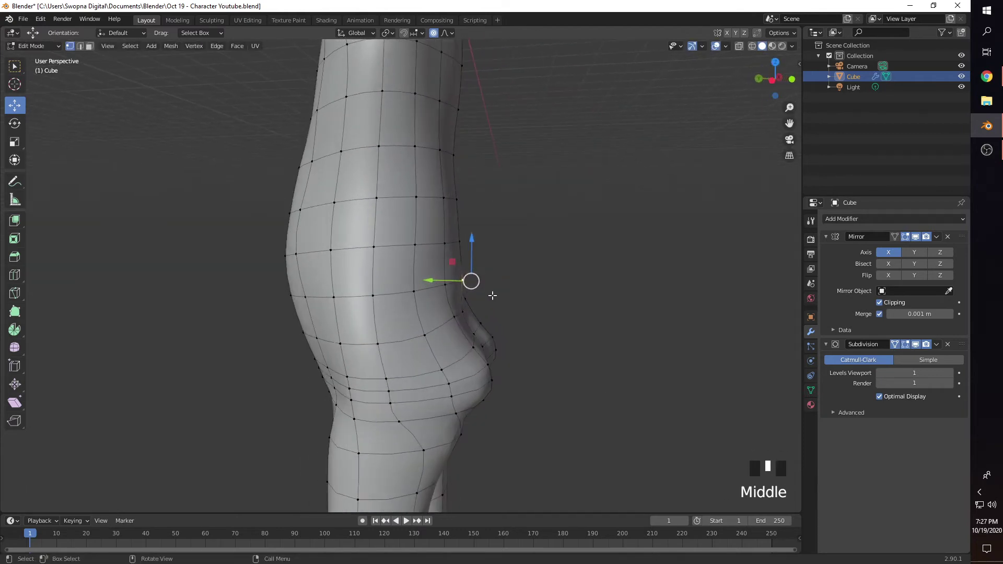
drag(453, 287, 424, 281)
click(470, 280)
key(o)
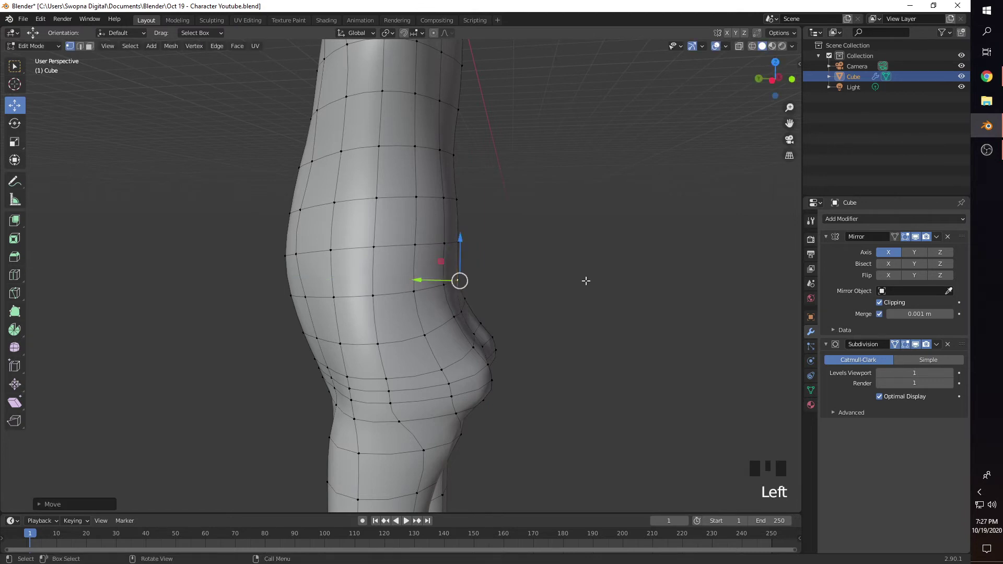
Try to scale the open edge loops at the leg ends, and undo the scaling
middle_drag(586, 280, 509, 345)
scroll(492, 335, down, 2)
scroll(492, 335, down, 3)
click(509, 344)
middle_drag(472, 377, 510, 375)
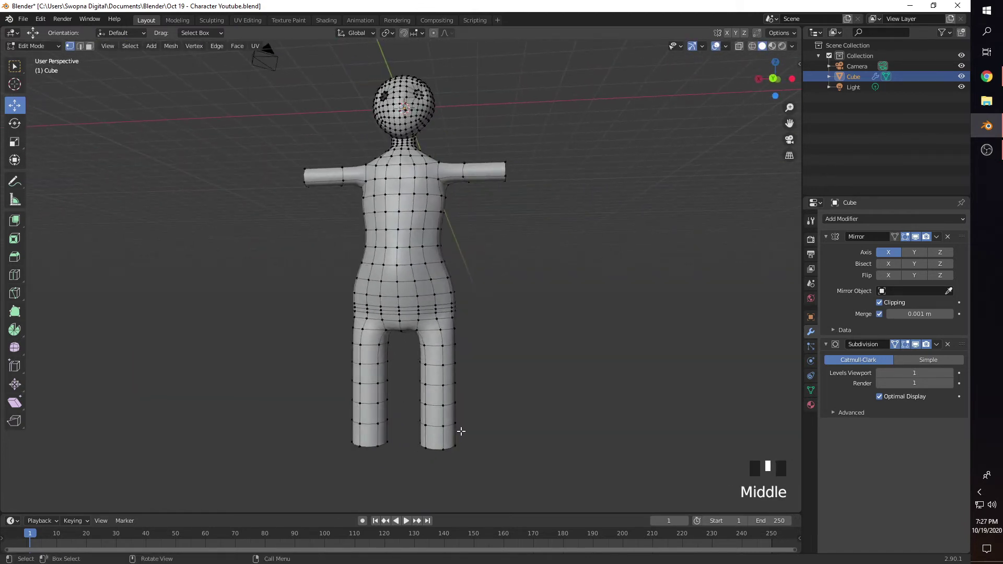
click(435, 451)
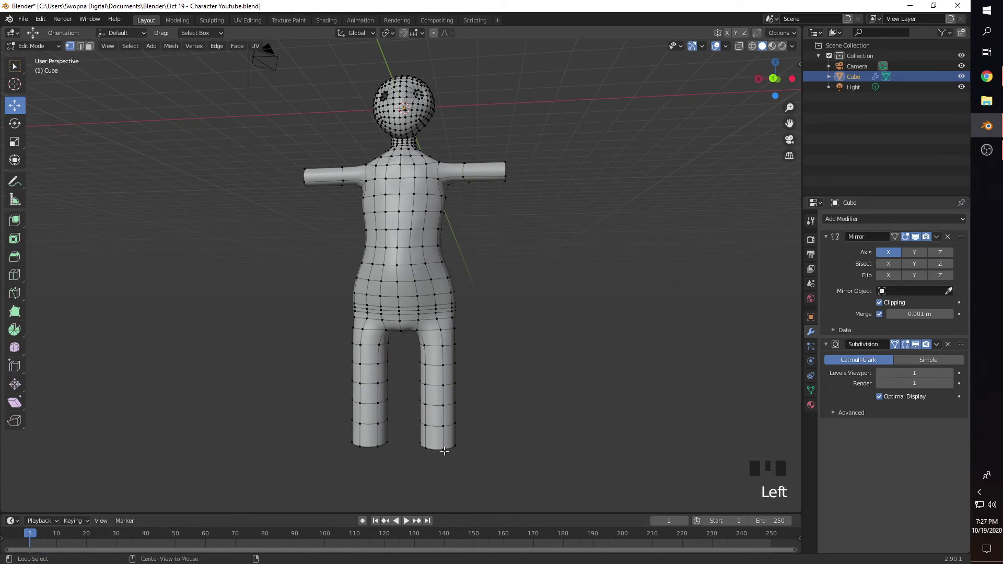
alt+shift+click(444, 450)
key(s)
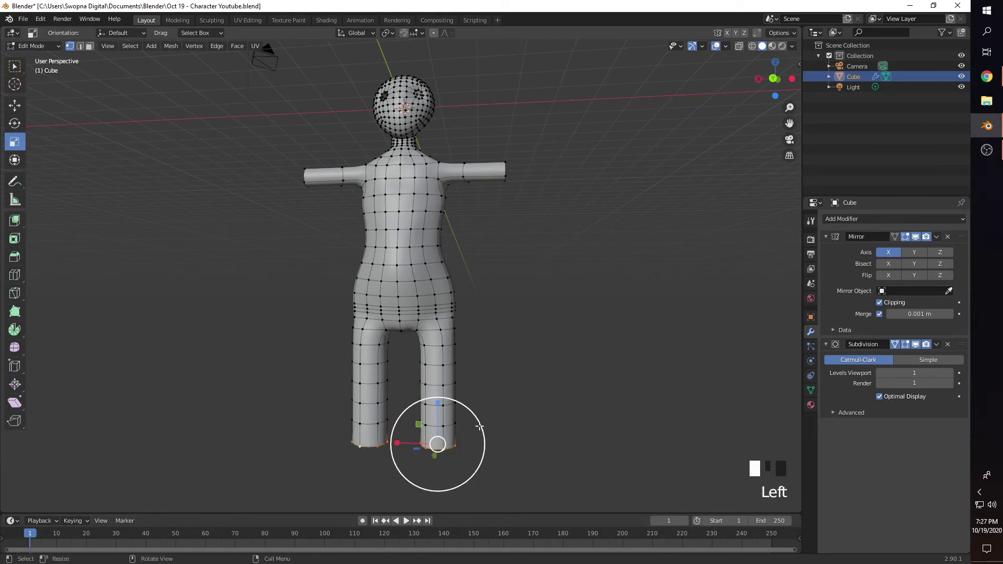
drag(479, 427, 443, 416)
key(ctrl+z)
Select the open edge loops at the leg ends and move them about 0.22 m forward along Y with proportional editing
scroll(466, 425, down, 4)
middle_drag(486, 405, 423, 395)
middle_drag(419, 443, 411, 440)
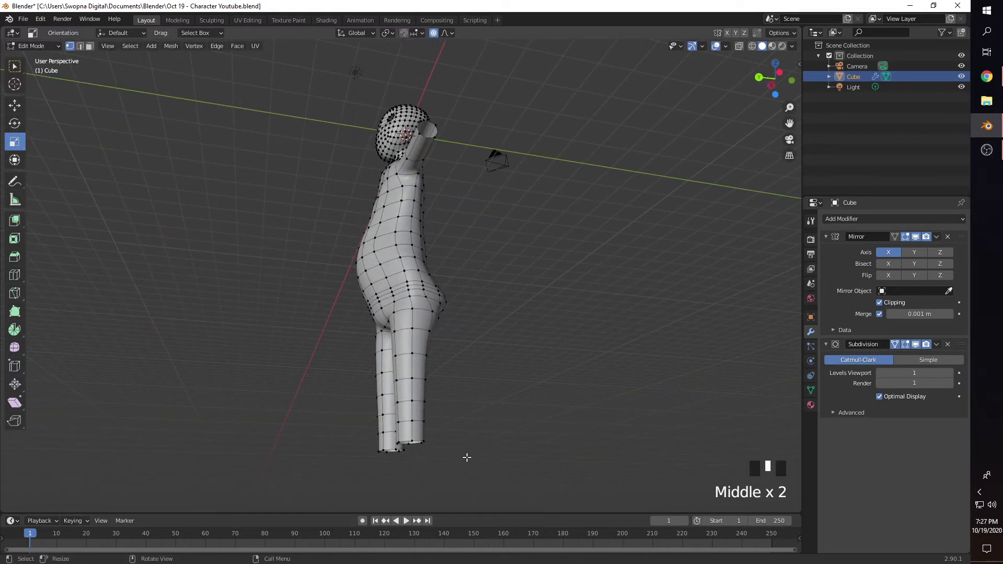
middle_drag(466, 457, 417, 443)
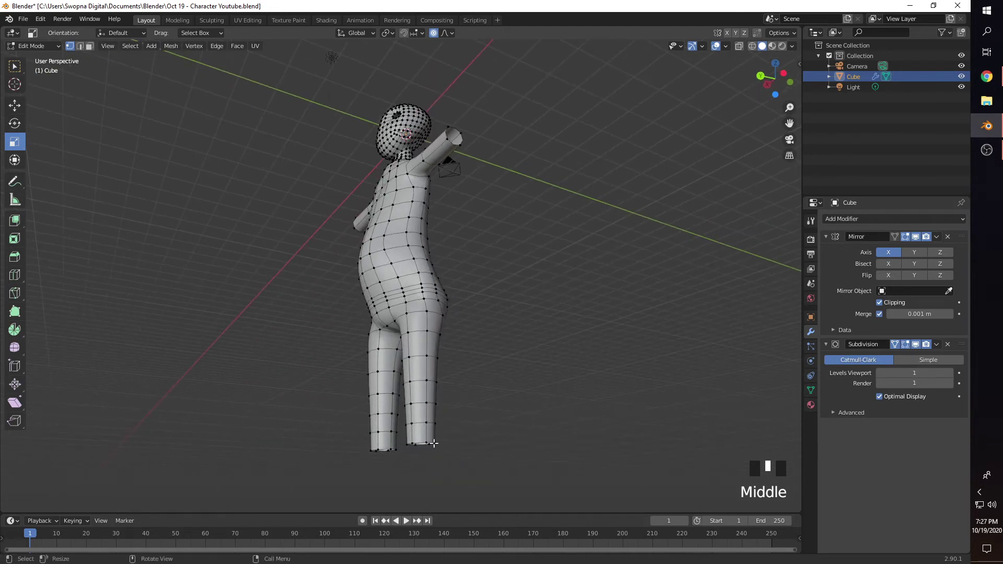
alt+shift+click(420, 289)
middle_drag(420, 288, 422, 369)
alt+shift+click(408, 269)
middle_drag(407, 269, 426, 379)
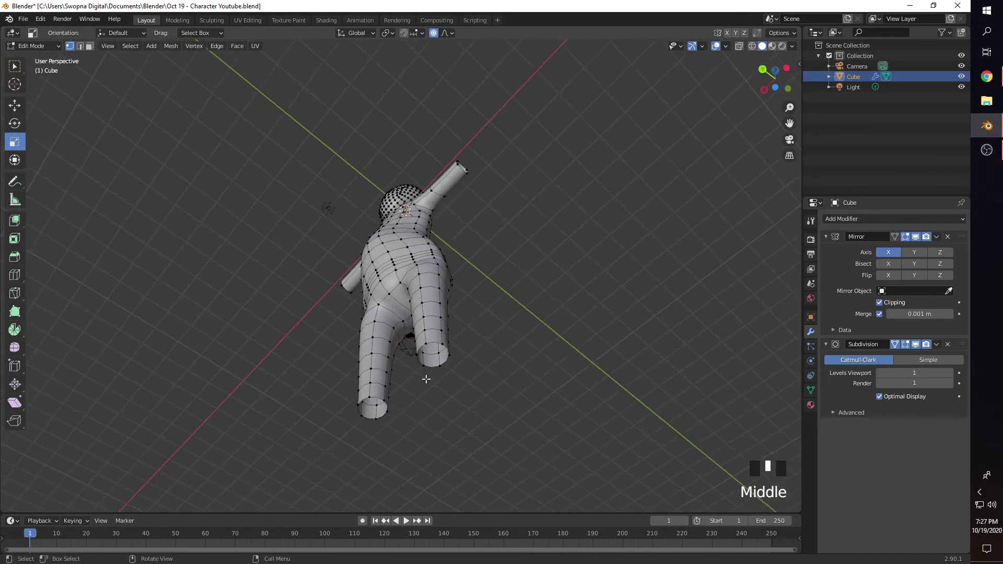
alt+shift+click(431, 343)
middle_drag(431, 343, 387, 401)
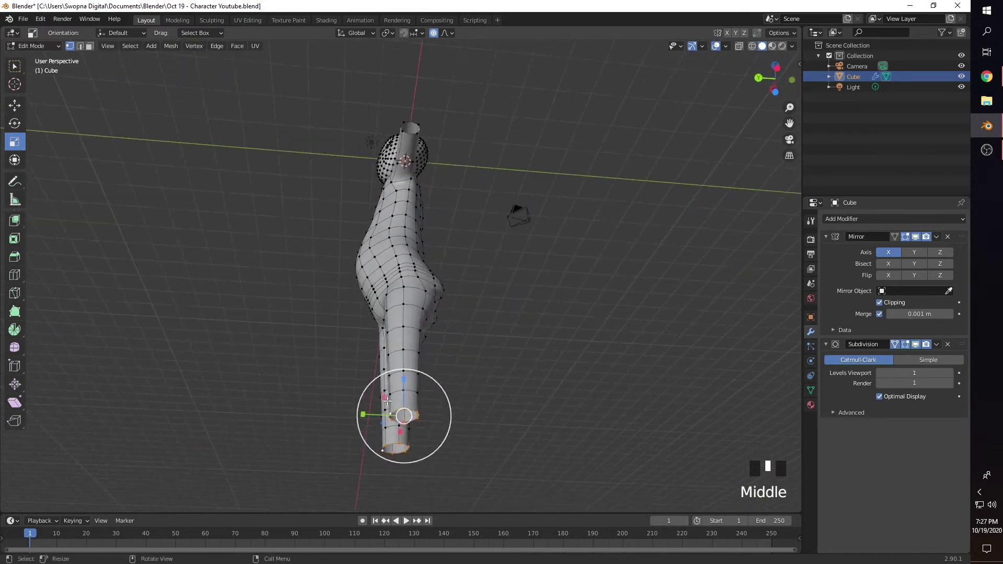
key(g)
drag(365, 416, 355, 414)
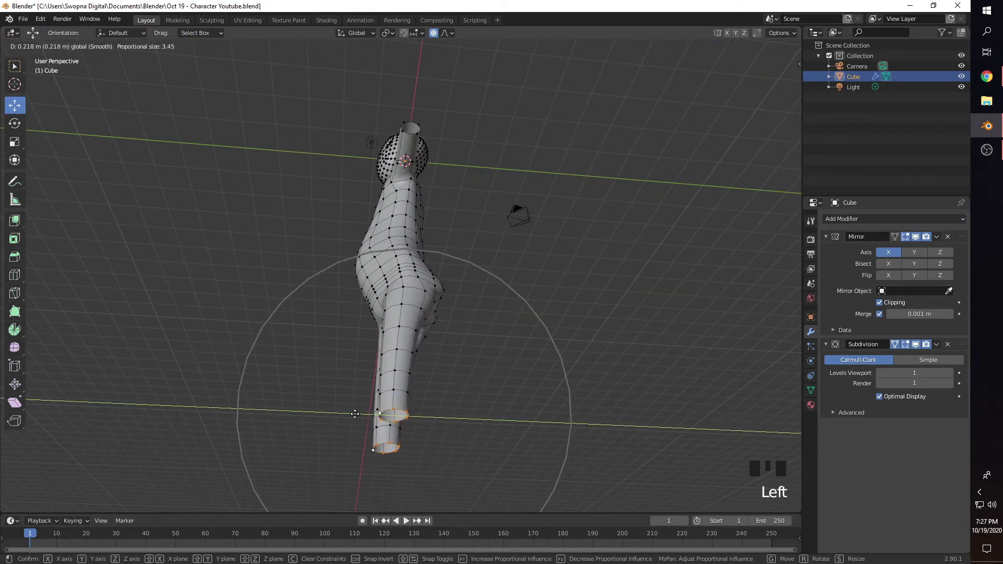
middle_drag(356, 414, 355, 453)
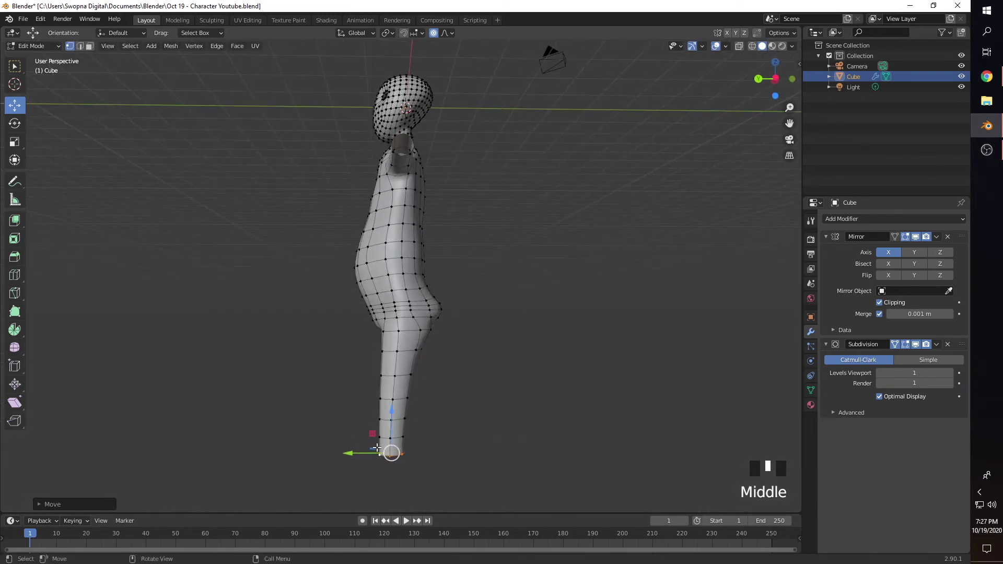
Nudge the open leg-end loops slightly further forward along Y with proportional editing
click(355, 453)
click(354, 453)
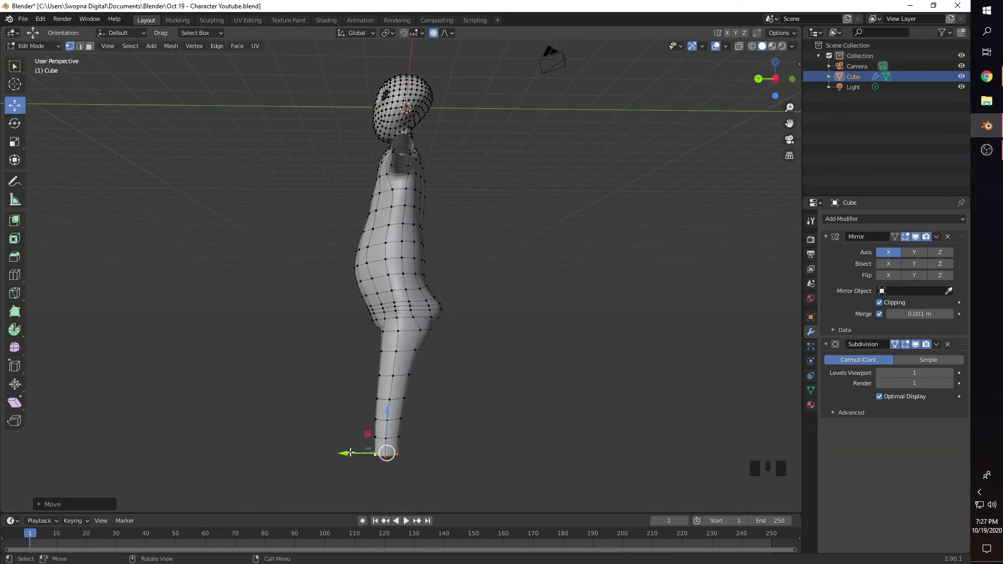
drag(350, 452, 348, 453)
Extrude the open leg-end loops downward along Z by about 3 m to form the lower legs, and clear the selection
middle_drag(348, 452, 409, 378)
scroll(422, 304, down, 2)
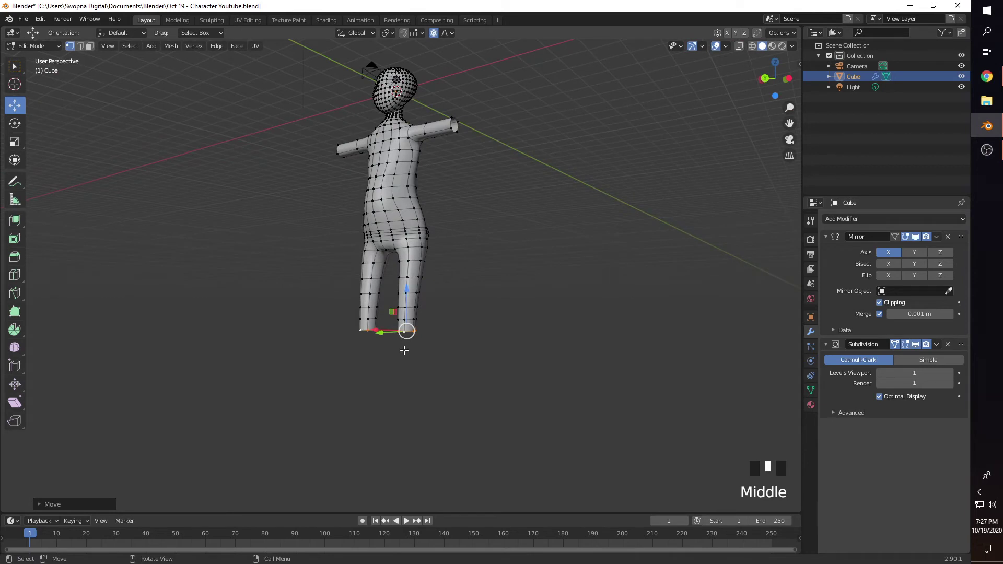
key(e)
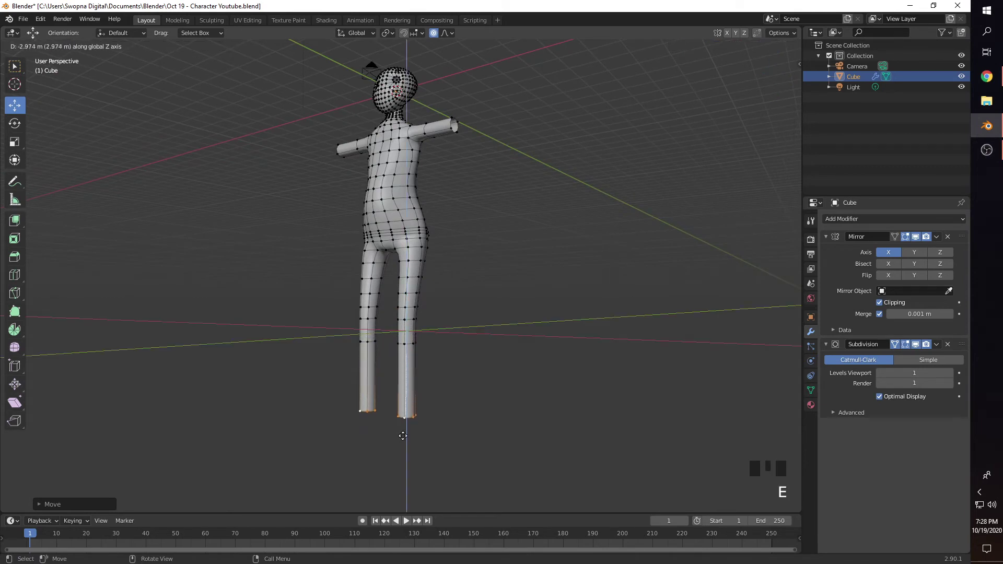
click(403, 436)
click(471, 404)
Add five evenly spaced loop cuts to the extruded lower legs and slide them slightly along the leg
key(ctrl+r)
scroll(407, 384, up, 4)
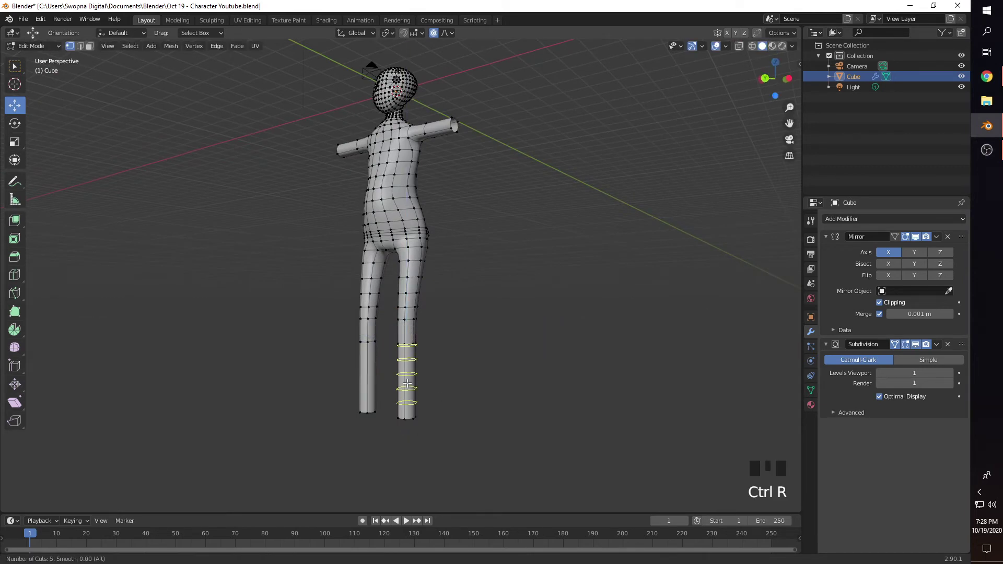
click(407, 384)
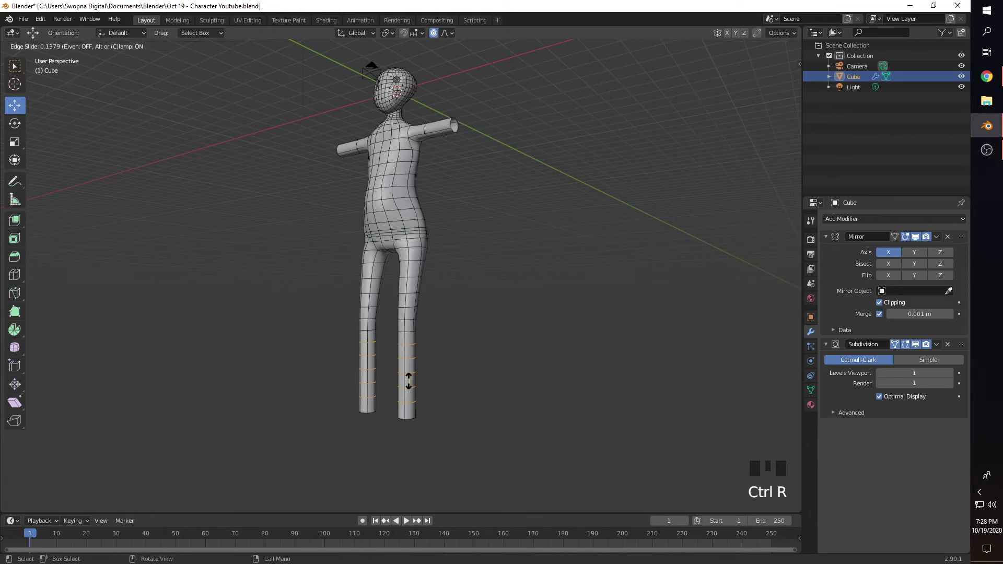
click(408, 381)
Bend the lower legs backward along Y at the calves with proportional editing
middle_drag(443, 385, 368, 403)
click(373, 368)
scroll(373, 400, up, 3)
mouse_move(364, 405)
mouse_down()
mouse_move(392, 405)
mouse_move(355, 401)
mouse_move(367, 403)
mouse_up()
key(ctrl+z)
scroll(360, 402, up, 3)
scroll(358, 399, up, 4)
scroll(361, 403, down, 2)
scroll(367, 403, down, 2)
middle_drag(428, 369, 369, 293)
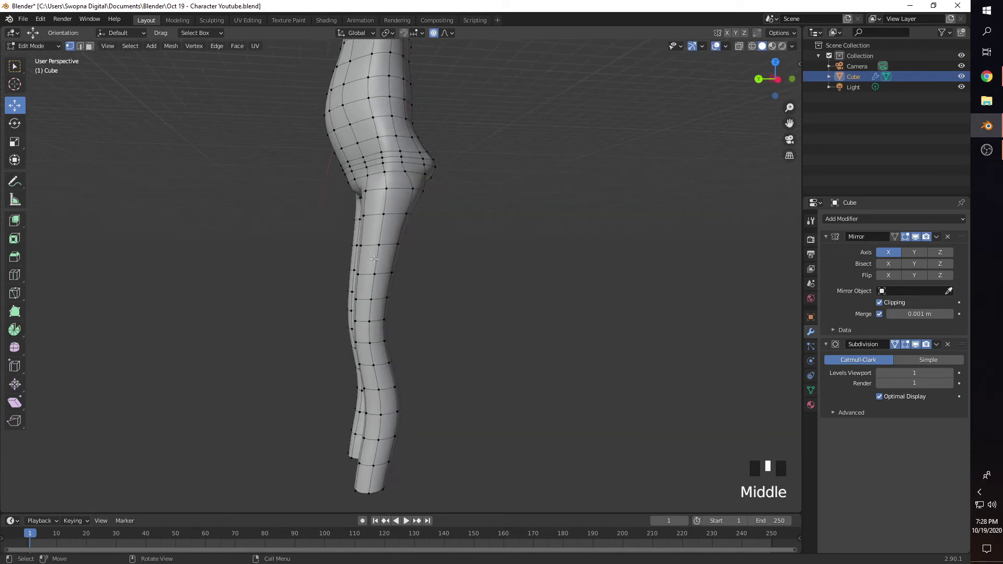
Deselect the mesh and save the file
scroll(367, 296, down, 3)
shift+middle_drag(385, 257, 416, 220)
drag(417, 217, 417, 215)
click(414, 280)
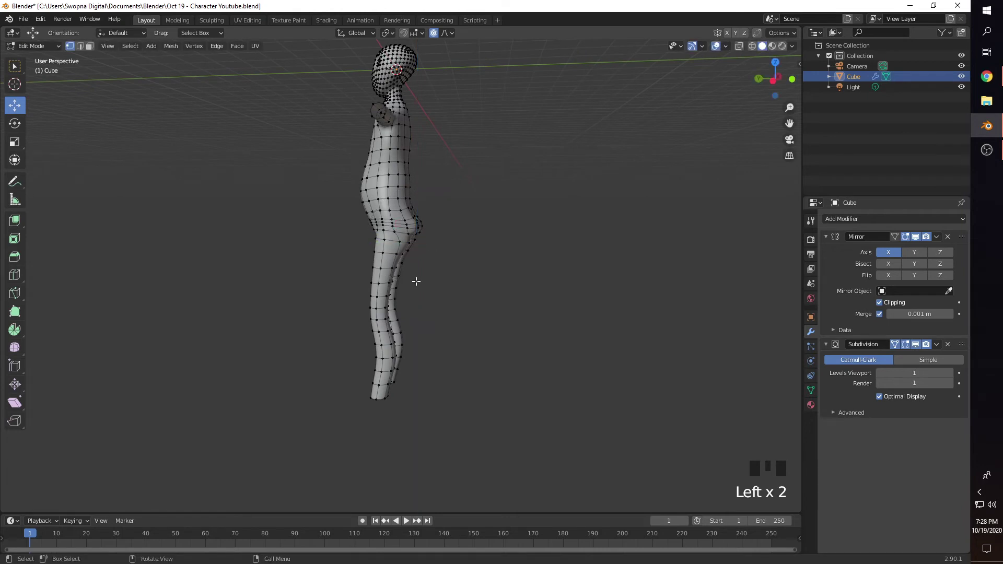
key(ctrl+s)
Select the front face at the leg end in face mode and shrink it to about half along Z with proportional editing
middle_drag(414, 280, 455, 284)
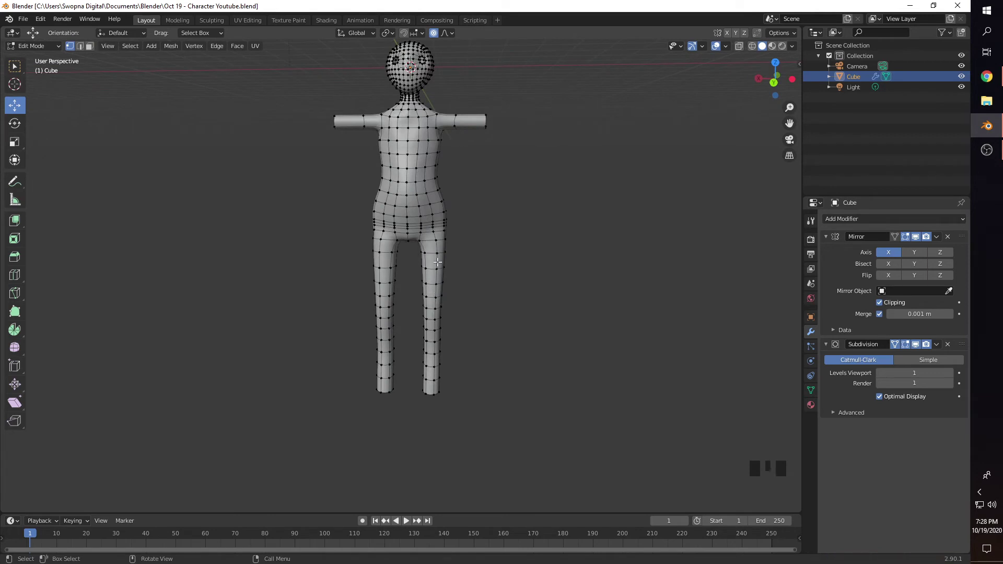
shift+middle_drag(441, 209, 425, 237)
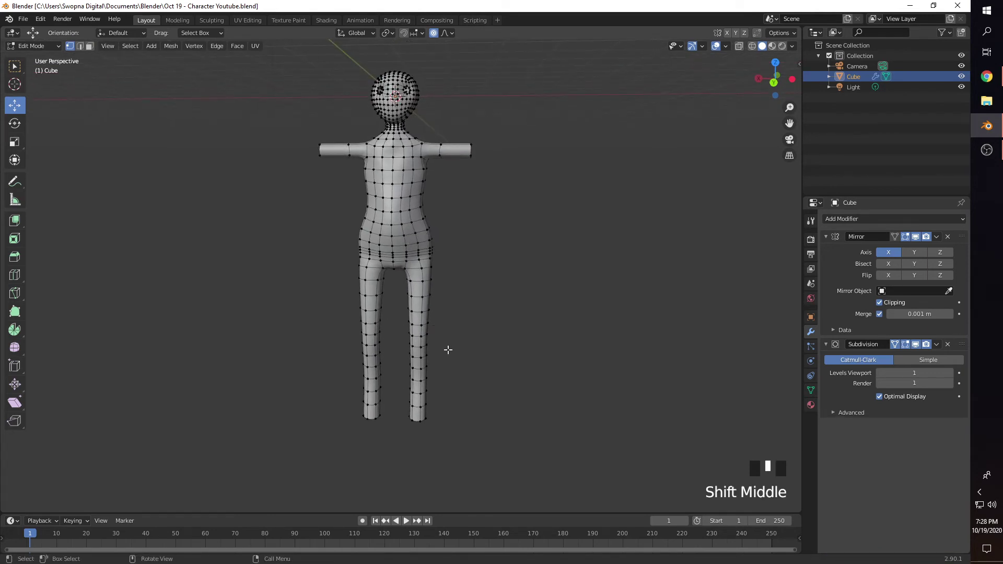
shift+middle_drag(406, 383, 393, 362)
scroll(404, 345, up, 2)
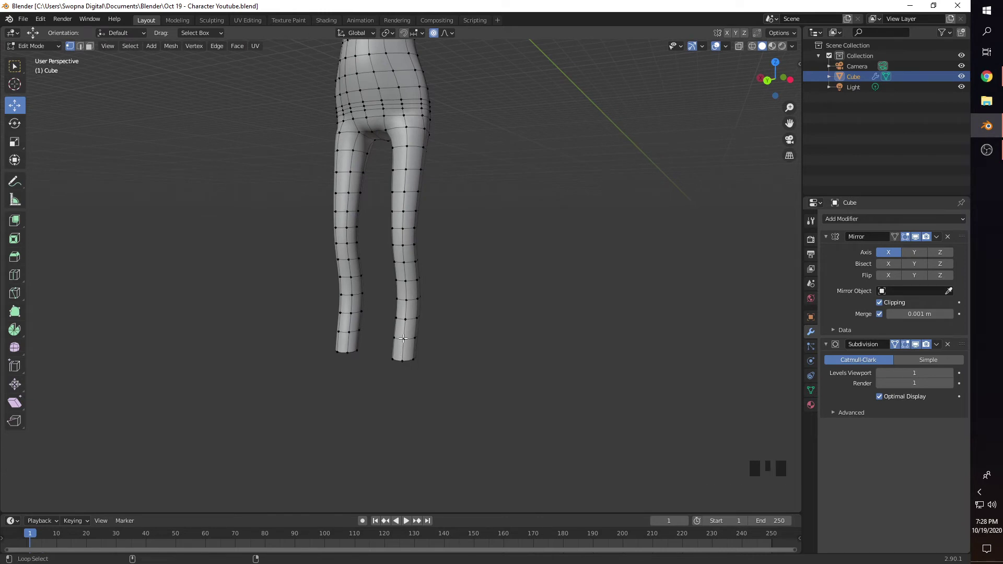
alt+shift+click(402, 347)
click(417, 342)
scroll(431, 366, up, 1)
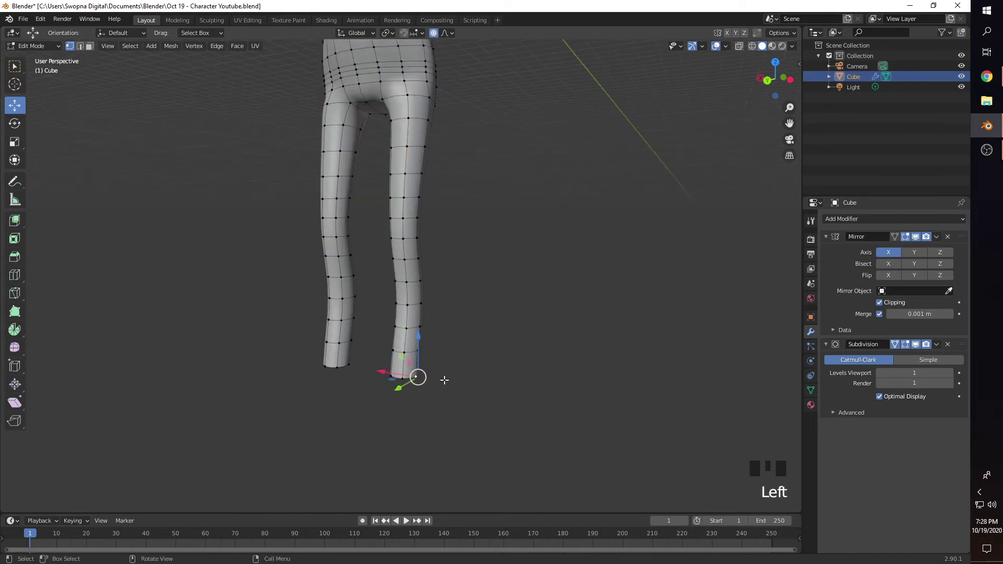
key(3)
click(398, 365)
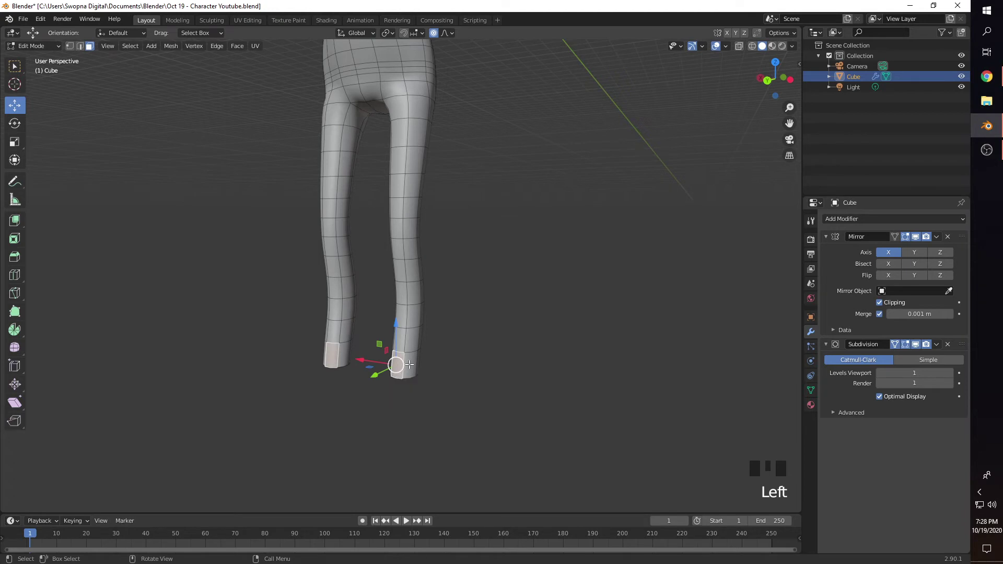
key(s)
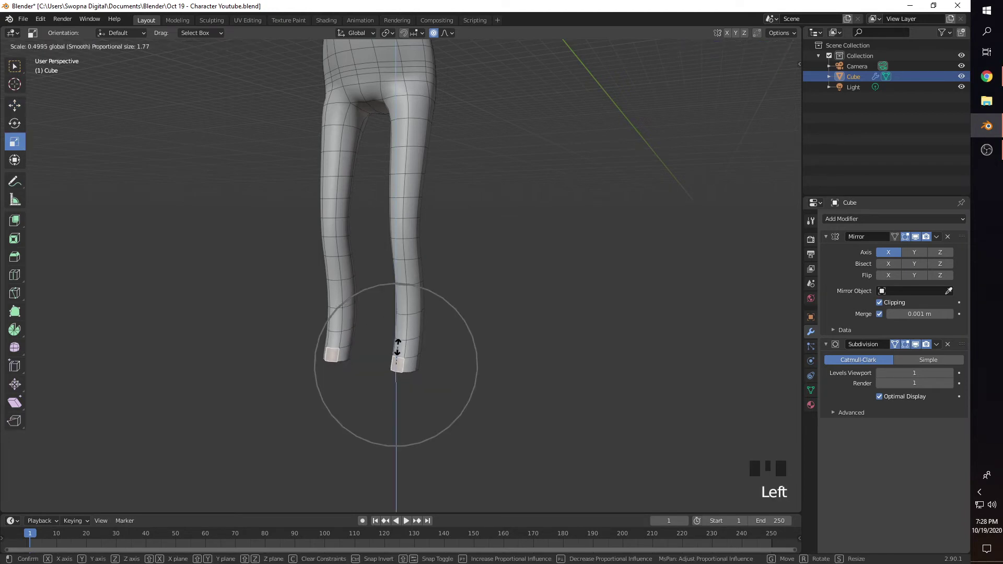
click(400, 349)
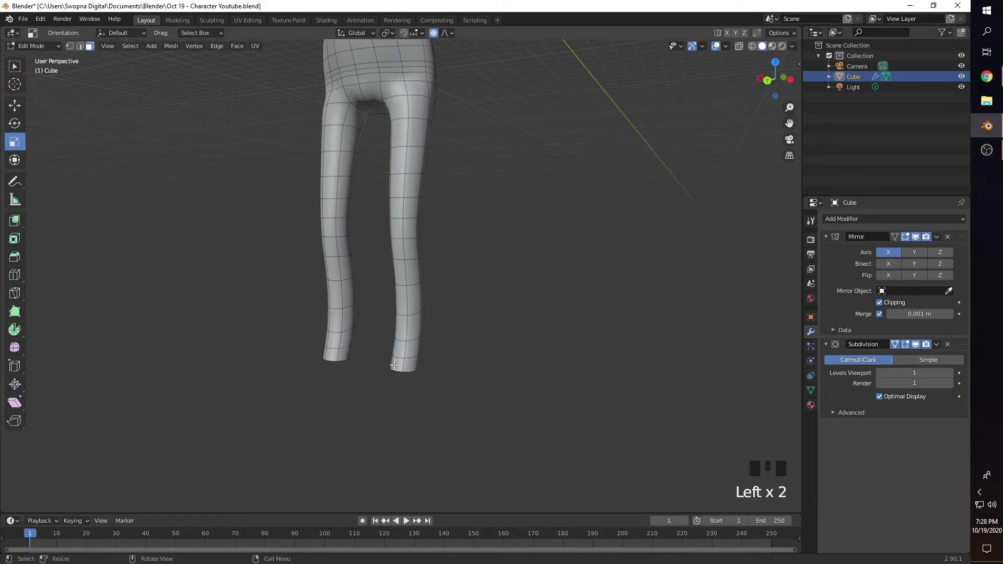
Reselect the front ankle face and turn off proportional editing
click(395, 365)
key(o)
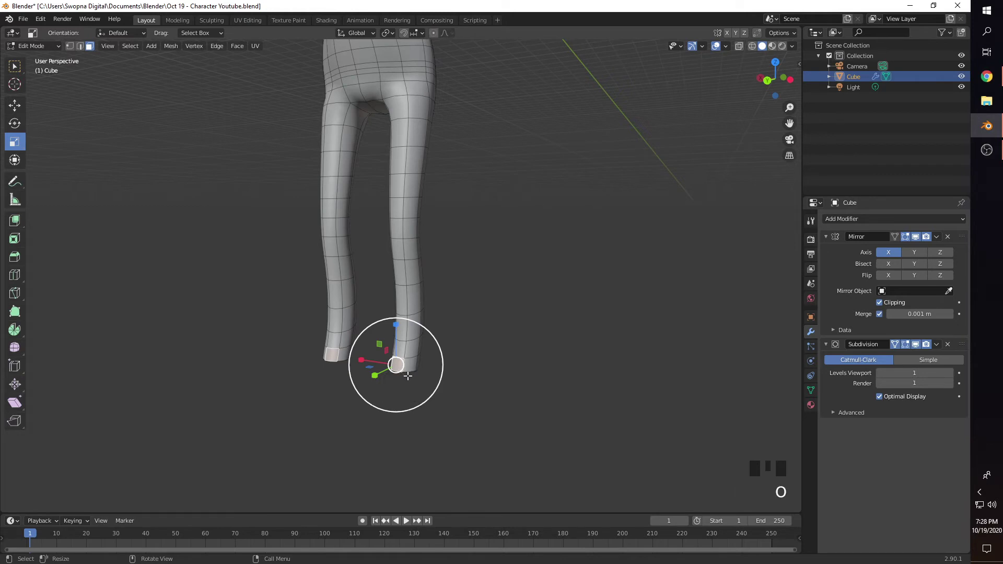
middle_drag(407, 377, 336, 372)
Try to start the feet by extruding the front ankle faces forward and lowering their ends along Z
key(e)
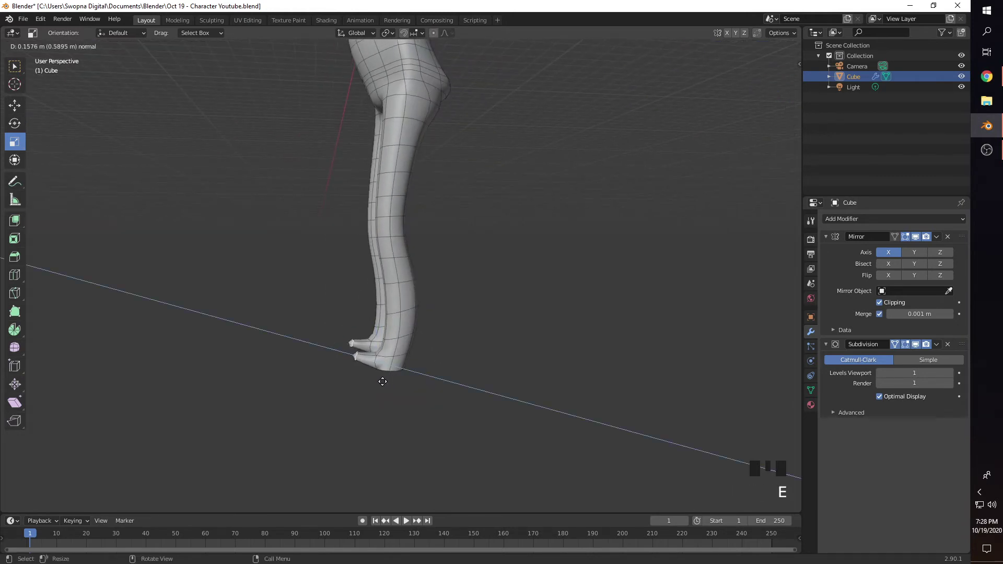
click(338, 385)
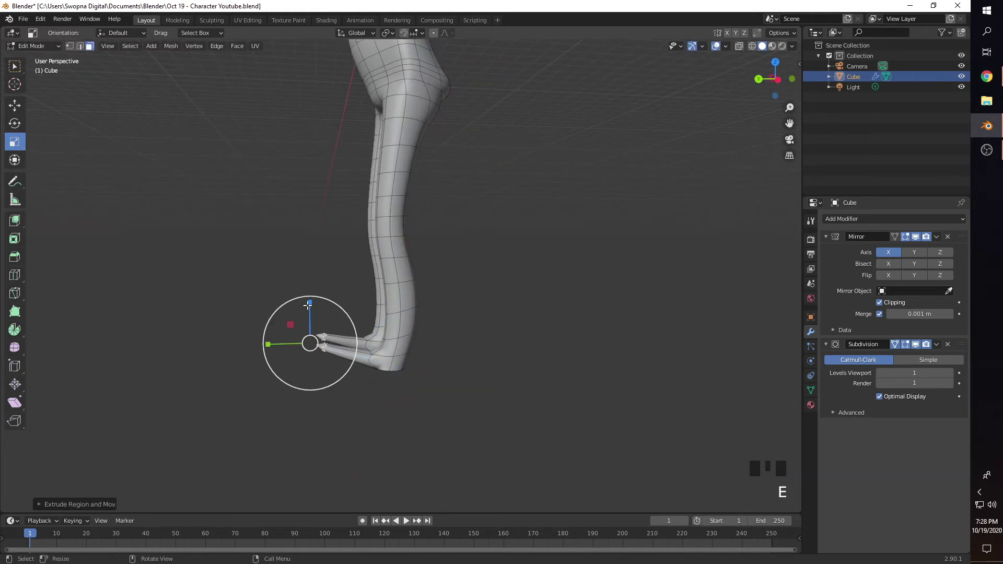
key(g)
drag(307, 306, 311, 324)
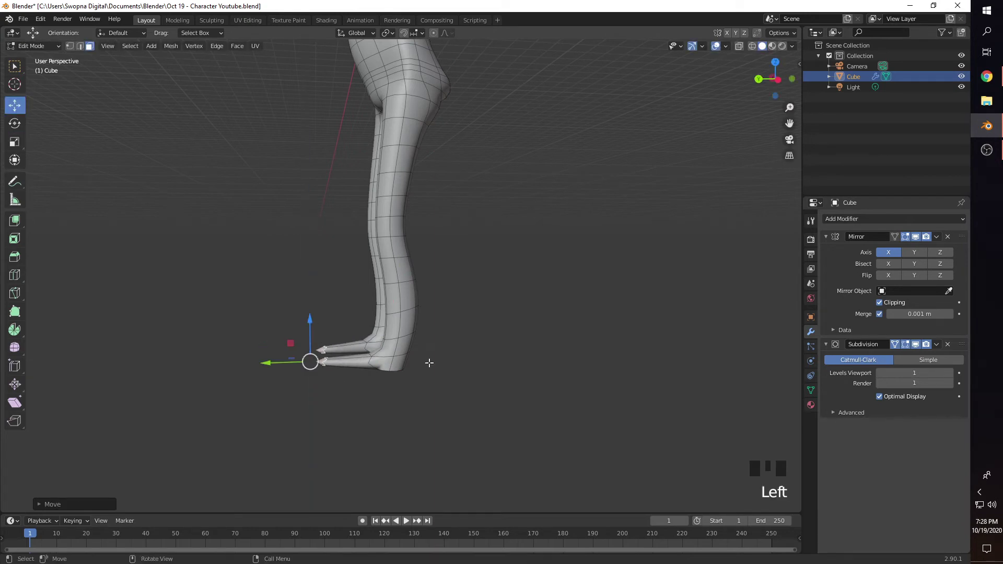
Try enlarging the extruded foot end faces and moving them back along Y toward the ankles
key(s)
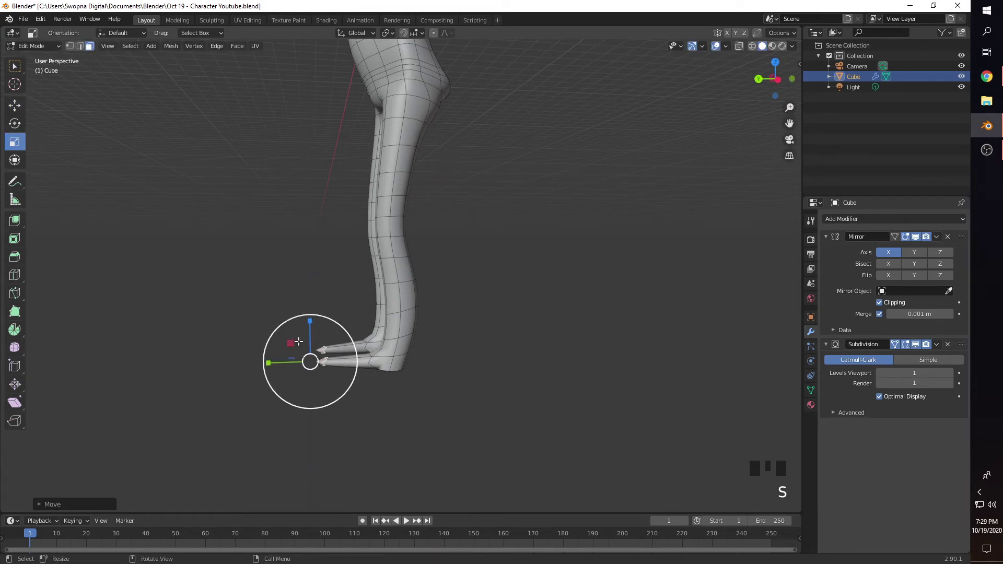
drag(339, 326, 356, 319)
drag(372, 275, 365, 257)
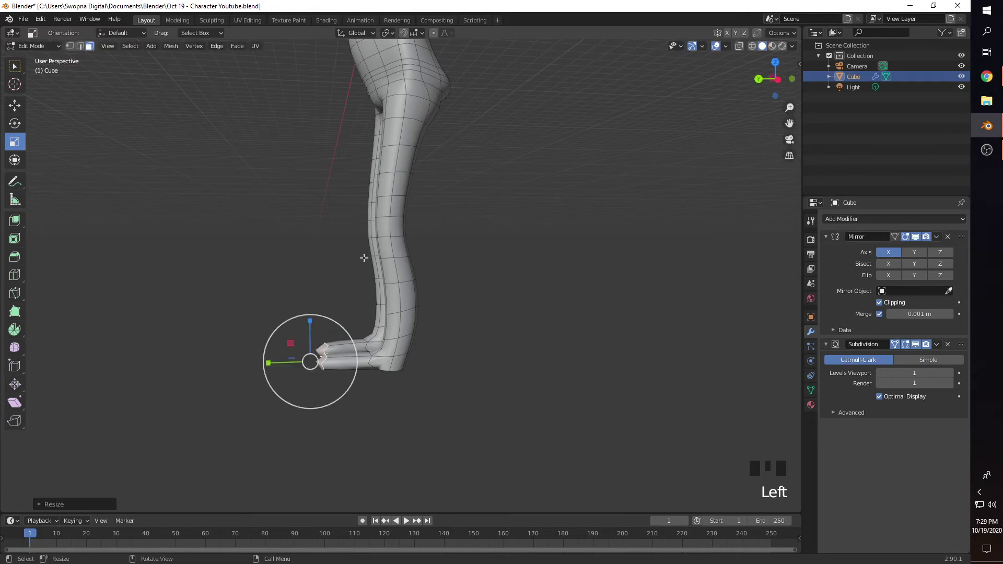
key(g)
drag(266, 368, 273, 363)
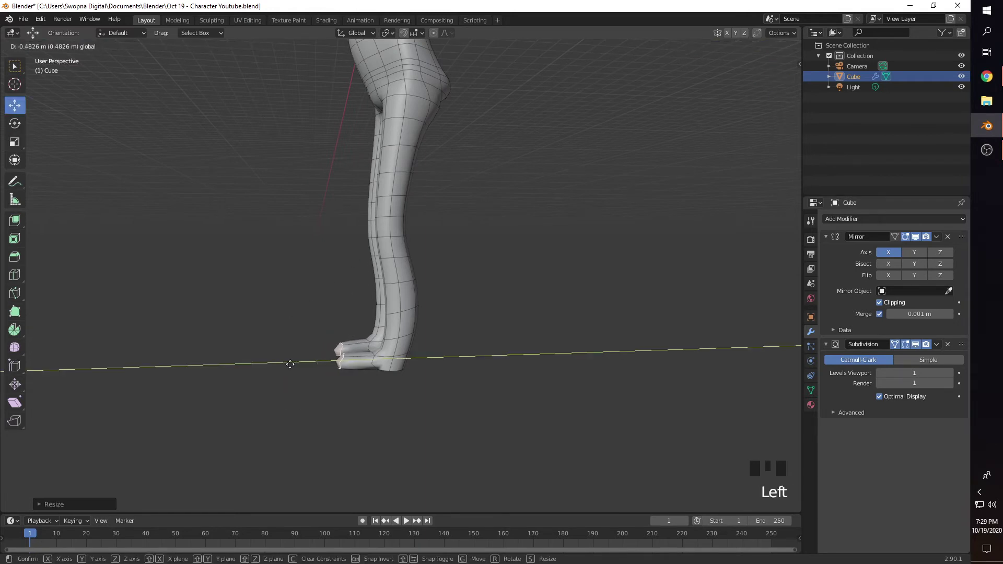
drag(319, 365, 320, 363)
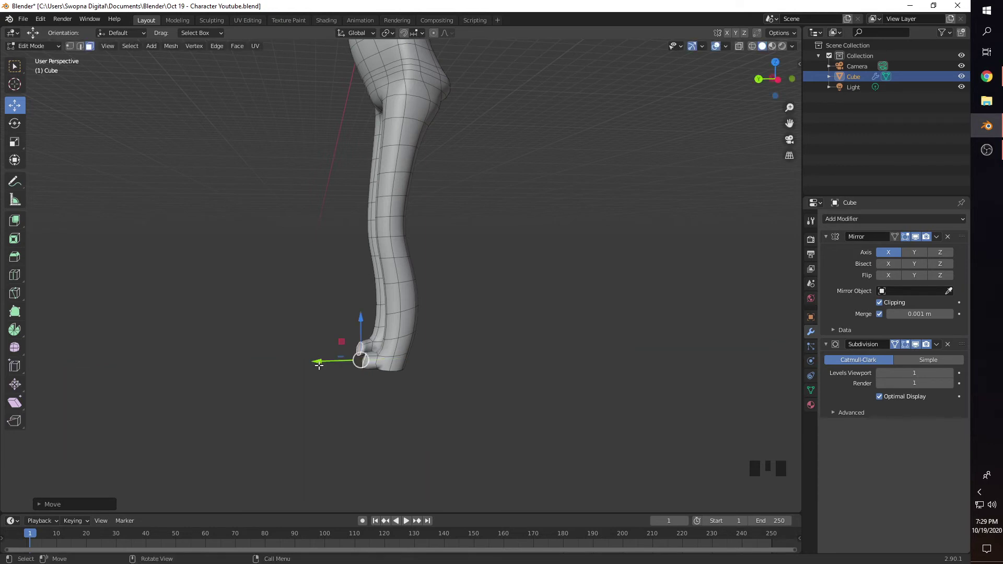
Try extruding the foot end faces forward once more and adjusting the height of the toes
key(e)
click(291, 365)
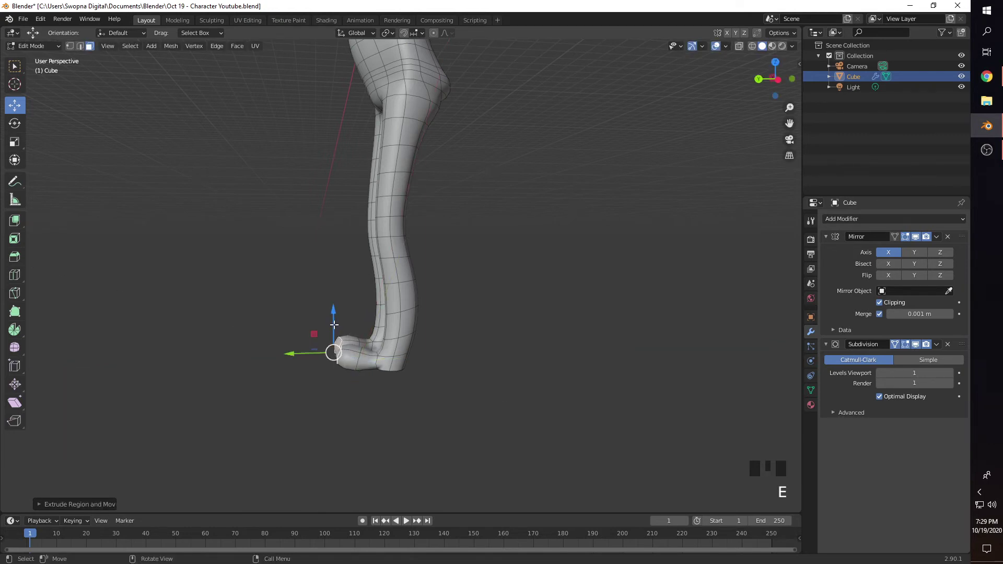
drag(333, 324, 305, 359)
Switch to vertex selection and try flattening the feet by lowering vertices on their upper side along Z
middle_drag(305, 359, 369, 366)
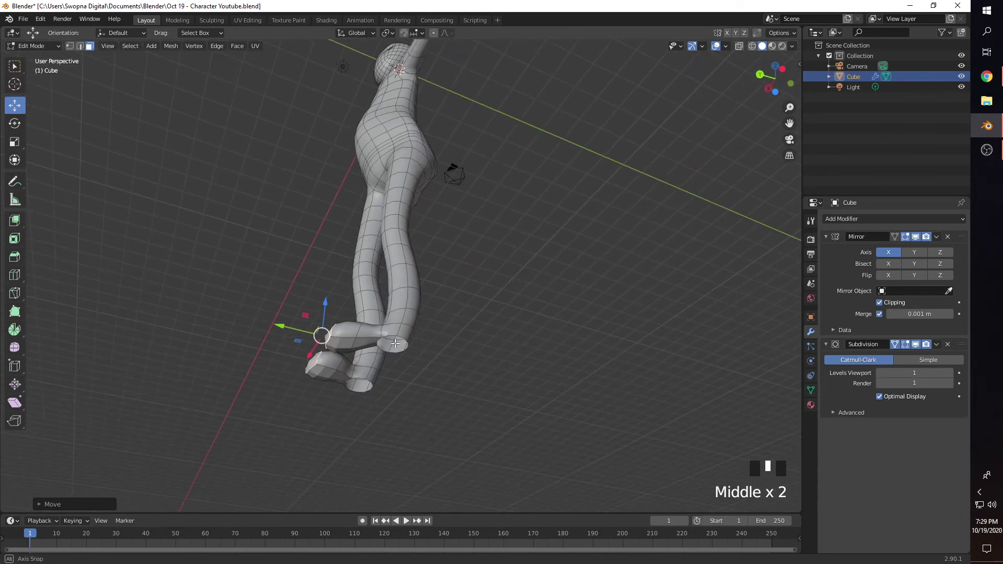
scroll(369, 403, up, 3)
mouse_move(304, 406)
middle_down()
mouse_move(319, 420)
mouse_move(305, 418)
middle_up()
key(Tab)
key(Tab)
key(1)
click(305, 418)
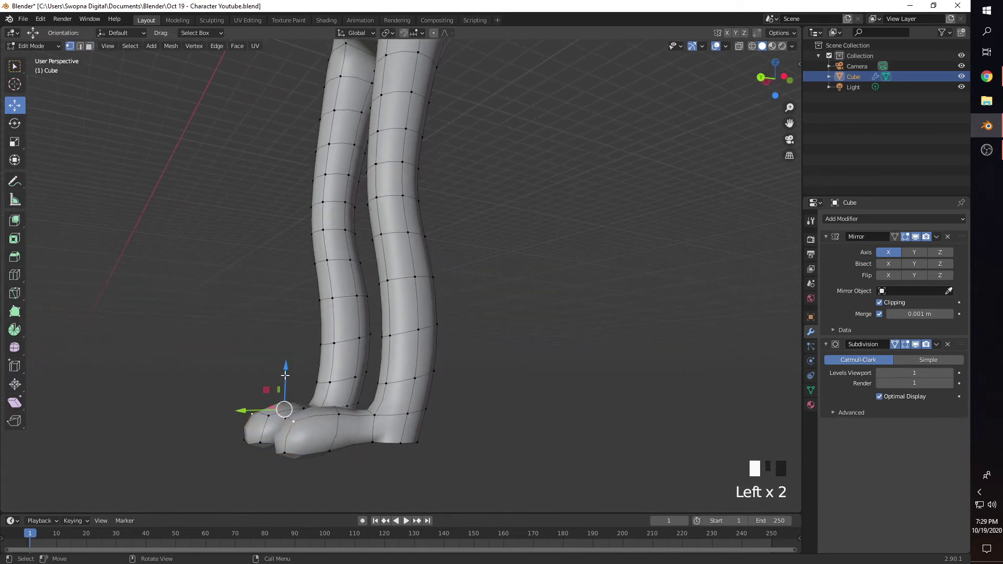
drag(285, 375, 285, 385)
click(340, 415)
drag(346, 377, 349, 390)
middle_drag(349, 389, 366, 426)
click(367, 426)
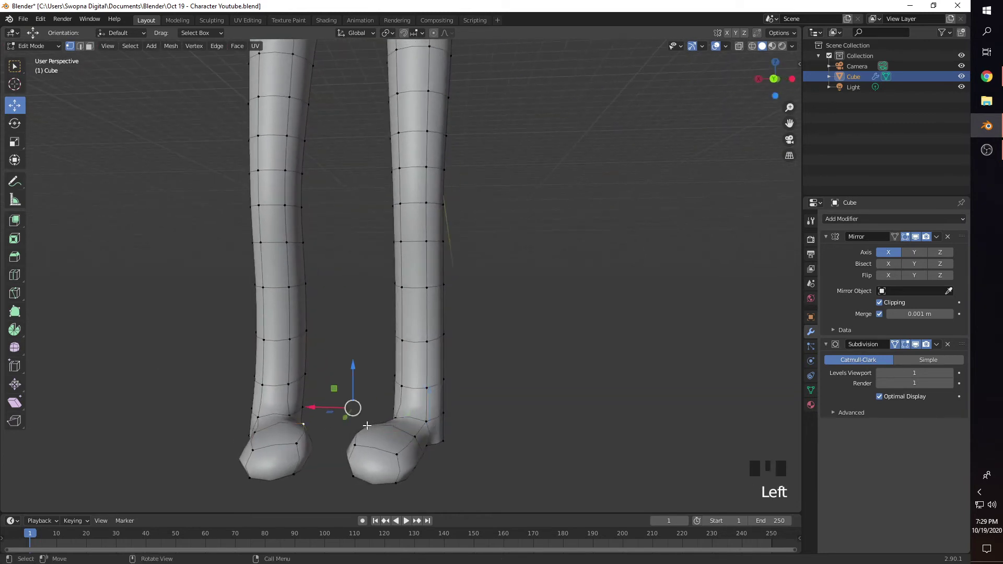
drag(358, 373, 366, 397)
Select the open edge loop under the ankle and try to fill it with a face
middle_drag(453, 424, 375, 399)
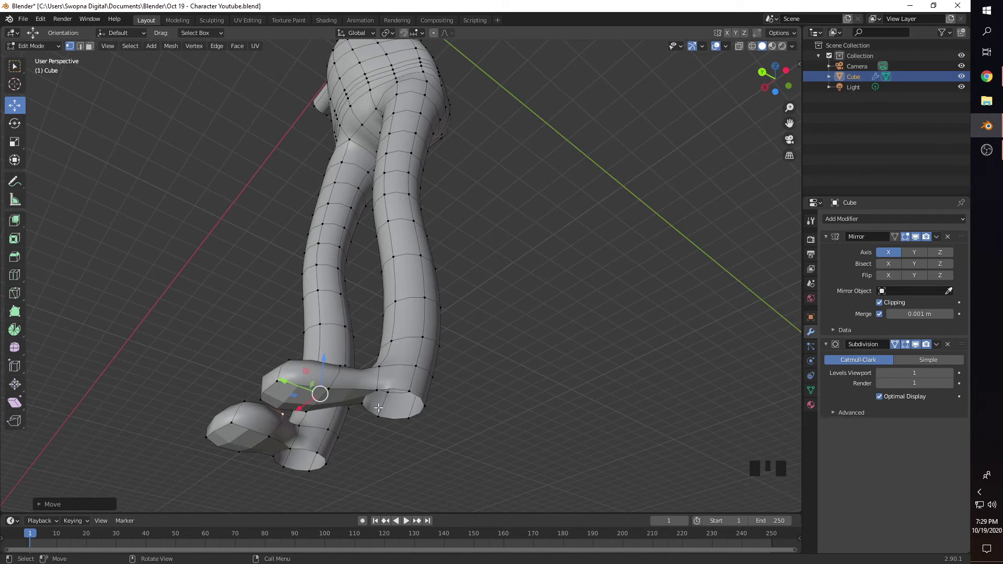
click(477, 430)
alt+shift+click(401, 391)
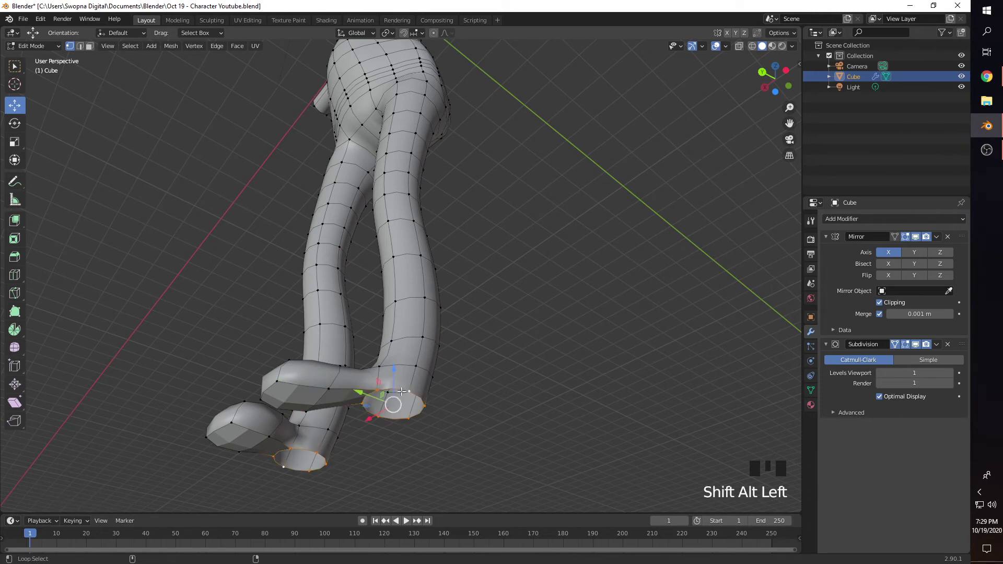
key(f)
click(404, 409)
mouse_move(404, 409)
middle_down()
mouse_move(405, 394)
mouse_move(410, 424)
middle_up()
Undo all the foot modelling back to the selected front ankle face before its extrusion
key(ctrl+z)
key(ctrl+z)
key(ctrl+z)
key(ctrl+z)
key(ctrl+z)
key(ctrl+z)
key(ctrl+z)
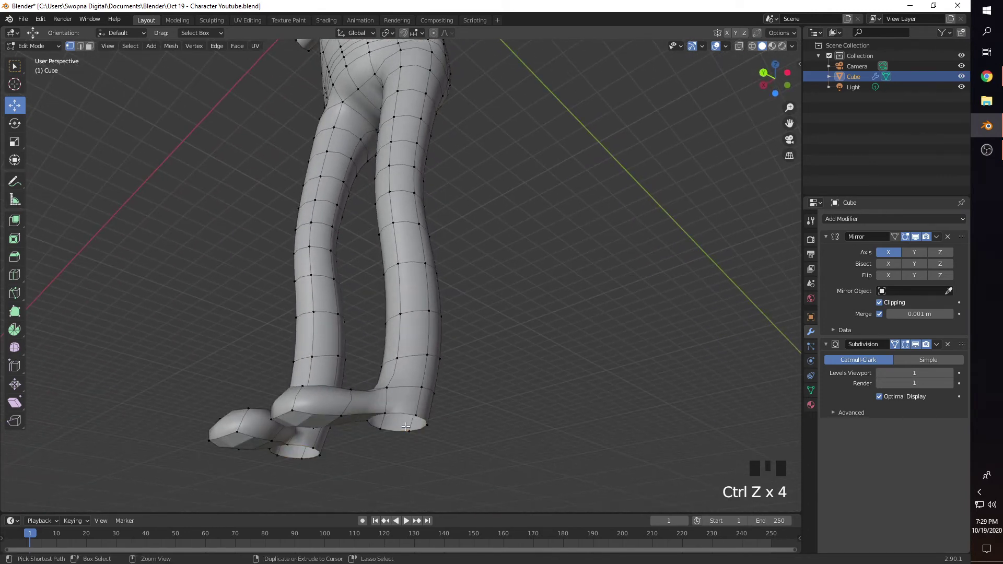
key(ctrl+z)
key(ctrl+z)
key(ctrl+z)
key(ctrl+z)
key(ctrl+z)
key(ctrl+z)
key(ctrl+z)
key(ctrl+z)
key(ctrl+z)
key(ctrl+z)
key(ctrl+z)
key(ctrl+z)
key(ctrl+z)
key(ctrl+z)
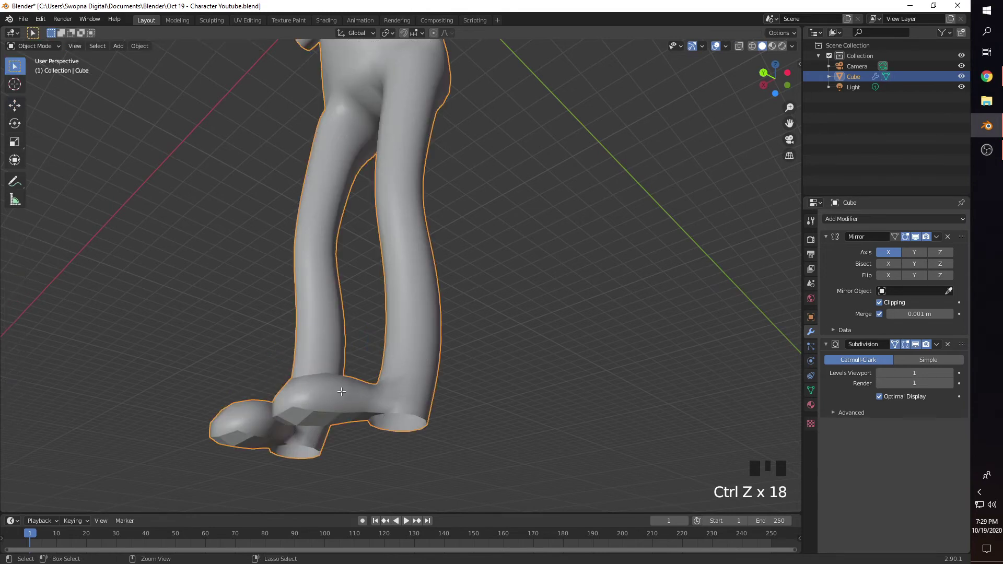
key(ctrl+z)
key(ctrl+z)
key(ctrl+z)
key(ctrl+z)
key(ctrl+z)
key(ctrl+z)
key(ctrl+z)
key(ctrl+z)
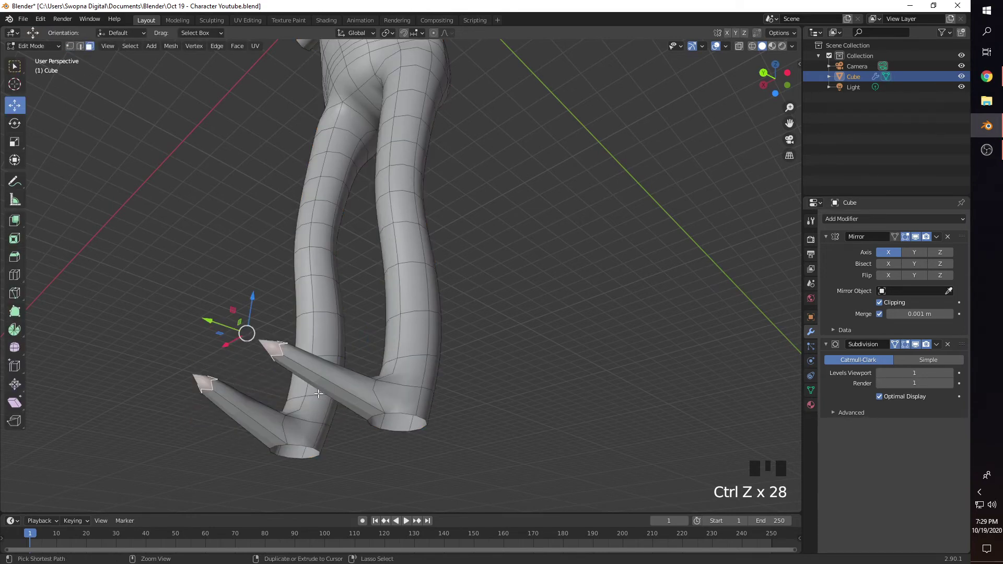
In vertex mode, apply the LoopTools Circle operation to the vertices of the front ankle face
middle_drag(319, 394, 441, 404)
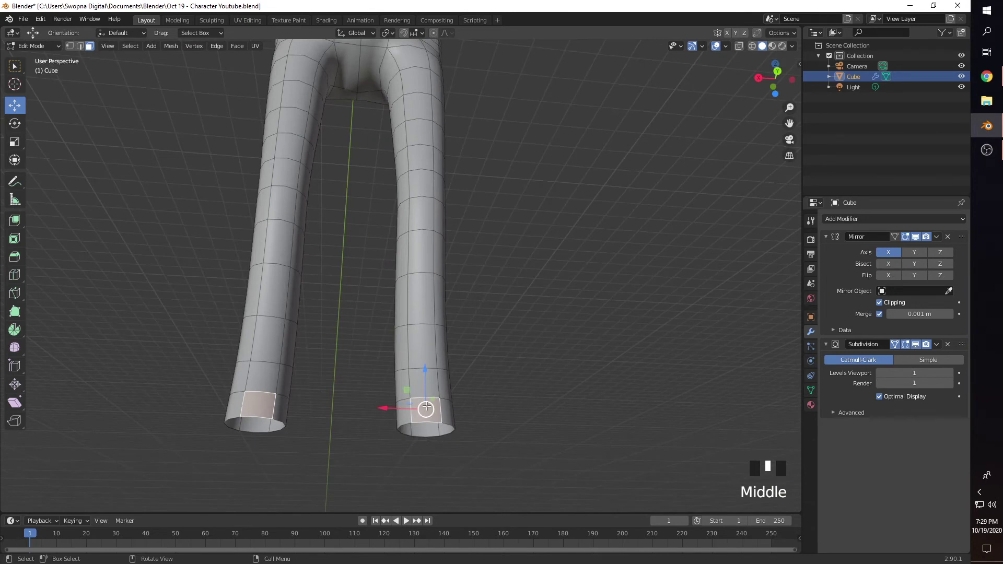
key(1)
right_click(439, 398)
mouse_move(400, 270)
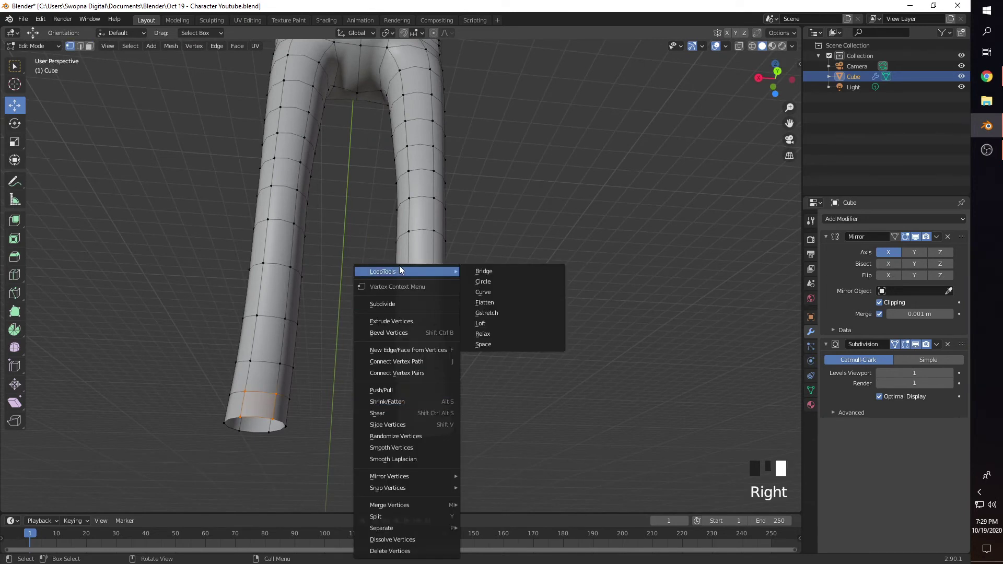
click(502, 282)
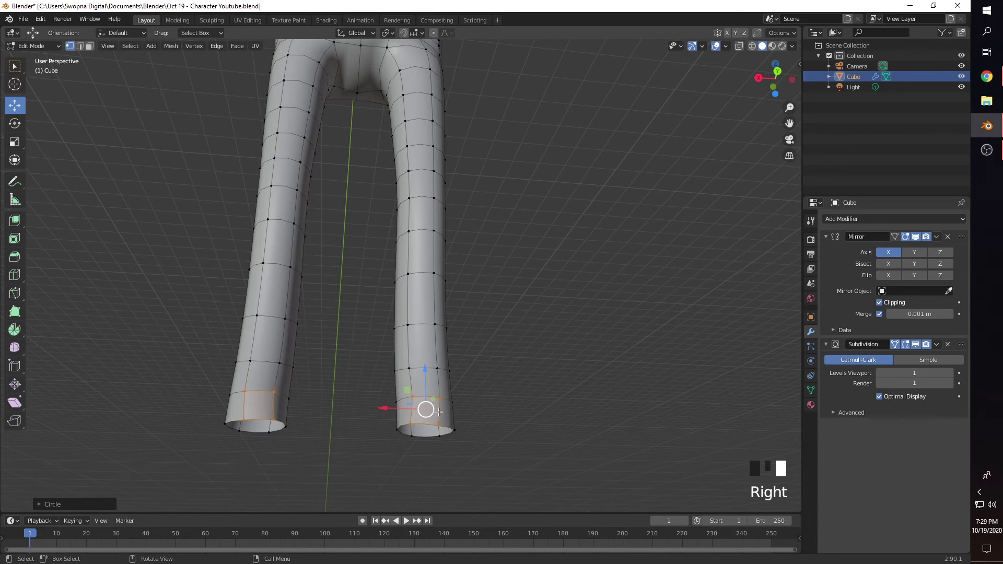
Extrude the front ankle face forward from the leg and lower its end along Z
middle_drag(513, 439, 398, 443)
key(e)
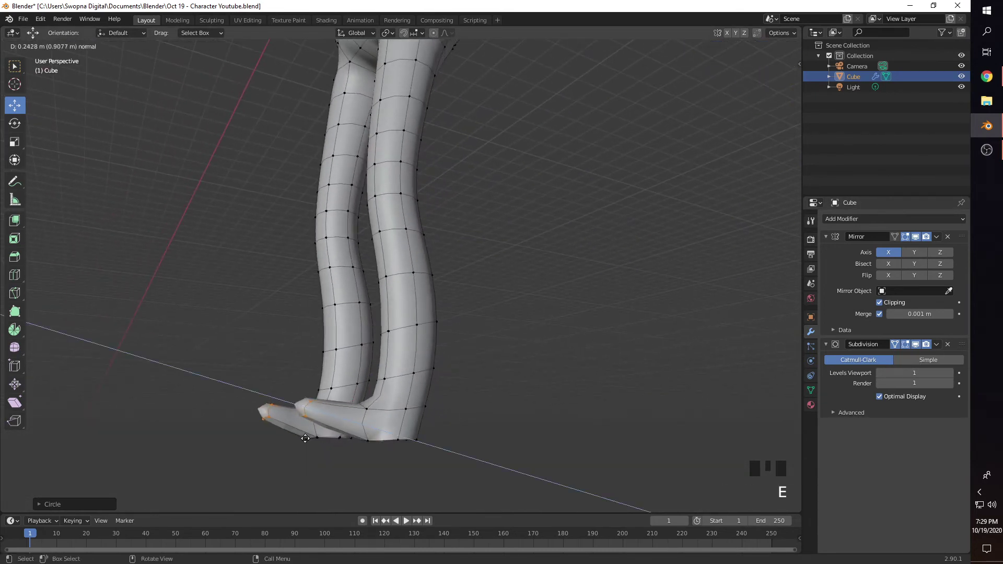
click(297, 434)
middle_drag(297, 435, 307, 426)
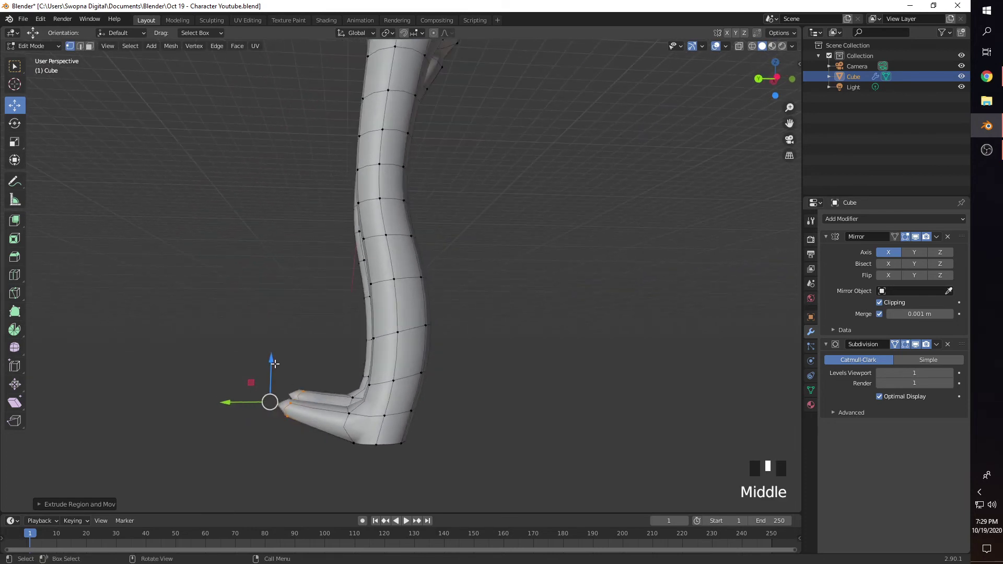
drag(274, 363, 275, 396)
Enlarge the extruded toe-end face and pull it back along Y to sit close to the ankle
scroll(302, 432, up, 3)
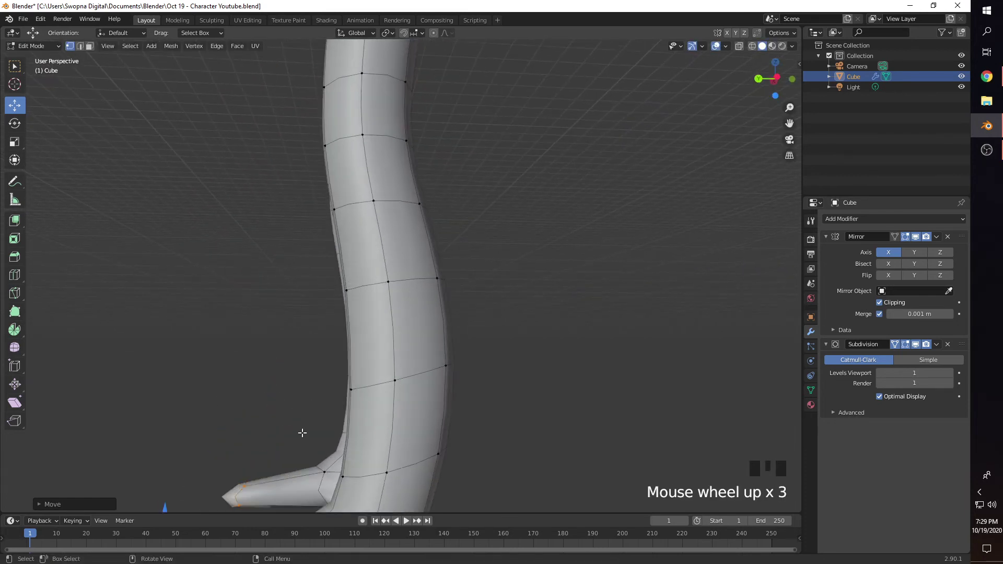
shift+middle_drag(302, 432, 330, 397)
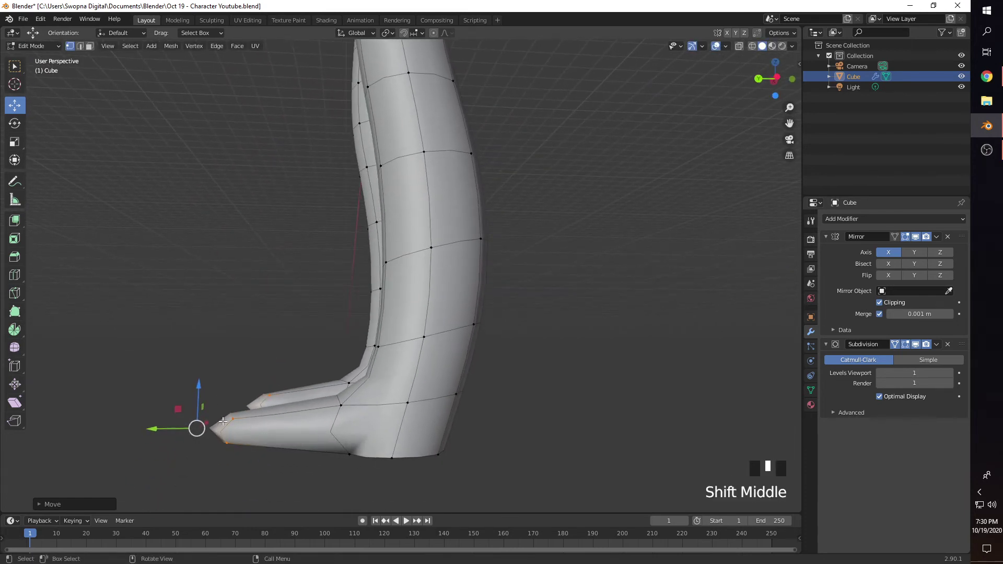
key(s)
drag(199, 387, 199, 343)
drag(152, 430, 271, 430)
key(ctrl+z)
key(g)
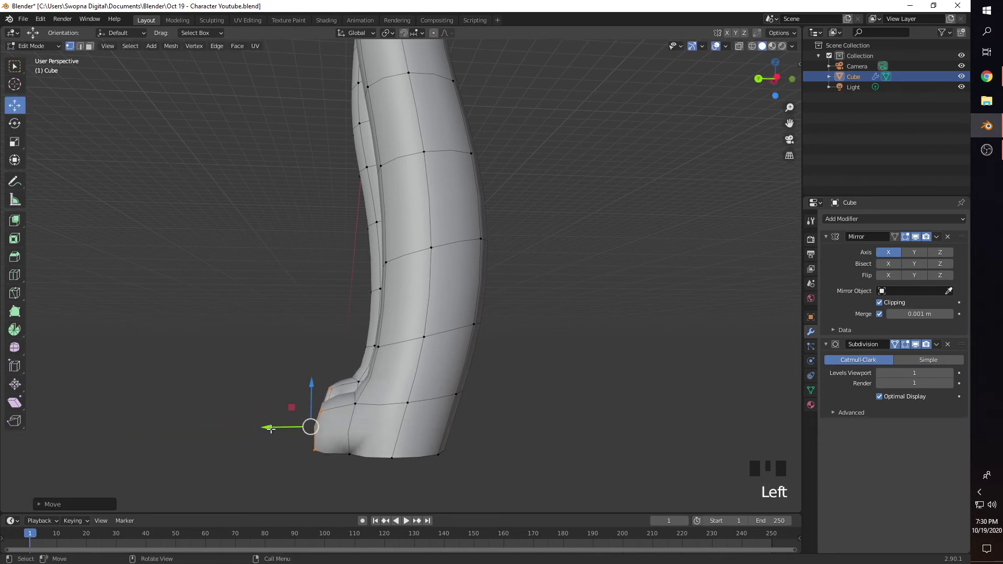
Extrude the toe-end face forward again to lengthen the foot, lower it along Z and scale it
key(e)
click(184, 422)
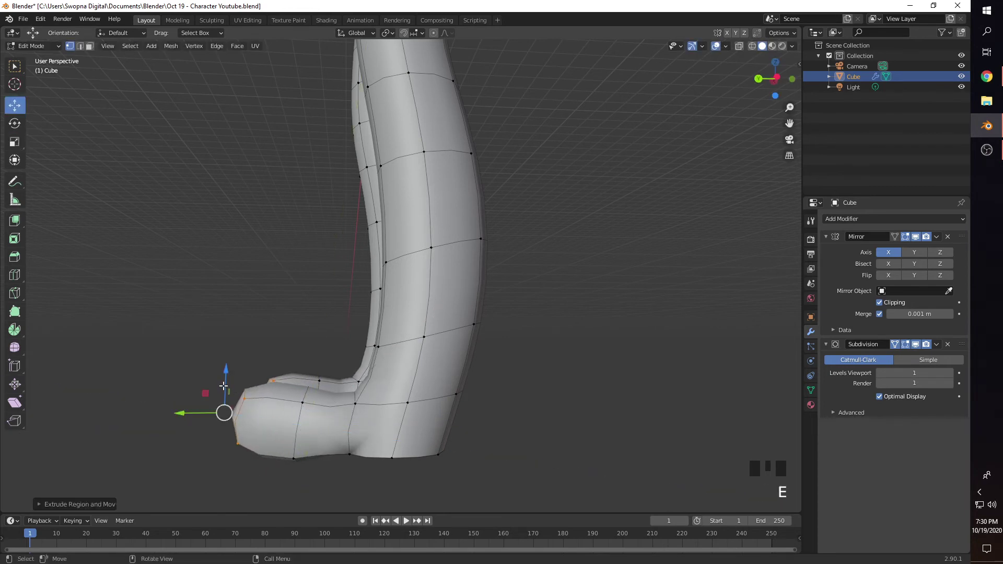
drag(224, 386, 225, 404)
key(s)
Select the vertex where the sole meets the ankle opening and lower it along Z
middle_drag(364, 437, 353, 401)
click(353, 401)
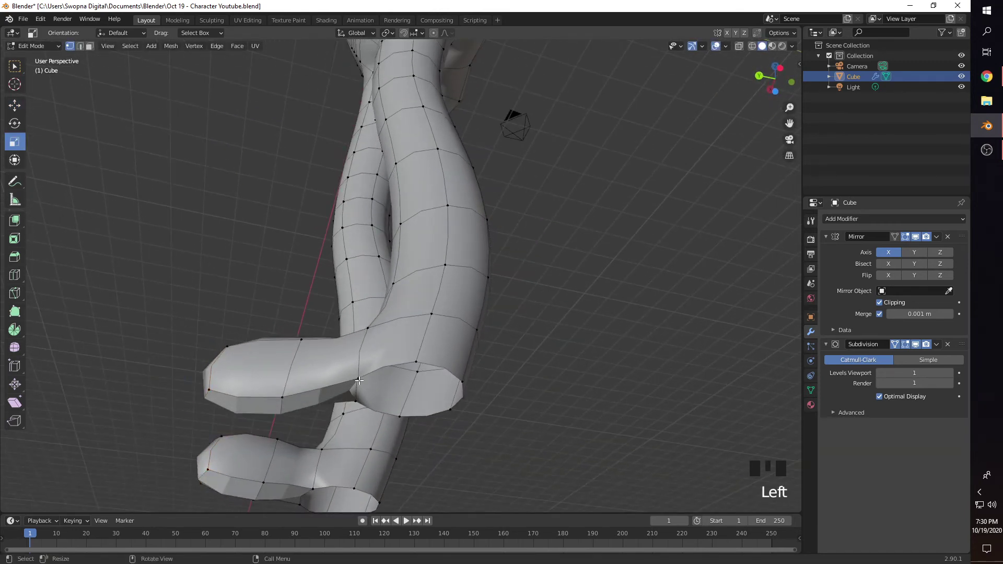
click(359, 381)
key(g)
drag(350, 347, 353, 368)
middle_drag(464, 406, 522, 441)
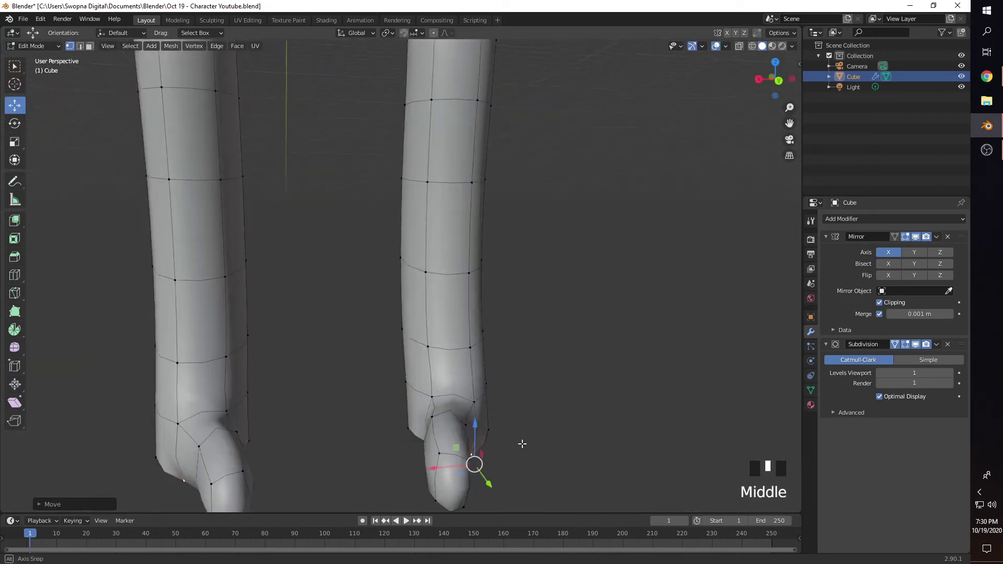
Reposition the lower vertices along one side of the ankle and foot, shifting the sole vertex along X
scroll(406, 435, down, 1)
middle_drag(406, 435, 438, 414)
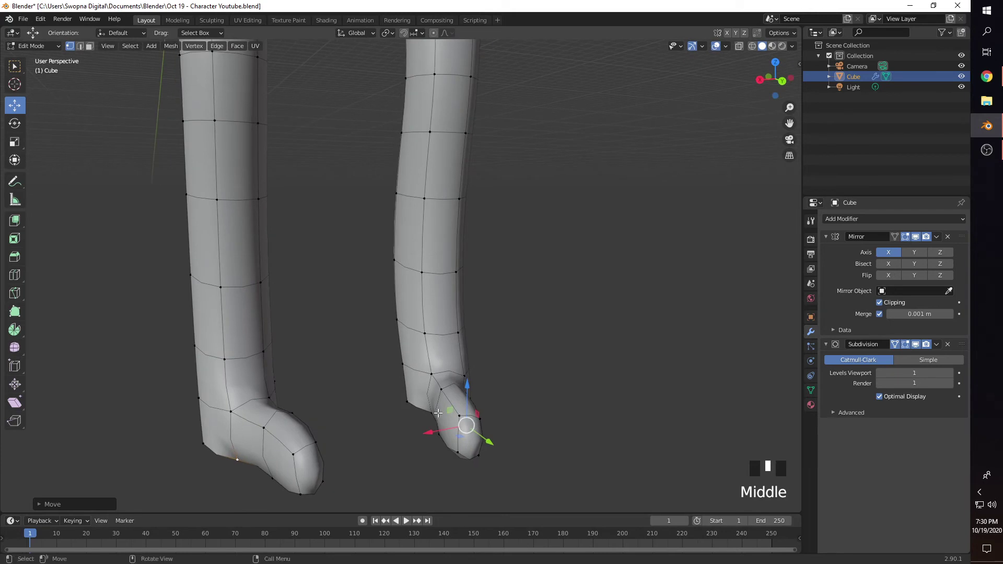
click(431, 411)
click(403, 417)
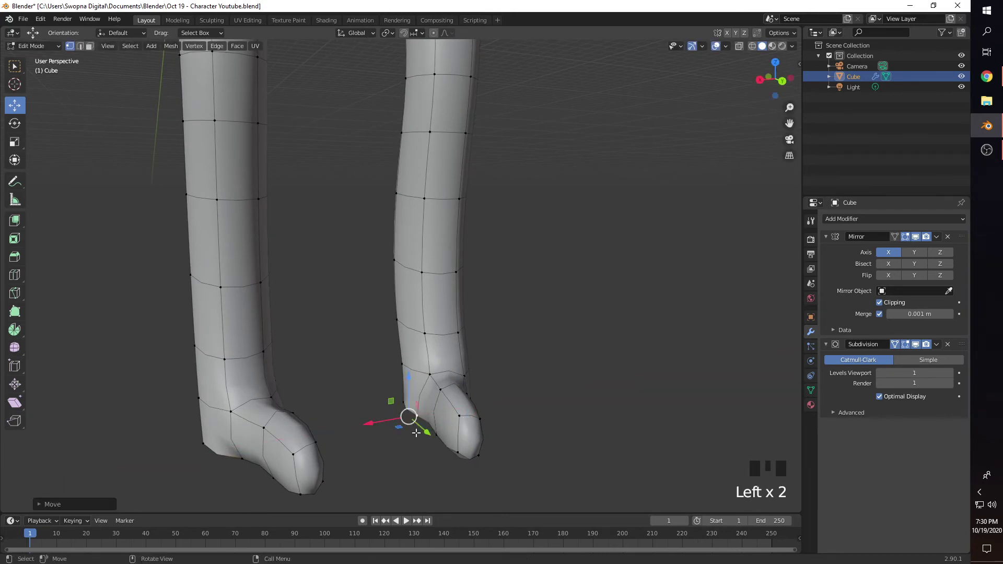
click(433, 434)
click(411, 445)
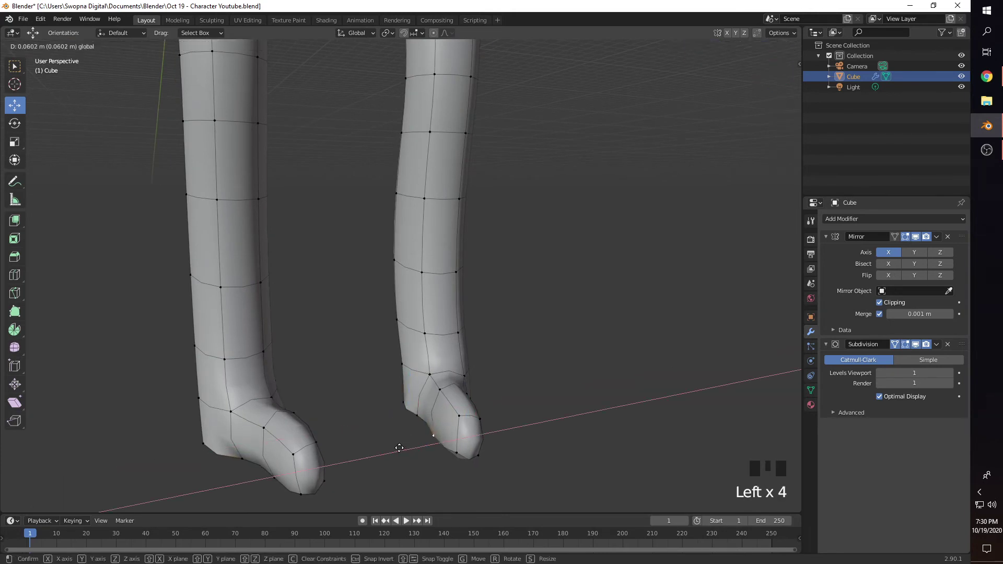
middle_drag(415, 445, 397, 449)
Pull the vertices on the opposite side of the foot outward to widen it
click(445, 404)
middle_drag(461, 416, 455, 426)
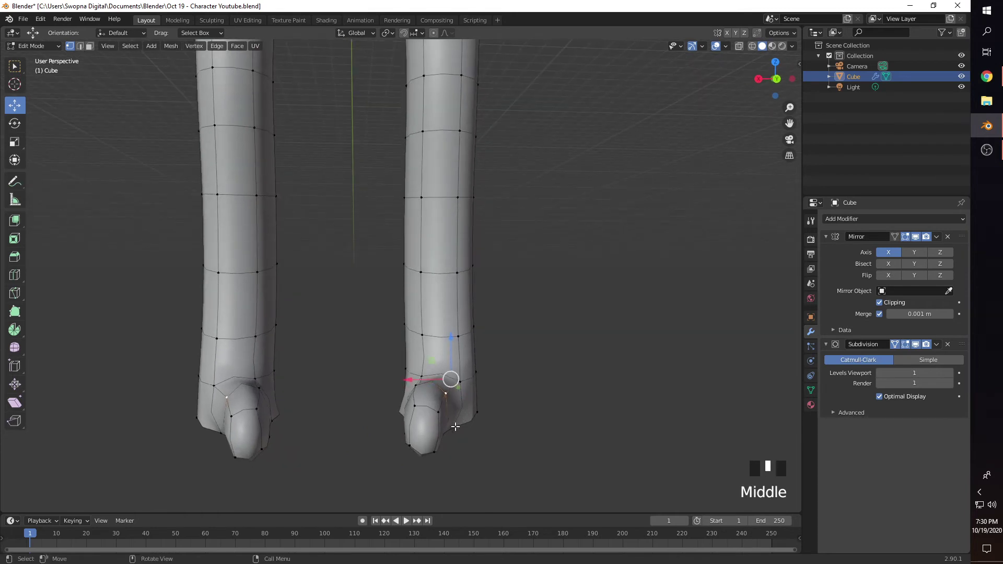
click(456, 425)
drag(438, 437, 462, 465)
click(443, 448)
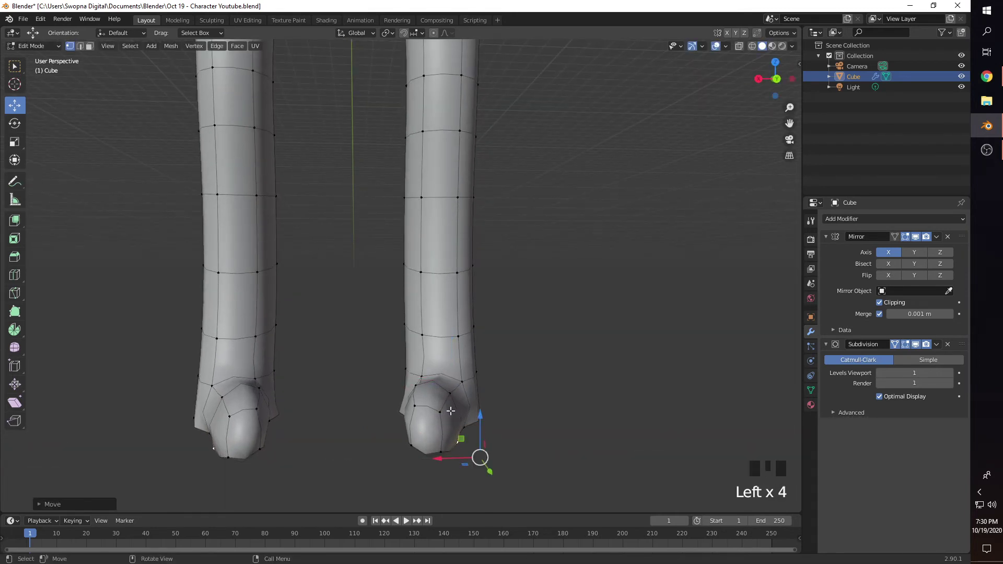
middle_drag(477, 459, 500, 448)
Adjust the vertices on top of the foot, lowering them along Z to smooth the transition from the ankle
click(431, 374)
drag(439, 333, 439, 365)
middle_drag(439, 365, 459, 392)
click(461, 394)
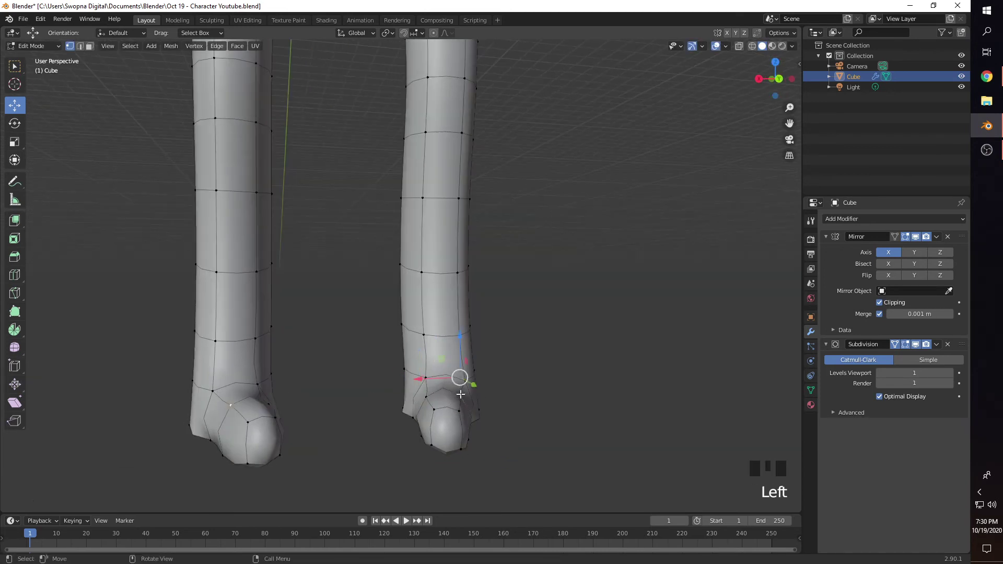
click(462, 343)
click(438, 412)
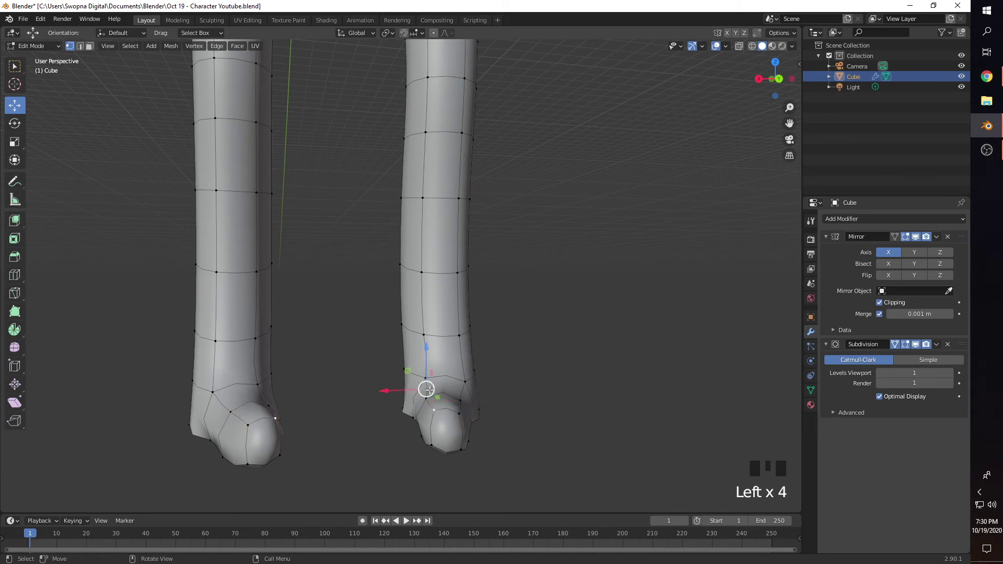
click(475, 403)
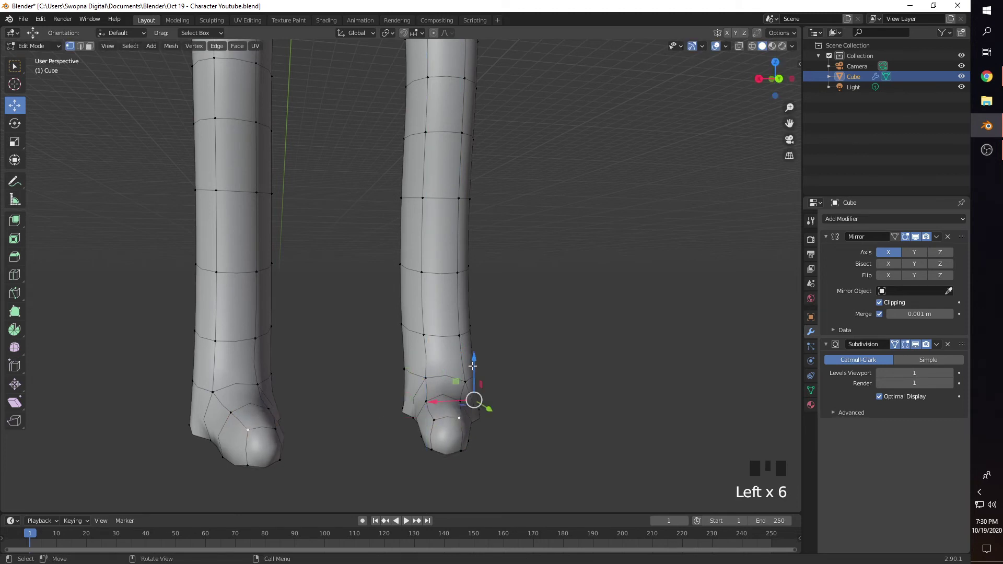
drag(473, 367, 475, 388)
Select the open edge loop under the ankle and fill it with a face
middle_drag(476, 387, 398, 368)
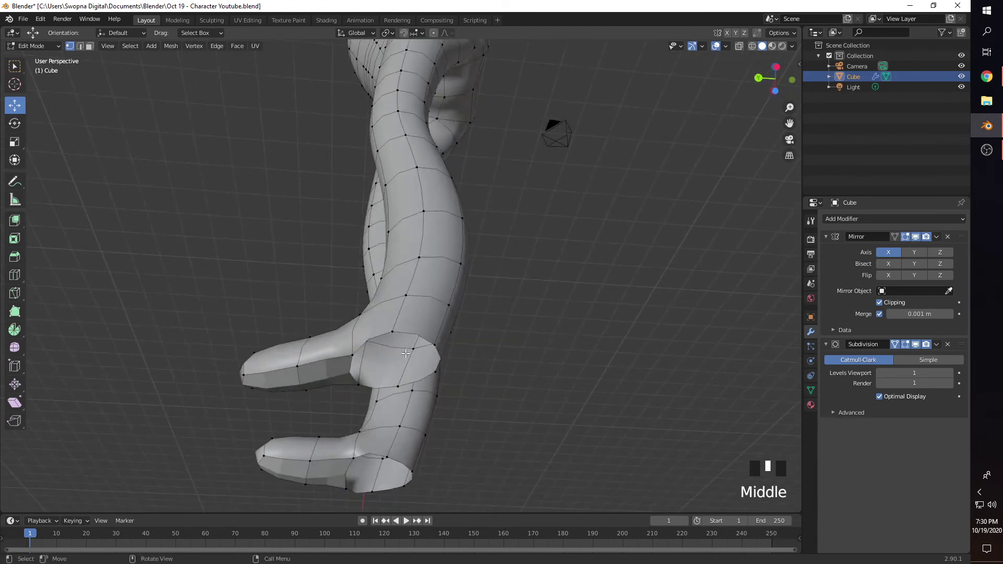
alt+shift+click(390, 328)
click(429, 345)
alt+shift+click(436, 348)
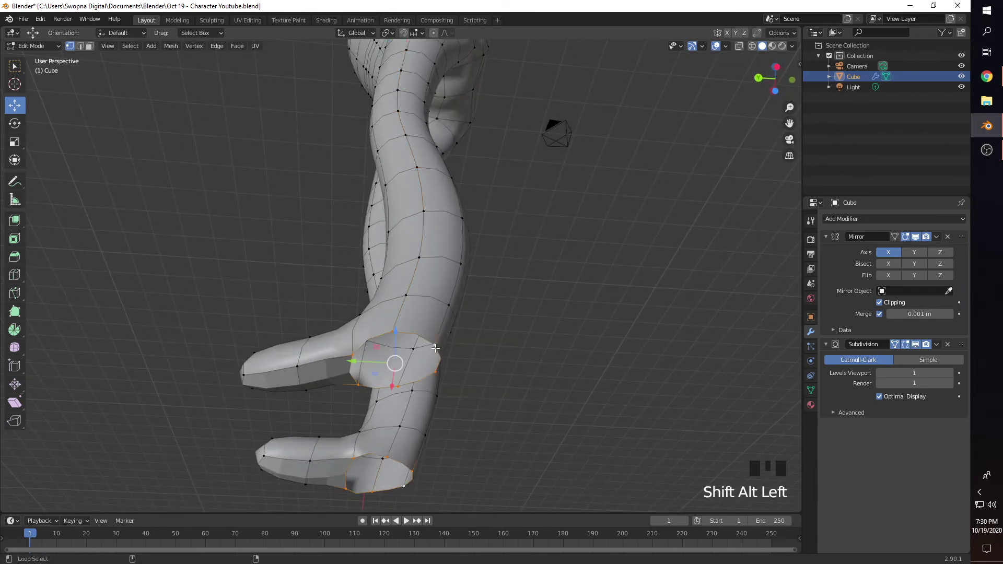
key(f)
middle_drag(506, 403, 518, 421)
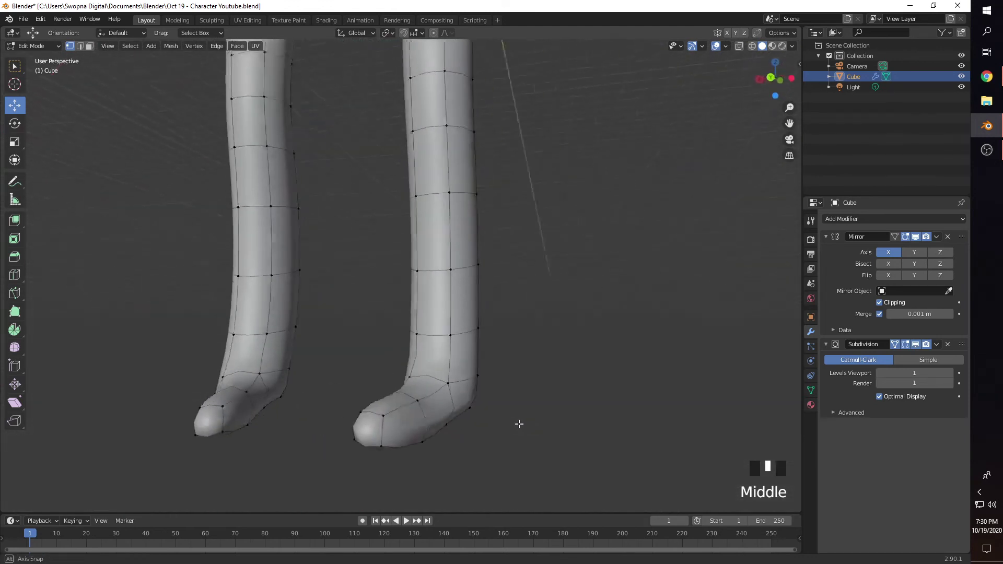
Switch to face selection and scale up the face at the toe tip
scroll(490, 390, down, 2)
middle_drag(490, 390, 471, 385)
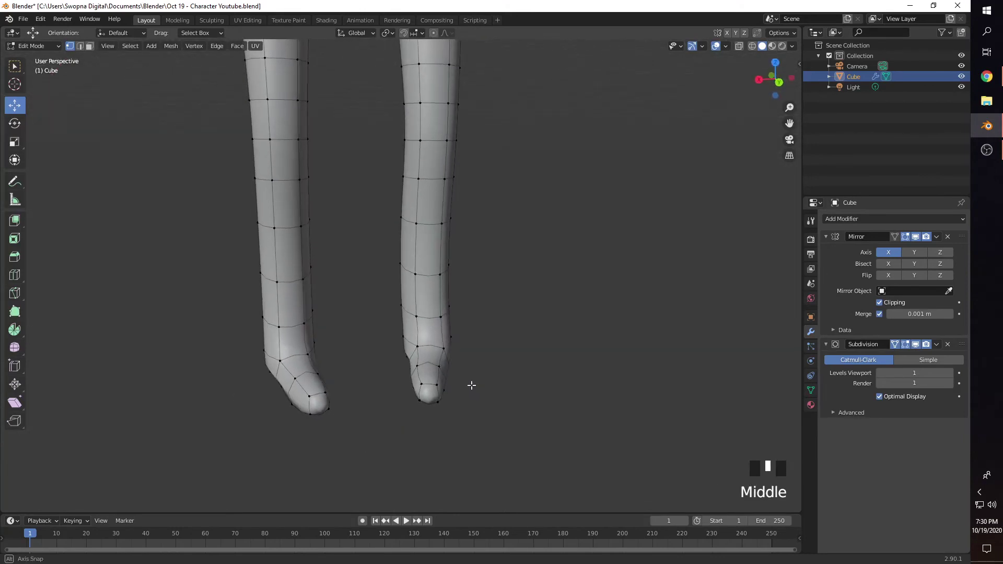
click(430, 397)
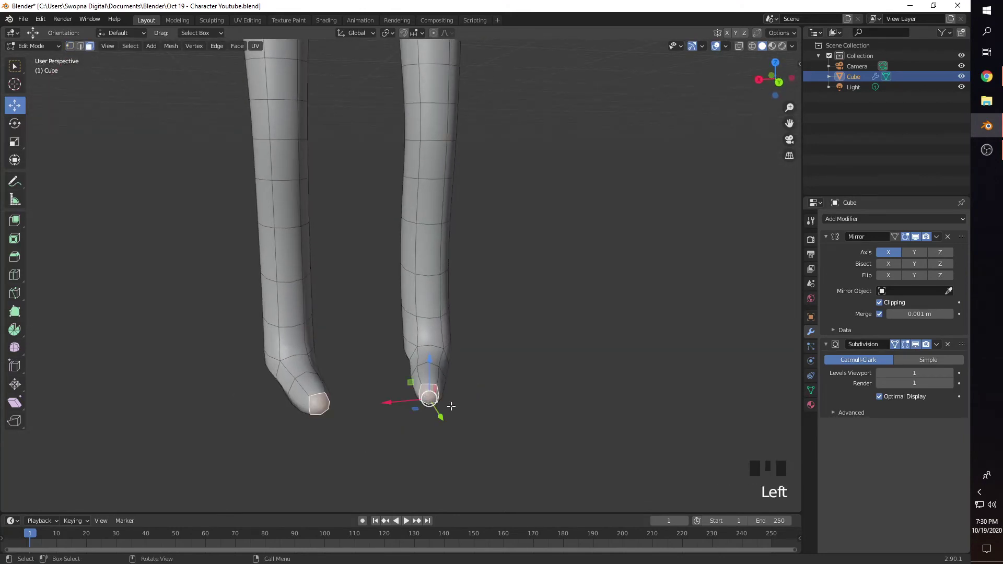
key(s)
mouse_move(464, 379)
mouse_down()
mouse_move(519, 376)
mouse_move(467, 392)
mouse_up()
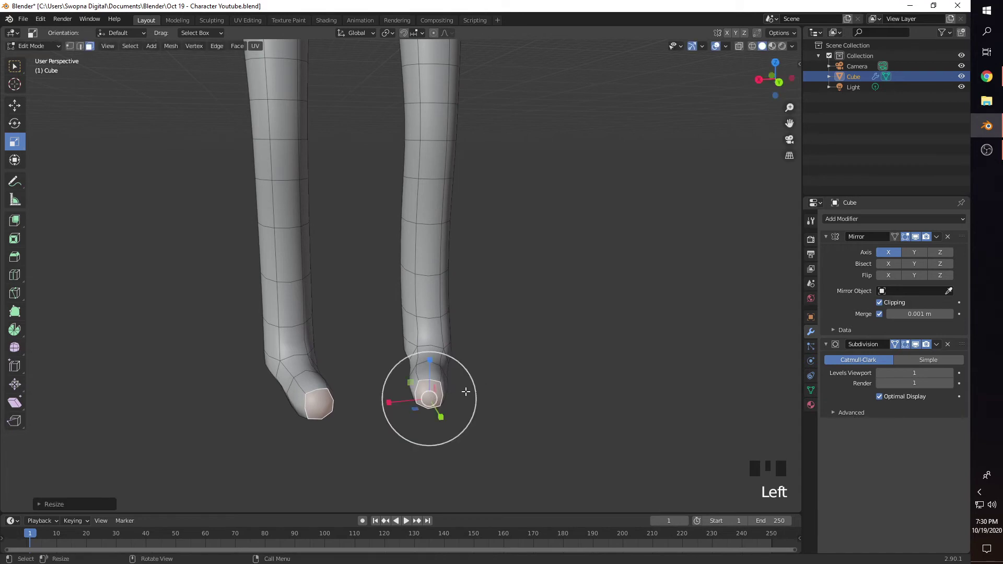
Move the toe-tip face outward along X, away from the body's centre, and deselect it
middle_drag(466, 392, 387, 410)
key(g)
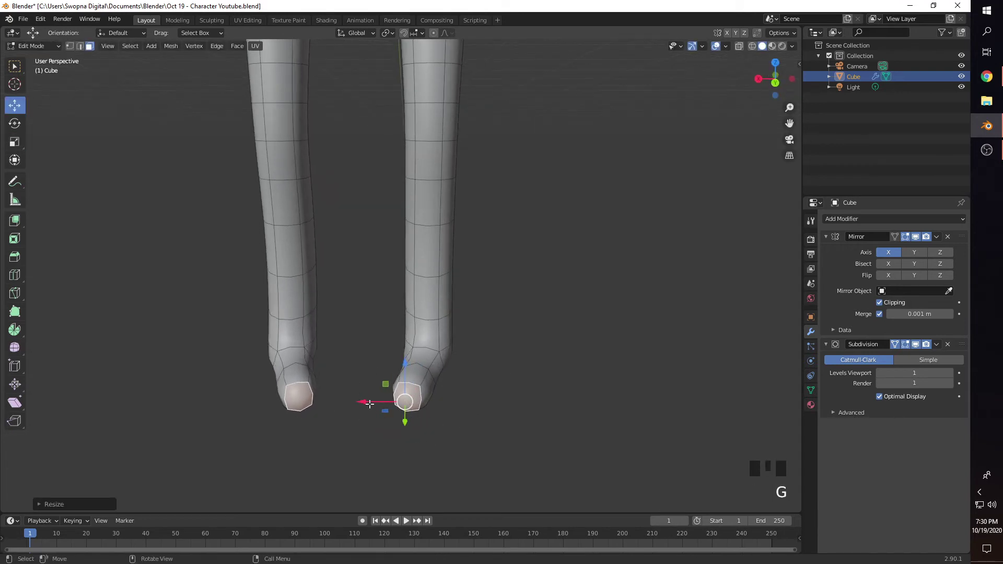
drag(366, 402, 399, 406)
click(545, 410)
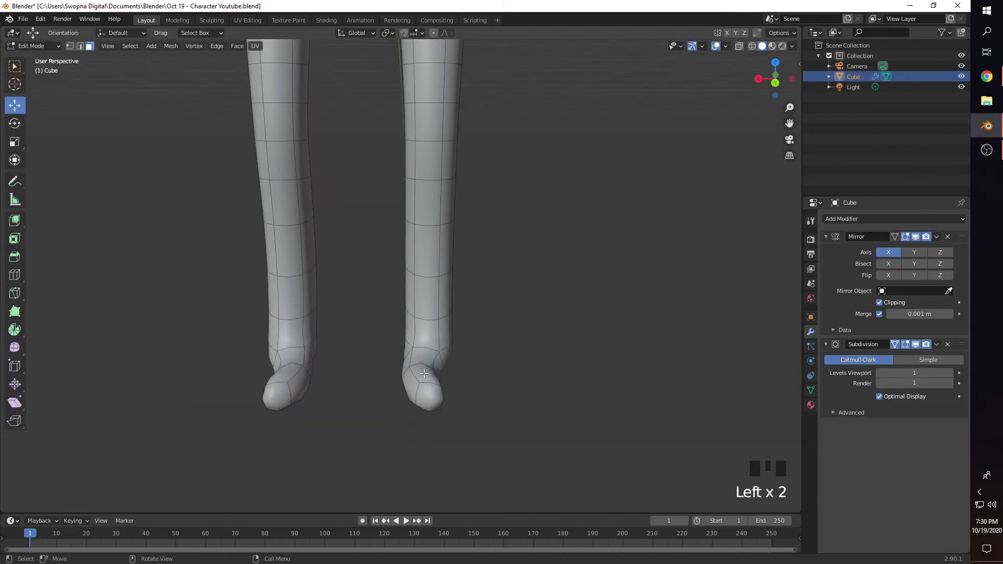
In edge mode, select the edges around the middle of the foot and move them outward along X
key(2)
alt+shift+click(405, 371)
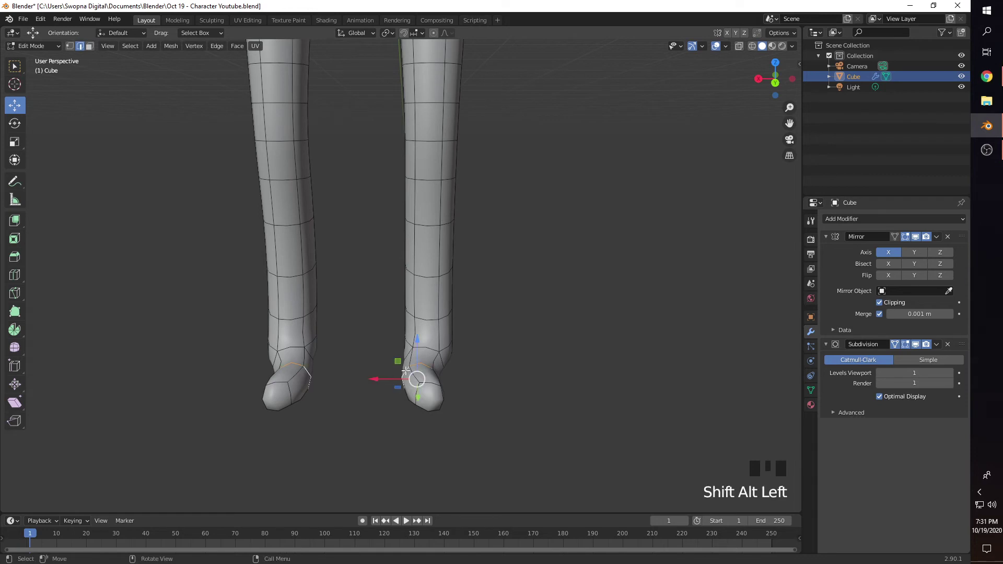
drag(391, 372, 406, 384)
Examine the smoothed shape of the feet in Object Mode from the front and at an angle
scroll(472, 385, up, 2)
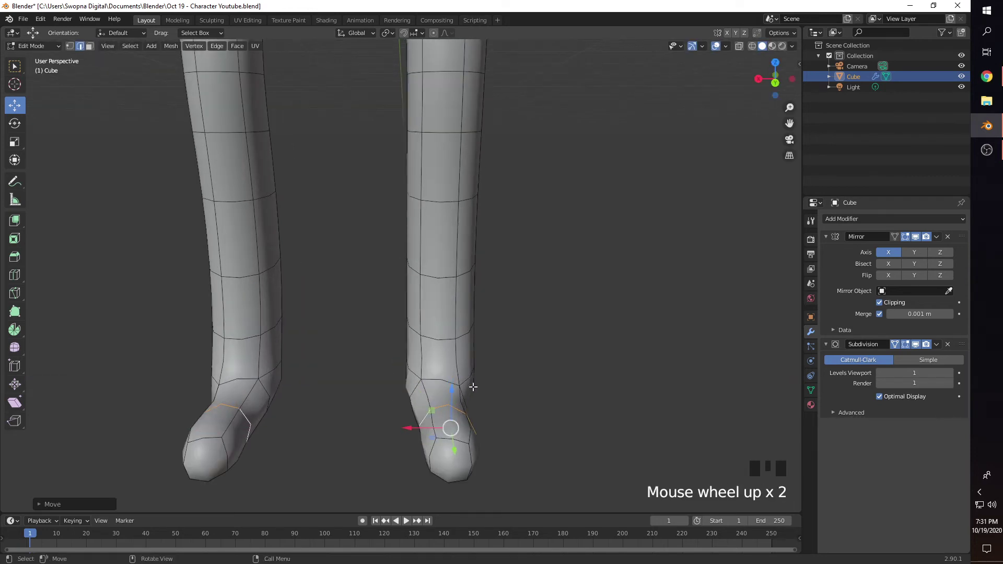
shift+middle_drag(472, 384, 446, 371)
key(Tab)
key(Tab)
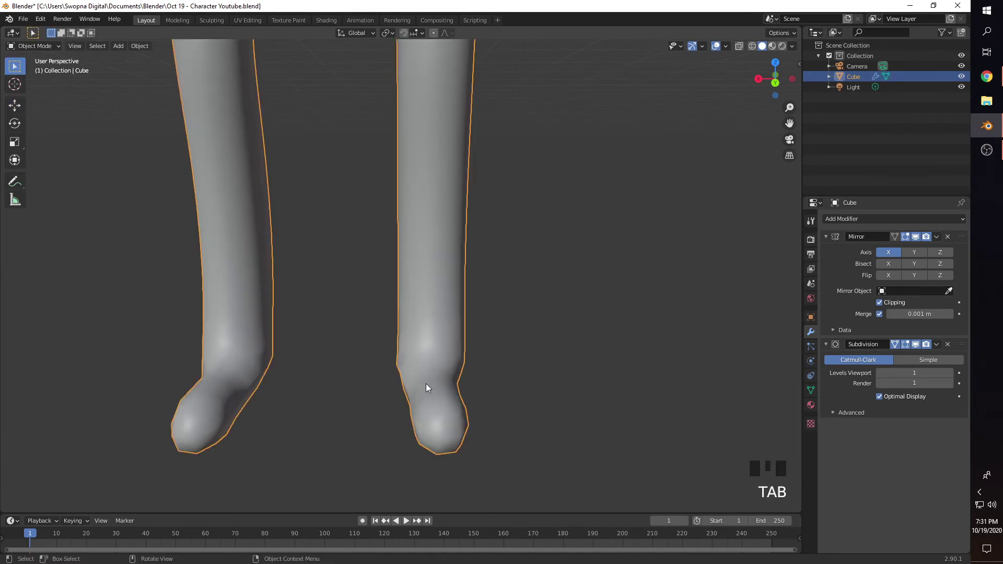
scroll(457, 421, down, 4)
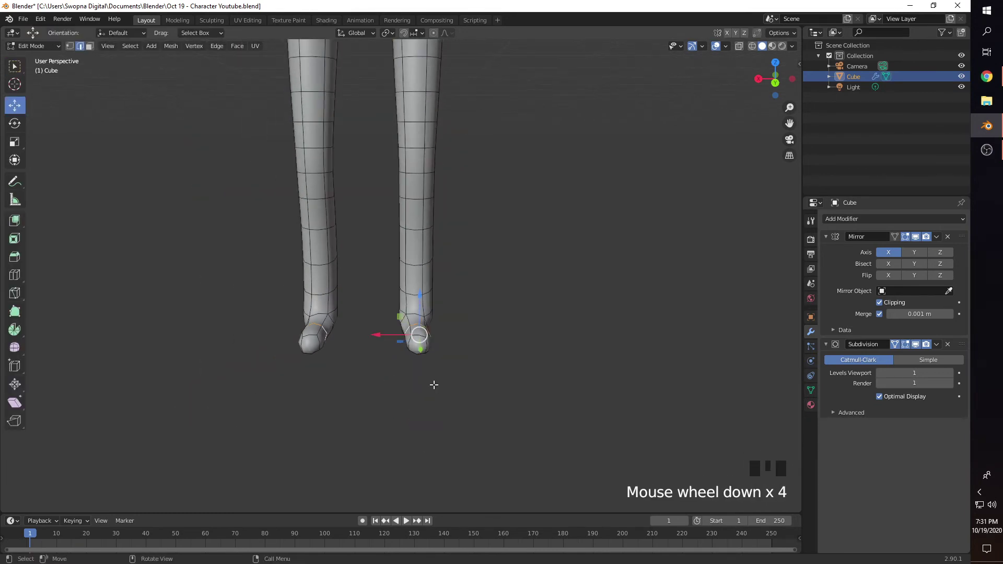
middle_drag(432, 383, 418, 363)
scroll(424, 367, up, 1)
key(Tab)
key(Tab)
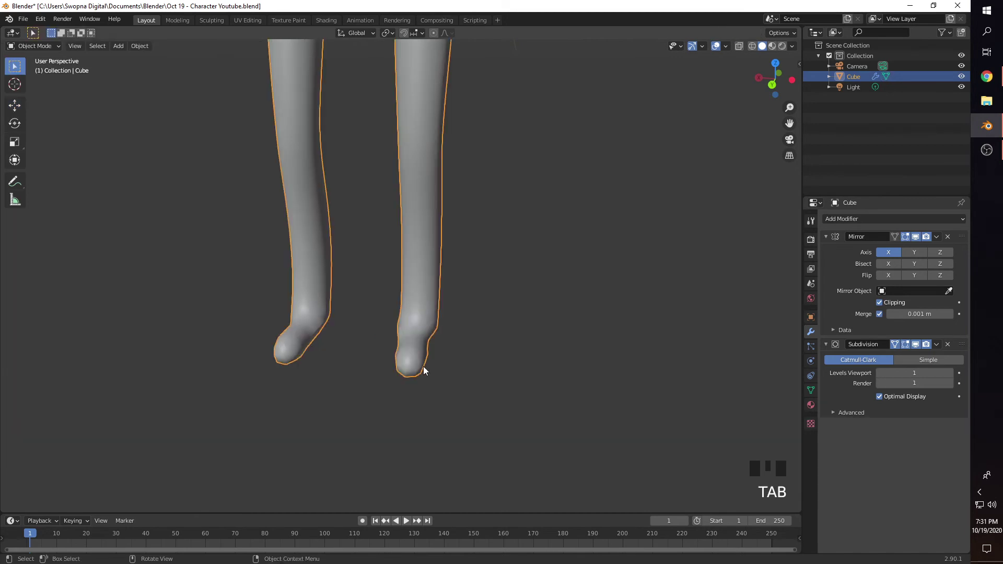
In vertex mode, reposition the vertices around the outer side of the ankle and upper foot
key(1)
scroll(413, 361, up, 2)
scroll(413, 360, up, 1)
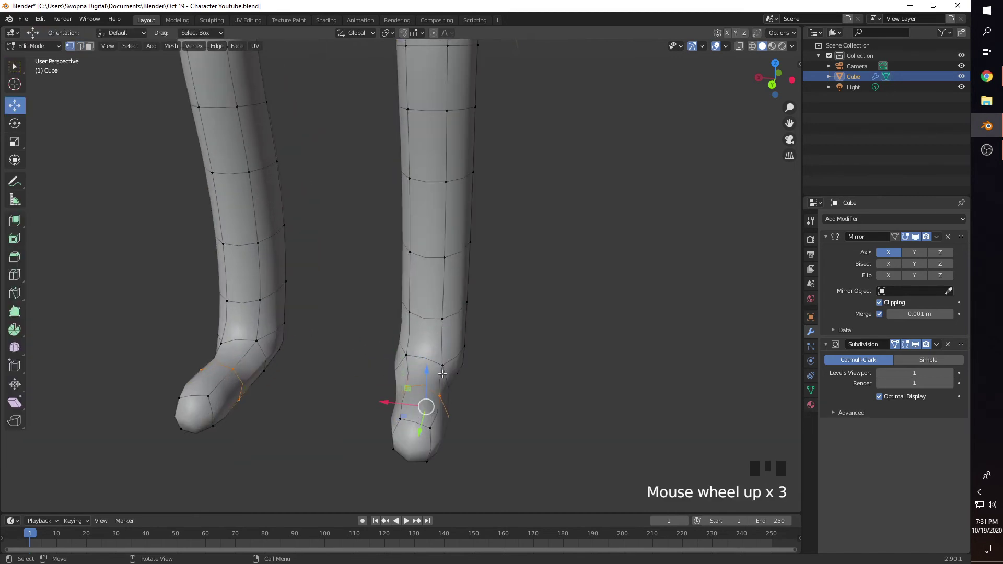
click(465, 354)
drag(424, 355, 440, 385)
click(465, 346)
click(456, 376)
Shift the lower outer vertex near the toes in the XY plane to round out the foot
middle_drag(444, 419, 431, 408)
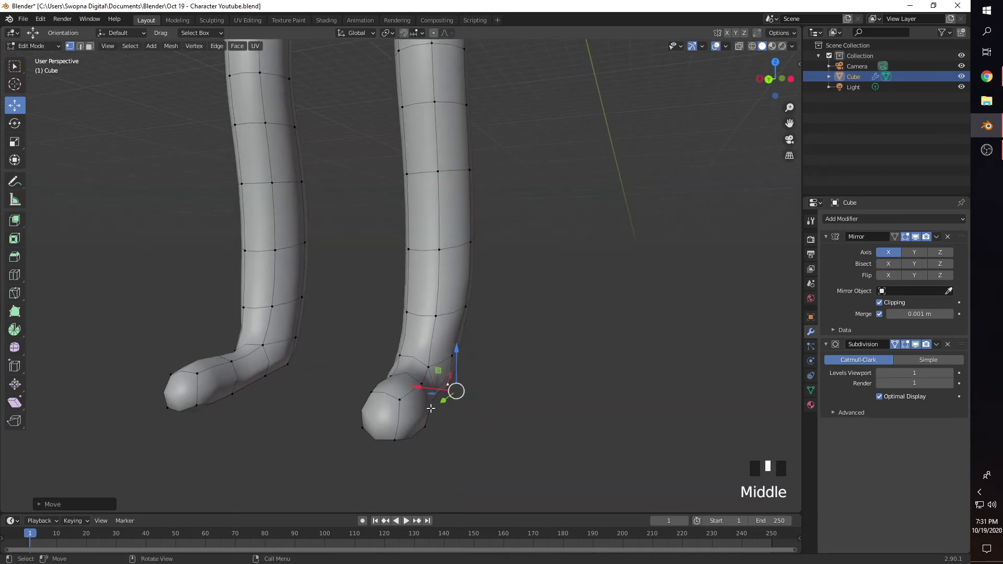
drag(428, 423, 419, 435)
click(425, 436)
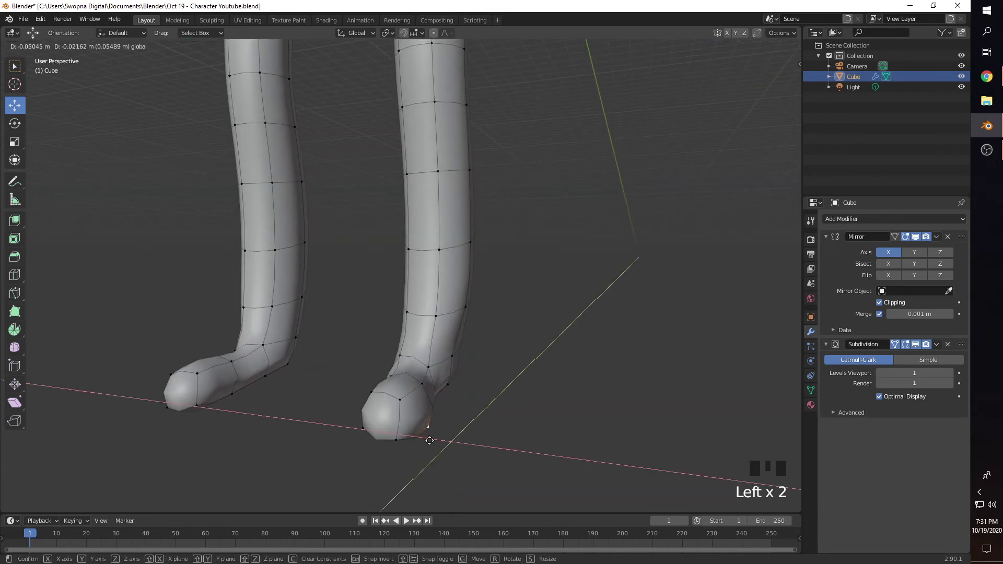
click(470, 376)
Save the current Blender file and bring the whole character into view
middle_drag(470, 376, 421, 280)
scroll(454, 347, down, 5)
key(ctrl+s)
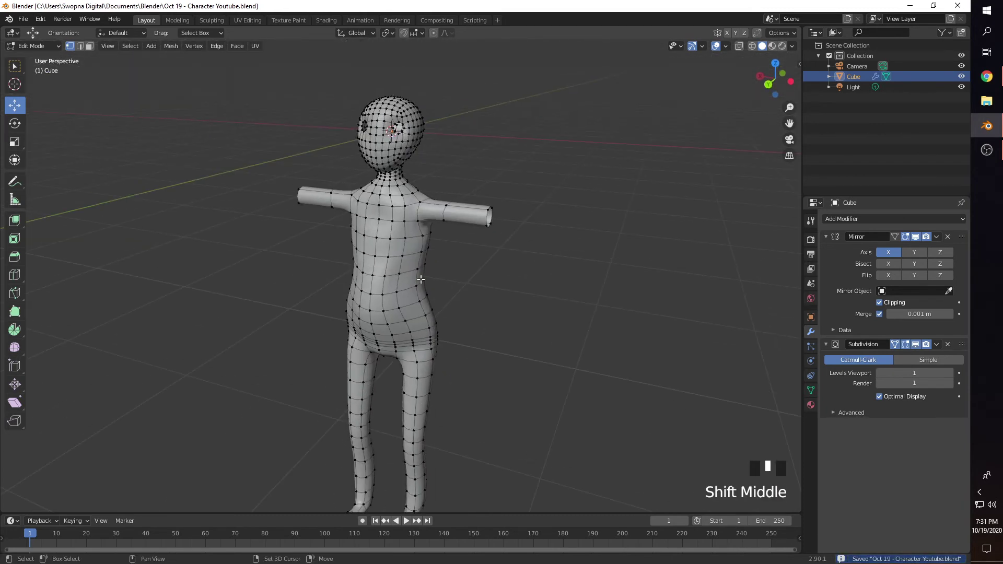
key(ctrl+s)
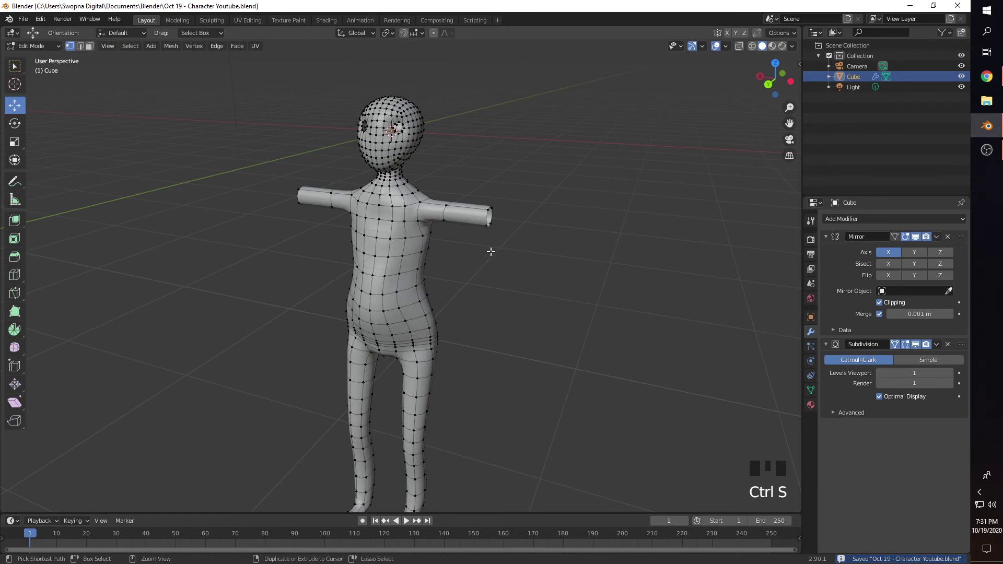
mouse_move(445, 247)
shift+middle_down()
mouse_move(400, 231)
mouse_move(455, 237)
shift+middle_up()
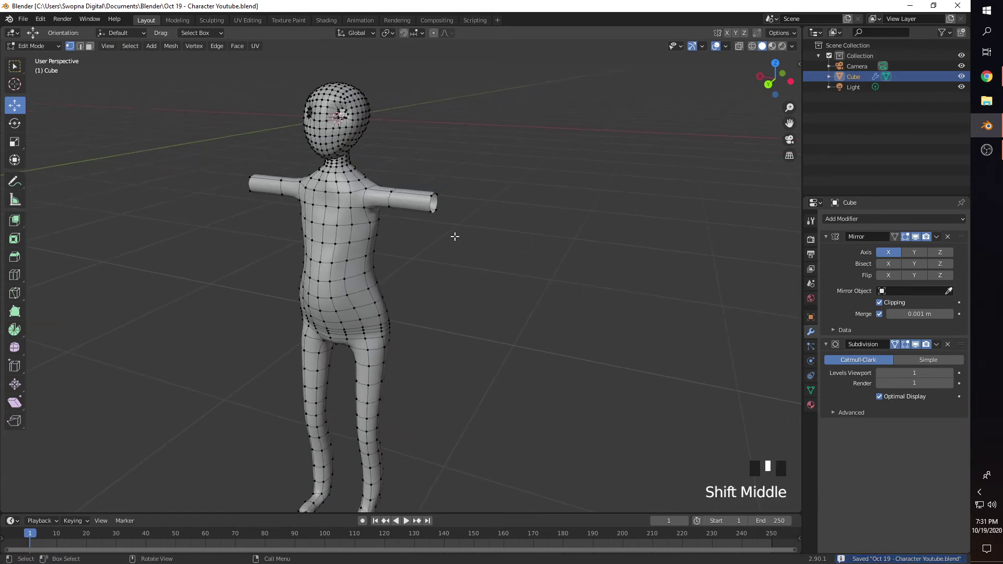
Select the open edge loop at the arm's end, shift it outward, and extrude it along the X axis to lengthen the arms
alt+shift+click(433, 206)
drag(421, 208, 429, 230)
middle_drag(428, 231, 457, 214)
drag(480, 201, 459, 201)
scroll(473, 234, down, 3)
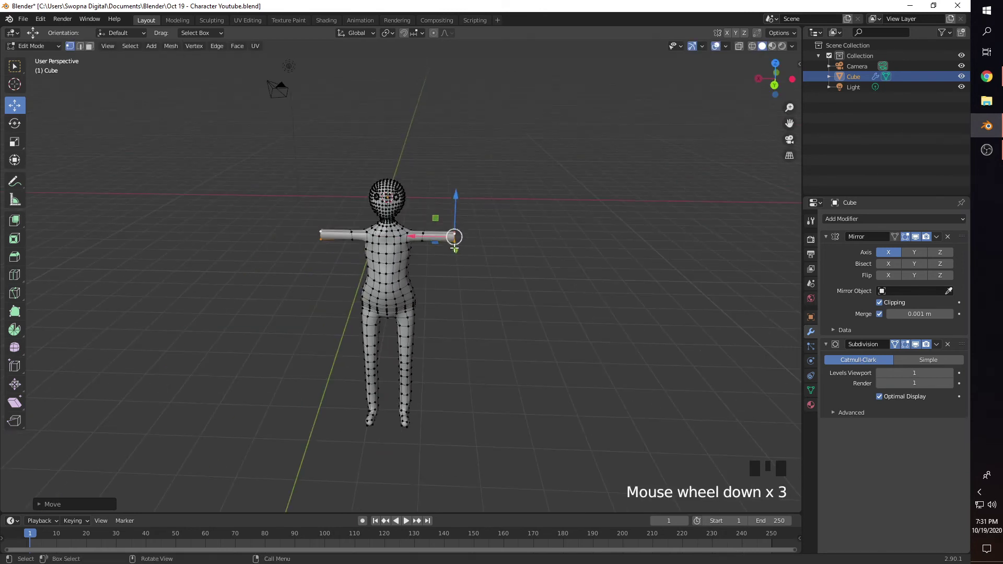
key(e)
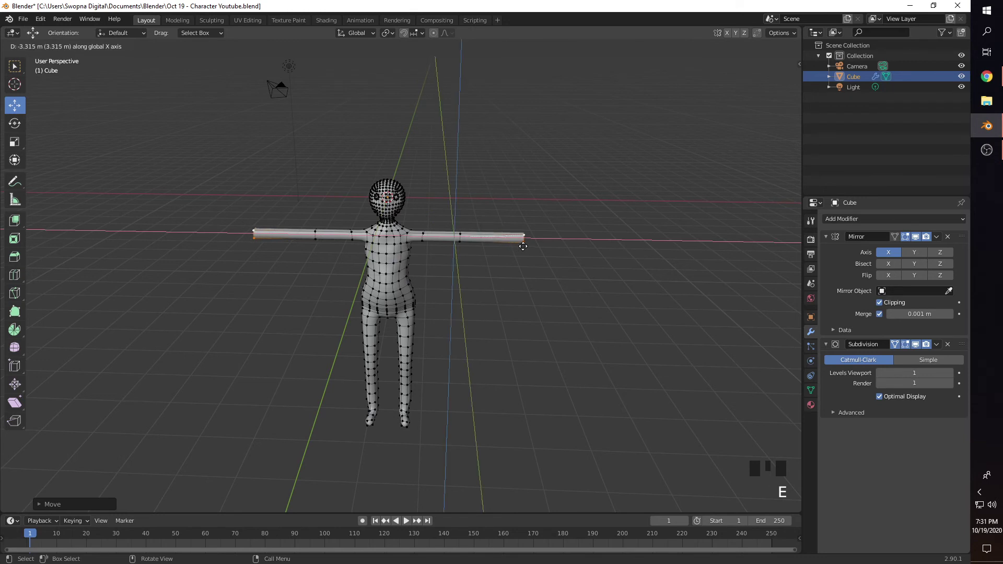
click(495, 241)
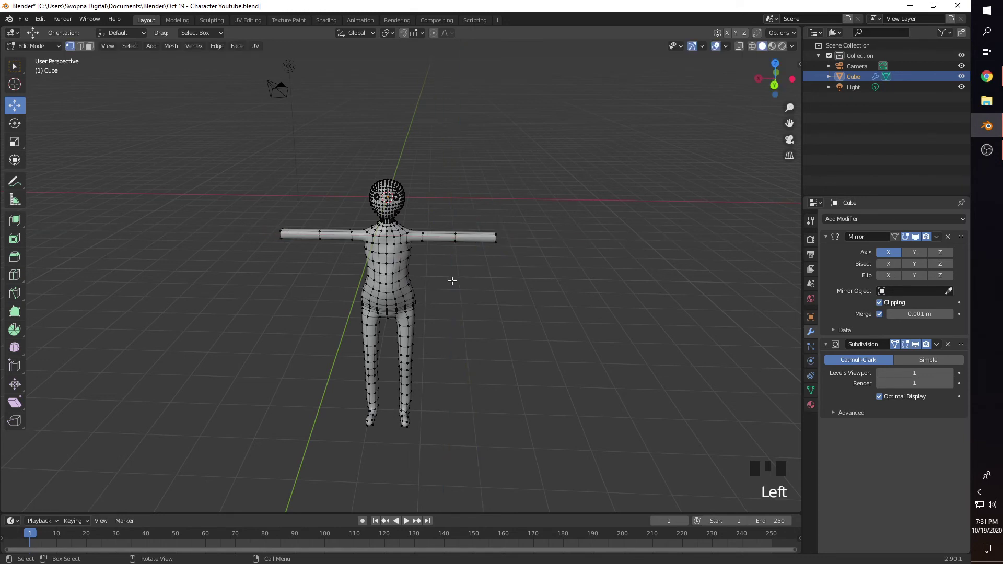
Add five evenly spaced loop cuts around the upper arm between the shoulder and the elbow
middle_drag(450, 280, 412, 262)
scroll(432, 280, up, 4)
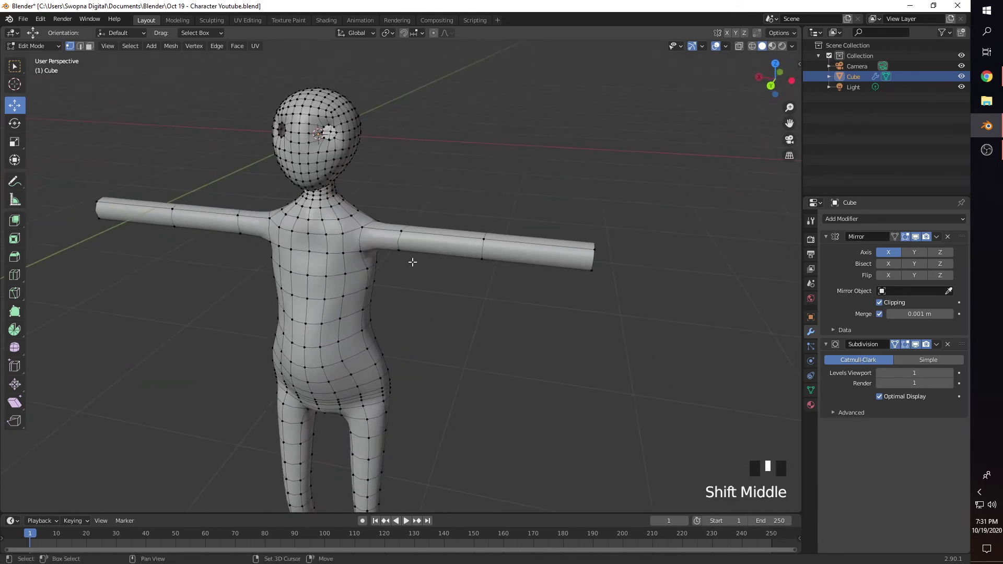
key(ctrl+r)
scroll(417, 260, up, 4)
click(418, 260)
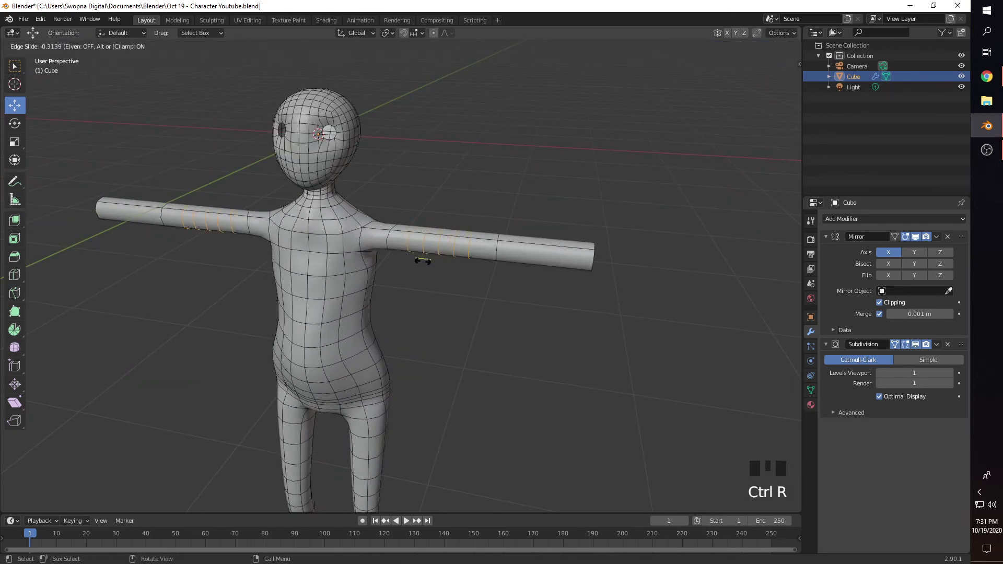
click(420, 258)
Add a single loop cut just beyond the elbow and four more around the rest of the forearm
key(ctrl+r)
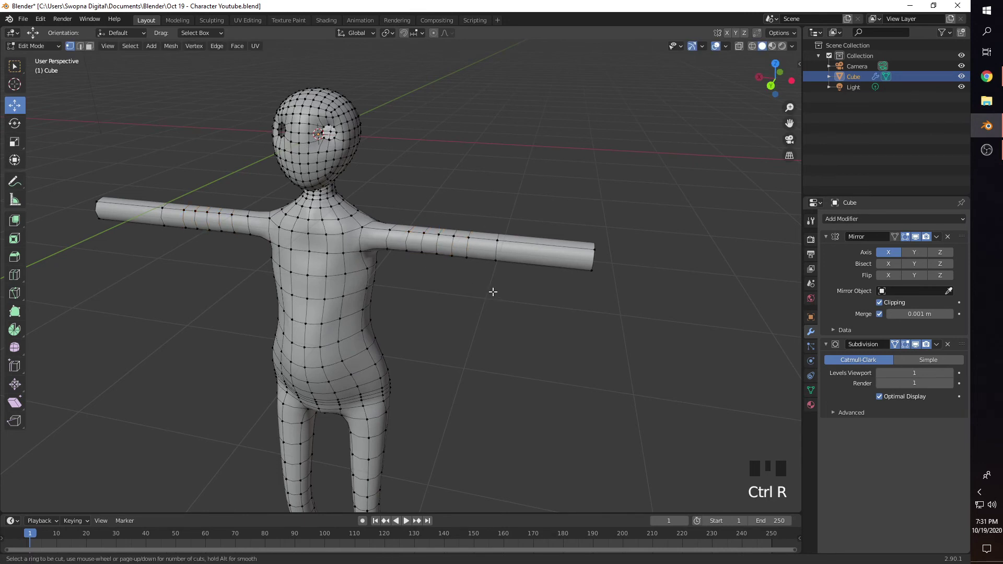
click(522, 255)
click(523, 290)
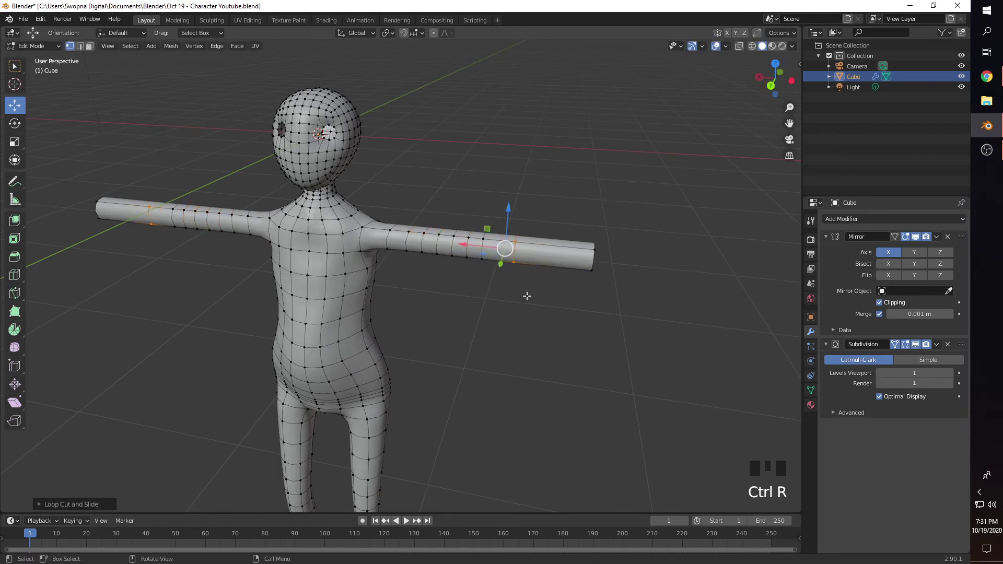
key(ctrl+r)
scroll(553, 258, up, 3)
click(554, 259)
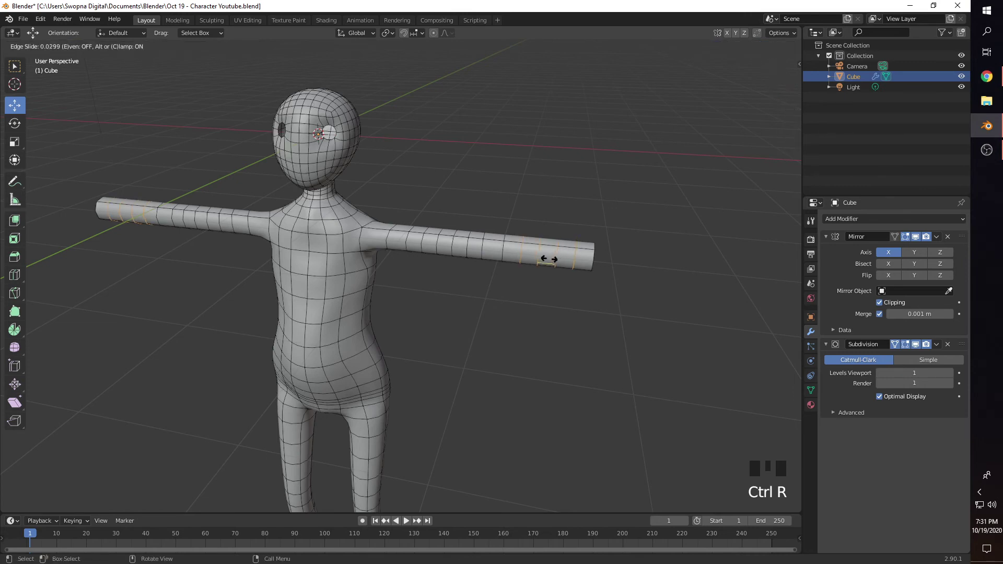
click(554, 263)
click(455, 287)
Add a lengthwise loop cut along the front of the arm and across the chest, nudge it along the Y axis, and deselect it
middle_drag(455, 287, 429, 303)
shift+middle_drag(360, 307, 372, 270)
scroll(371, 294, up, 3)
scroll(379, 283, down, 2)
scroll(378, 286, down, 3)
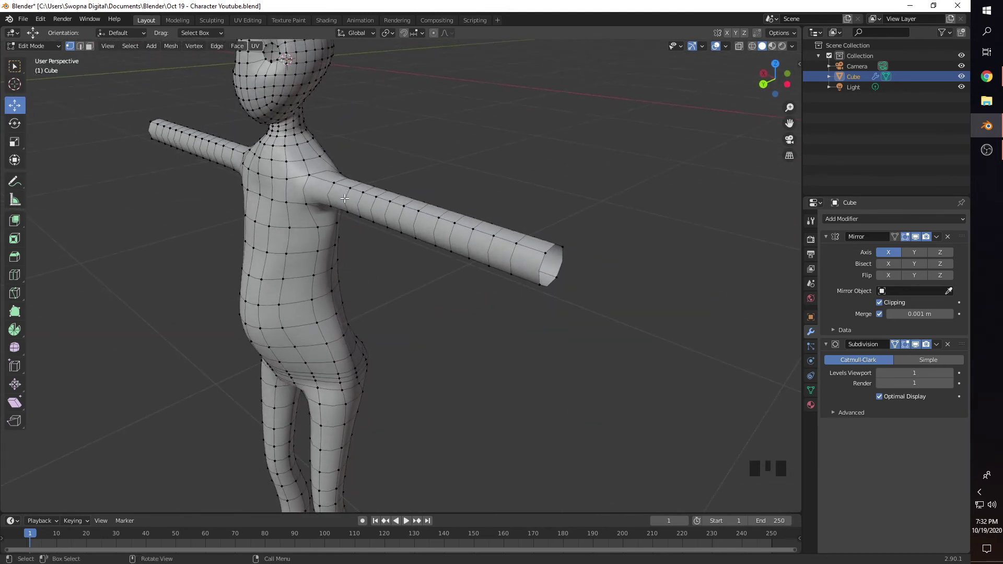
key(ctrl+r)
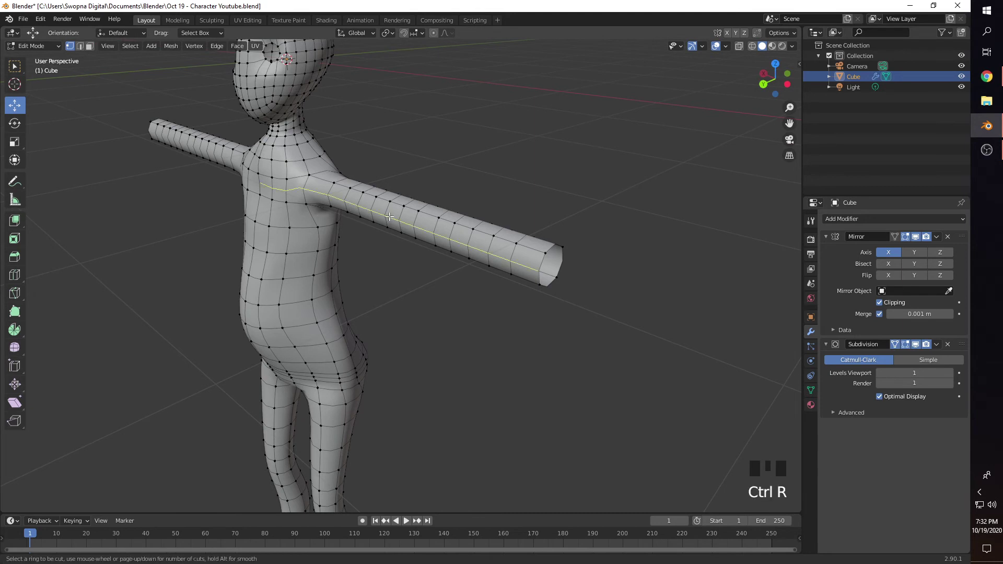
click(388, 215)
click(376, 252)
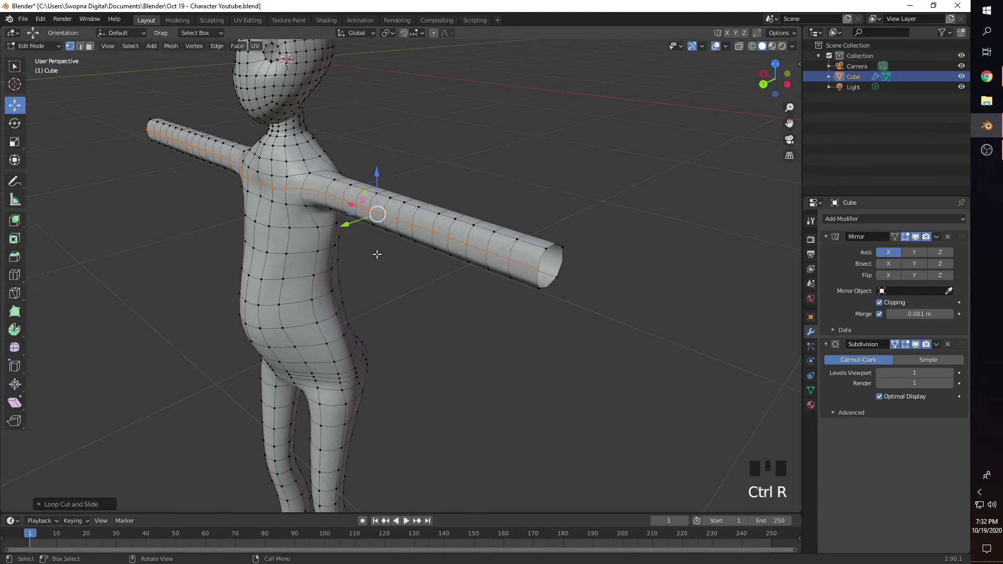
middle_drag(377, 253, 274, 225)
drag(242, 209, 239, 209)
scroll(239, 209, up, 2)
shift+middle_drag(232, 134, 313, 199)
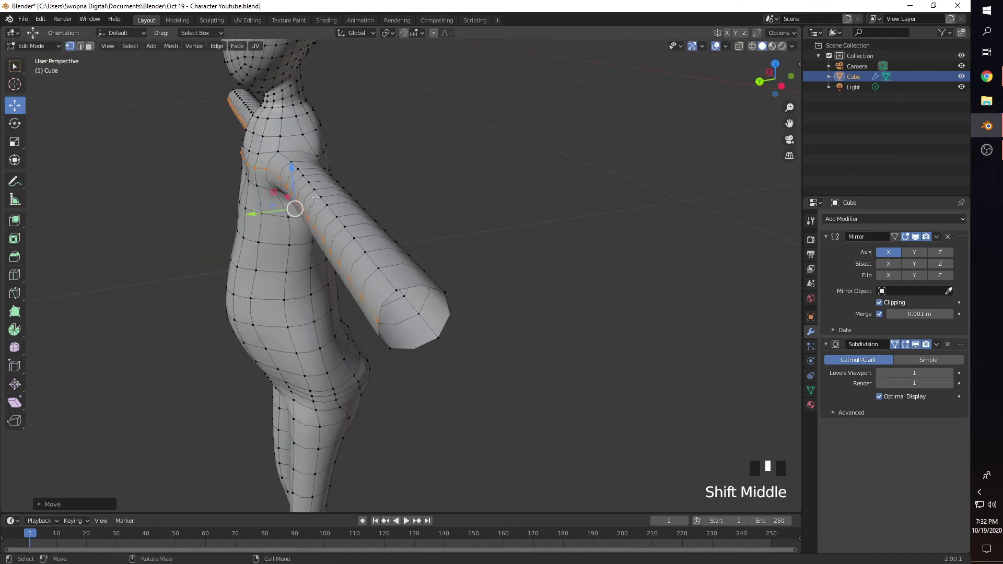
click(476, 234)
click(410, 253)
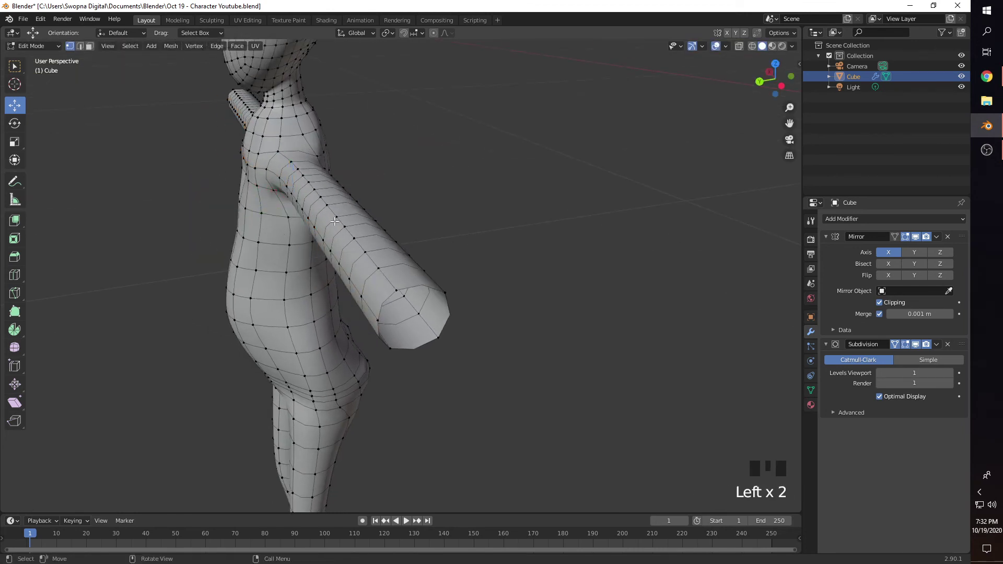
Add two more lengthwise loop cuts along the front of the arm, one above and one below the previous cut
middle_drag(335, 221, 358, 214)
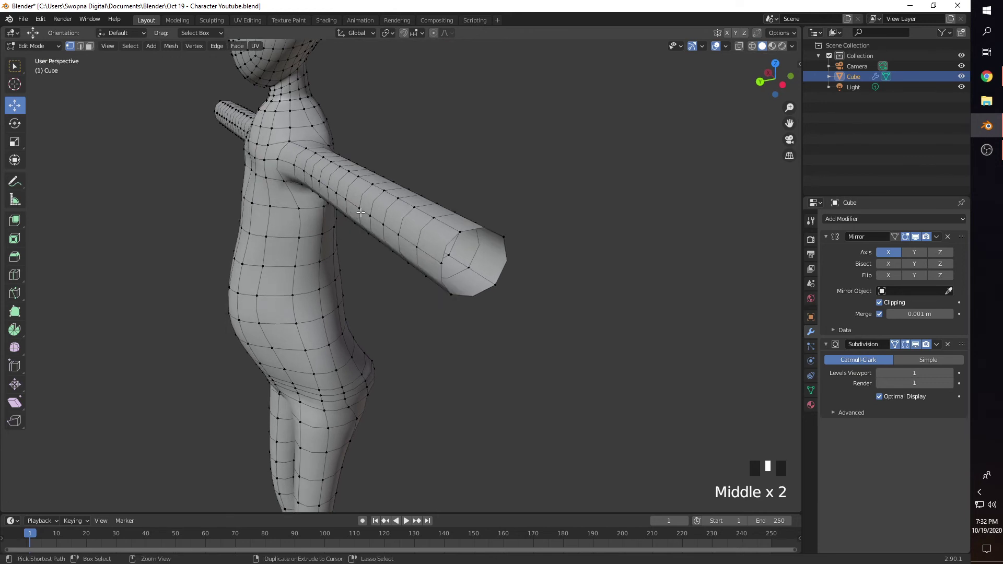
key(ctrl+r)
click(369, 205)
click(370, 204)
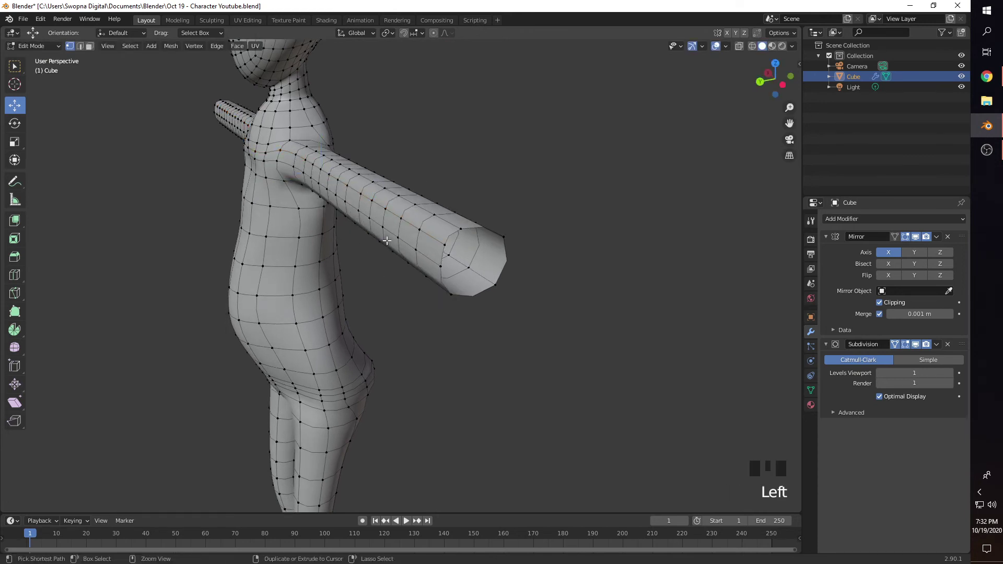
key(ctrl+r)
click(388, 240)
click(391, 237)
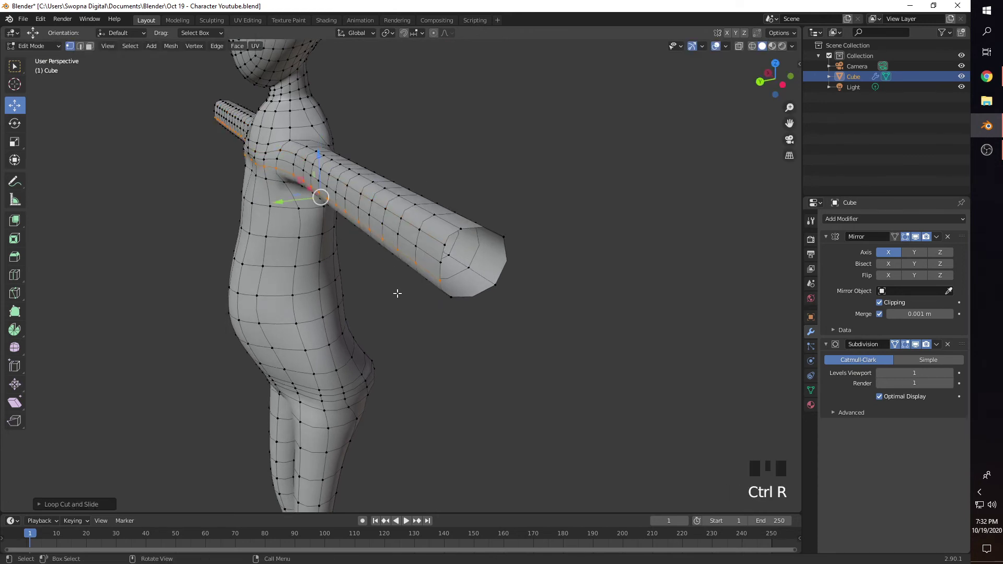
click(415, 295)
Add a lengthwise loop cut along the top of the arm that continues over the shoulder and up the neck
middle_drag(430, 297, 392, 298)
middle_drag(146, 242, 189, 226)
key(ctrl+r)
click(281, 249)
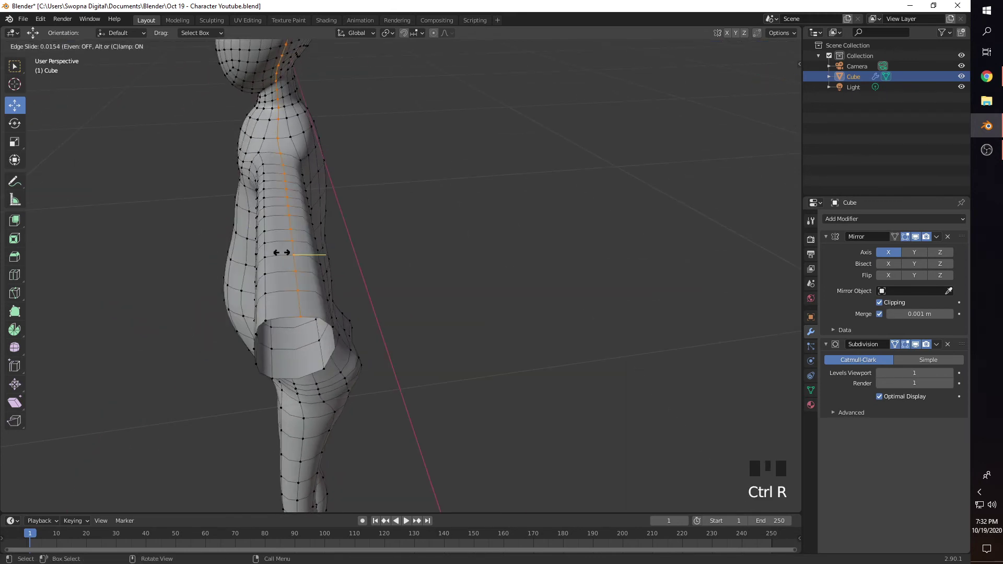
click(283, 256)
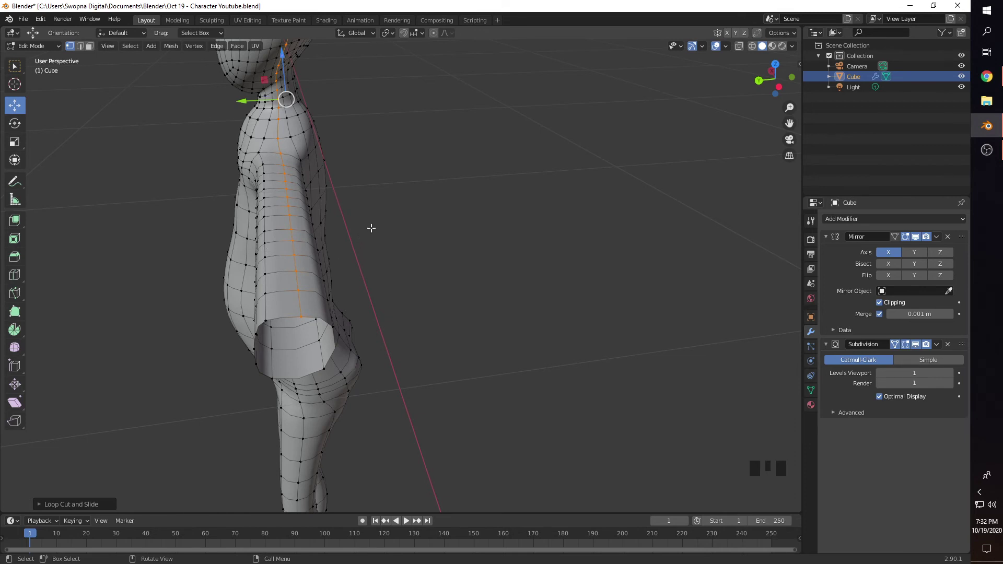
Add a lengthwise loop cut along the back of the arm and across the upper back
middle_drag(371, 228, 299, 225)
scroll(277, 151, down, 3)
scroll(383, 190, up, 2)
click(365, 265)
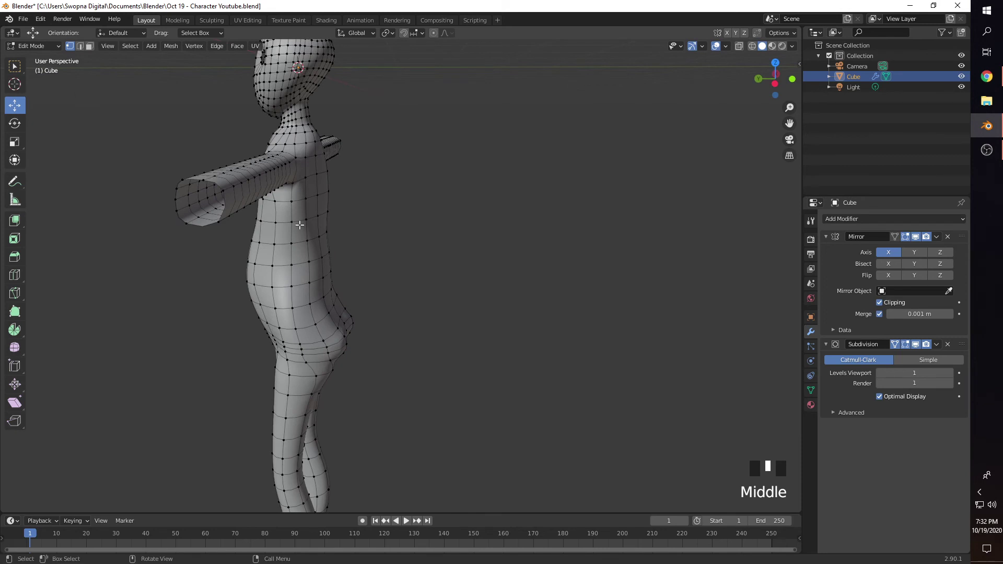
key(ctrl+r)
click(264, 190)
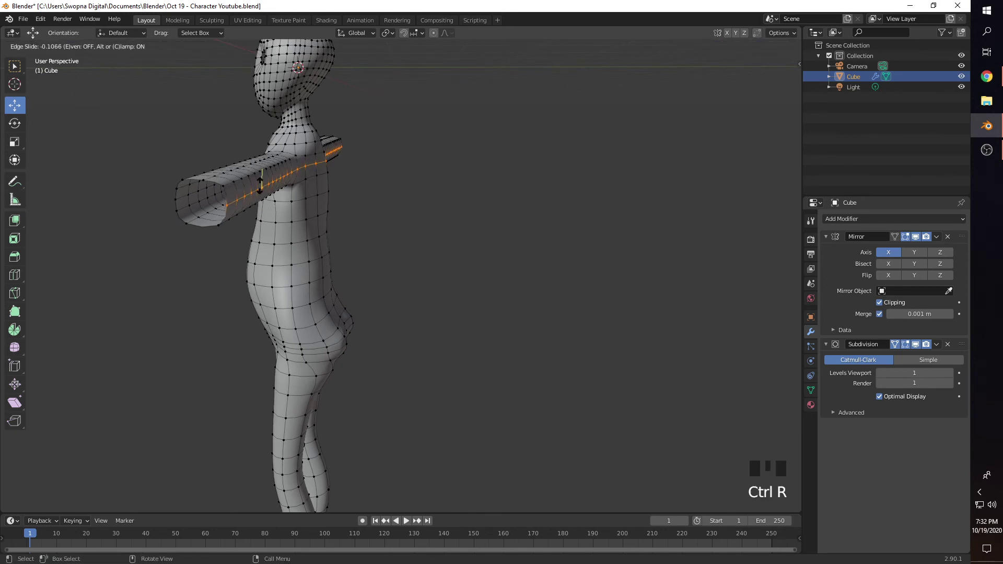
click(260, 184)
Enable proportional editing and pull a front vertex of the upper arm forward along the Y axis to bulge the surface
middle_drag(460, 220, 404, 247)
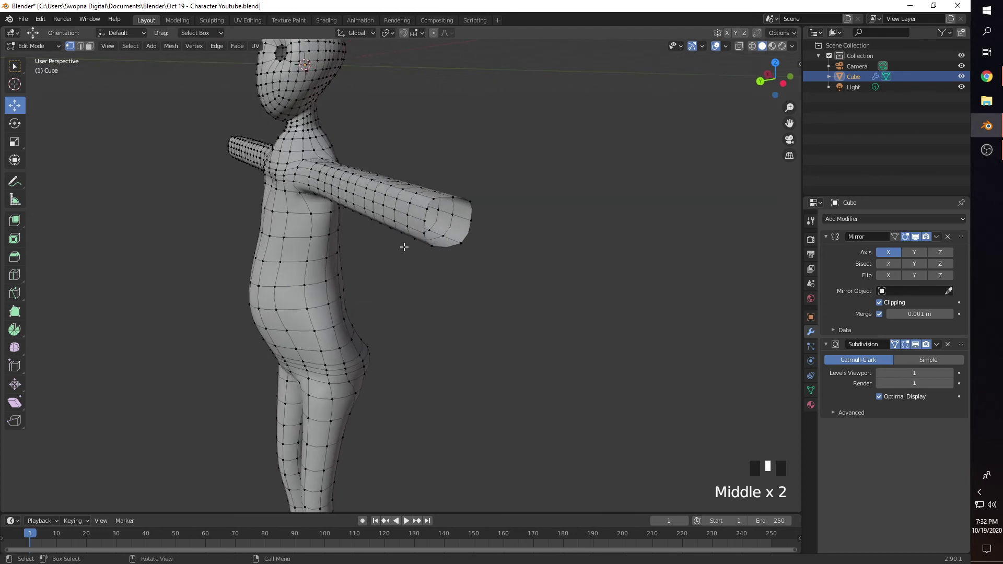
middle_drag(391, 211, 452, 261)
click(397, 215)
scroll(361, 238, up, 2)
click(447, 251)
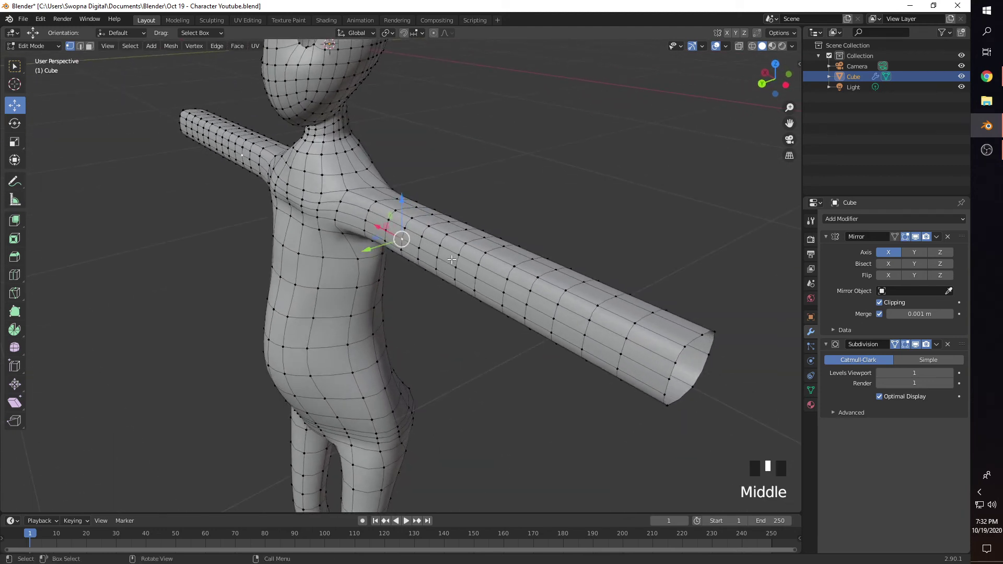
key(o)
drag(400, 236, 367, 250)
scroll(373, 247, up, 3)
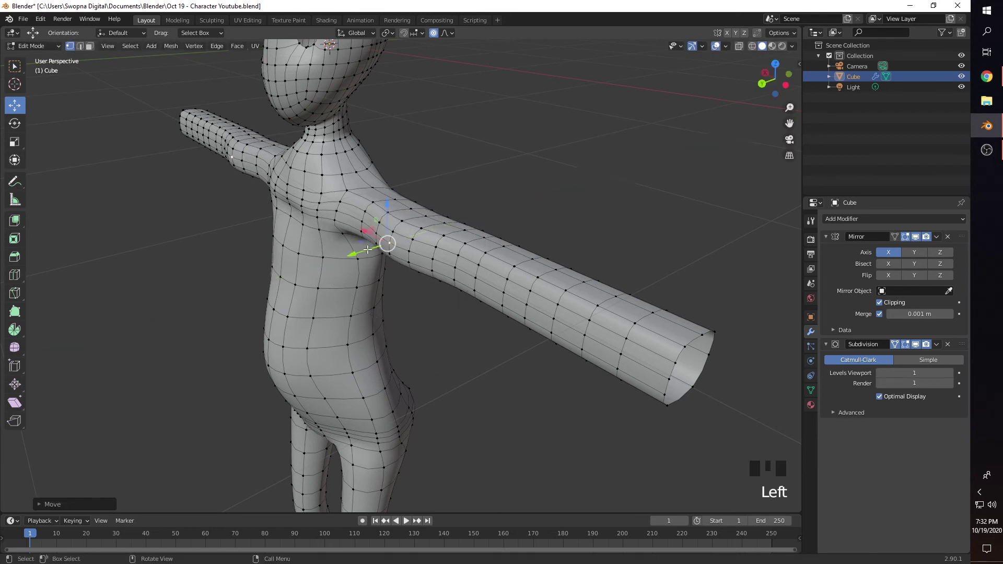
Select the edge loop around the upper arm's bulge and round it with the Circle operation
click(405, 222)
middle_drag(405, 222, 469, 168)
click(458, 218)
alt+shift+click(467, 184)
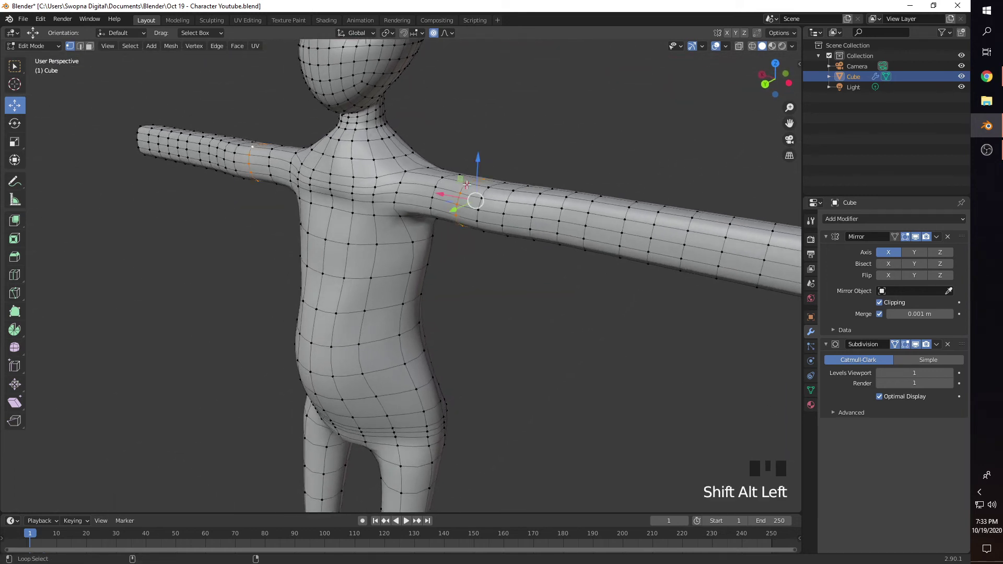
click(479, 181)
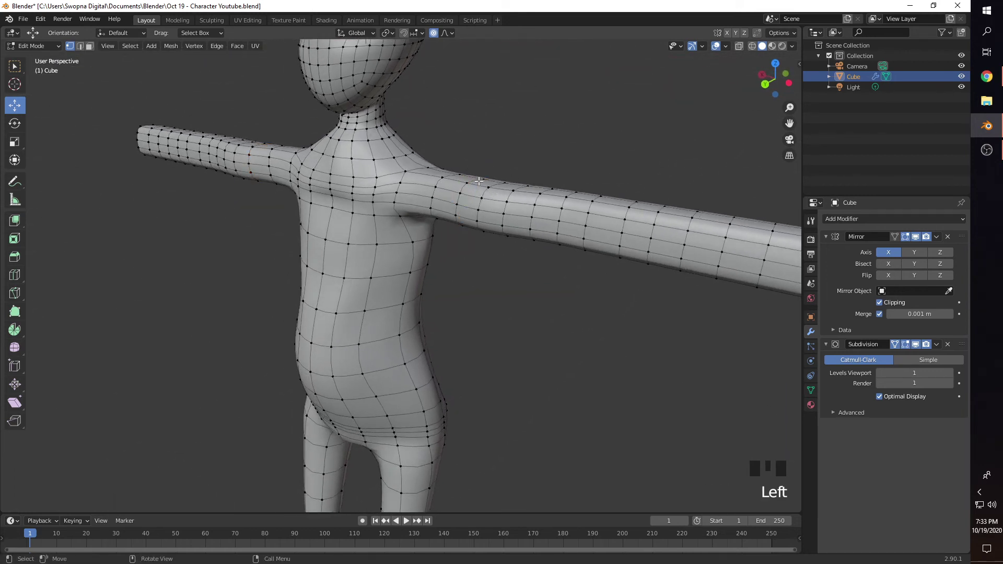
alt+shift+click(466, 184)
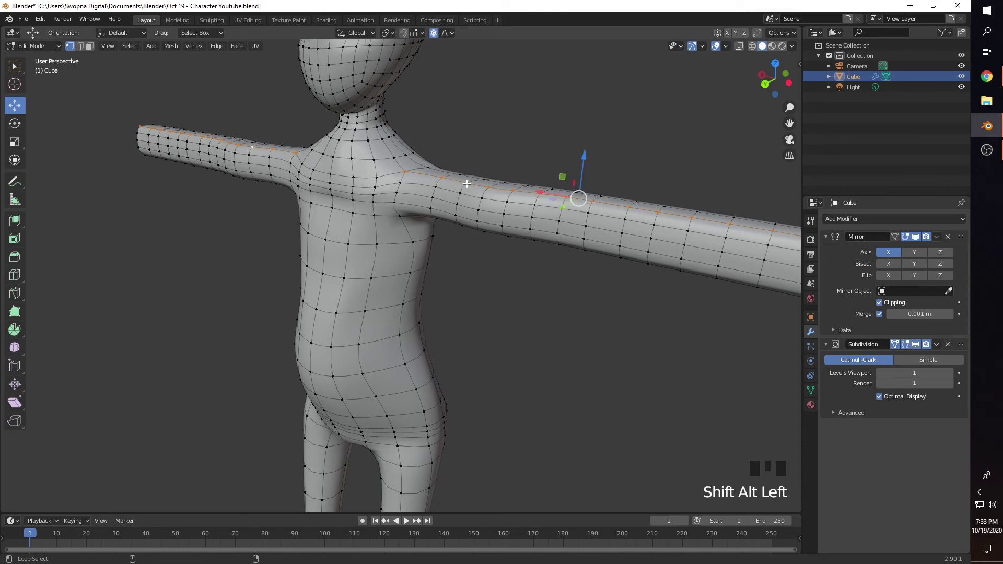
click(466, 184)
alt+shift+click(462, 189)
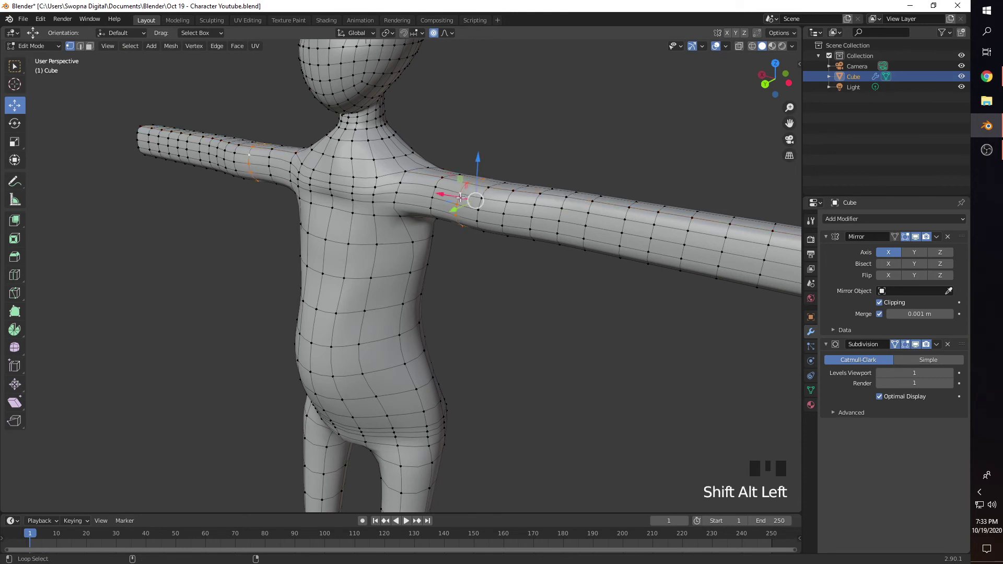
right_click(459, 194)
mouse_move(460, 194)
click(501, 198)
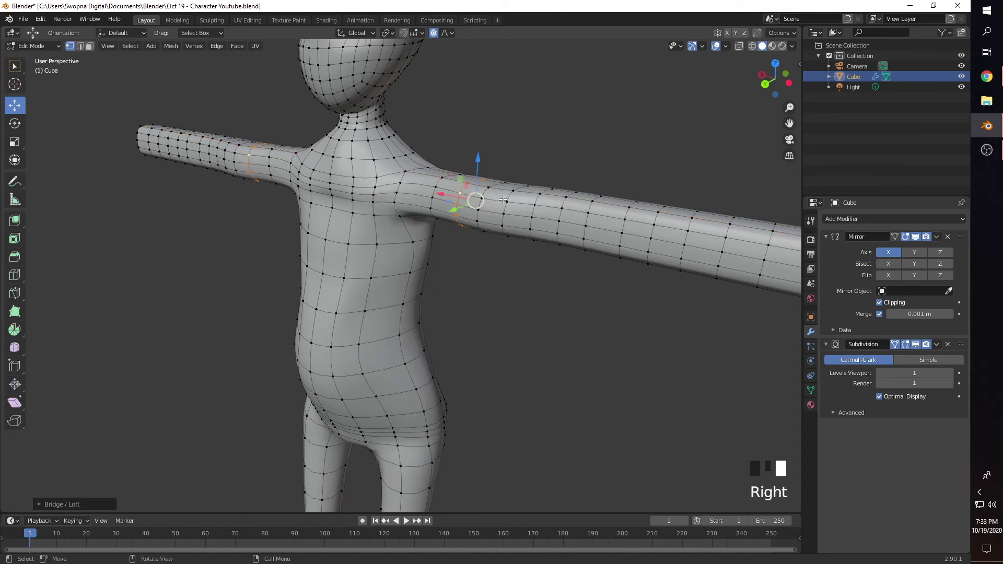
right_click(462, 195)
click(501, 201)
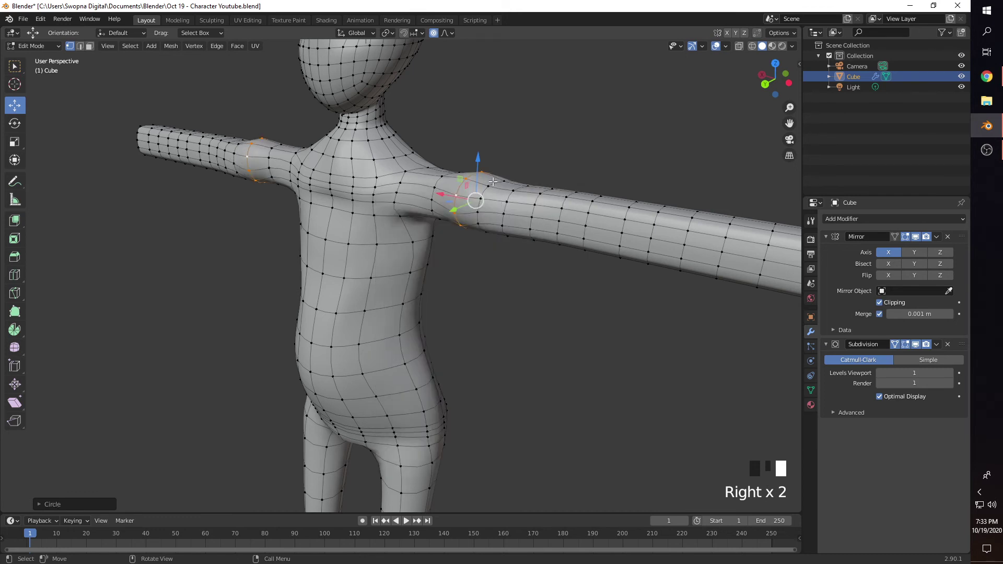
Resize the rounded upper-arm loop with the Scale tool, keeping proportional editing enabled
key(s)
drag(500, 163, 481, 194)
click(473, 200)
Round the edge loop near the elbow with the Circle operation and scale it slightly to thicken the arm there
shift+middle_drag(541, 220, 534, 197)
middle_drag(494, 151, 508, 172)
alt+shift+click(530, 169)
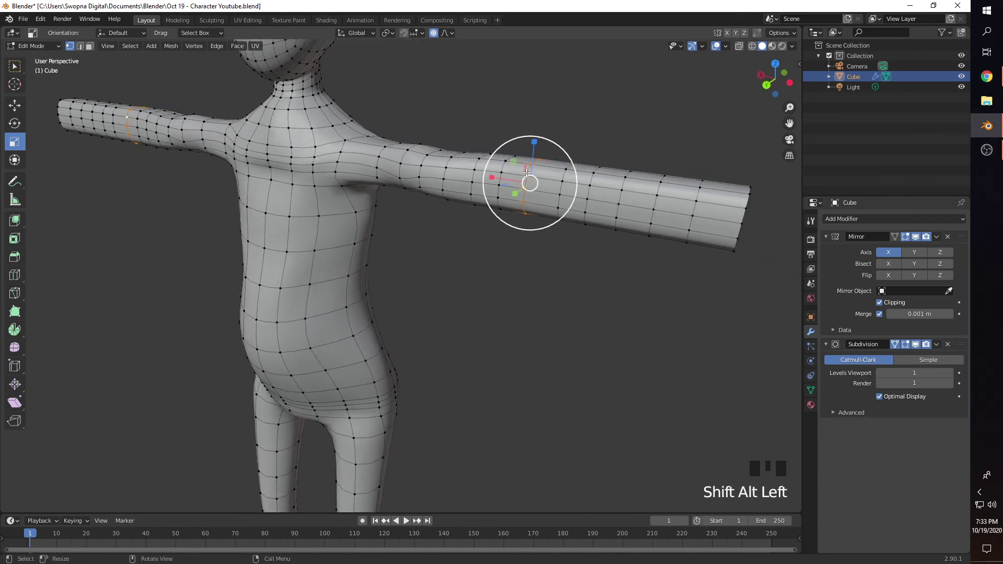
right_click(527, 171)
click(554, 180)
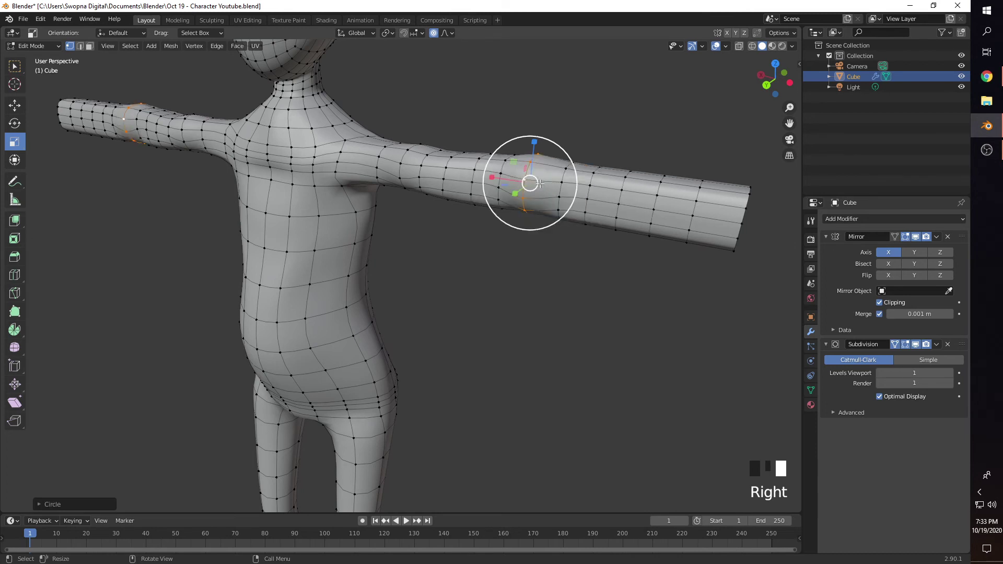
middle_drag(539, 184, 509, 175)
drag(507, 163, 509, 157)
Disable proportional editing and enlarge the edge loop around the middle of the upper arm with the Scale tool
scroll(468, 195, down, 3)
middle_drag(469, 195, 400, 227)
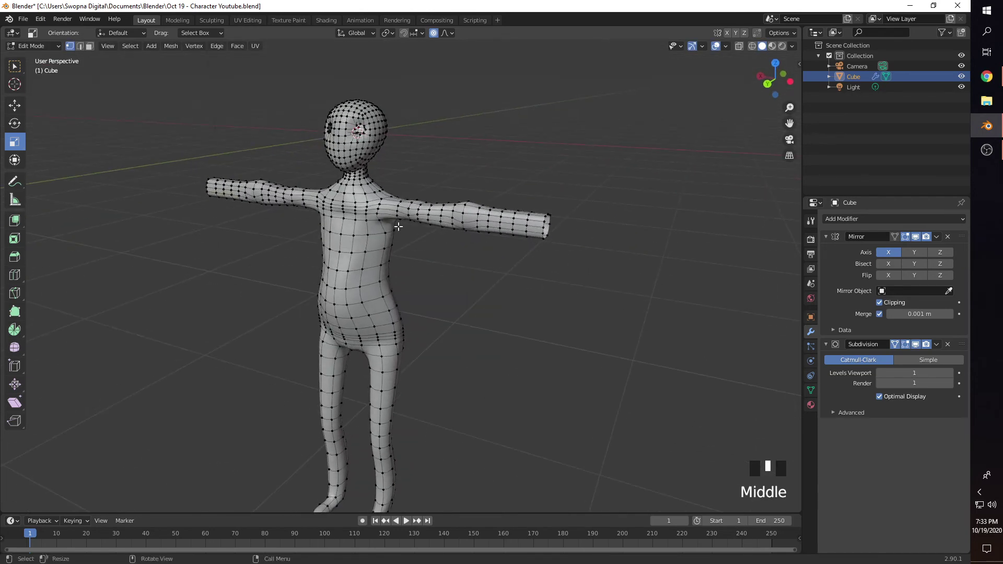
scroll(402, 224, up, 3)
shift+middle_drag(431, 193, 421, 233)
scroll(432, 224, up, 2)
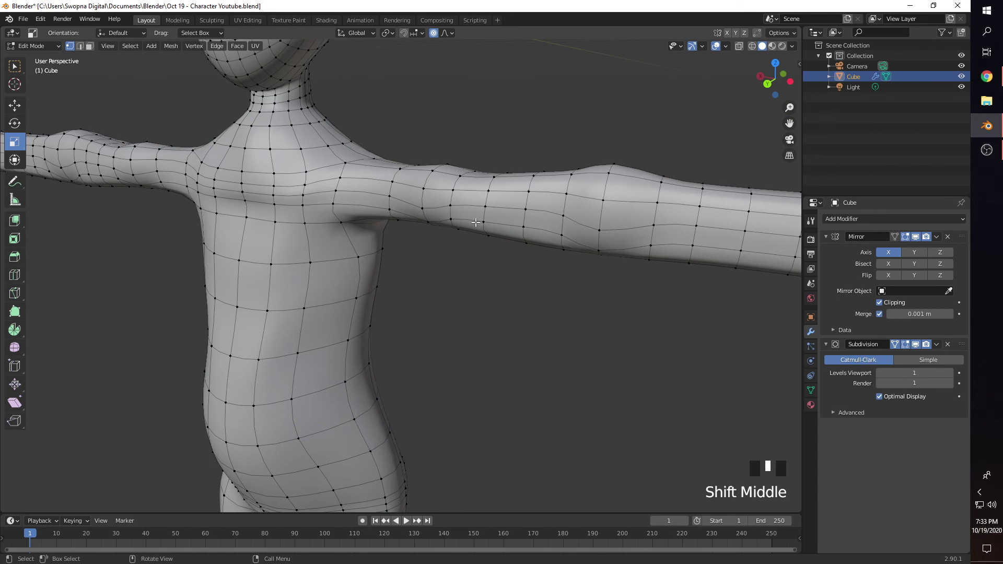
key(o)
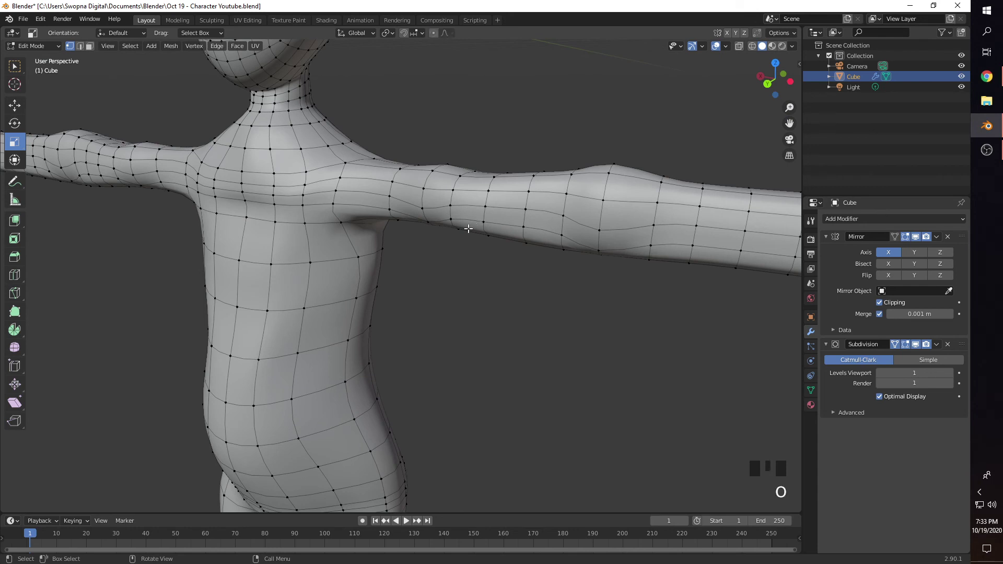
alt+shift+click(458, 179)
click(457, 180)
alt+shift+click(457, 180)
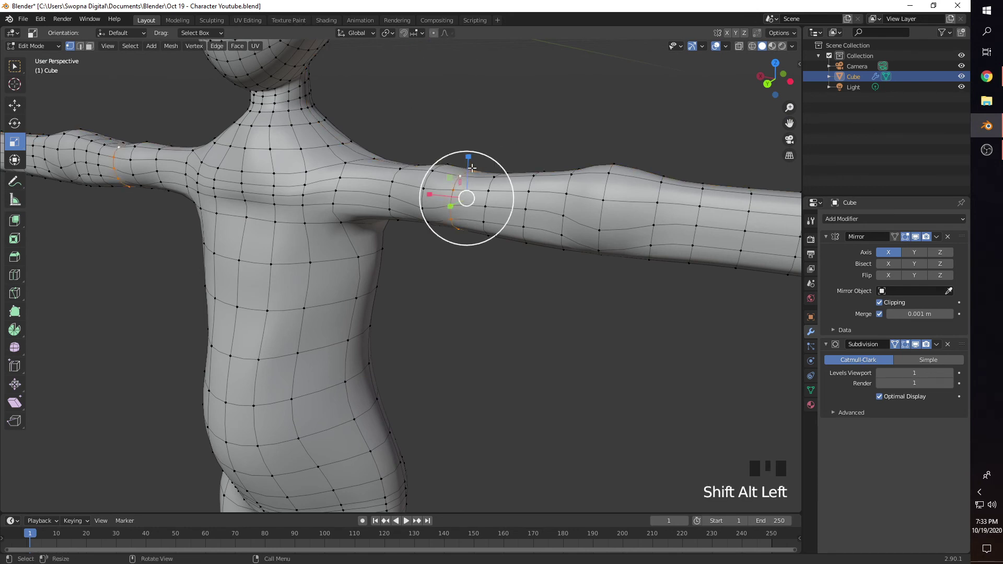
drag(471, 167, 475, 148)
click(540, 144)
click(567, 122)
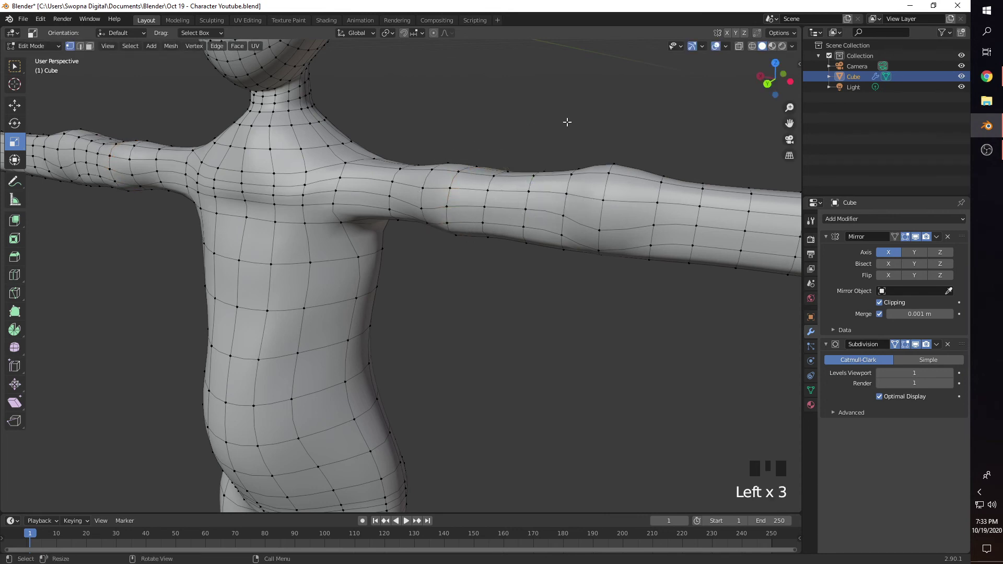
Slightly enlarge two more upper-arm edge loops, one toward the elbow and one closer to the shoulder
alt+shift+click(528, 183)
drag(538, 157, 544, 154)
click(448, 158)
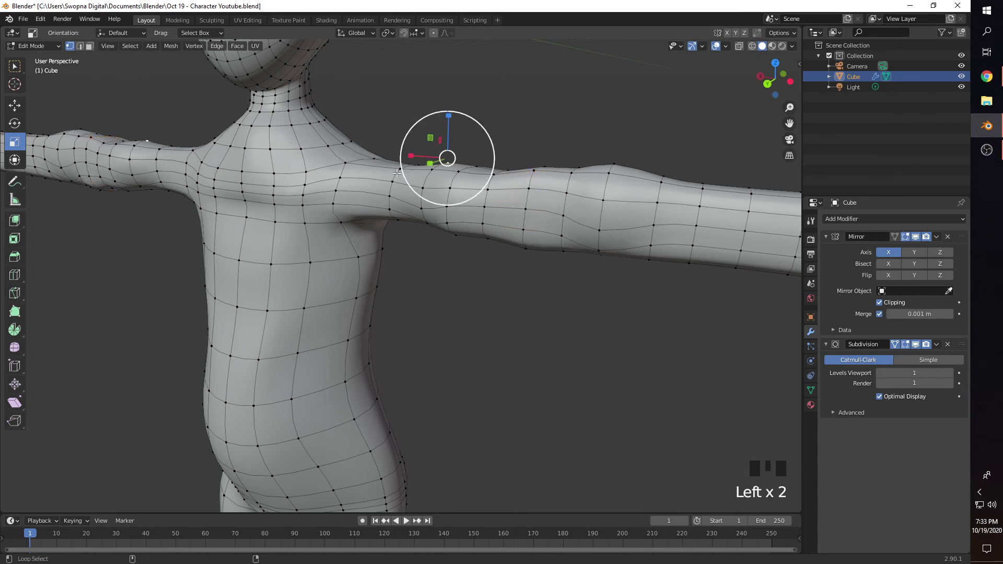
alt+shift+click(426, 161)
drag(421, 148, 421, 139)
middle_drag(422, 139, 358, 259)
middle_drag(480, 191, 476, 198)
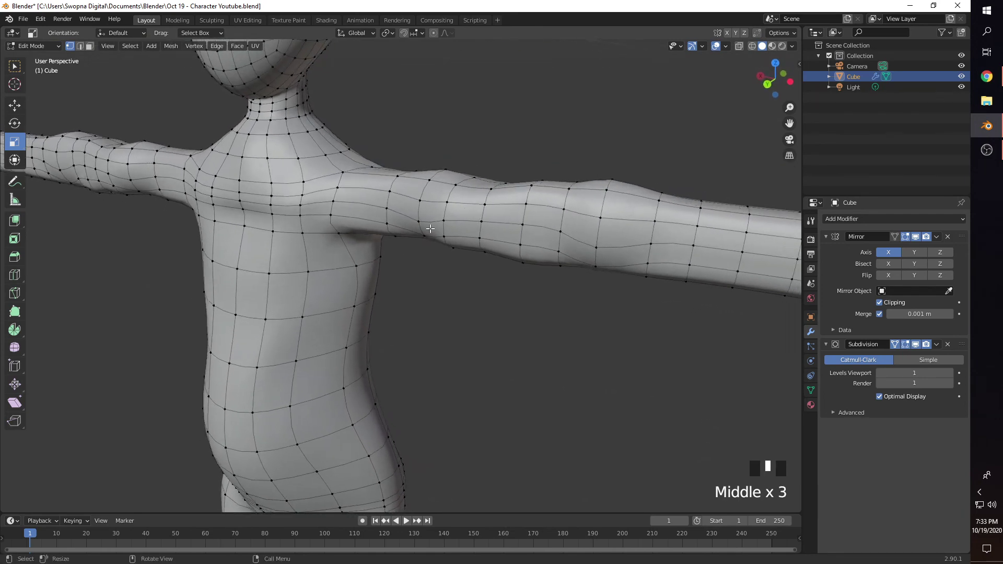
Select the vertex at the armpit and reposition it with the Move tool
middle_drag(430, 228, 394, 239)
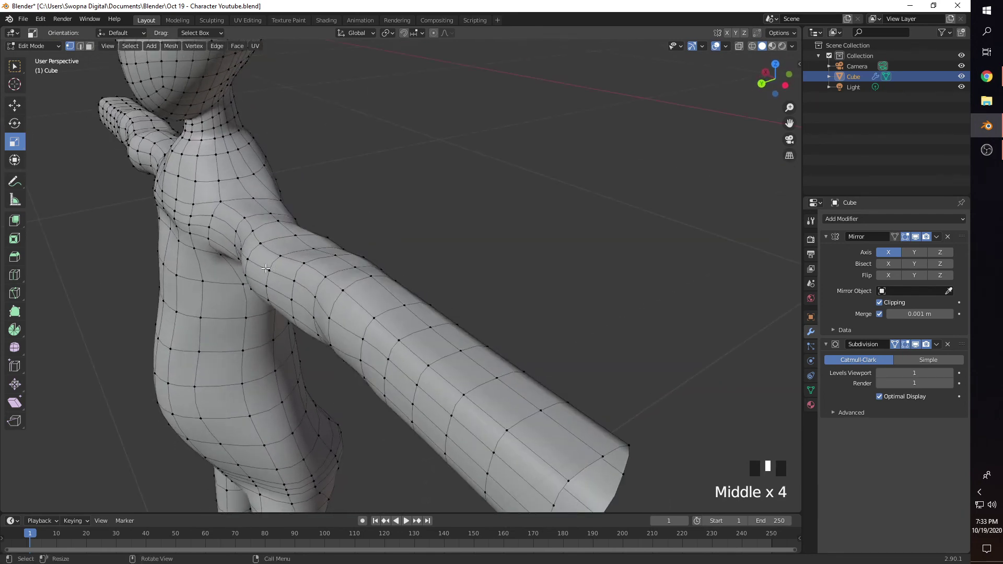
click(245, 274)
middle_drag(245, 274, 201, 247)
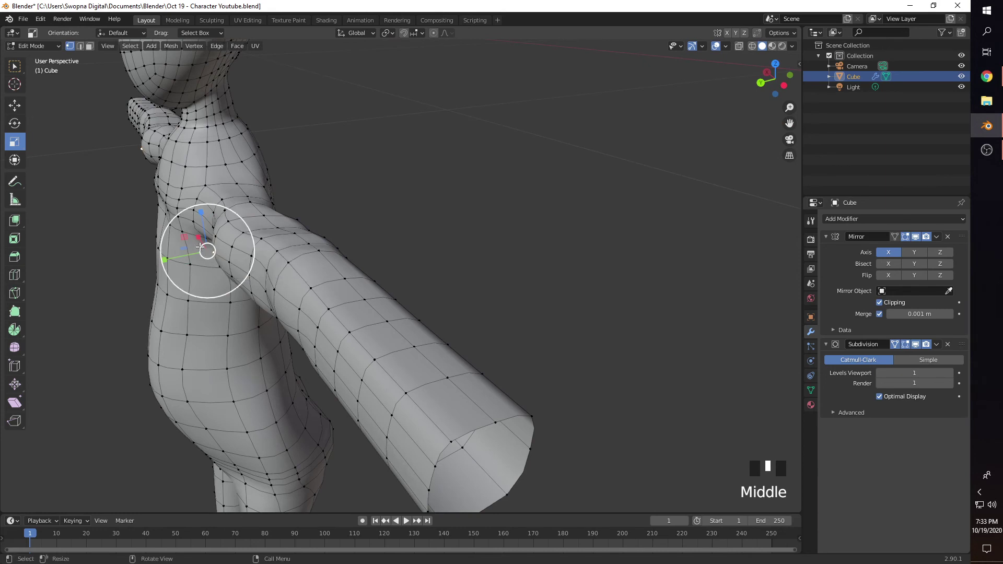
key(shift+space)
key(g)
drag(201, 252, 225, 268)
Enable proportional editing and pull the vertex on the upper arm's underside about 0.18 m along the Y axis
click(215, 237)
click(250, 255)
click(214, 268)
click(230, 278)
click(228, 265)
click(224, 269)
middle_drag(230, 264, 282, 219)
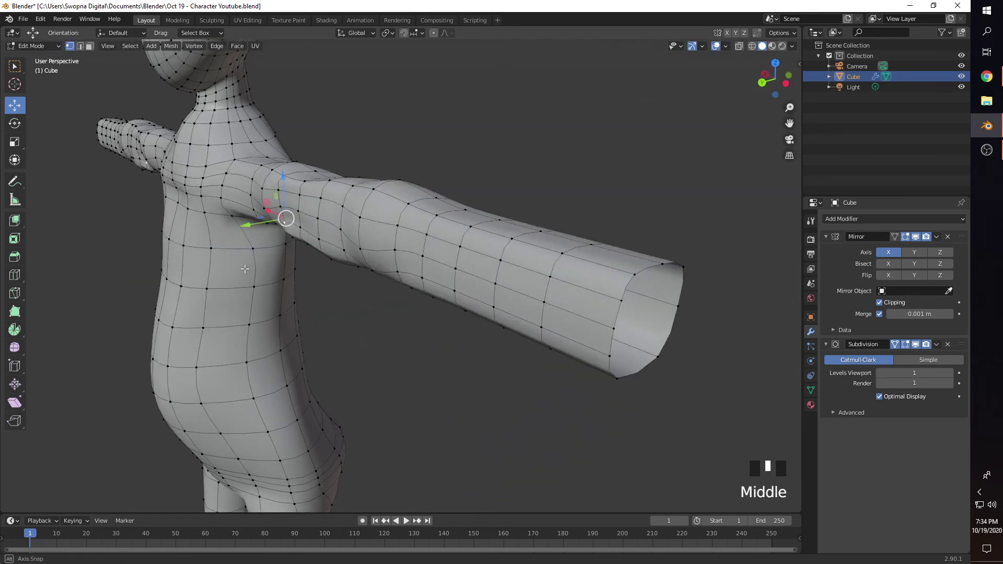
key(o)
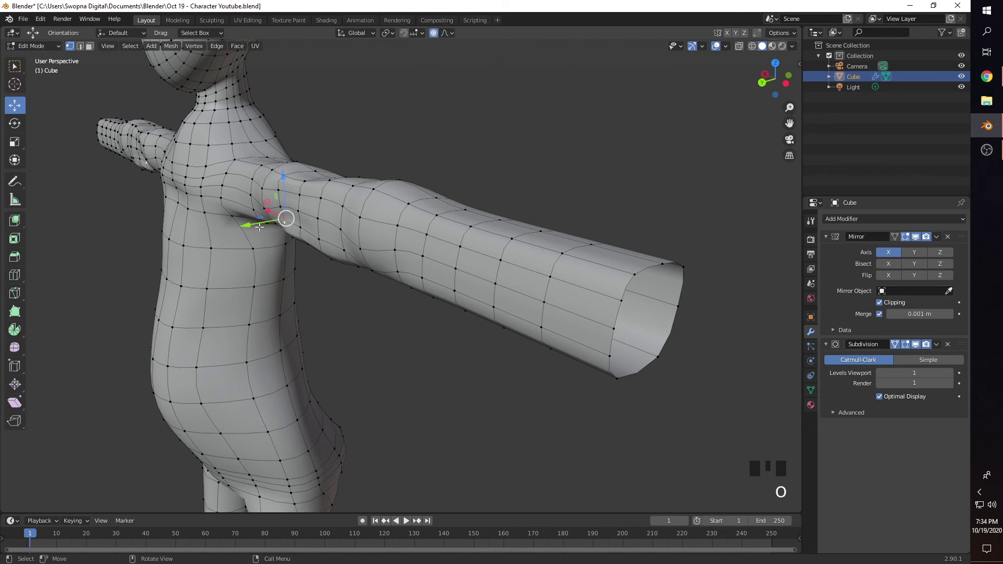
drag(260, 227, 236, 233)
scroll(240, 228, up, 2)
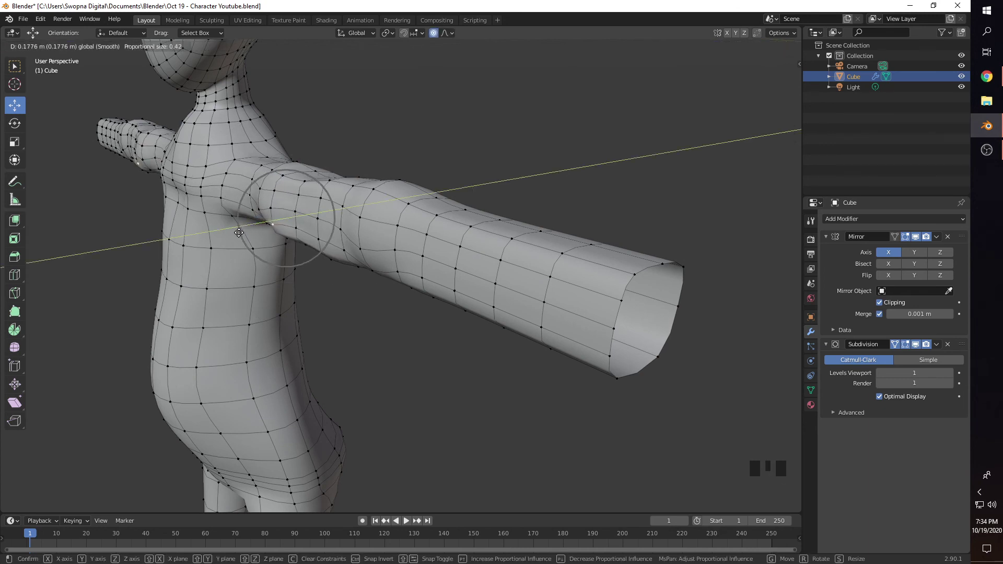
click(238, 232)
Add an edge loop around the arm at the elbow with Loop Cut and Slide
middle_drag(239, 233, 458, 208)
scroll(417, 206, down, 2)
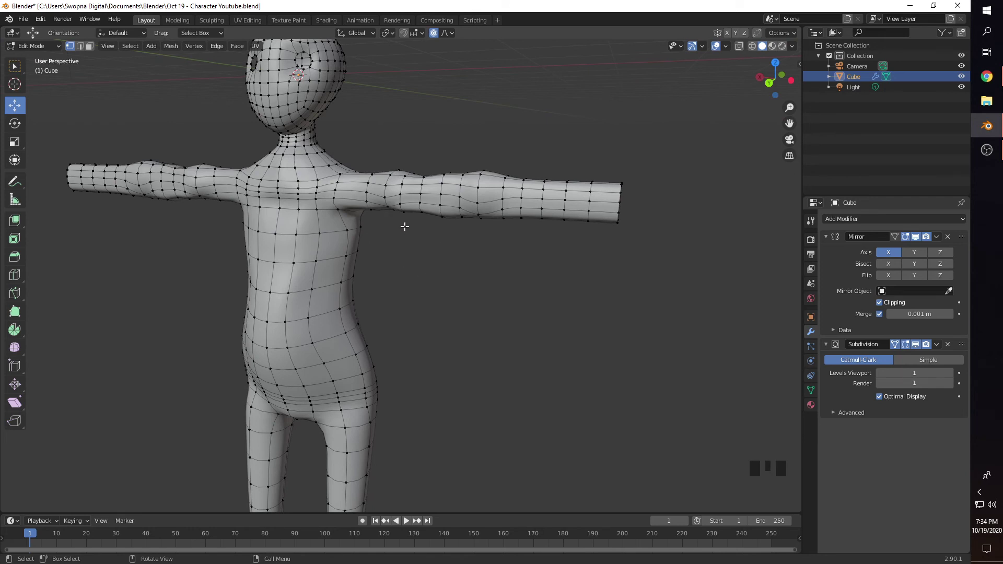
scroll(483, 228, down, 2)
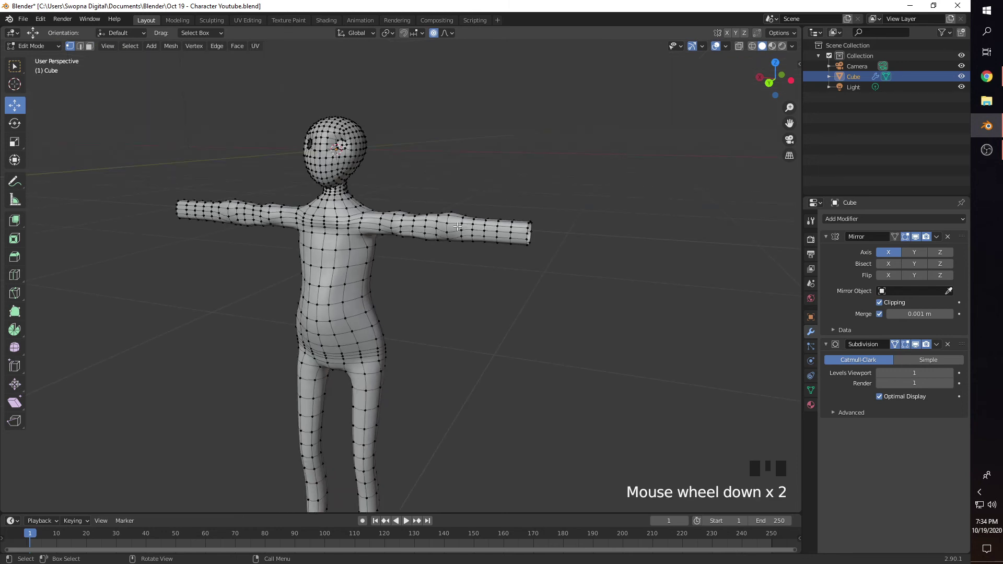
scroll(458, 227, up, 2)
shift+middle_drag(451, 230, 436, 215)
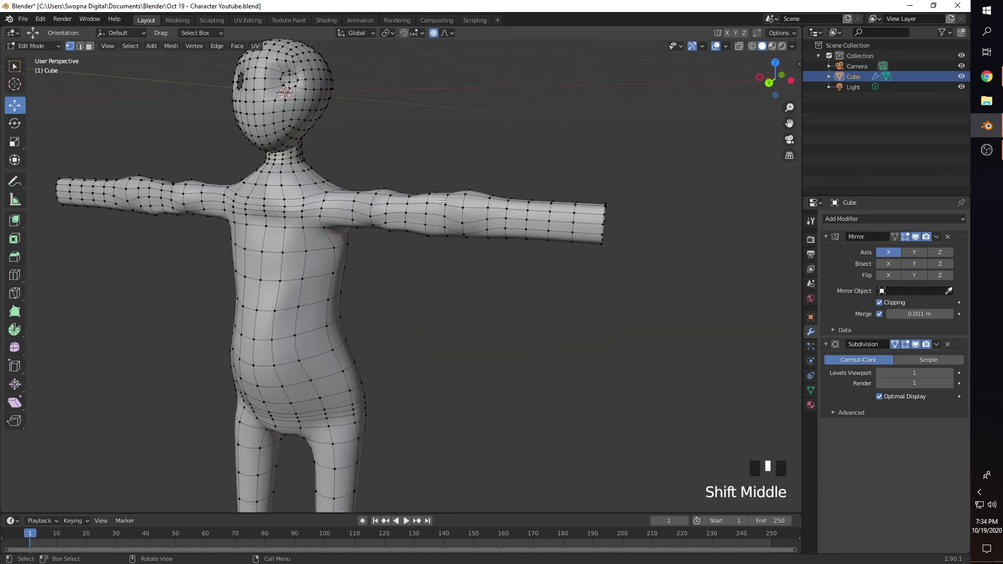
key(ctrl+r)
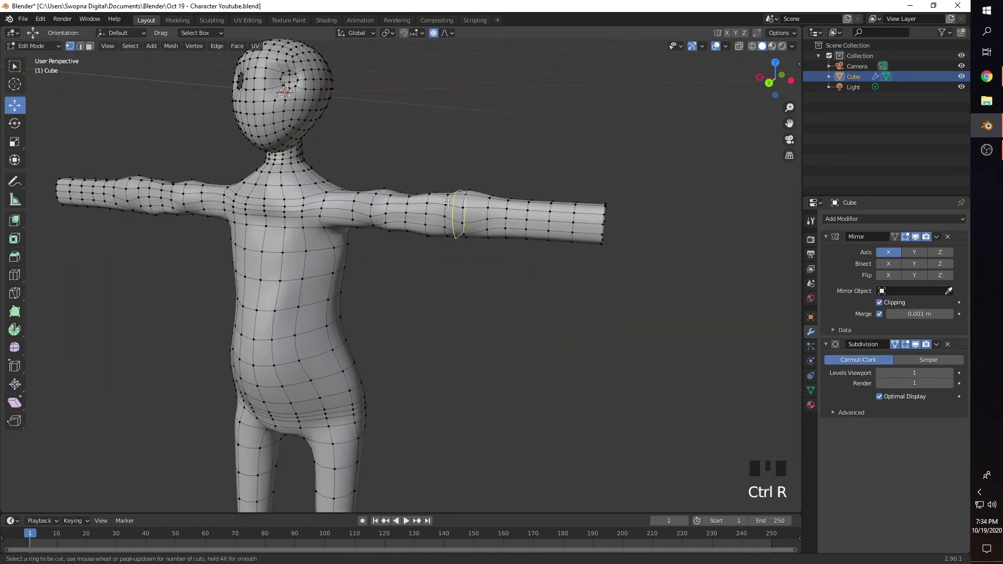
click(448, 203)
click(452, 203)
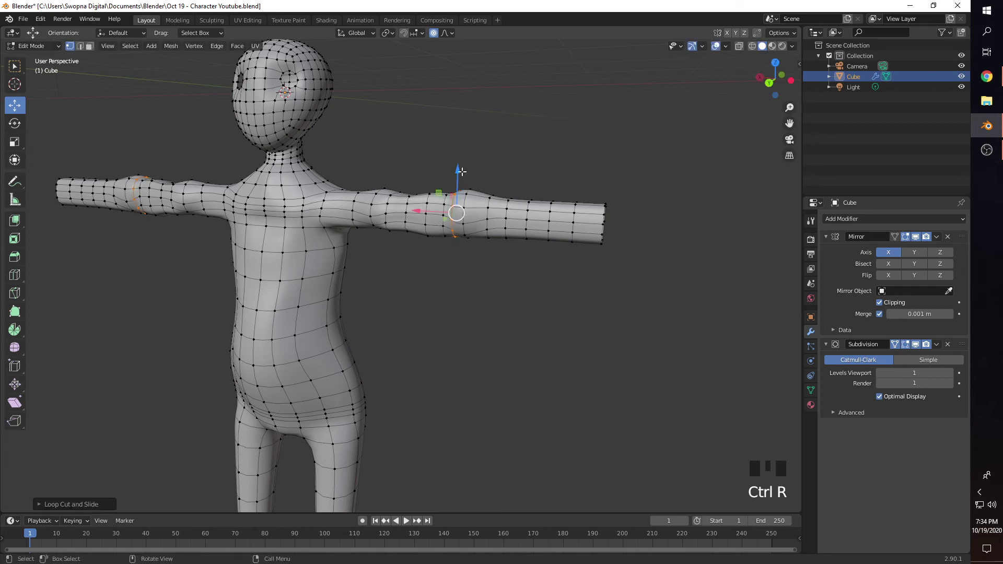
Add two more edge loops around the arm, one on each side of the new elbow loop
key(ctrl+r)
click(442, 196)
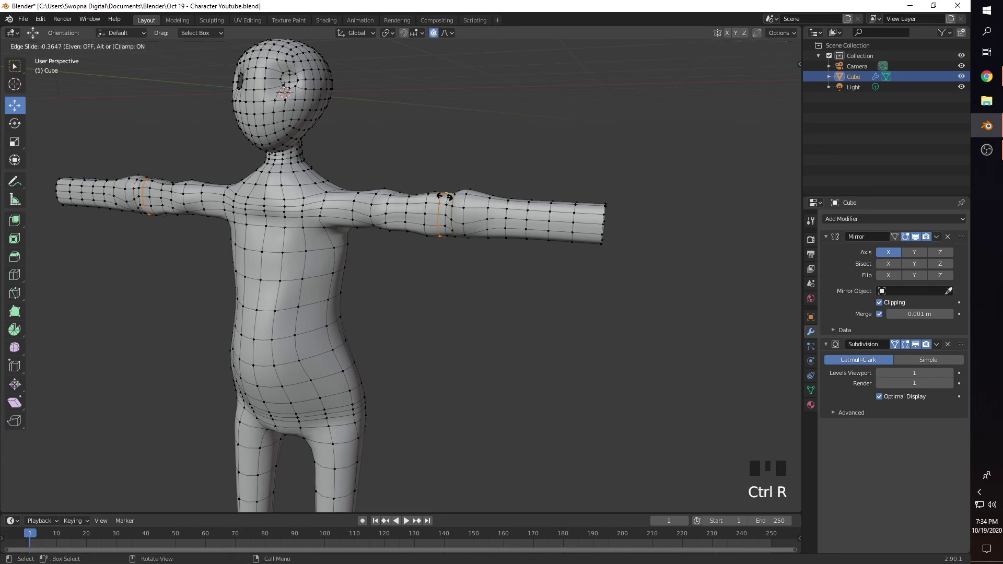
click(446, 160)
click(463, 210)
click(424, 211)
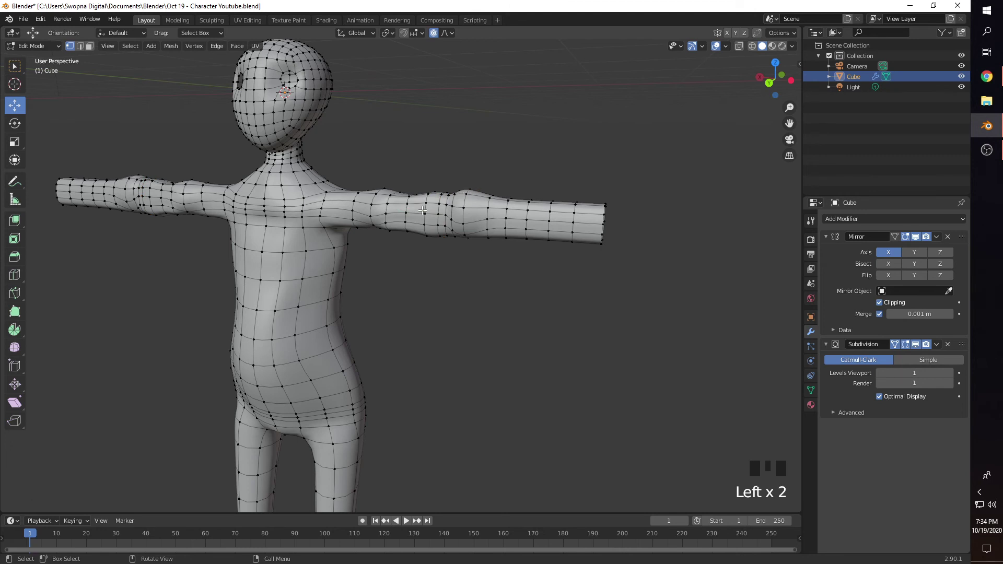
key(ctrl+r)
click(453, 204)
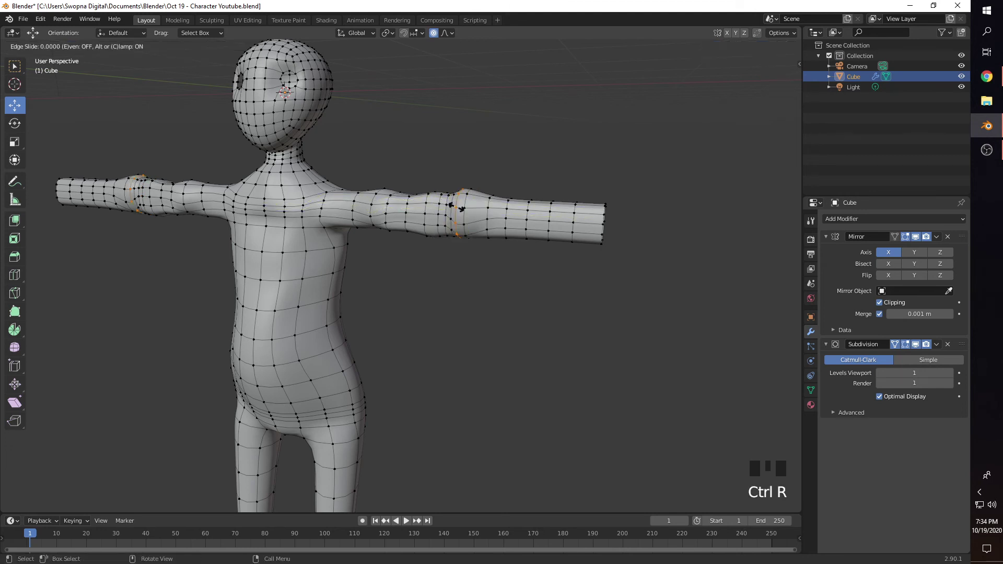
click(465, 194)
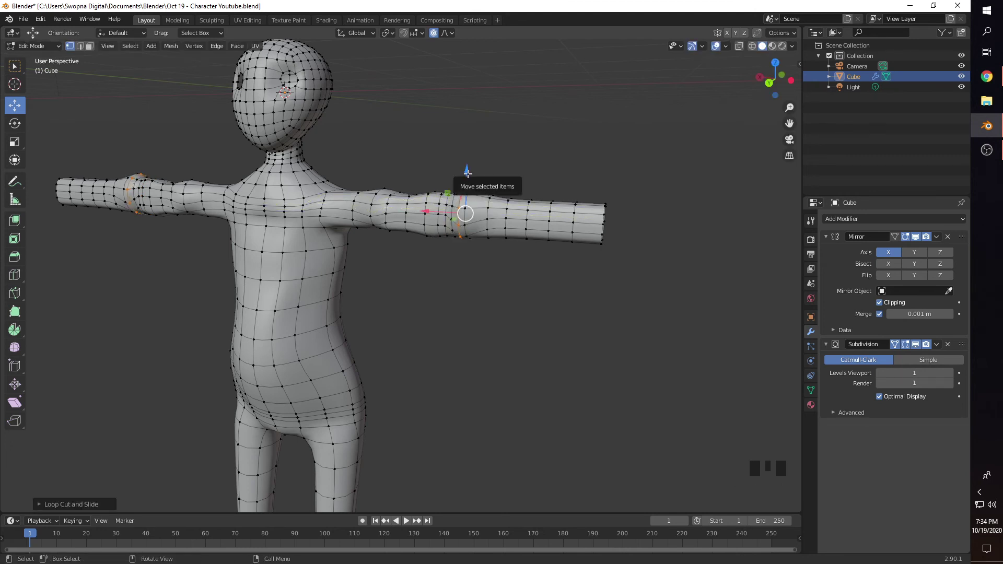
Switch to the Scale tool and slightly resize the newest elbow loop, then clear the selection
key(s)
drag(469, 174, 469, 176)
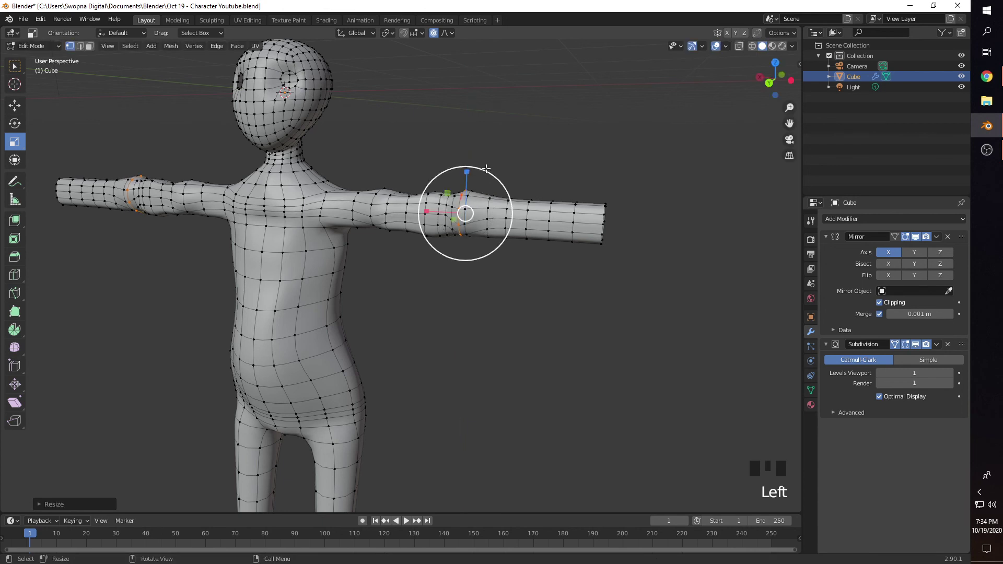
click(460, 199)
scroll(417, 275, down, 3)
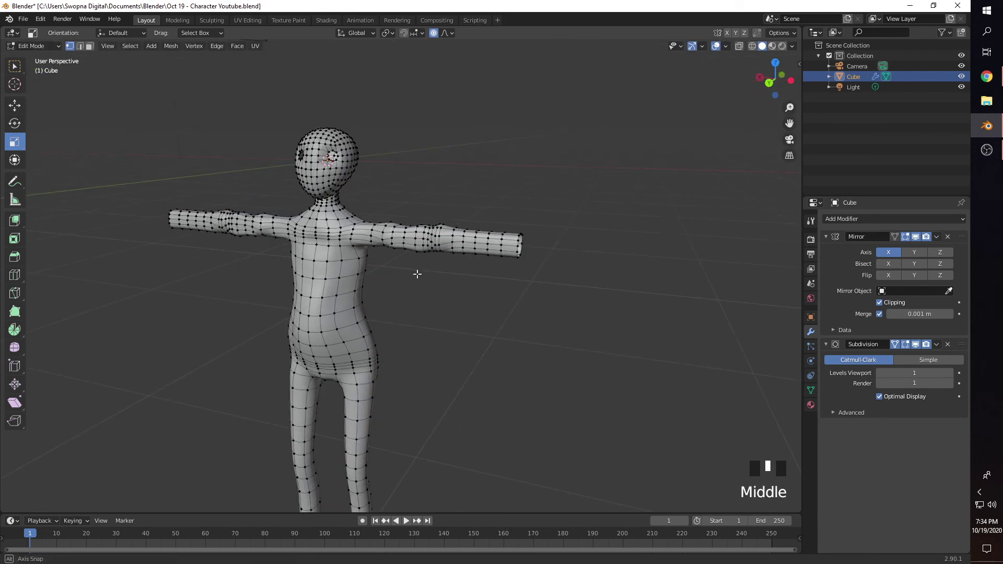
middle_drag(417, 275, 376, 281)
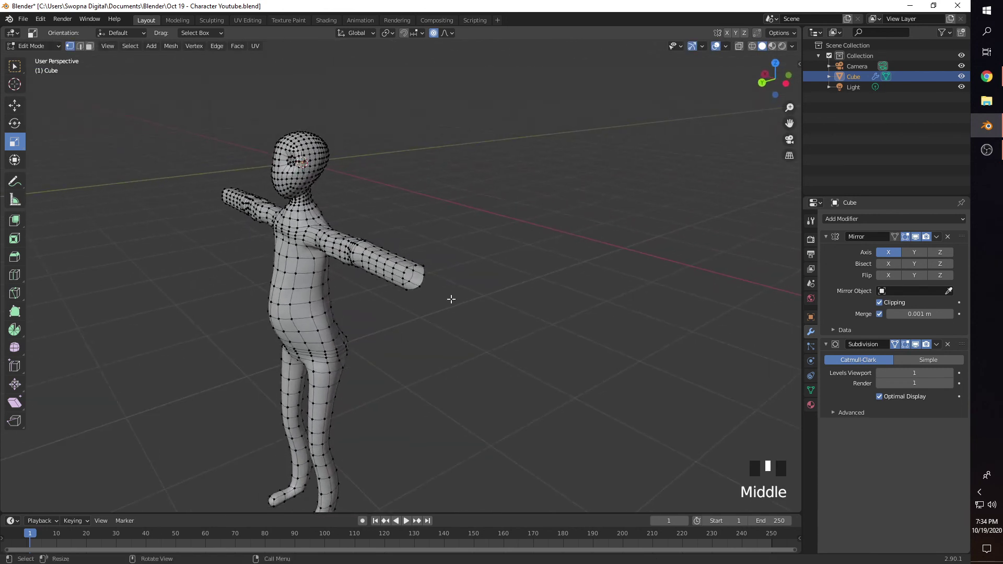
Select the open edge loop at the arm's end and flatten it along Z, widening the proportional influence to taper the forearm
middle_drag(451, 299, 490, 289)
alt+shift+click(464, 282)
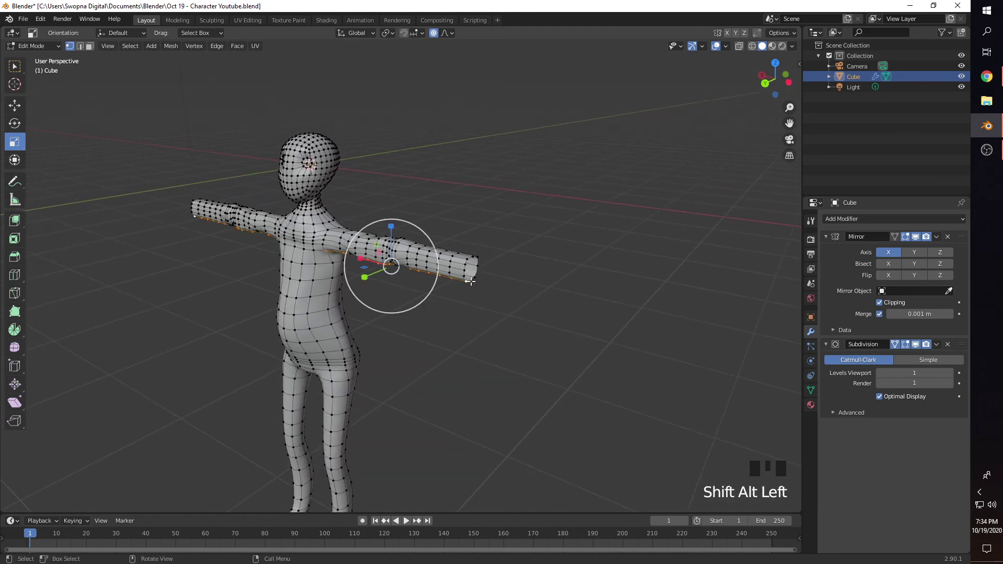
click(511, 277)
scroll(456, 289, up, 1)
alt+shift+click(490, 257)
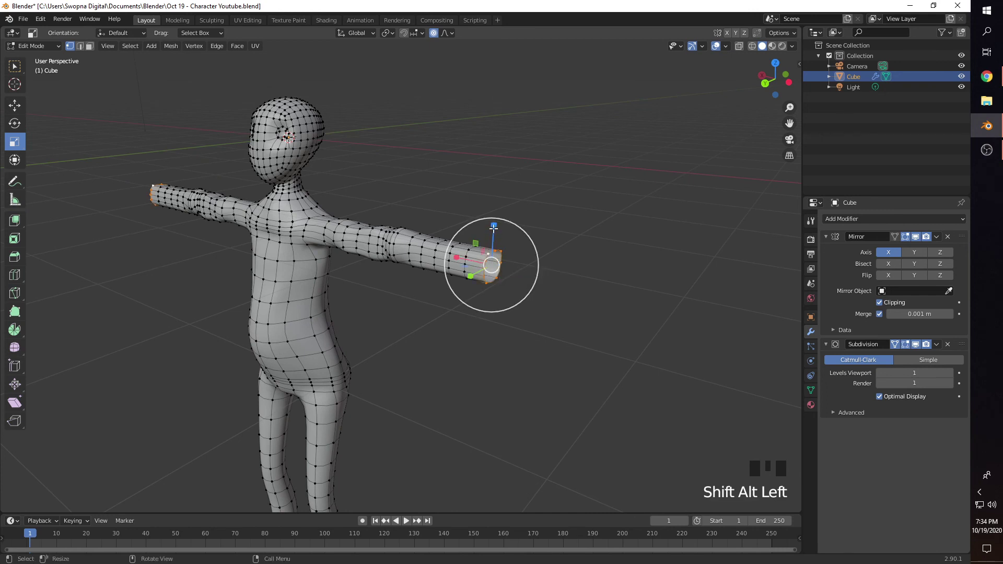
drag(494, 225, 496, 249)
scroll(497, 244, down, 13)
click(424, 313)
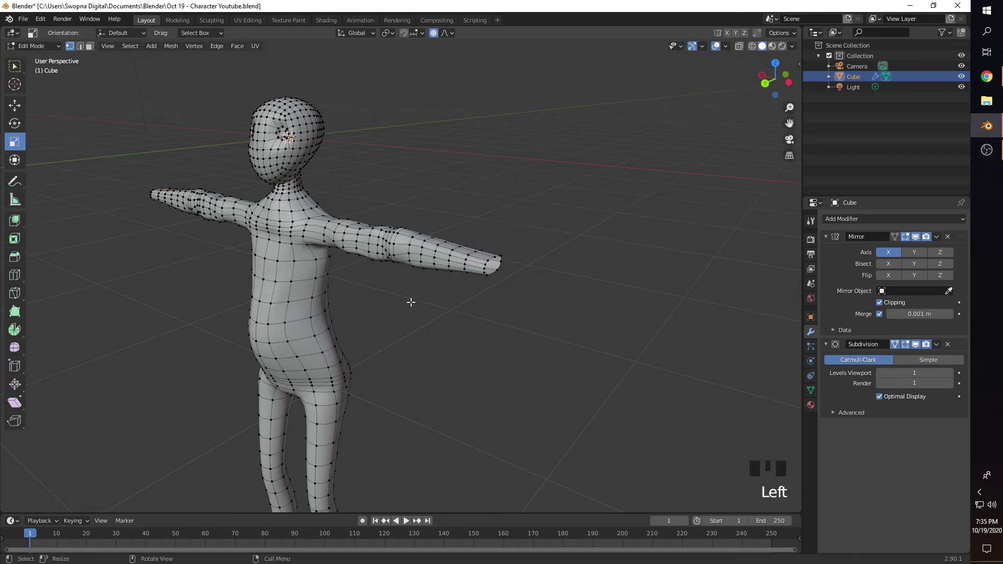
Save the character file and check the whole body's proportions
key(ctrl+s)
middle_drag(409, 300, 394, 286)
scroll(391, 292, down, 5)
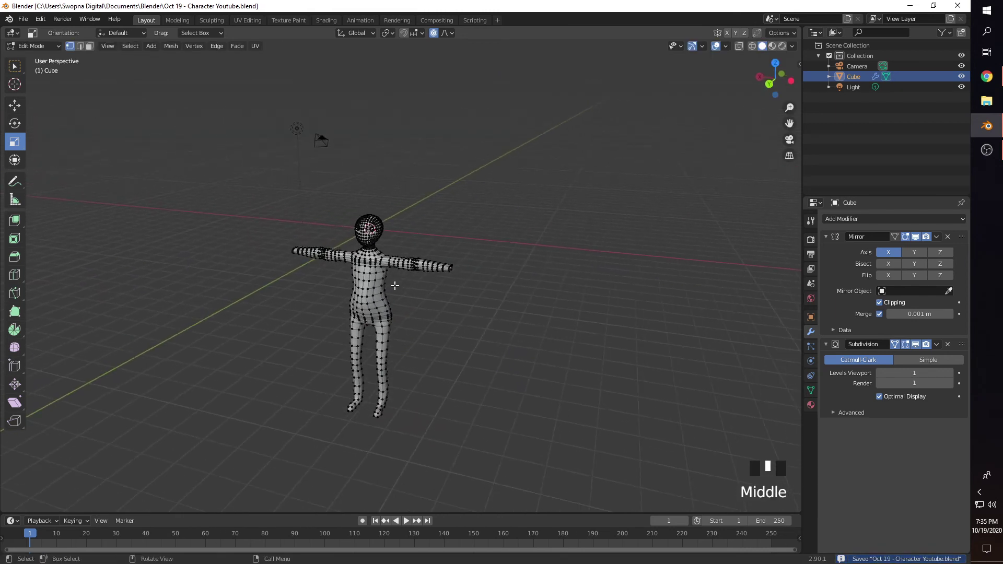
scroll(408, 290, up, 4)
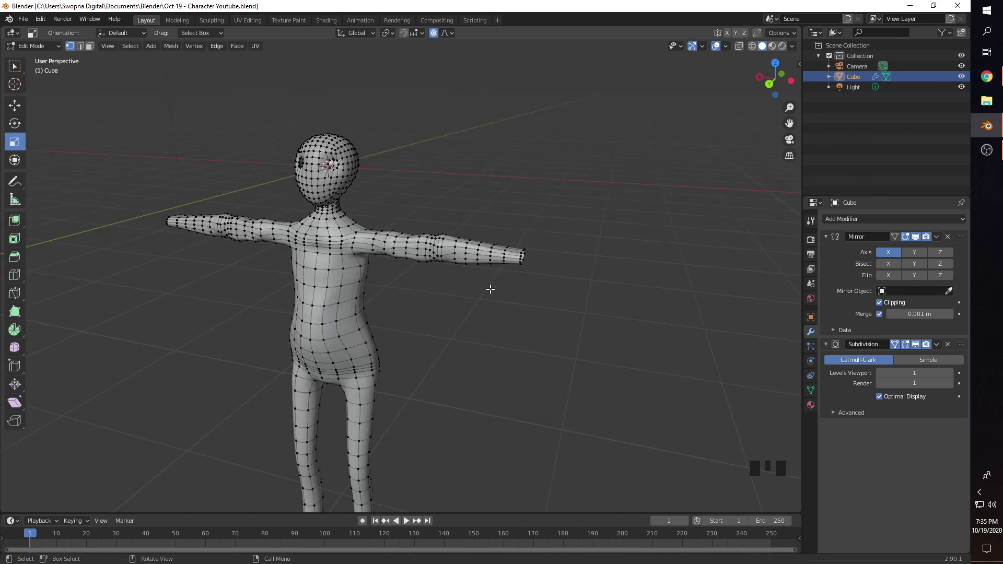
key(ctrl+s)
Select the vertices along the front edge of the open wrist and fill a face between them
middle_drag(490, 286, 411, 316)
scroll(480, 296, up, 2)
scroll(477, 303, up, 1)
scroll(424, 309, up, 1)
alt+shift+click(249, 173)
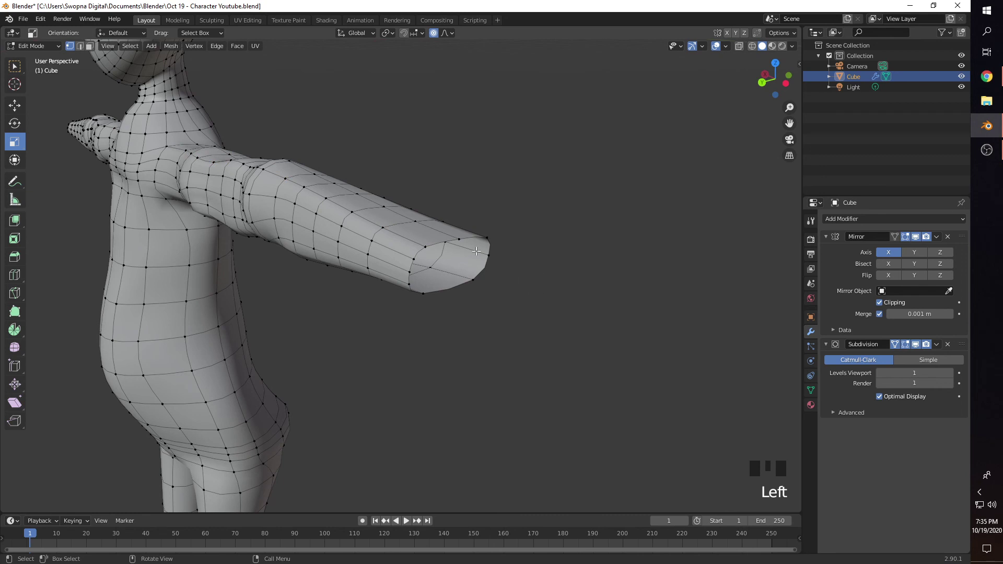
alt+shift+click(459, 241)
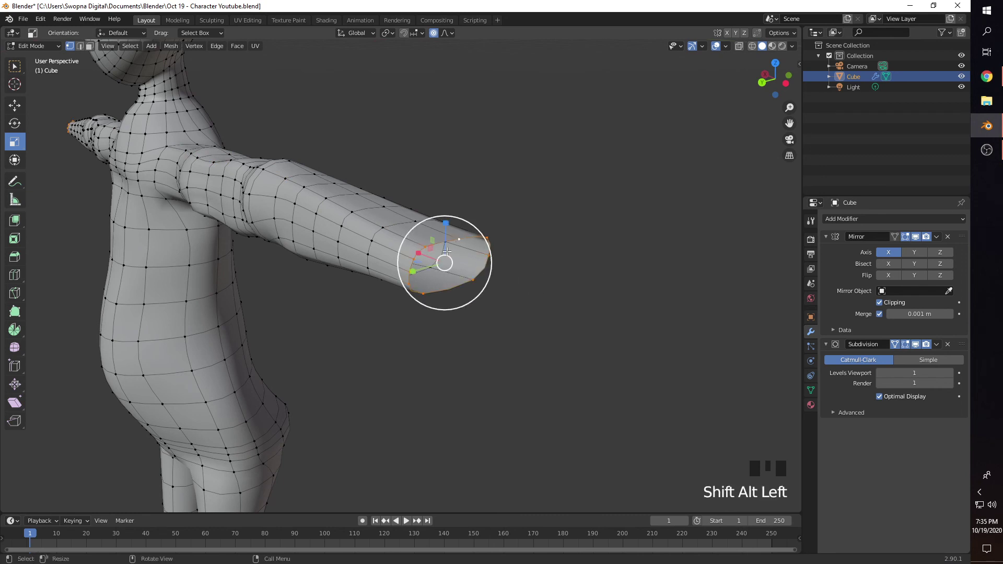
middle_drag(447, 251, 453, 277)
click(440, 284)
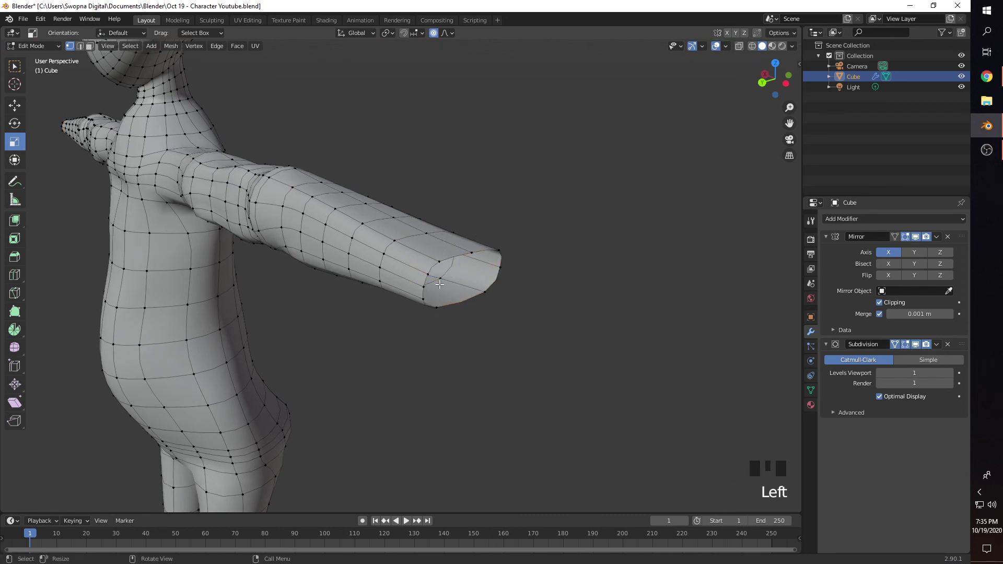
click(430, 288)
shift+click(425, 292)
shift+click(421, 294)
shift+click(424, 293)
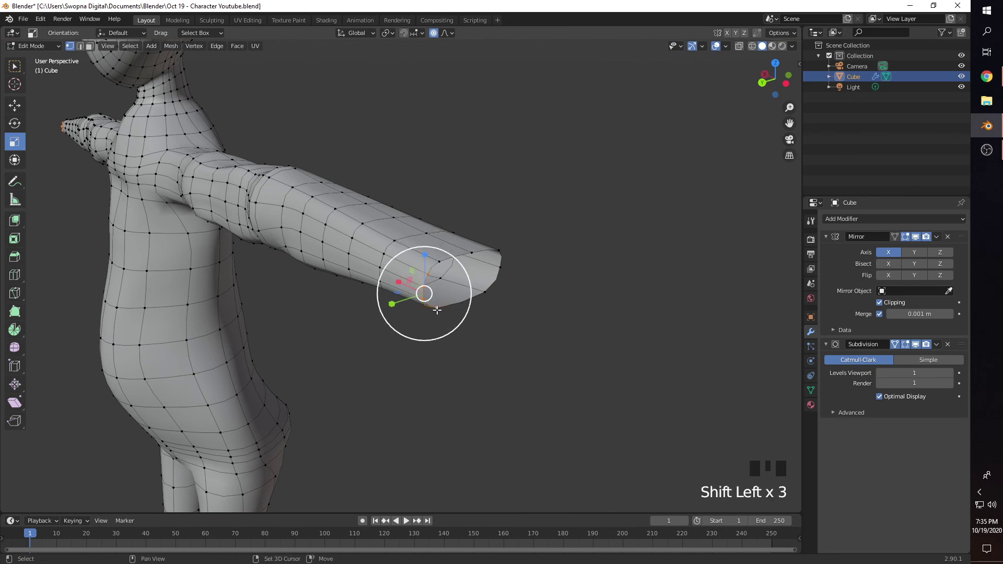
key(f)
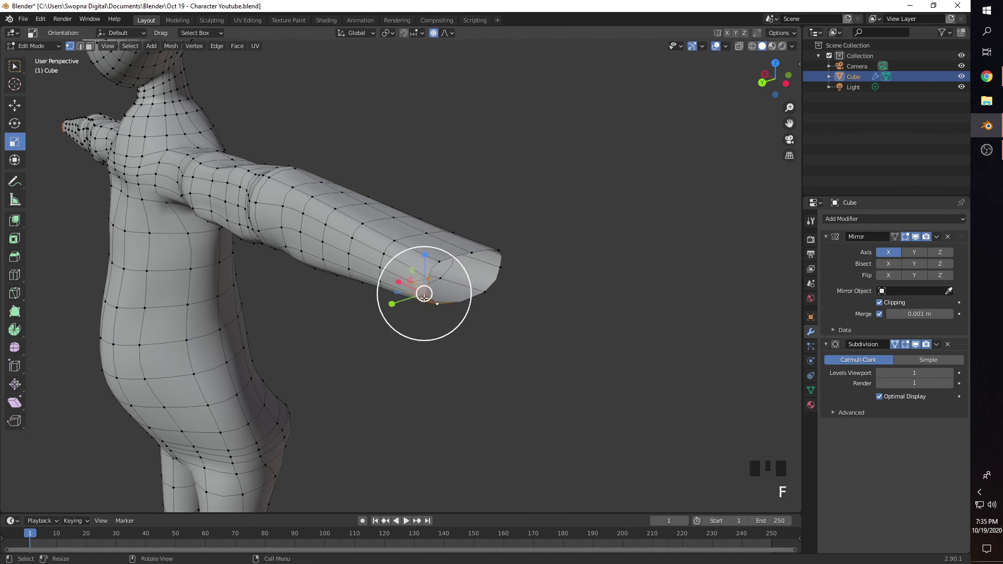
Try to extrude the filled face at the front of the wrist outward to start the thumb
middle_drag(424, 296, 430, 298)
key(e)
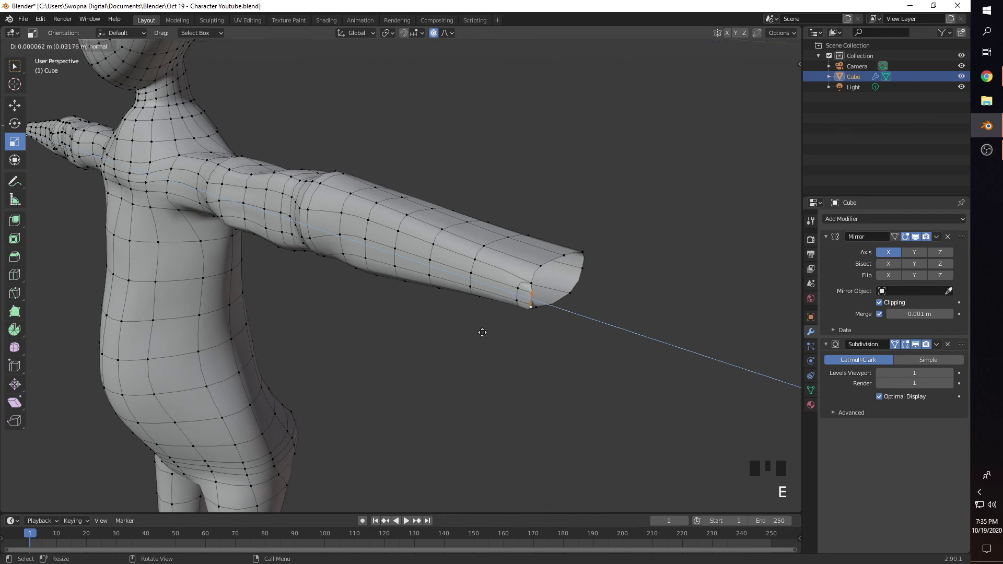
click(535, 358)
middle_drag(535, 354, 380, 344)
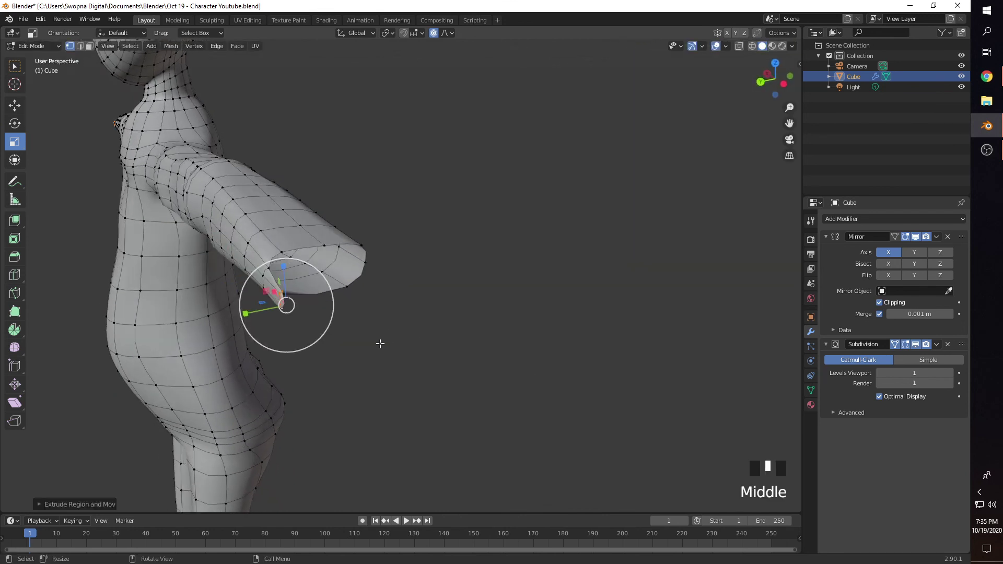
scroll(275, 343, up, 2)
shift+middle_drag(276, 343, 305, 353)
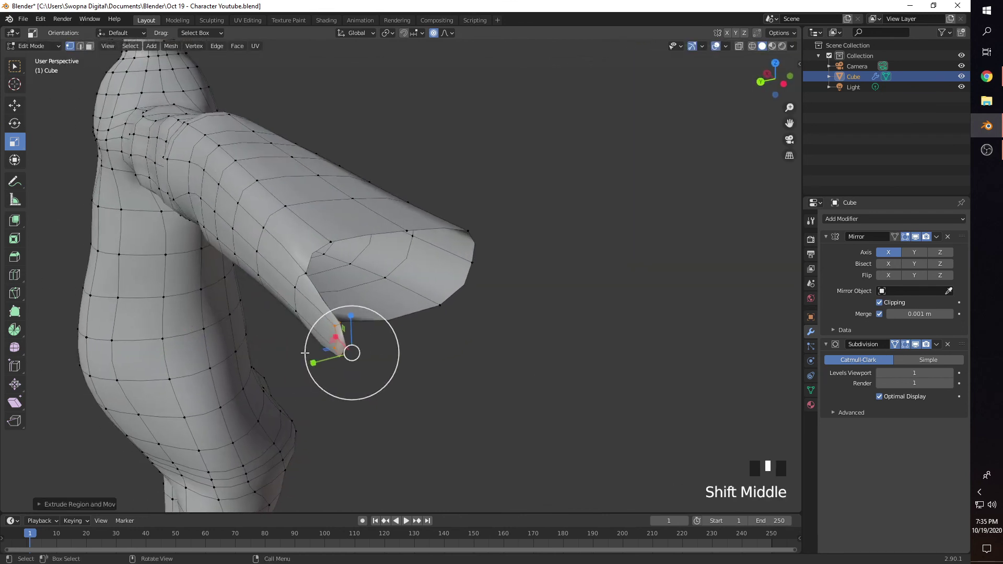
Undo the thumb extrusion and the face fill at the front of the wrist
key(ctrl+z)
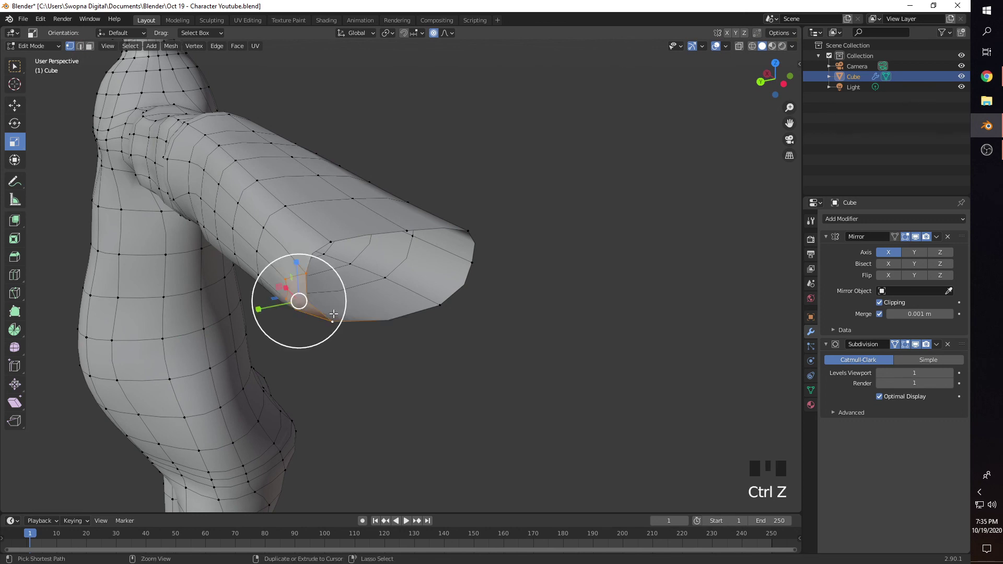
click(357, 325)
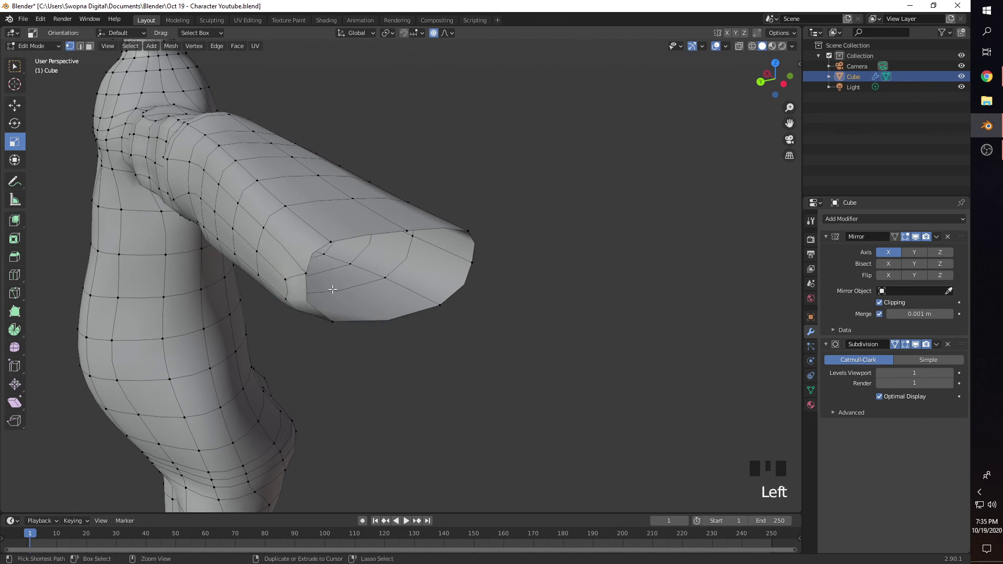
key(ctrl+z)
key(ctrl+z)
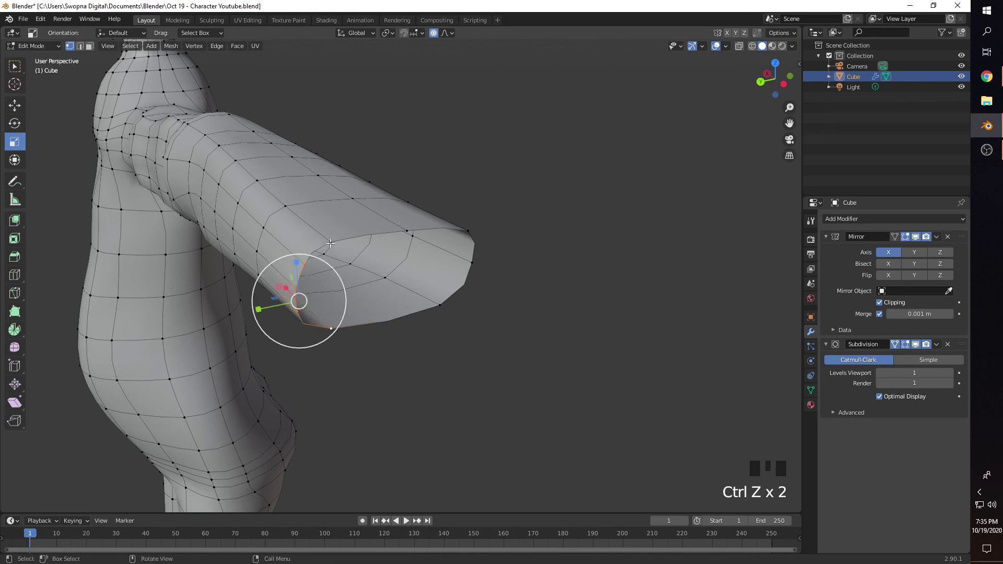
Select a longer run of vertices along the front of the open wrist, fill a face between them, and extrude it outward as a thumb
key(Left)
key(shift+Left)
key(shift+Left)
key(shift+Left)
key(shift+Left)
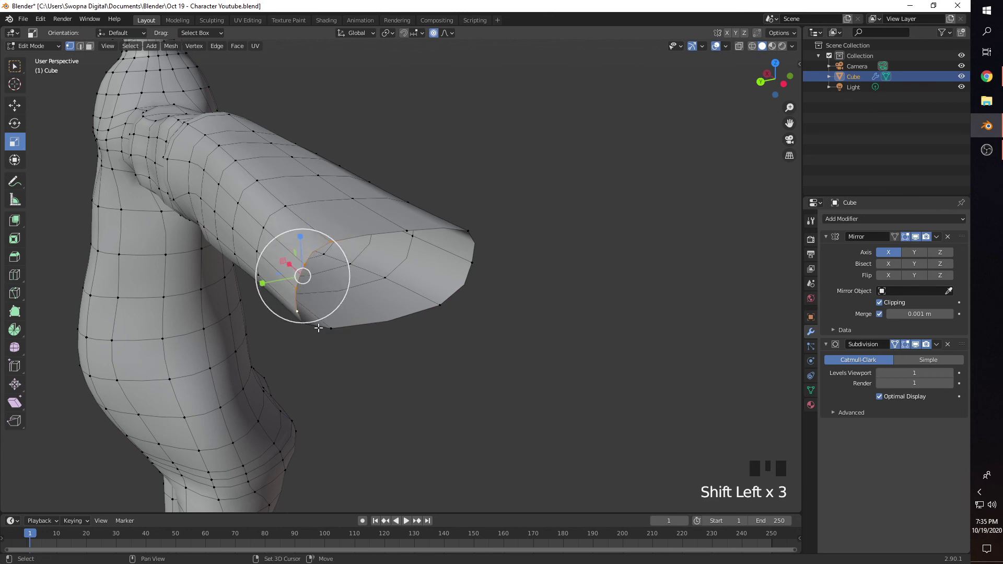
key(f)
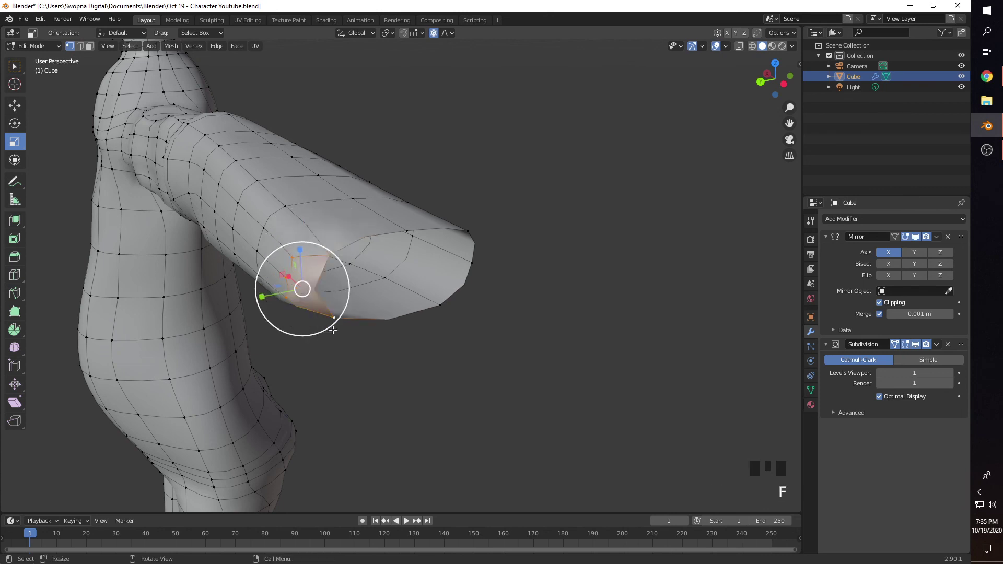
key(e)
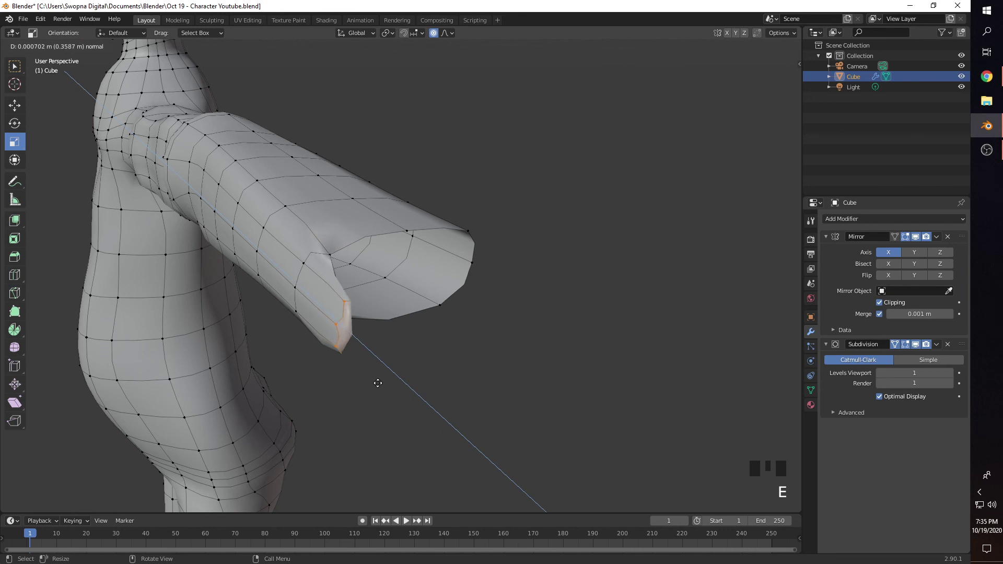
click(410, 388)
middle_drag(409, 388, 346, 360)
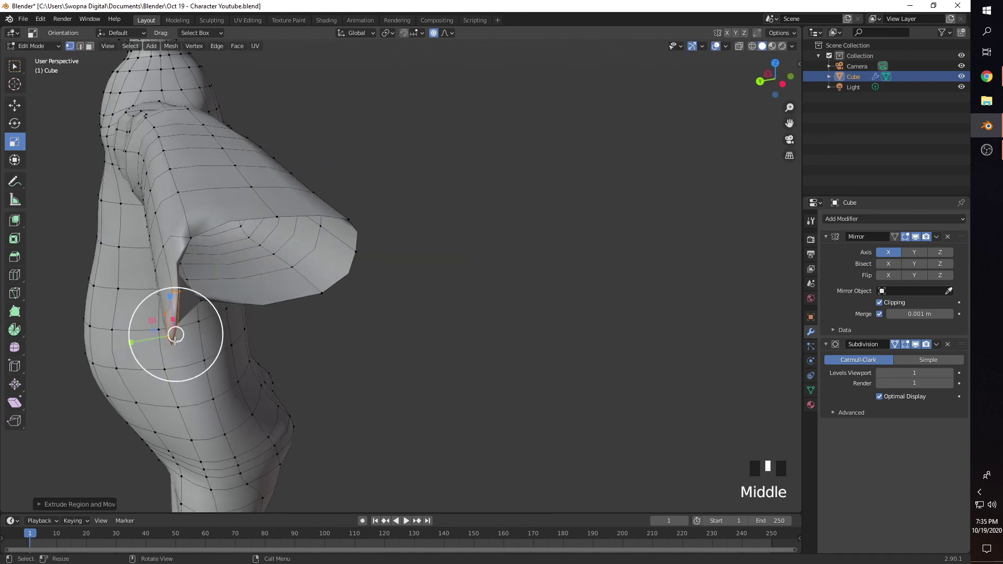
Turn off proportional editing and enlarge only the thumb's end face
key(s)
click(142, 343)
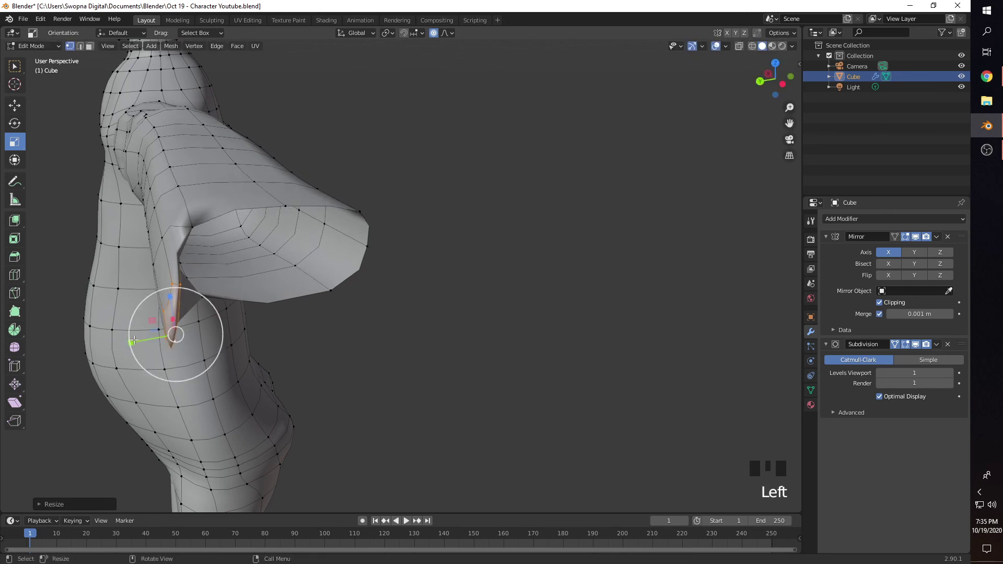
key(ctrl+z)
key(o)
click(133, 341)
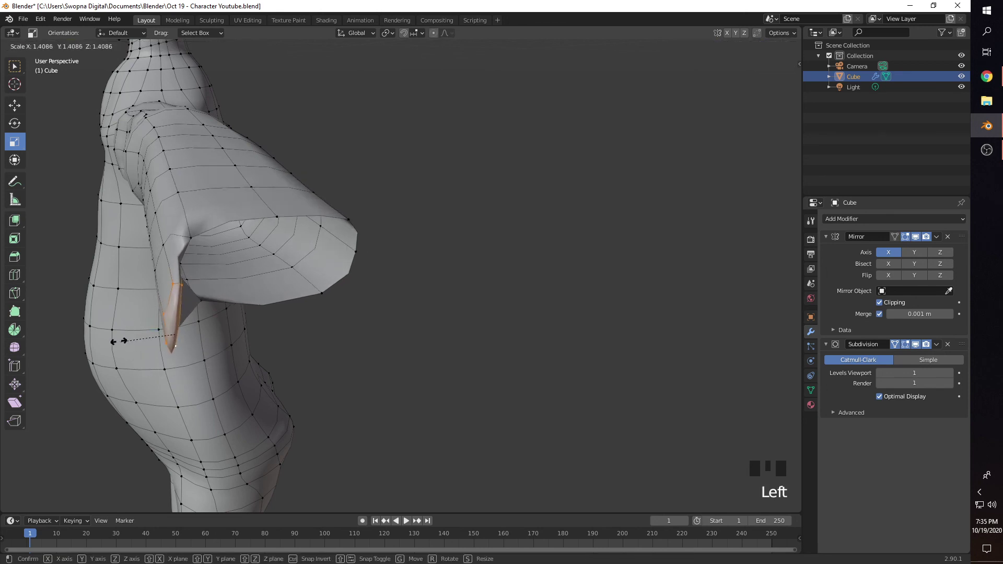
middle_drag(123, 340, 411, 402)
scroll(411, 402, down, 2)
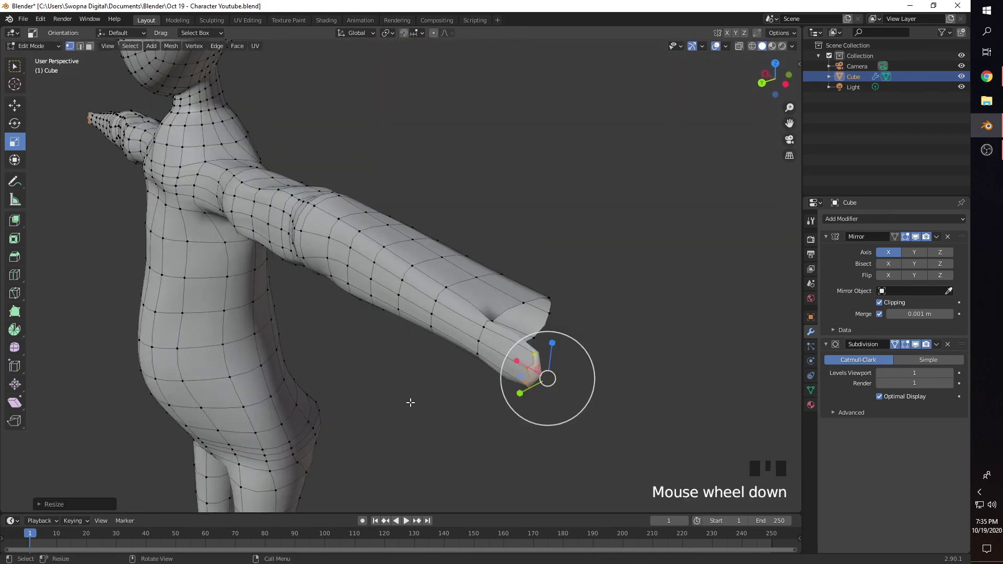
Resize the thumb's end face by reducing it along Z and widening it along Y
click(553, 347)
drag(553, 346, 547, 374)
middle_drag(547, 373, 530, 370)
drag(354, 360, 314, 350)
Rotate the thumb's end face to adjust its angle, and clear the selection
key(r)
click(395, 371)
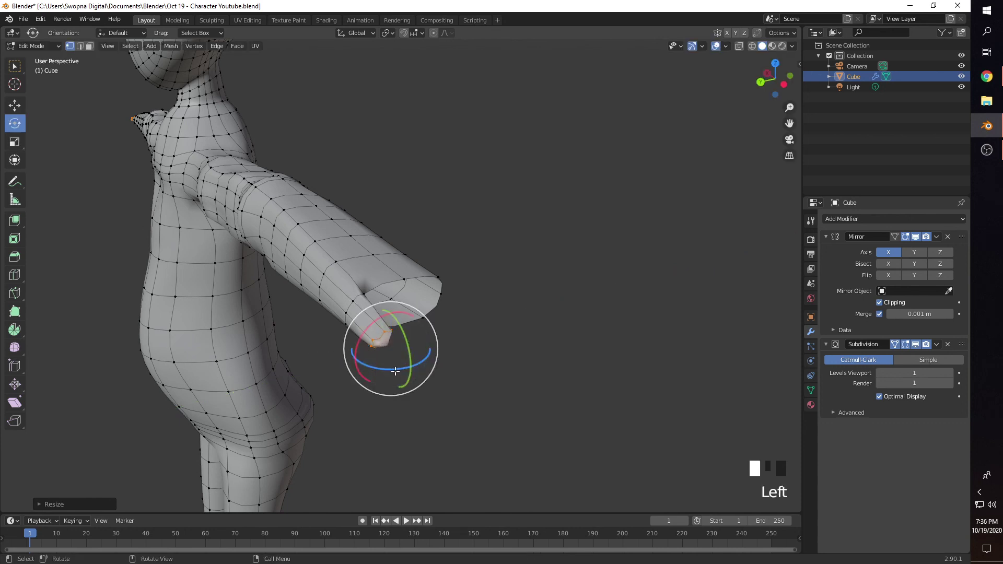
drag(395, 371, 386, 360)
middle_drag(386, 360, 387, 340)
drag(355, 233, 340, 224)
middle_drag(339, 224, 444, 315)
click(444, 316)
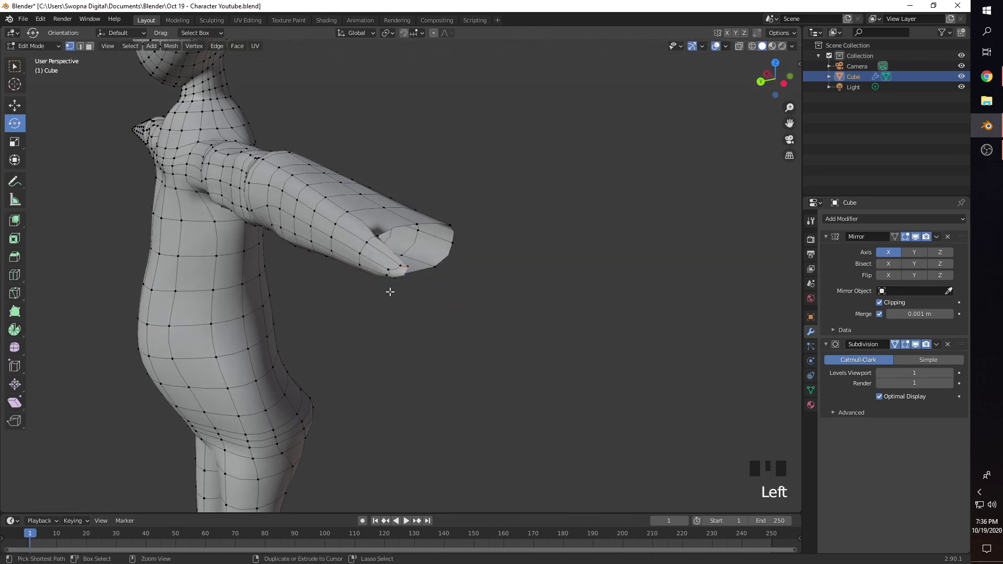
Add an edge loop across the thumb between the wrist and the tip
key(ctrl+r)
click(388, 259)
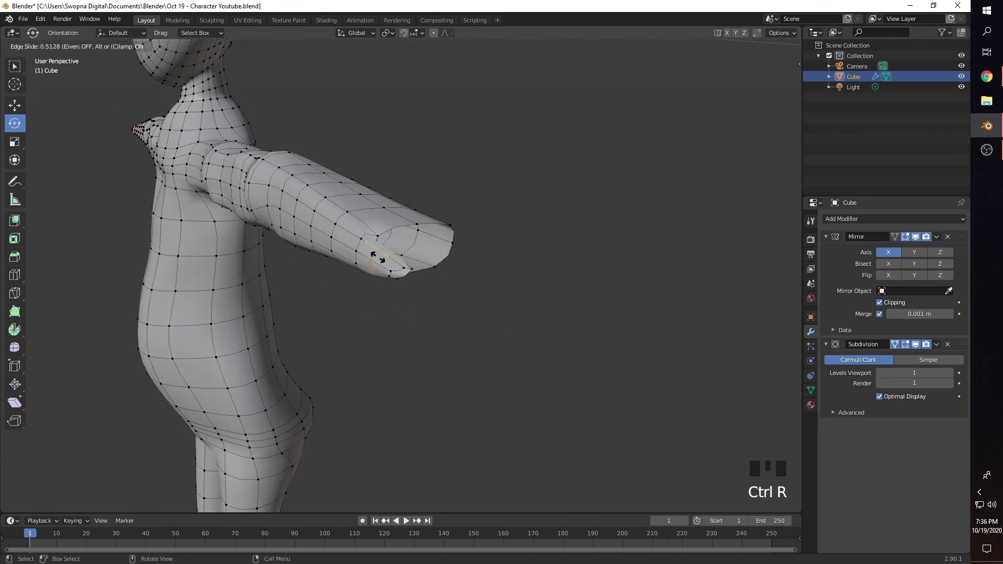
click(384, 263)
middle_drag(415, 331, 273, 278)
Select the thumb's tip face and move it along Y with proportional editing on and a reduced influence
key(3)
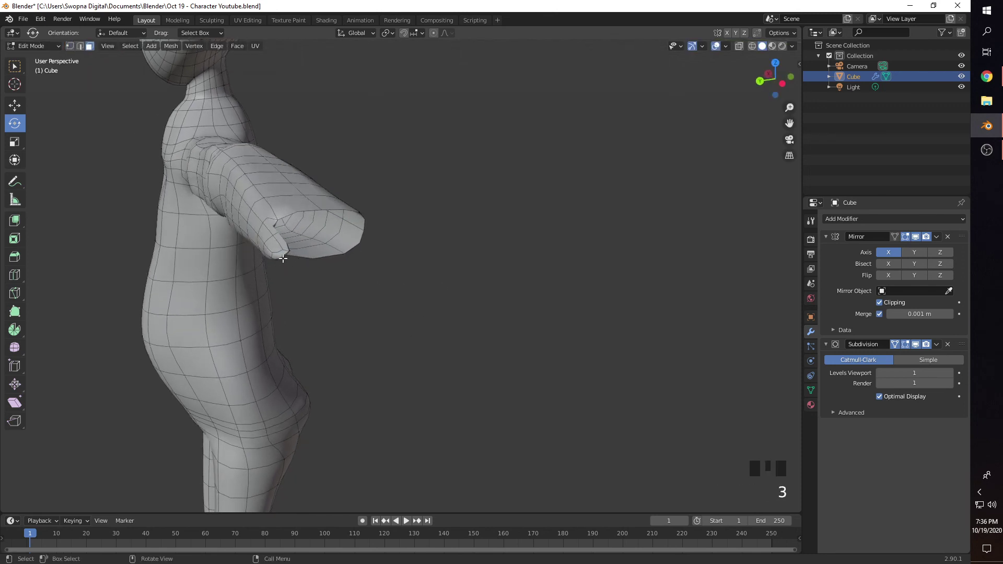
click(278, 260)
key(g)
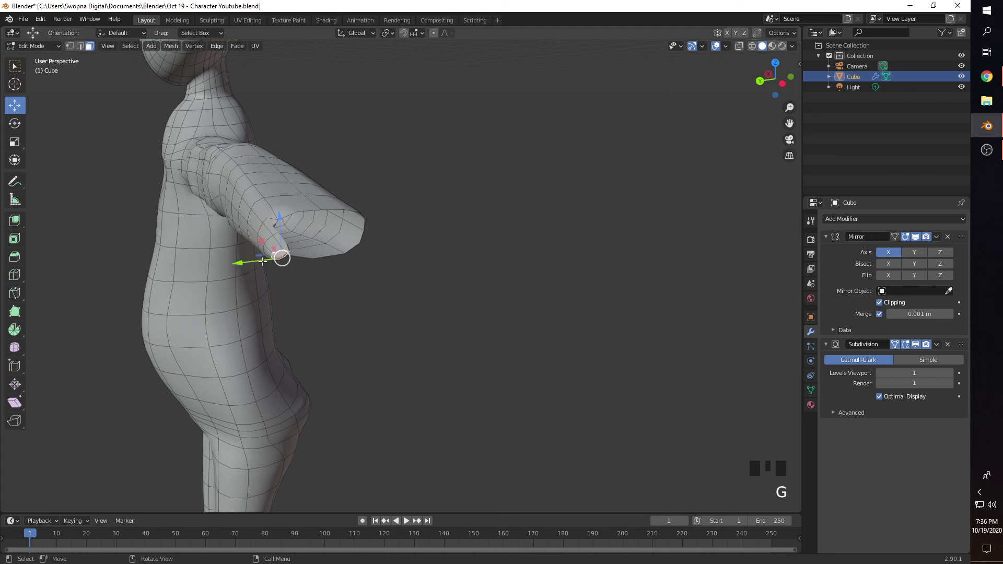
drag(244, 262, 220, 258)
key(ctrl+z)
key(o)
scroll(242, 259, up, 15)
middle_drag(281, 293, 287, 296)
Select the edge loop around the thumb in edge mode and move it slightly forward along Y
key(2)
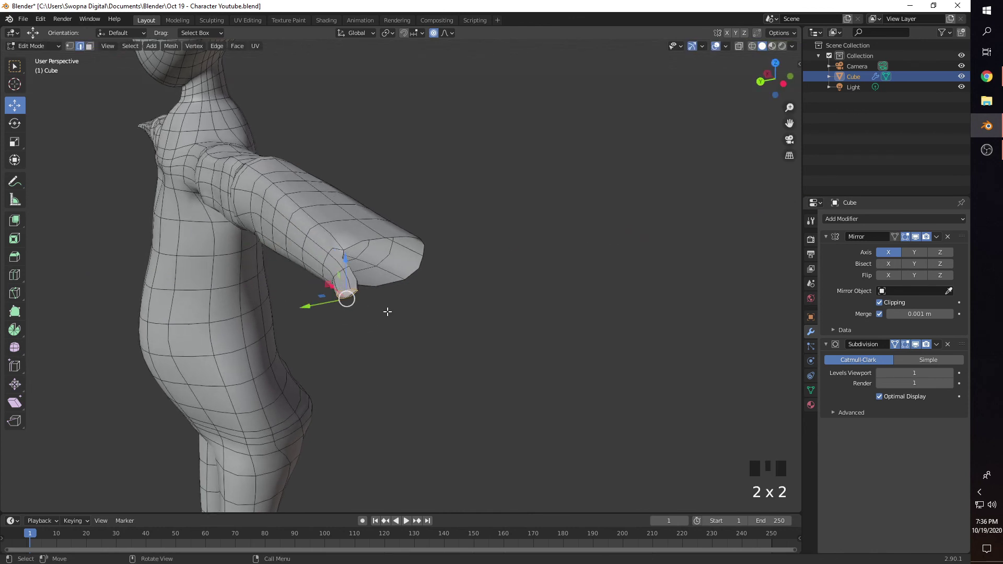
click(408, 330)
alt+shift+click(425, 300)
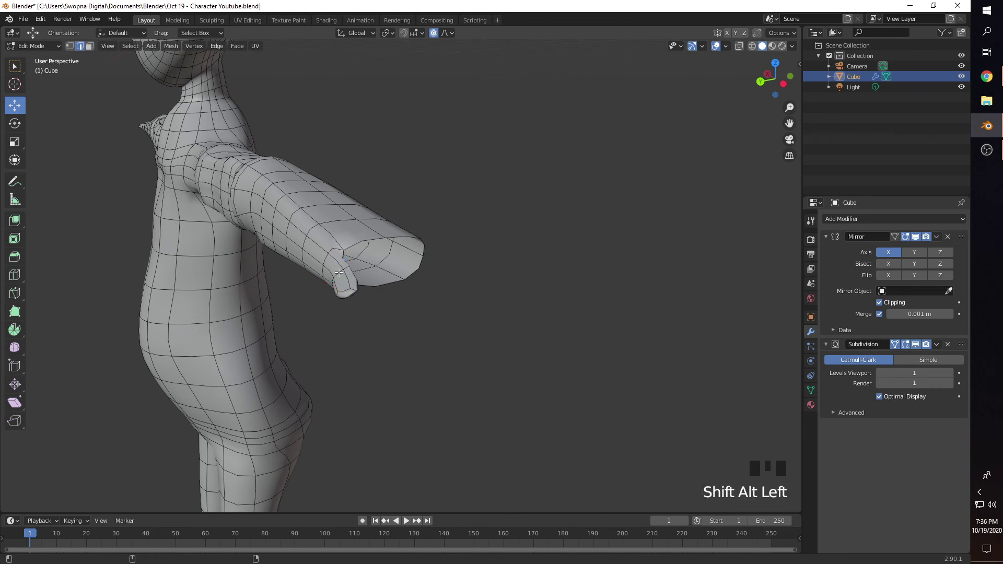
click(417, 321)
alt+shift+click(335, 281)
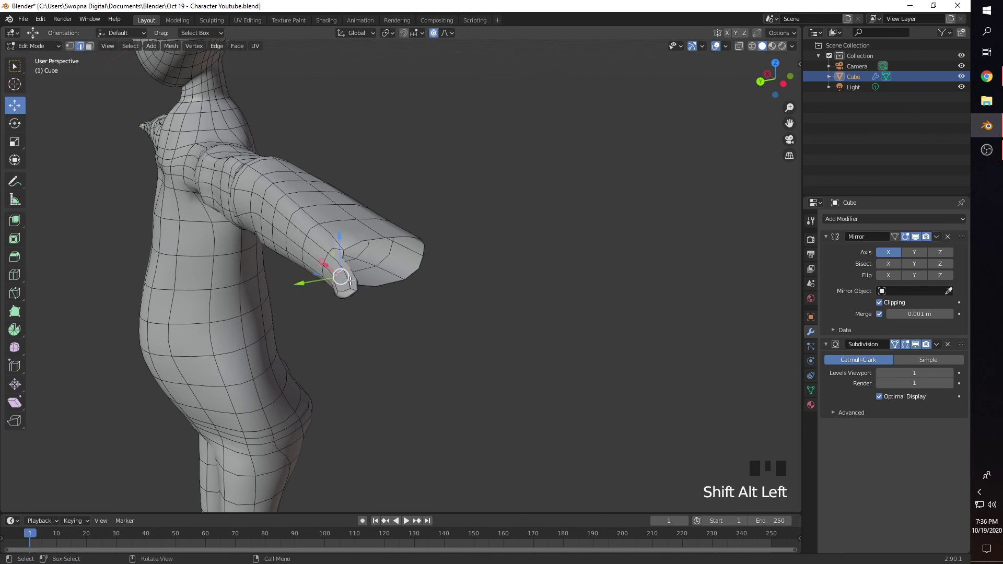
drag(315, 282, 314, 282)
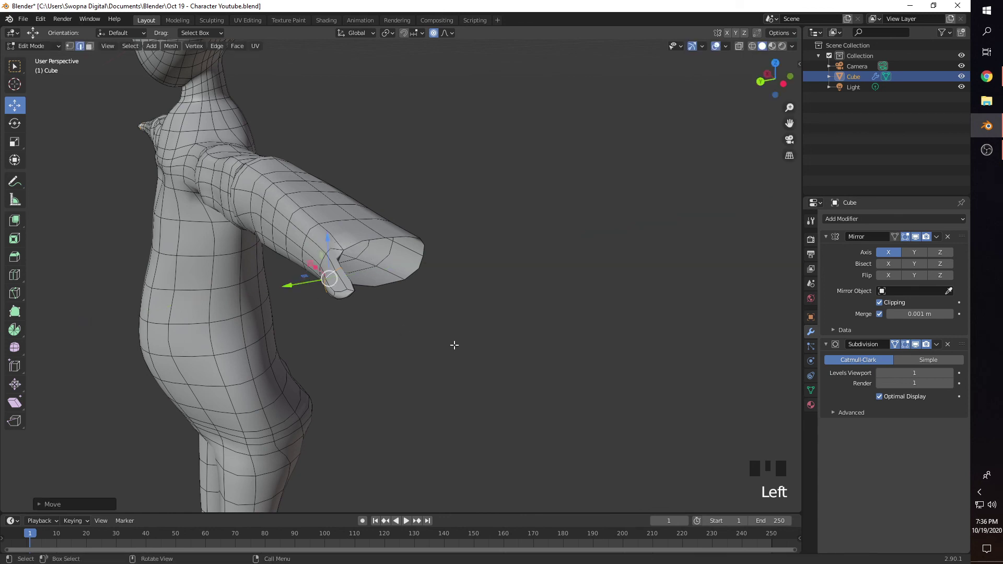
middle_drag(454, 345, 387, 332)
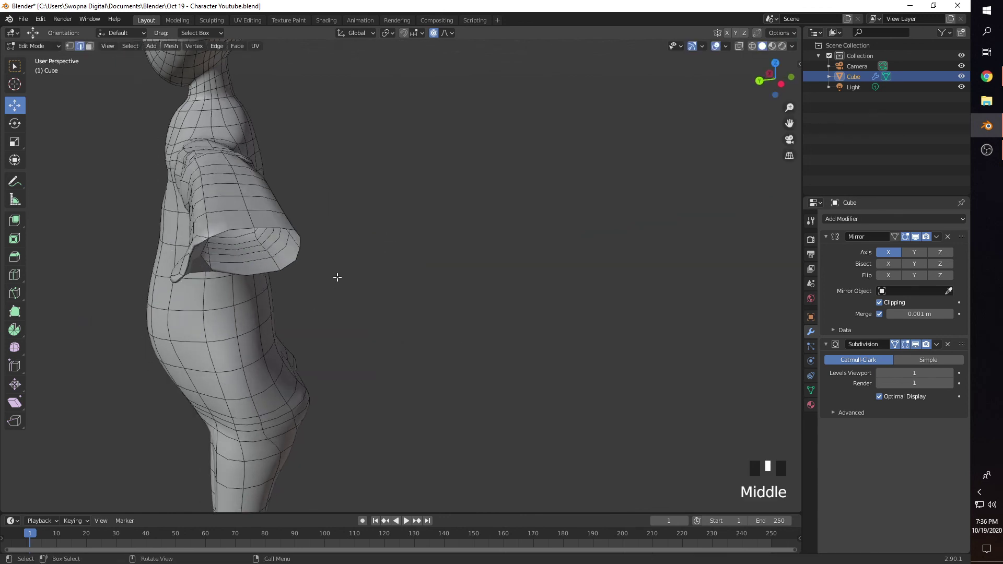
Select the remaining open edge loop at the wrist and fill it with a face
alt+shift+click(228, 233)
scroll(253, 269, down, 1)
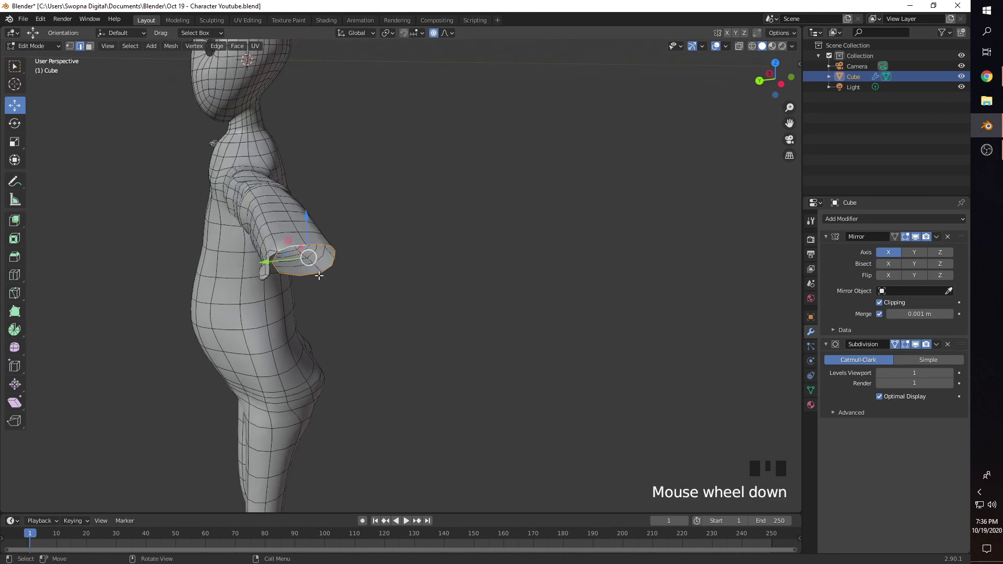
key(f)
key(f)
key(f)
scroll(324, 277, down, 2)
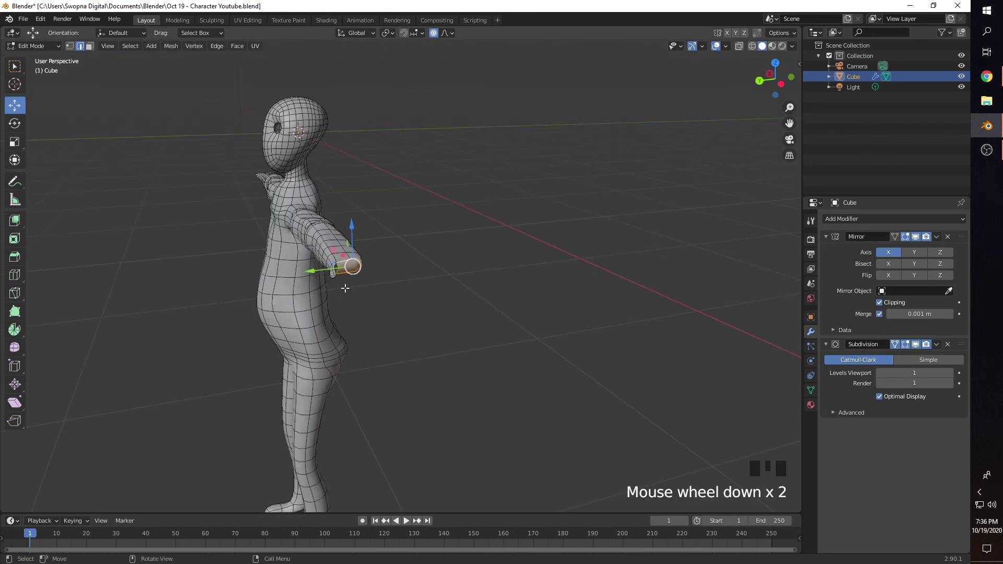
Extrude the filled wrist face outward along the arm to form the main block of the hand
middle_drag(348, 285, 403, 303)
scroll(437, 303, down, 1)
key(e)
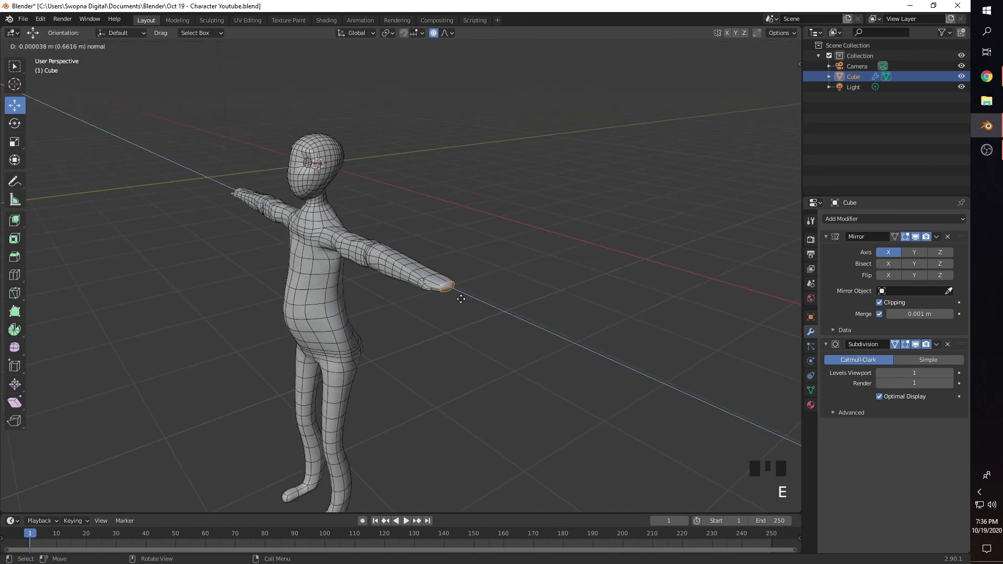
click(461, 299)
click(498, 308)
scroll(490, 311, up, 4)
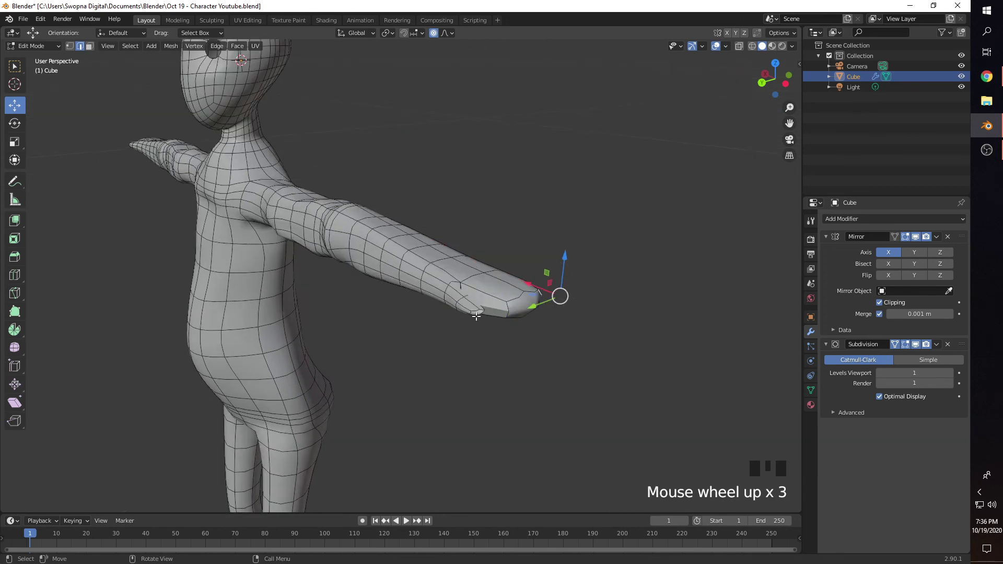
Clear the selection and add an edge loop across the extruded hand block near the thumb
click(585, 240)
key(ctrl+r)
click(560, 291)
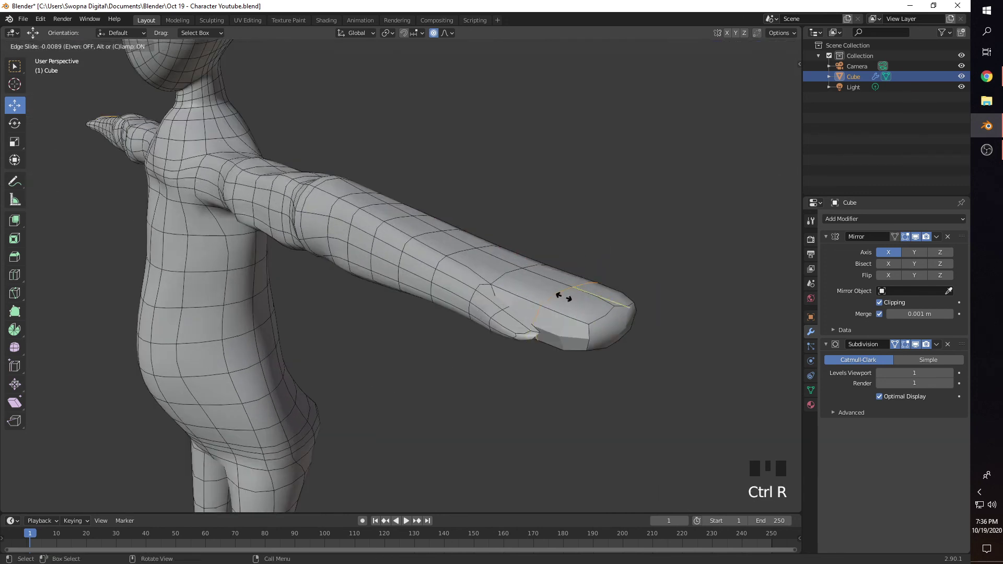
click(539, 280)
middle_drag(538, 281, 522, 315)
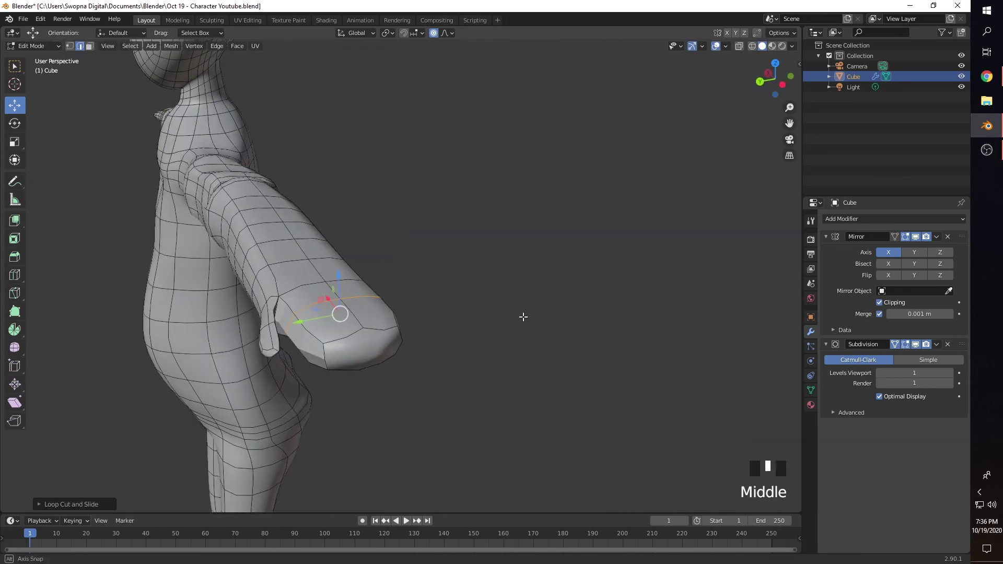
Scale down the new hand loop slightly and clear the selection
key(s)
drag(389, 302, 372, 299)
click(372, 299)
click(477, 354)
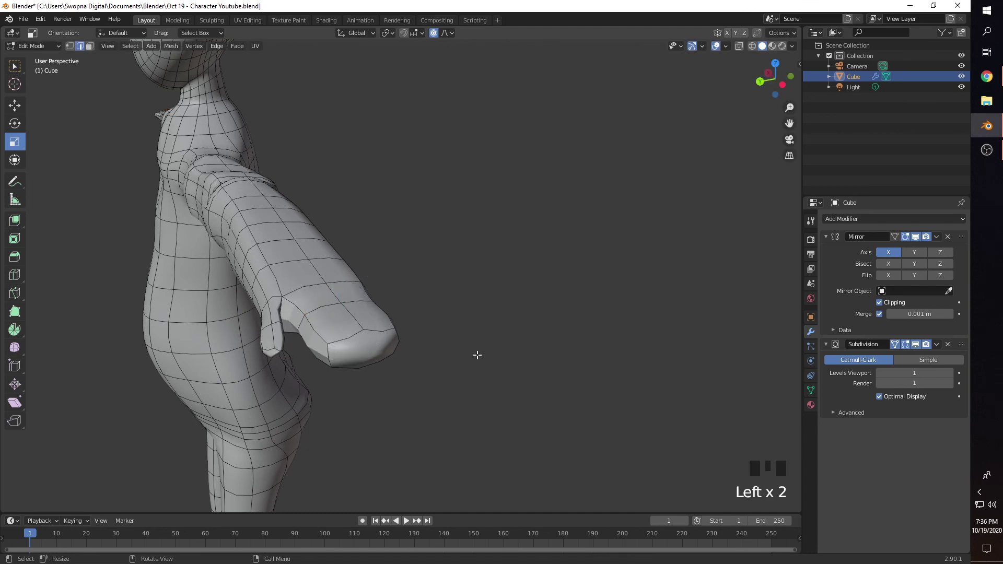
Select the face at the end of the hand in face mode and scale it down slightly
key(3)
click(370, 338)
drag(424, 359, 414, 358)
middle_drag(414, 359, 450, 296)
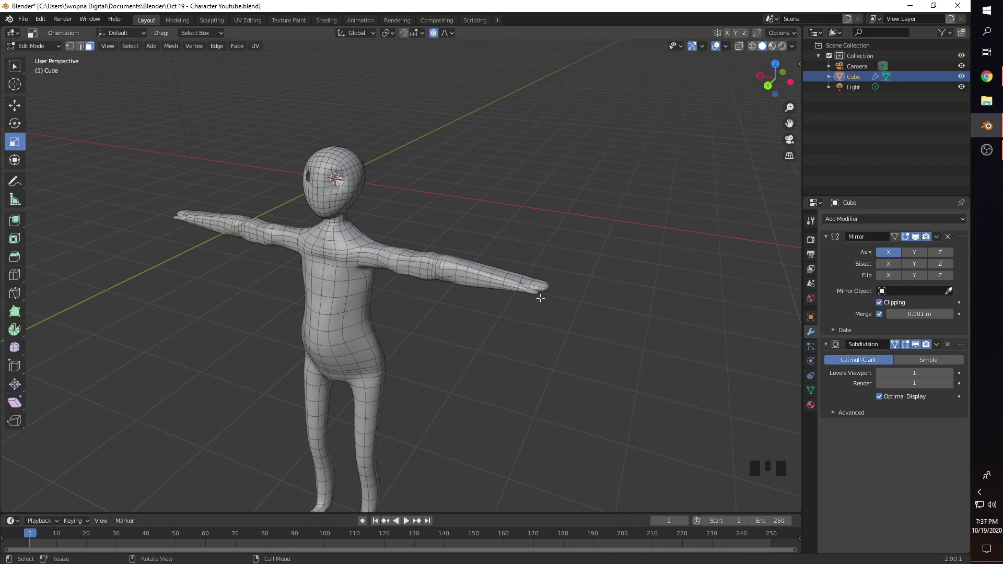
Review the whole character from the front and save the file
scroll(436, 316, down, 3)
middle_drag(436, 315, 438, 293)
scroll(402, 285, down, 1)
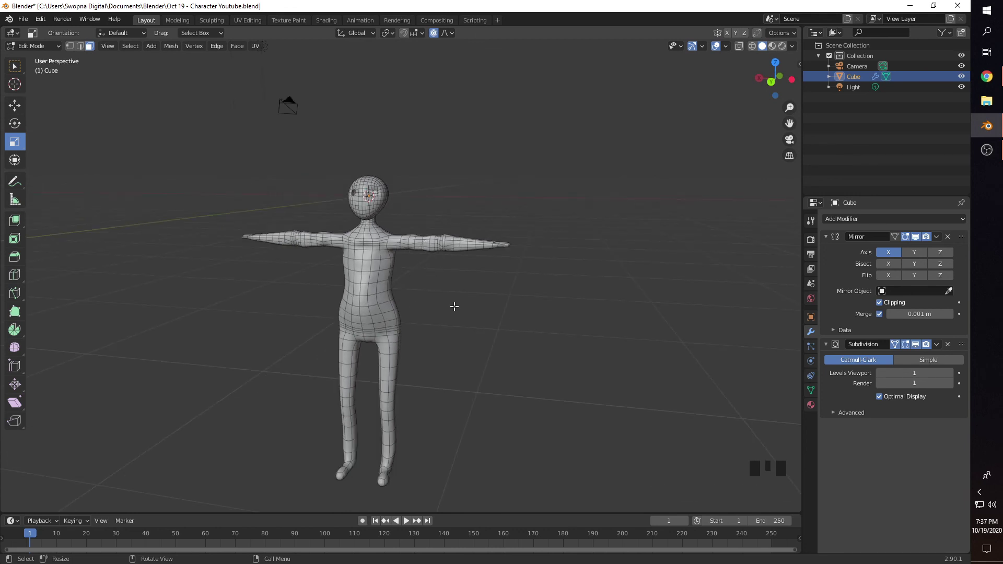
key(ctrl+s)
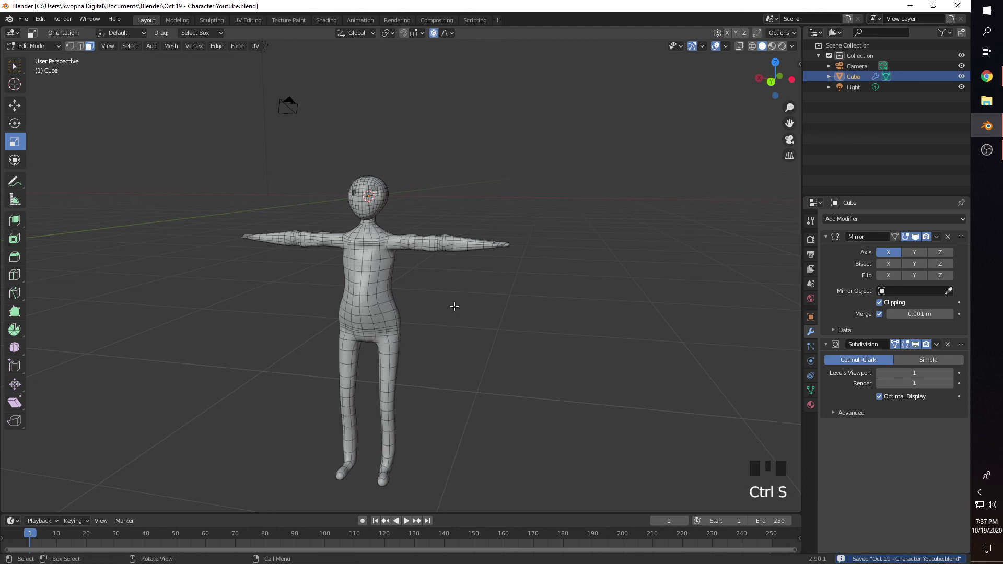